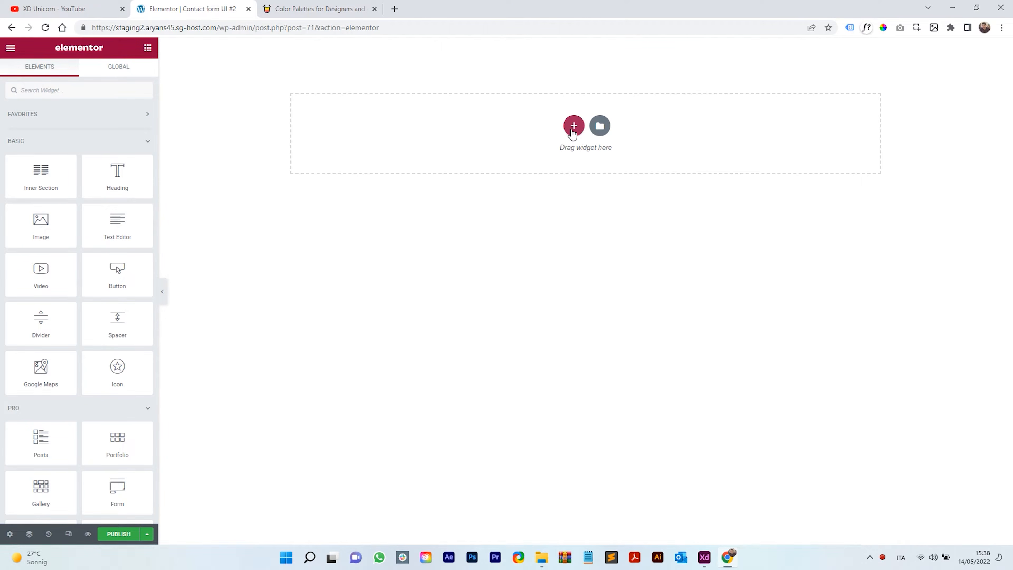
# - Add a single-column section to the empty page and give it a solid border
pyautogui.click(573, 130)
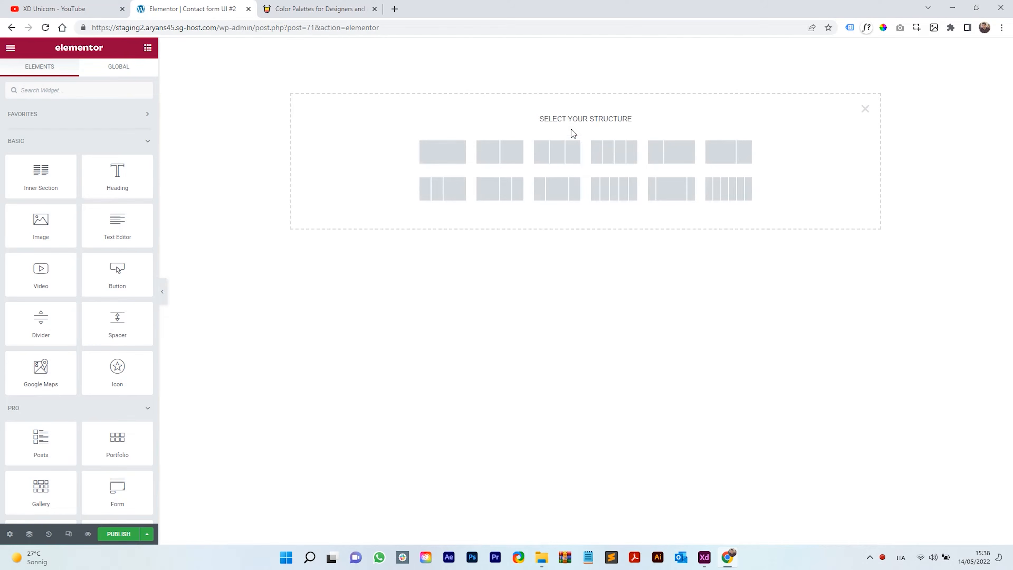
pyautogui.click(454, 156)
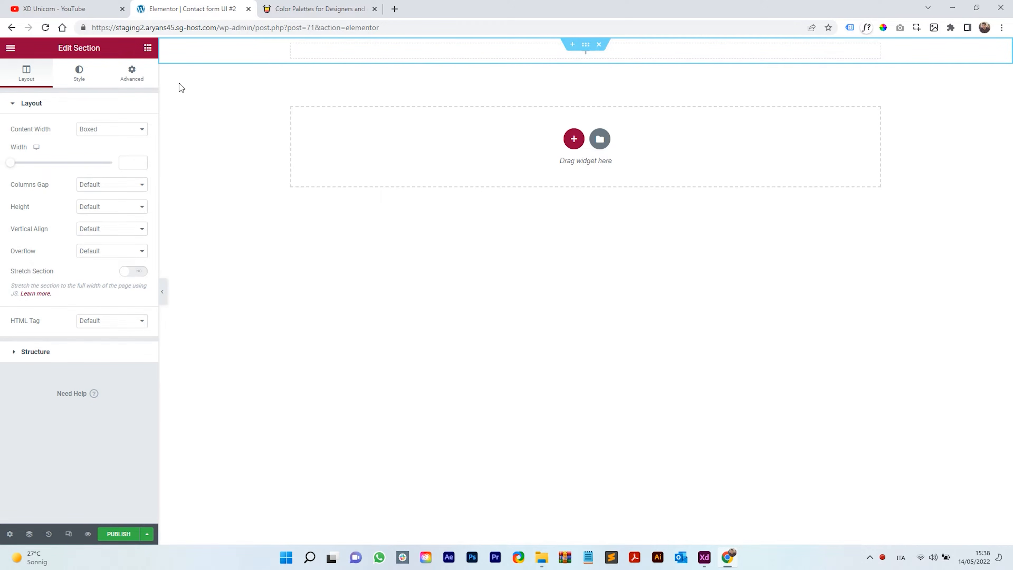
pyautogui.click(132, 72)
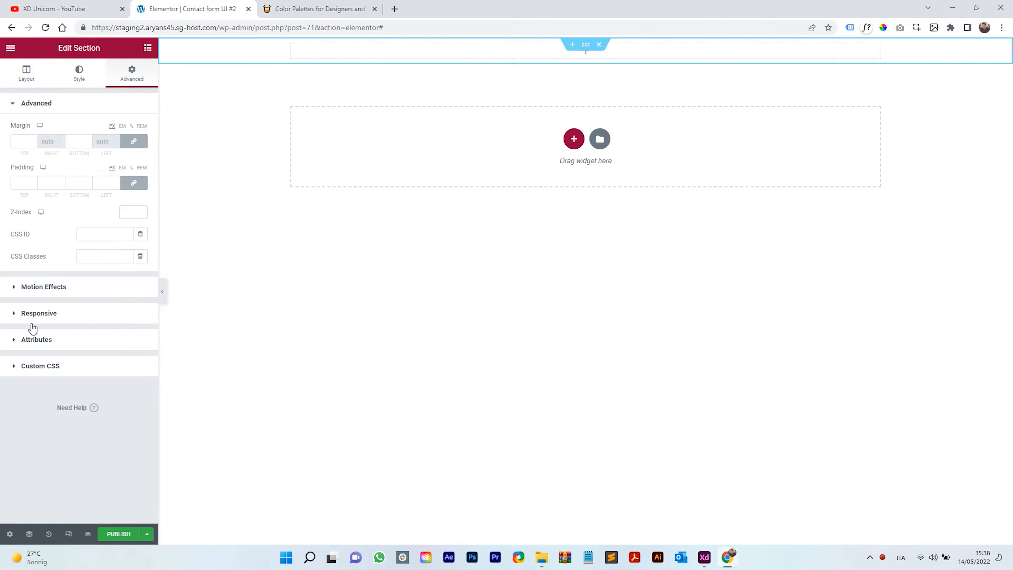
pyautogui.click(77, 88)
pyautogui.click(34, 209)
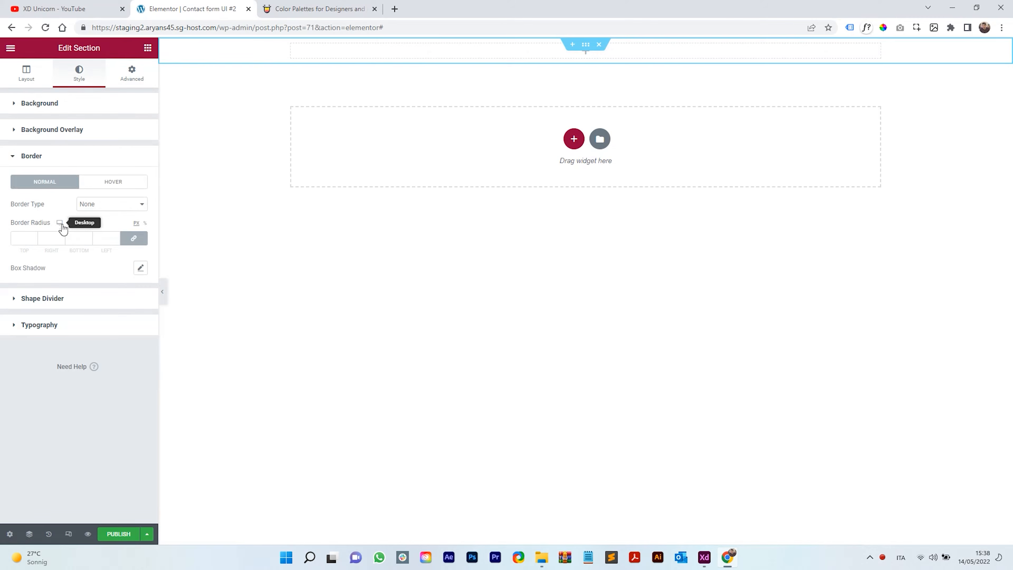
pyautogui.click(87, 215)
pyautogui.click(95, 223)
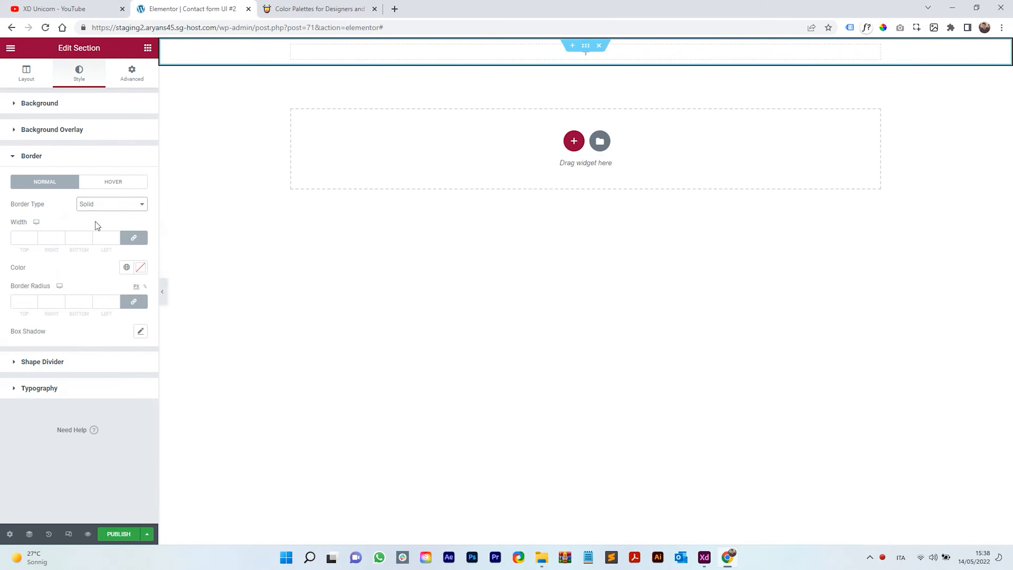
# - Unlink the section's border widths and set only the top border to 8, leaving the other sides at 0
pyautogui.click(134, 237)
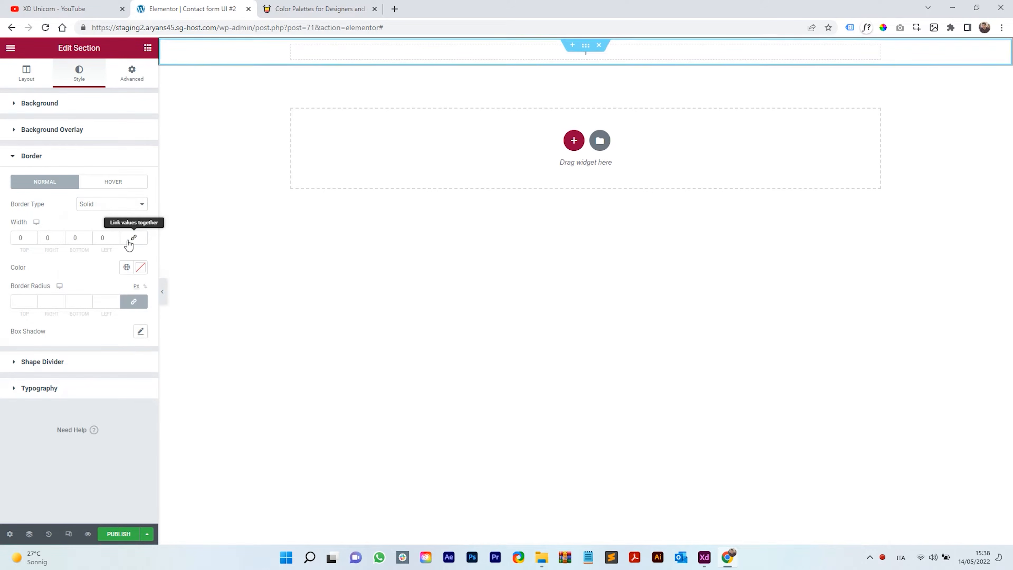
pyautogui.doubleClick(100, 238)
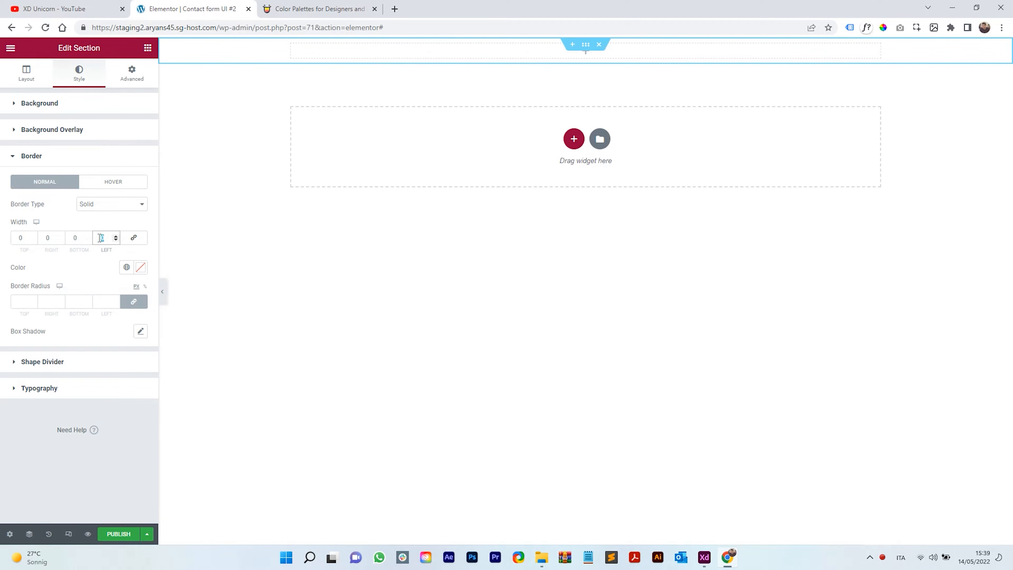
pyautogui.click(49, 236)
pyautogui.click(23, 238)
pyautogui.click(33, 236)
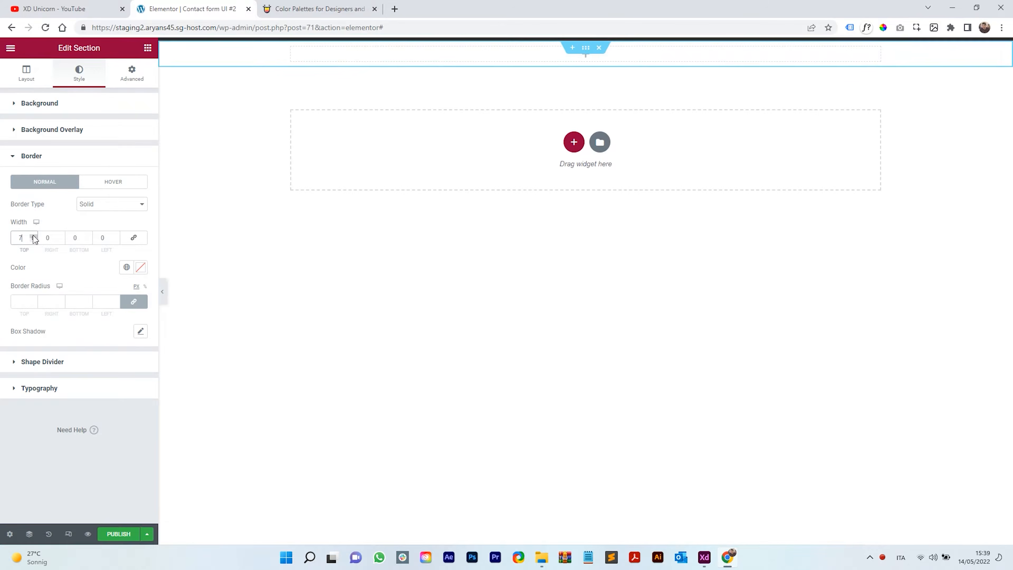
pyautogui.click(34, 237)
pyautogui.click(34, 238)
pyautogui.click(35, 237)
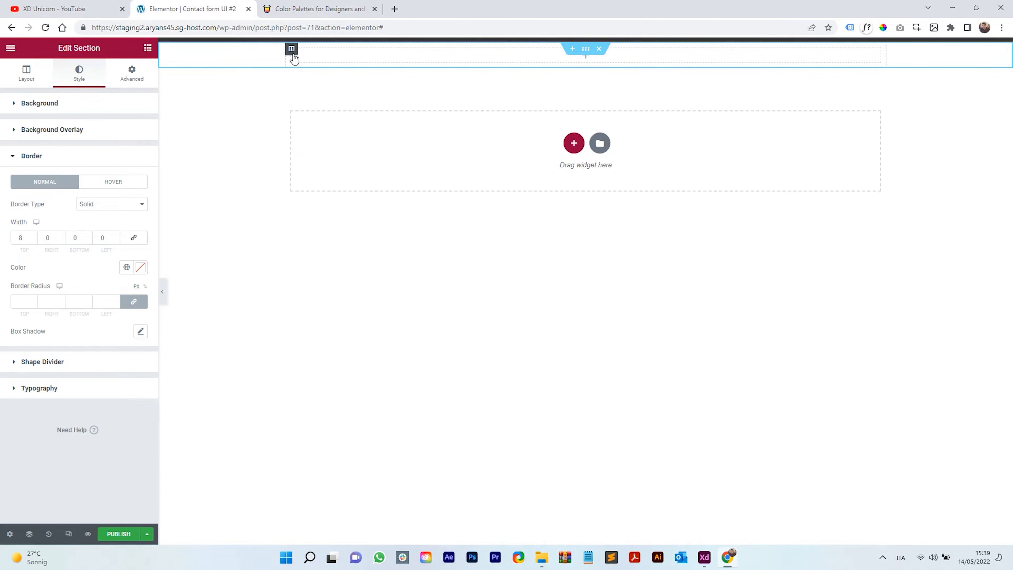
# - Add a second column to the section and set the section's content width to Full Width
pyautogui.rightClick(293, 55)
pyautogui.click(325, 82)
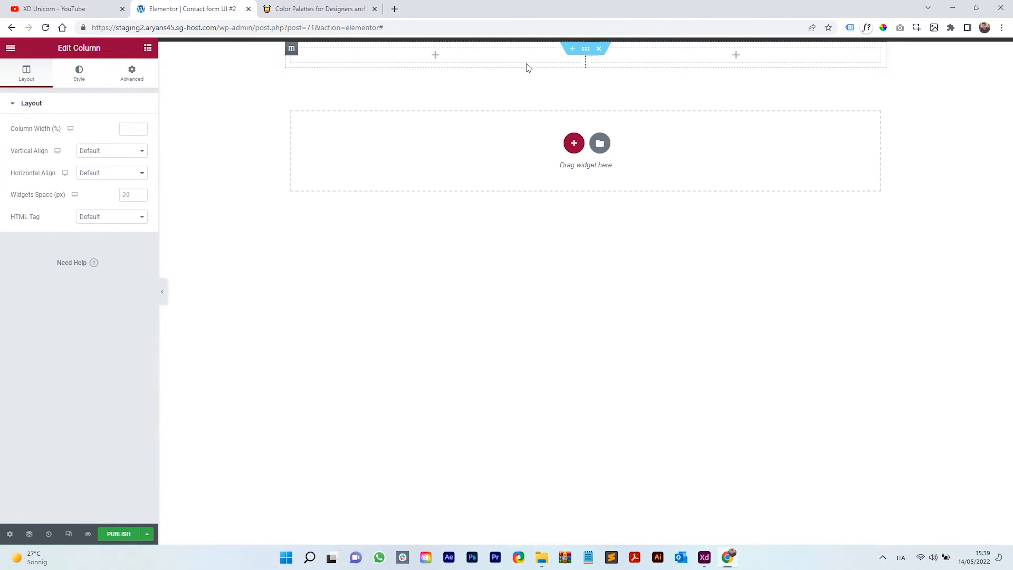
pyautogui.click(586, 49)
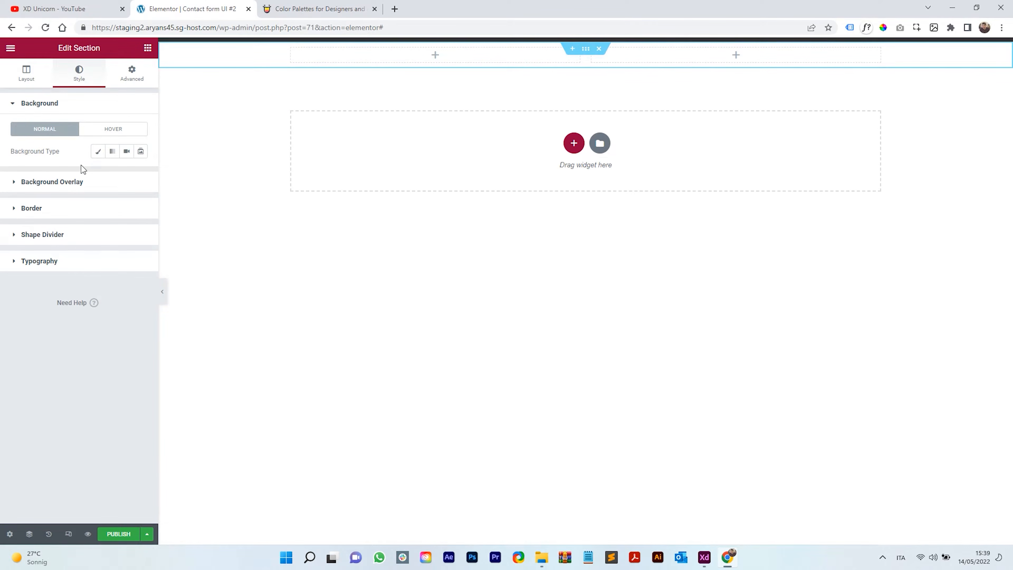
pyautogui.click(31, 74)
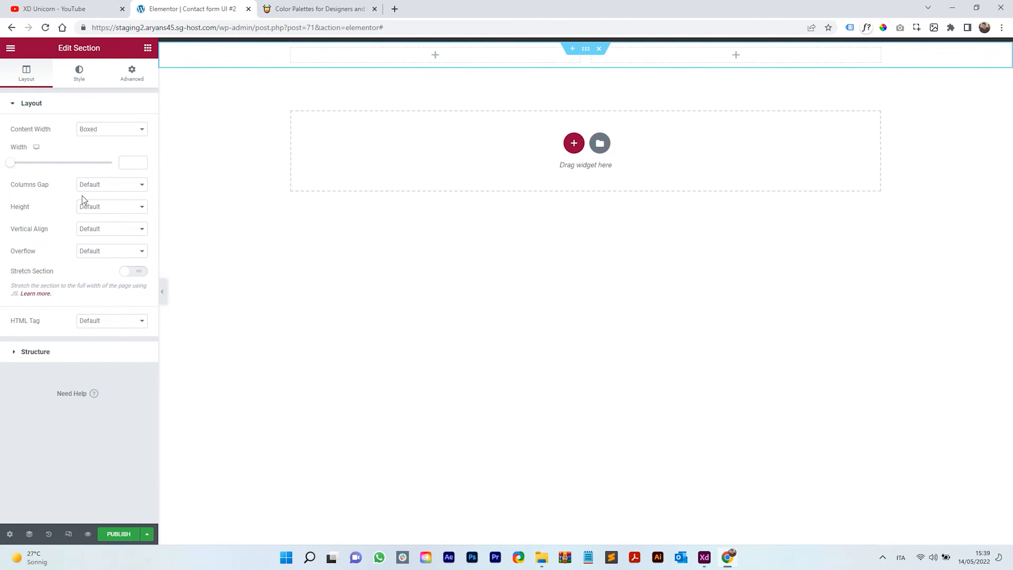
pyautogui.click(95, 133)
pyautogui.click(91, 148)
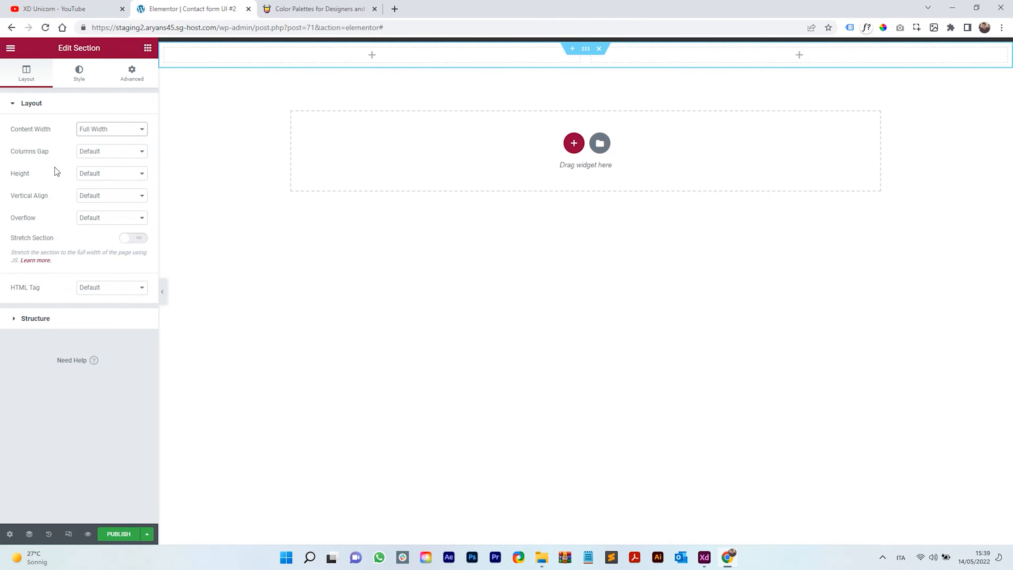
# - Set the section's height to Min Height with a minimum of 100 VH
pyautogui.click(94, 179)
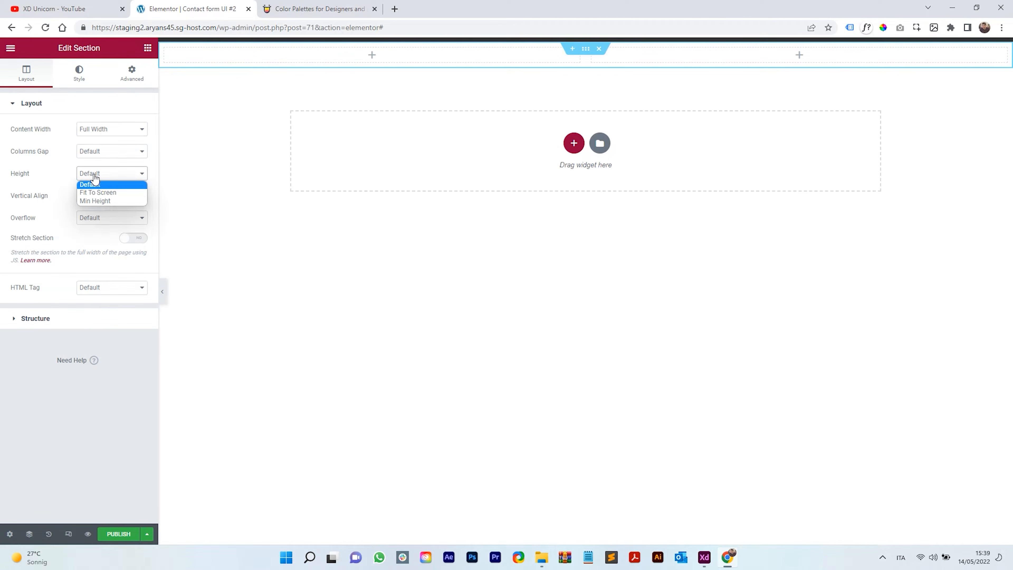
pyautogui.click(96, 200)
pyautogui.click(133, 193)
pyautogui.doubleClick(121, 205)
pyautogui.write('100')
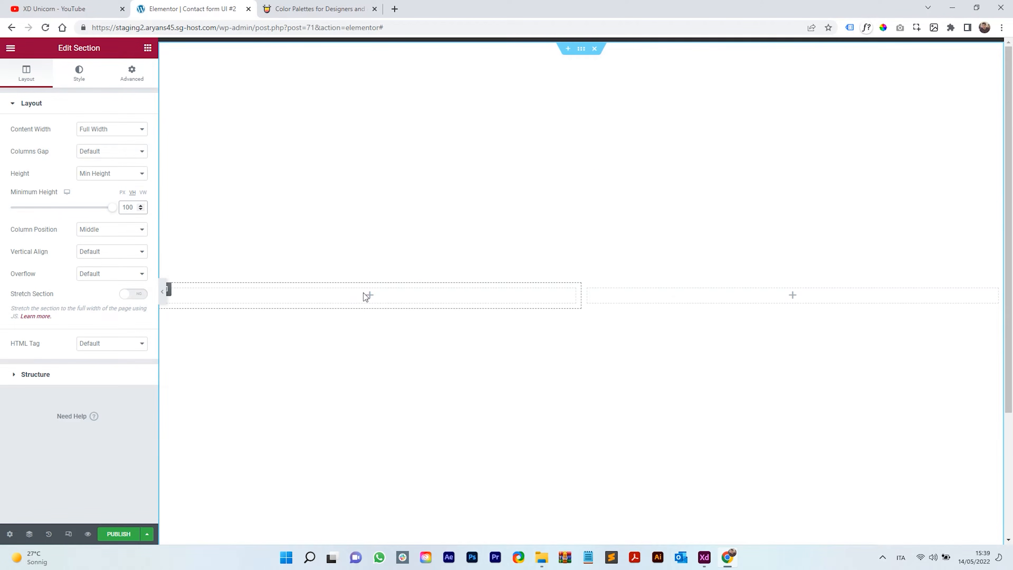
# - Find the Form widget by searching for "form" and place it in the section's left column
pyautogui.click(147, 48)
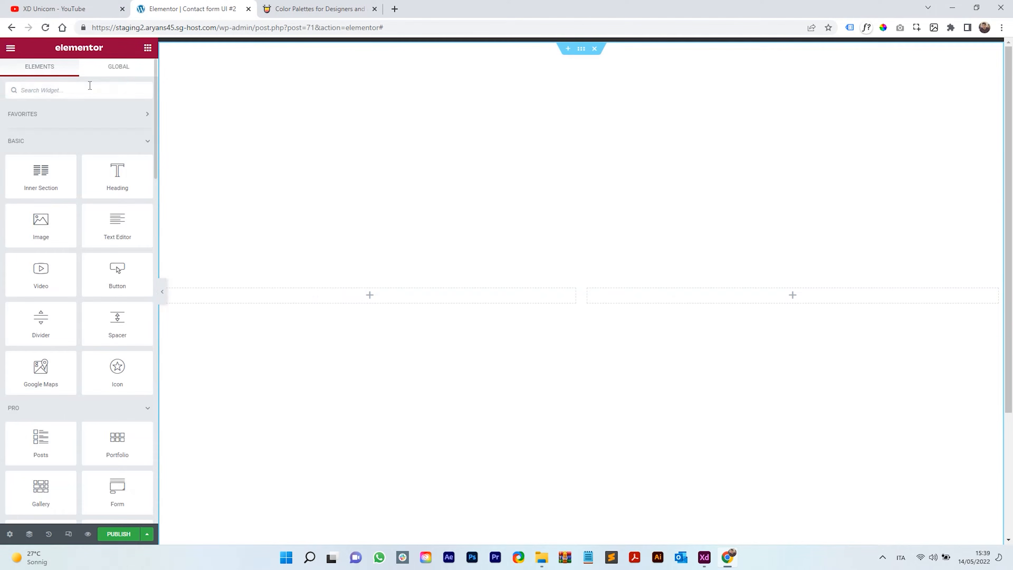
pyautogui.write('conta')
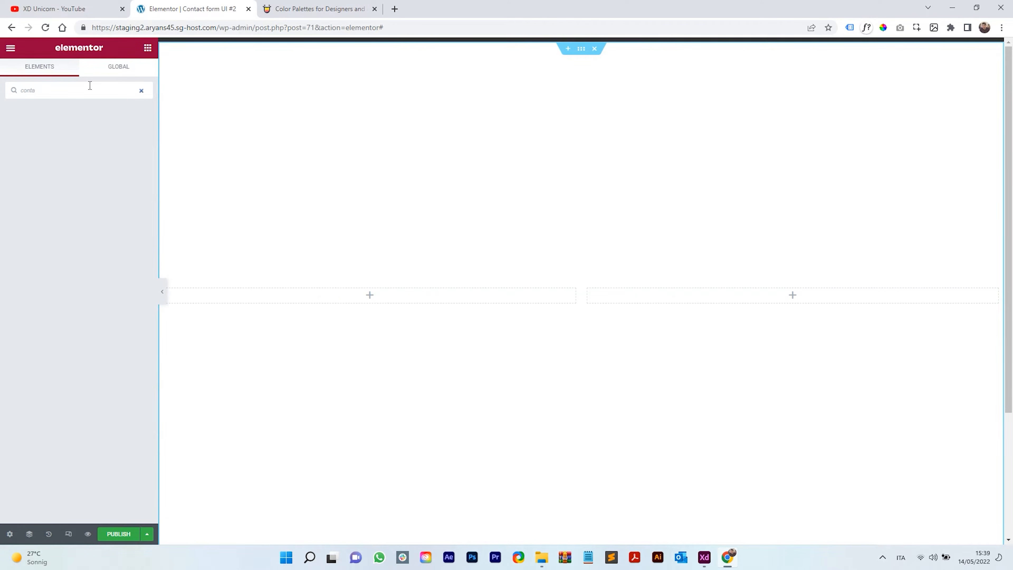
pyautogui.press('BackSpace')
pyautogui.press('BackSpace')
pyautogui.press('BackSpace')
pyautogui.press('BackSpace')
pyautogui.press('BackSpace')
pyautogui.write('form')
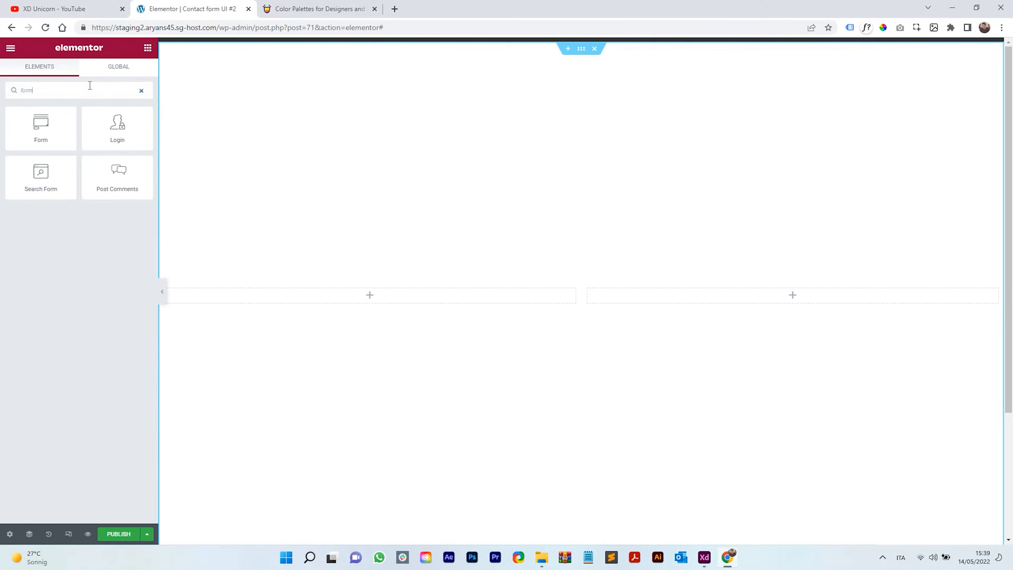
pyautogui.moveTo(56, 121); pyautogui.dragTo(347, 306)
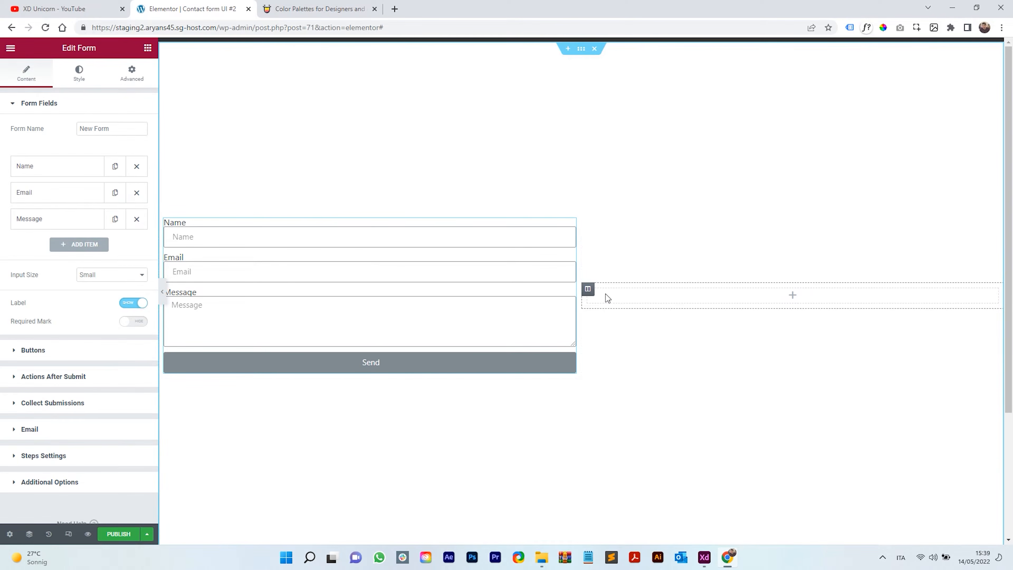
# - Narrow the form column to about 35% of the width and set the section's column position to Stretch
pyautogui.click(588, 288)
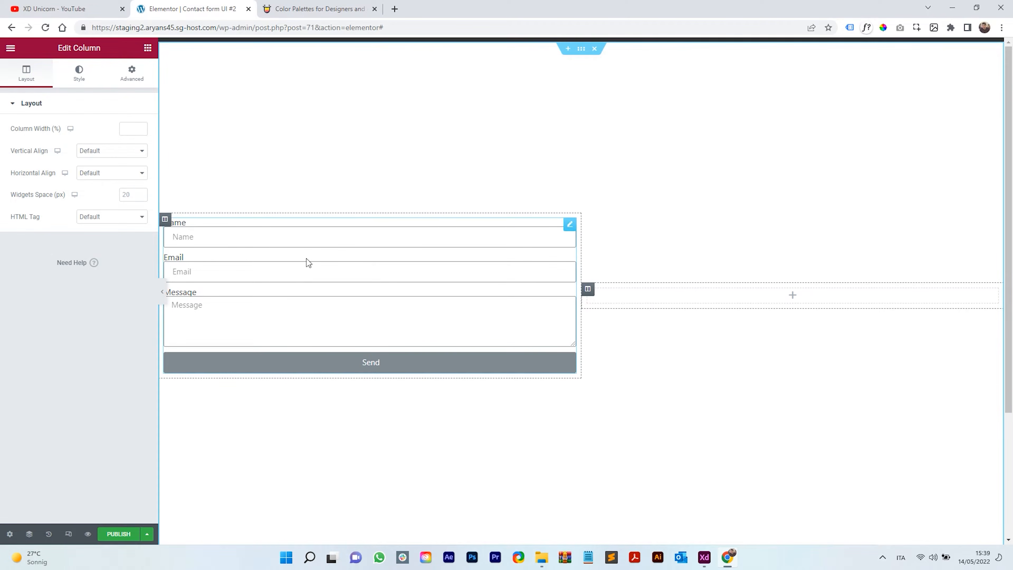
pyautogui.moveTo(581, 225); pyautogui.dragTo(456, 230)
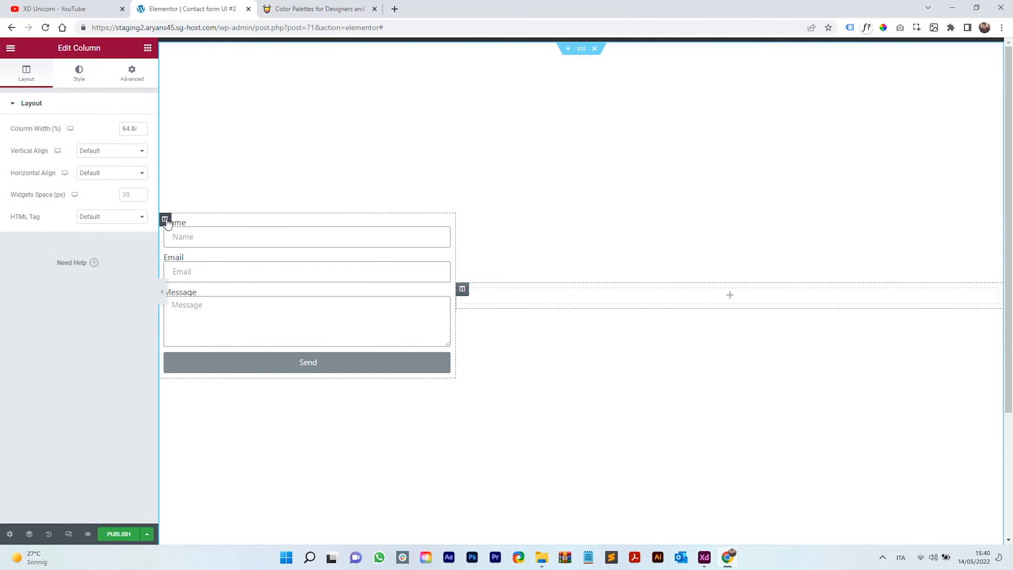
pyautogui.click(581, 49)
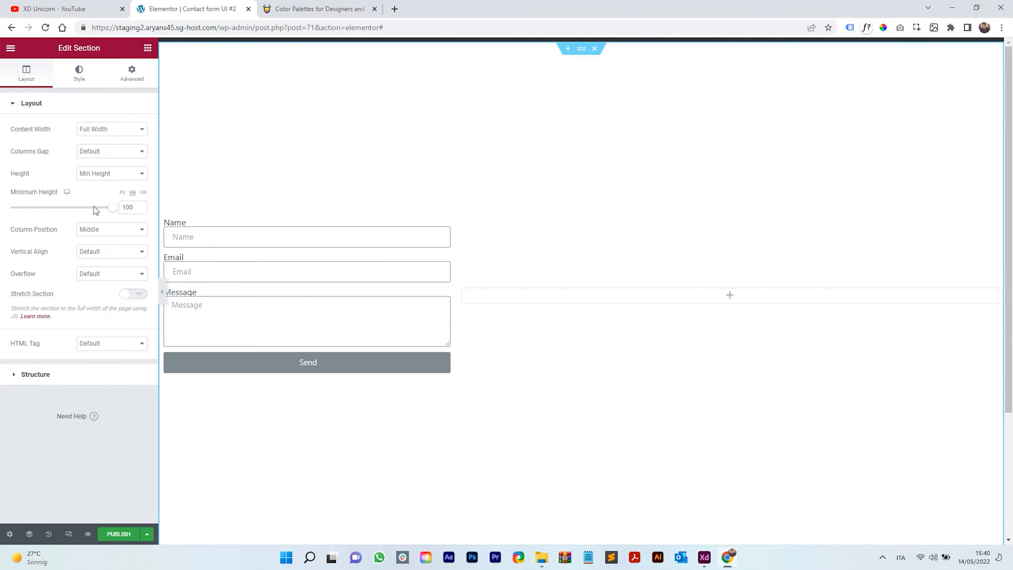
pyautogui.click(98, 230)
pyautogui.click(99, 241)
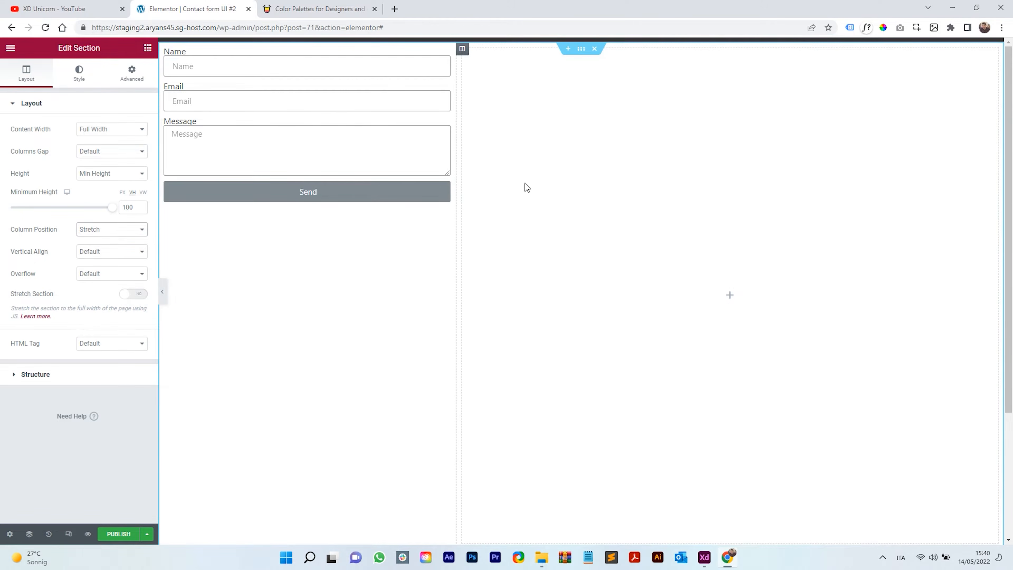
# - Set the form column's vertical alignment to Middle
pyautogui.click(165, 50)
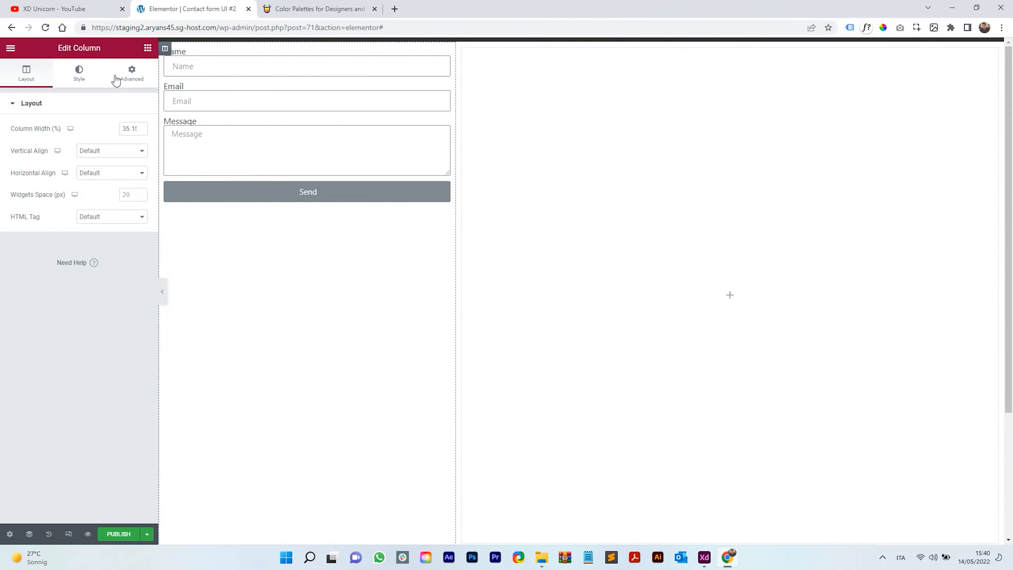
pyautogui.click(101, 154)
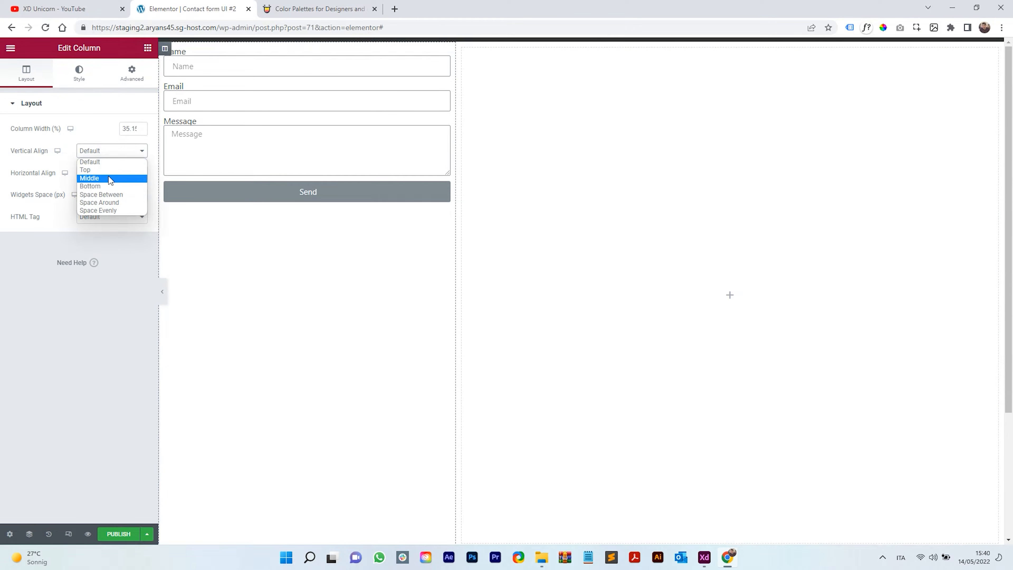
pyautogui.click(109, 176)
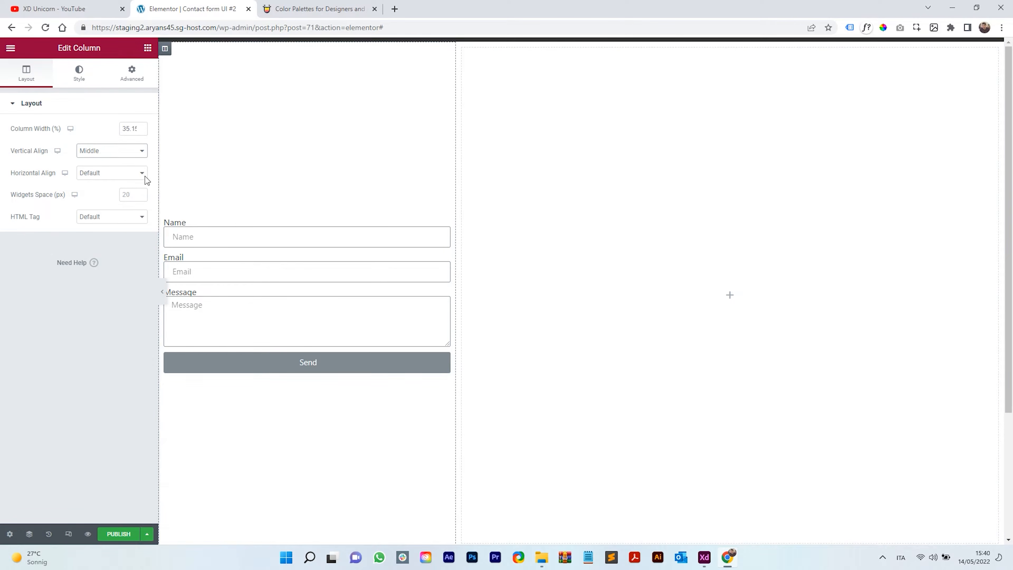
# - Place a Heading and a Text Editor widget above the form, and another Text Editor below its Send button
pyautogui.click(147, 50)
pyautogui.moveTo(122, 172); pyautogui.dragTo(243, 232)
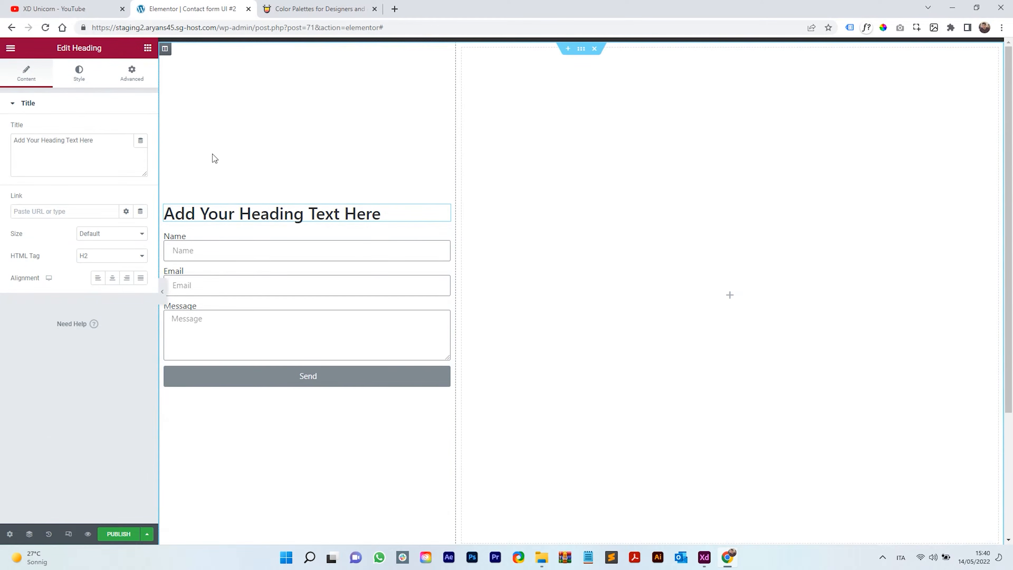
pyautogui.click(147, 50)
pyautogui.moveTo(114, 226); pyautogui.dragTo(259, 229)
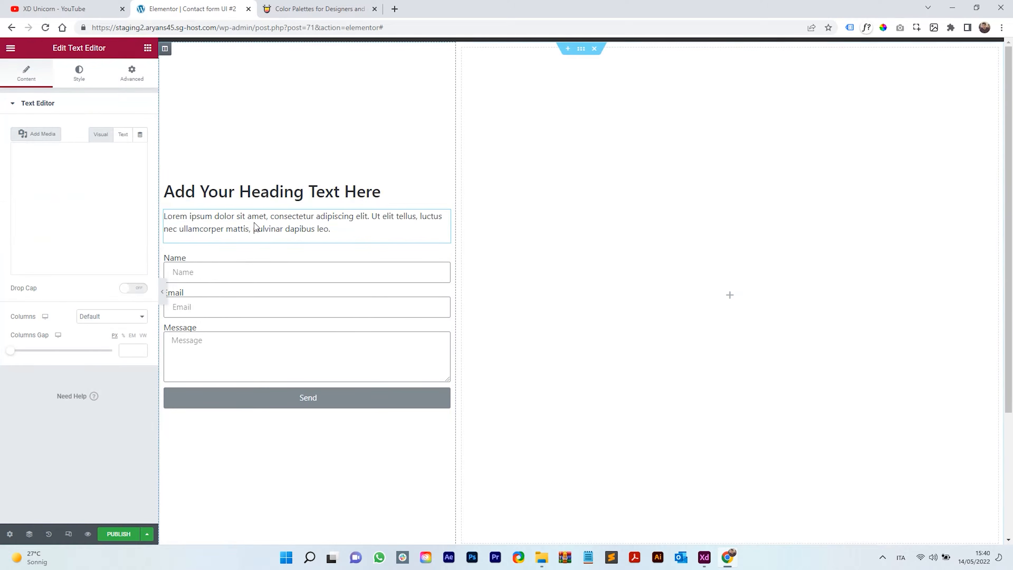
pyautogui.click(147, 48)
pyautogui.moveTo(118, 219); pyautogui.dragTo(351, 435)
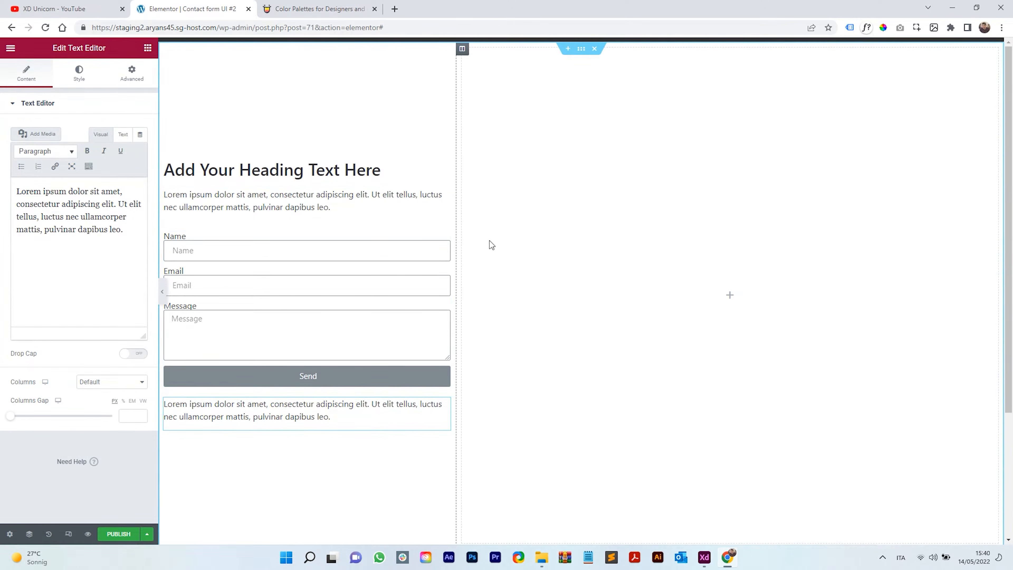
# - Upload training-girl-optimized.jpg from the Contact form ui folder and insert it as the right column's Classic background image
pyautogui.click(462, 49)
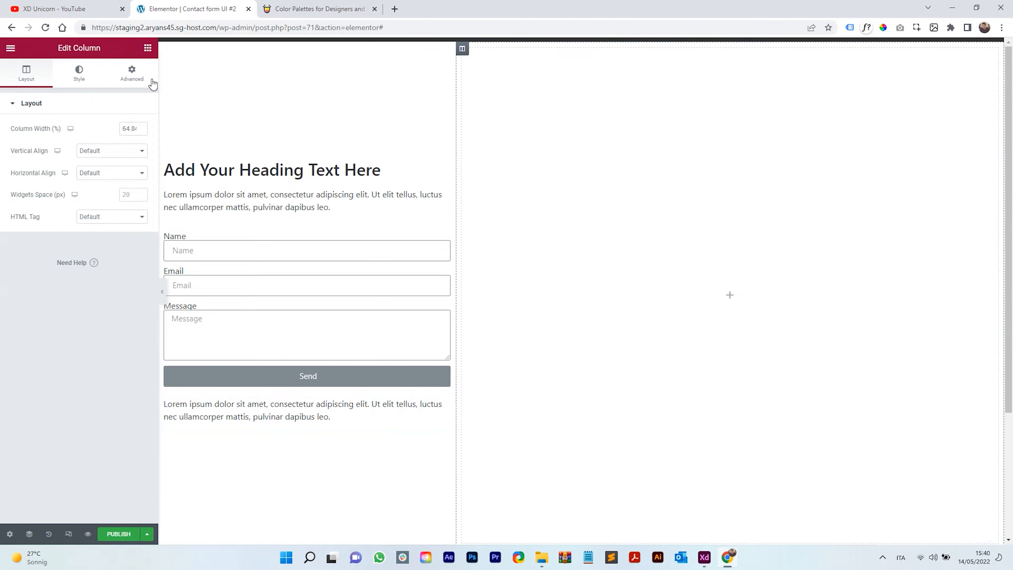
pyautogui.click(79, 72)
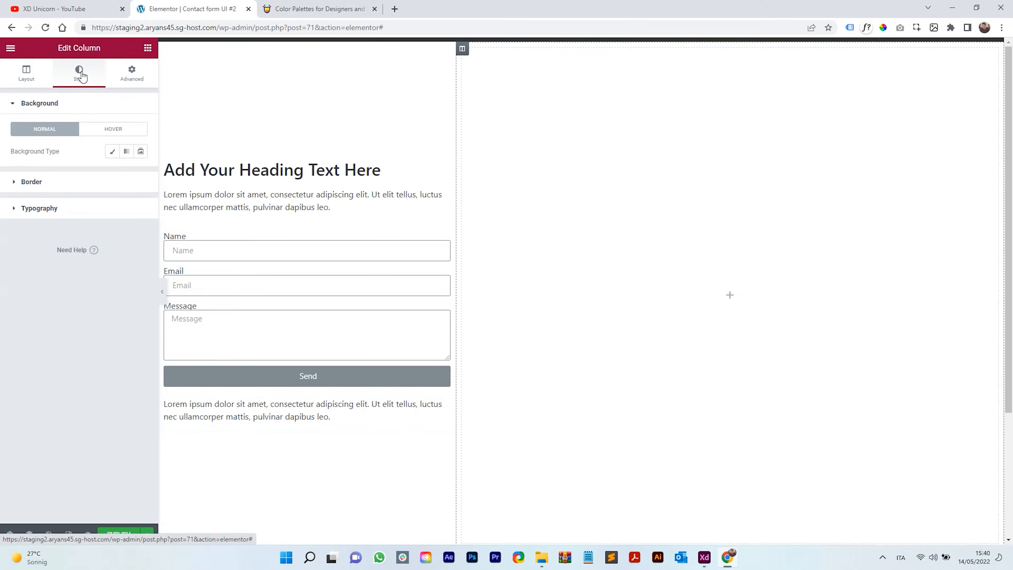
pyautogui.click(112, 152)
pyautogui.click(78, 227)
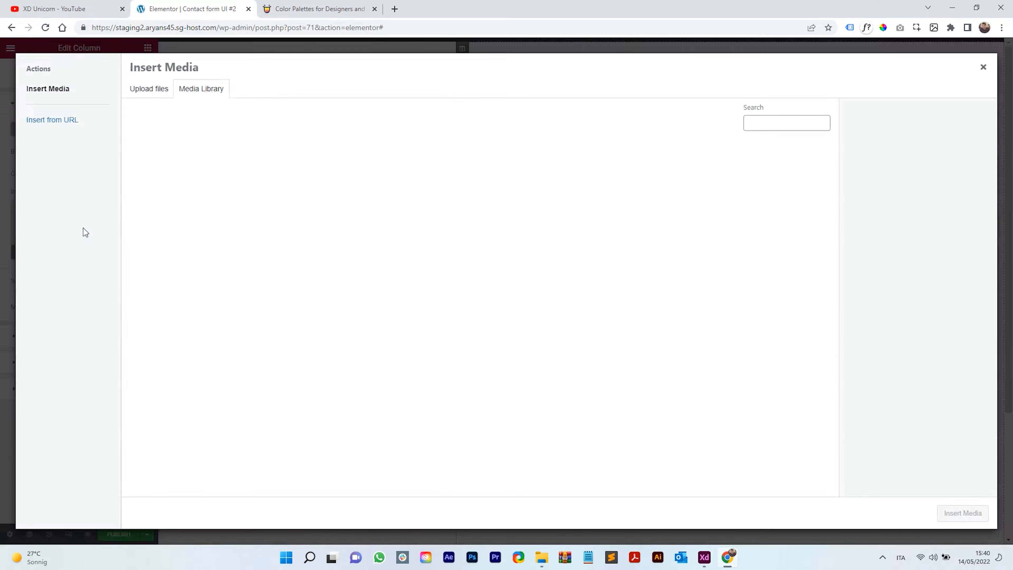
pyautogui.click(152, 89)
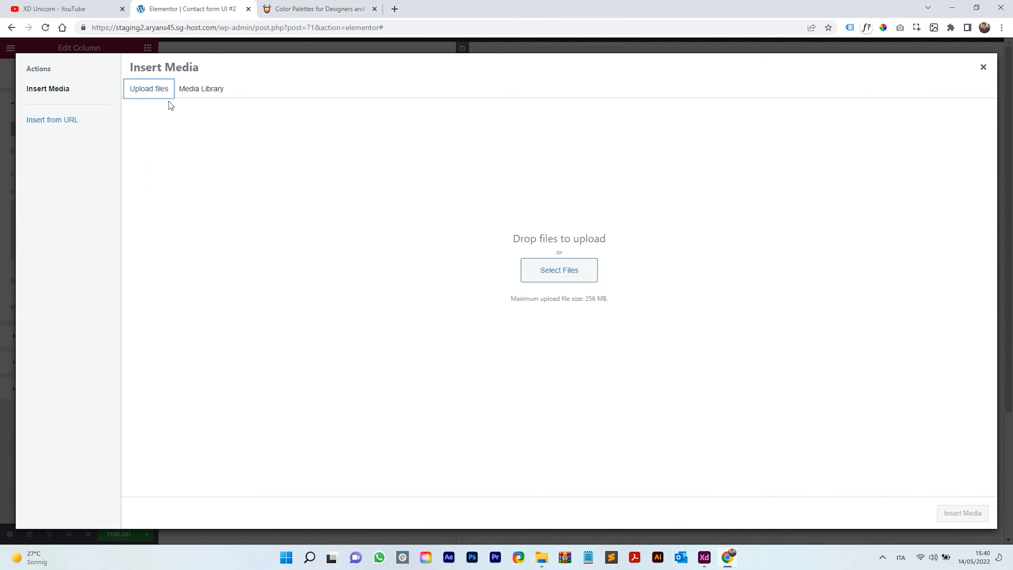
pyautogui.click(546, 554)
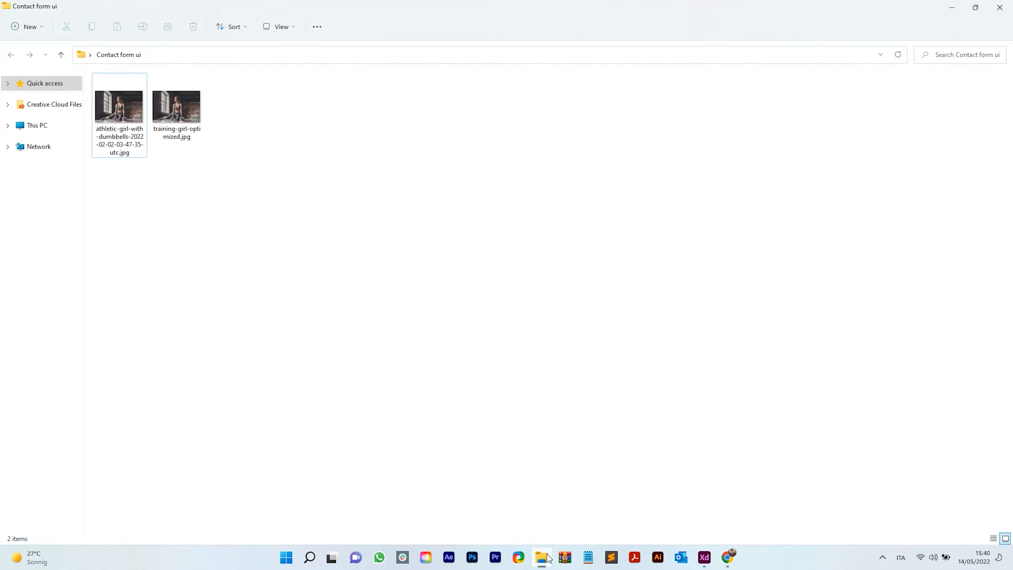
pyautogui.moveTo(205, 6); pyautogui.dragTo(531, 157)
pyautogui.click(487, 240)
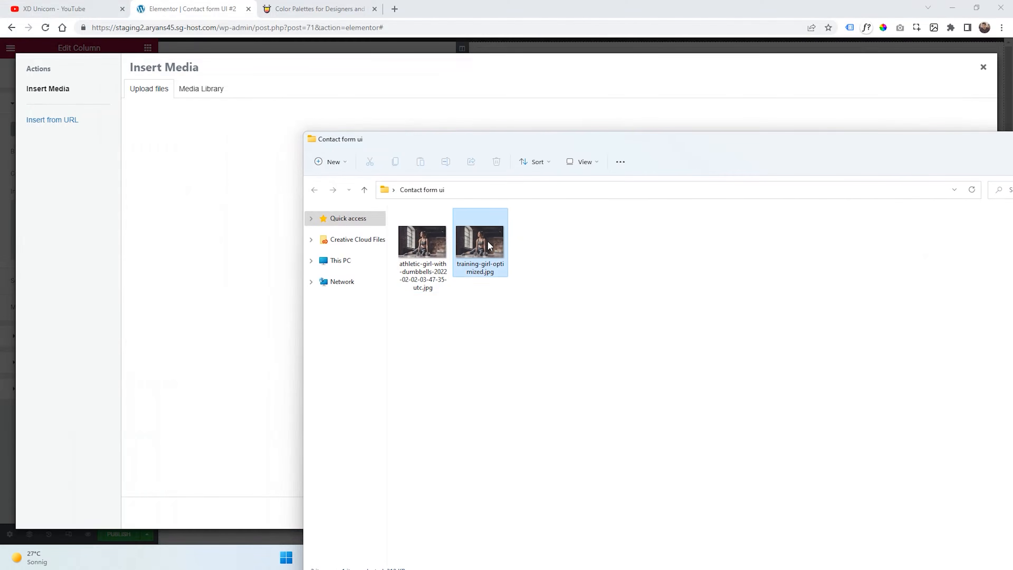
pyautogui.moveTo(487, 241); pyautogui.dragTo(239, 257)
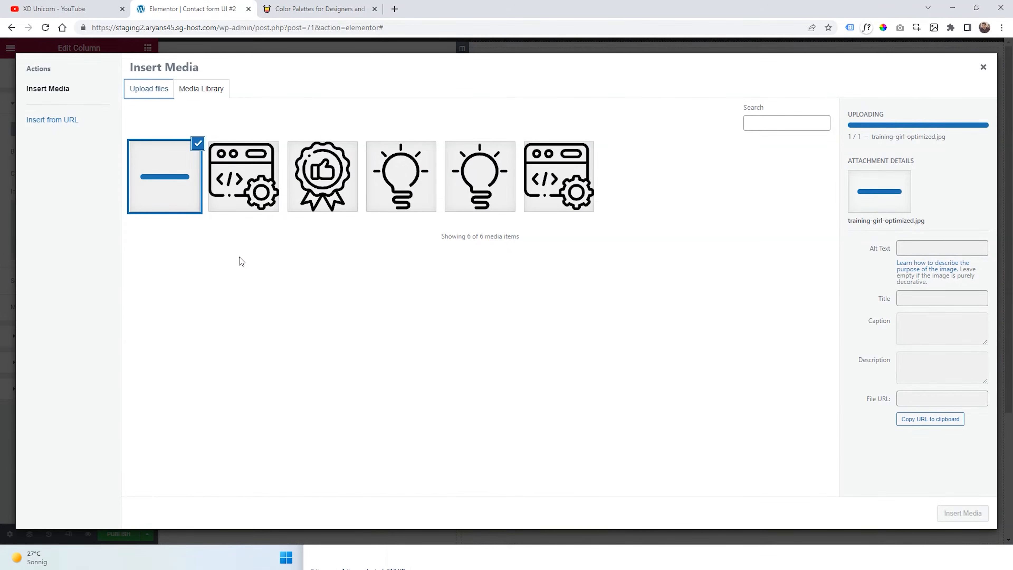
pyautogui.click(964, 513)
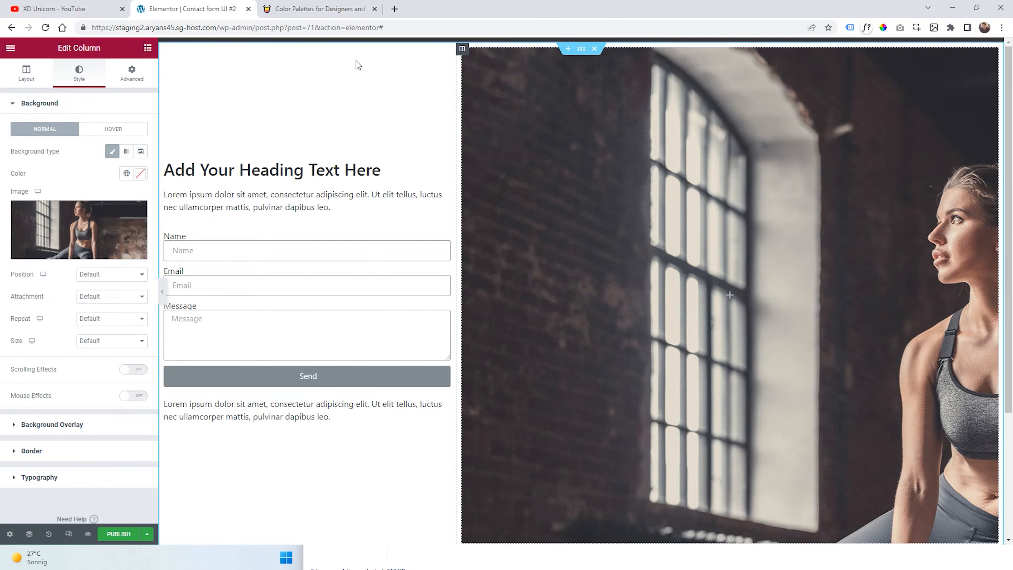
# - Set the right column's margin and padding to 0 on all sides and preview the page at full width
pyautogui.click(125, 79)
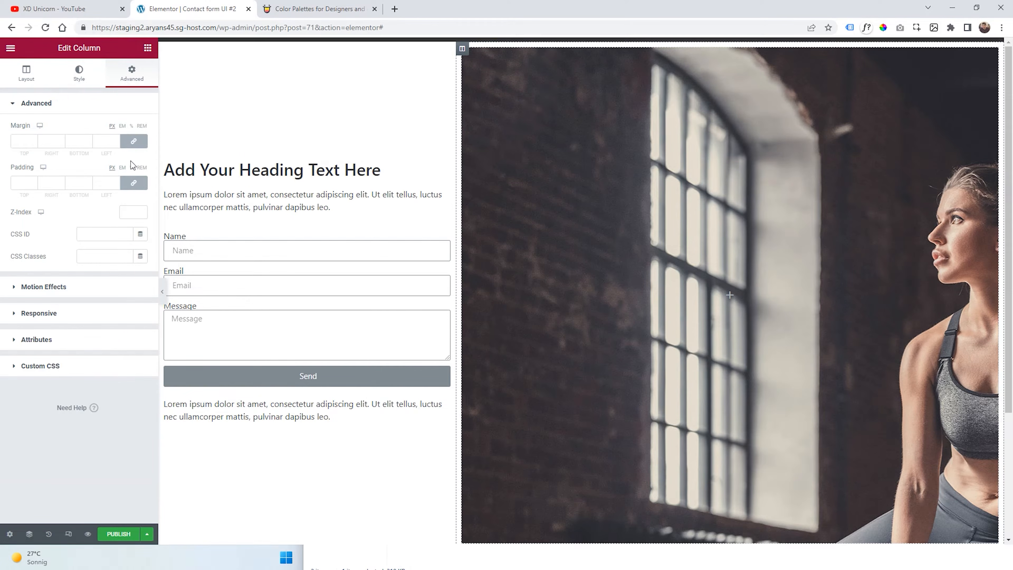
pyautogui.click(133, 141)
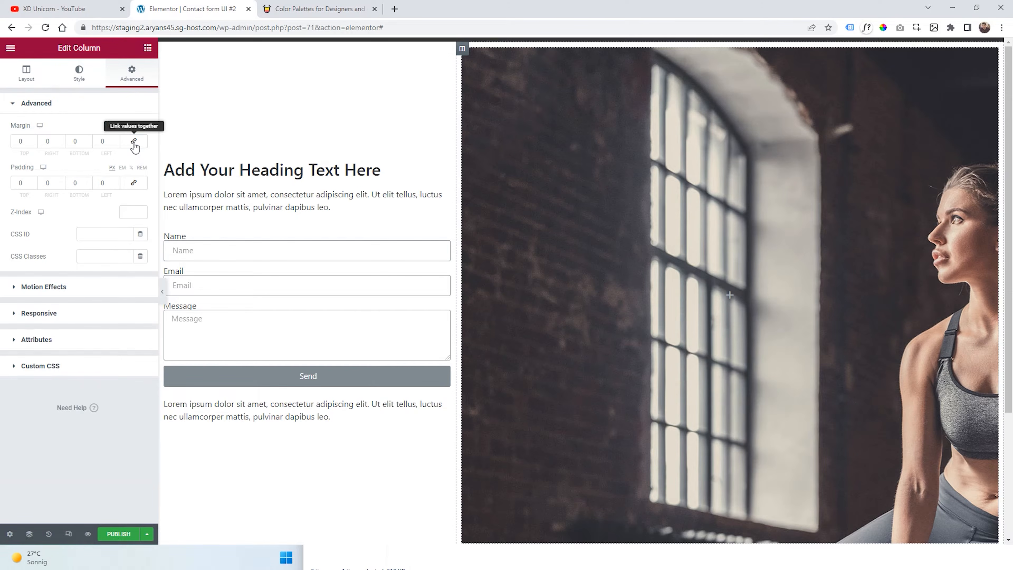
pyautogui.click(162, 292)
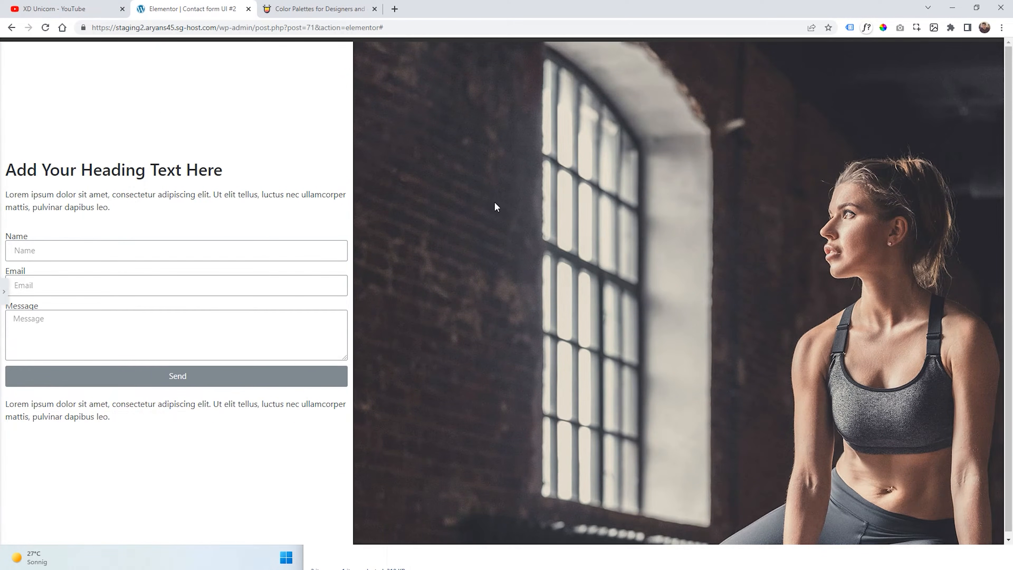
pyautogui.click(3, 290)
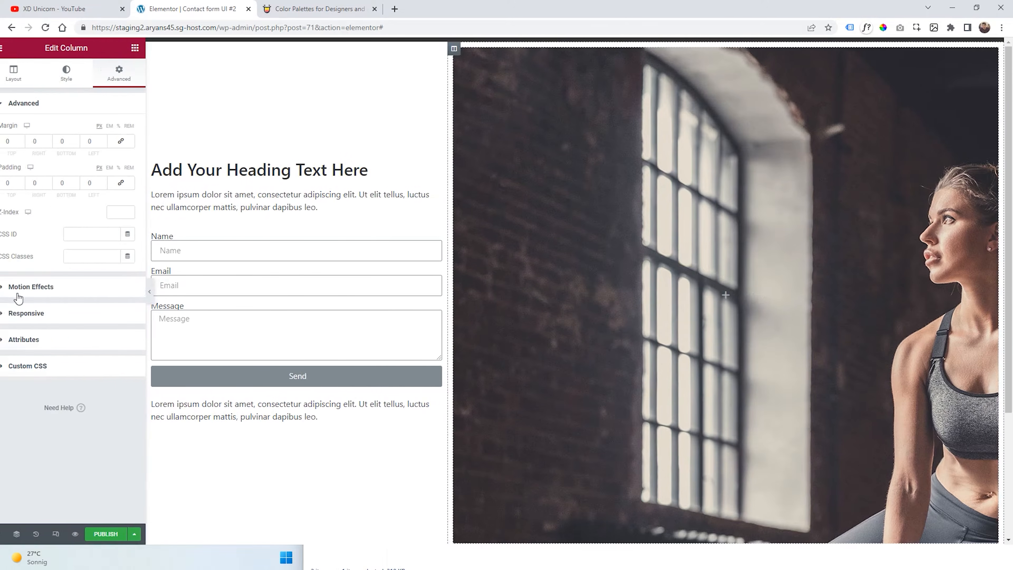
# - Set the right column's background image size to Cover and its position to Center Center
pyautogui.click(79, 82)
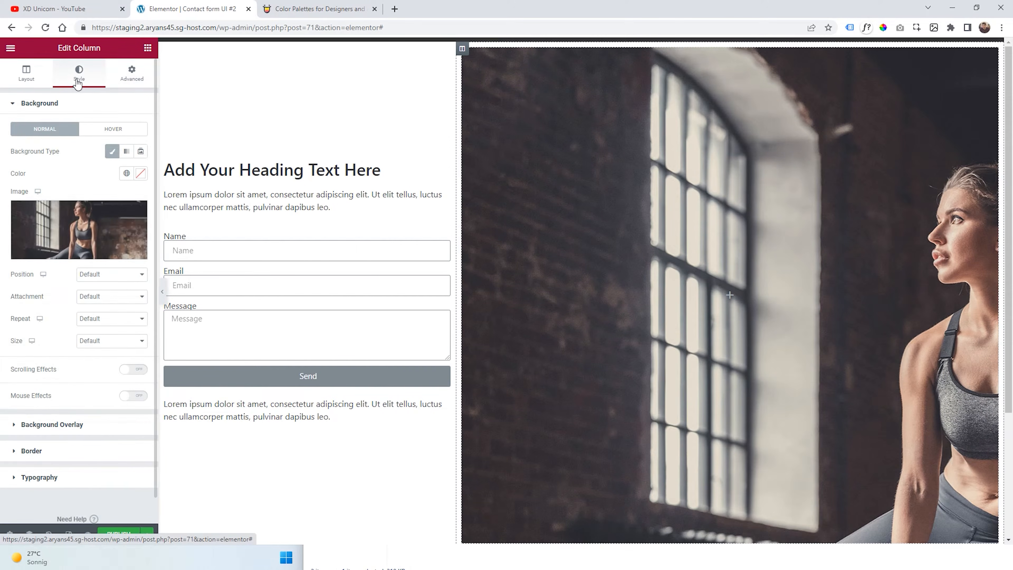
pyautogui.click(98, 346)
pyautogui.click(108, 368)
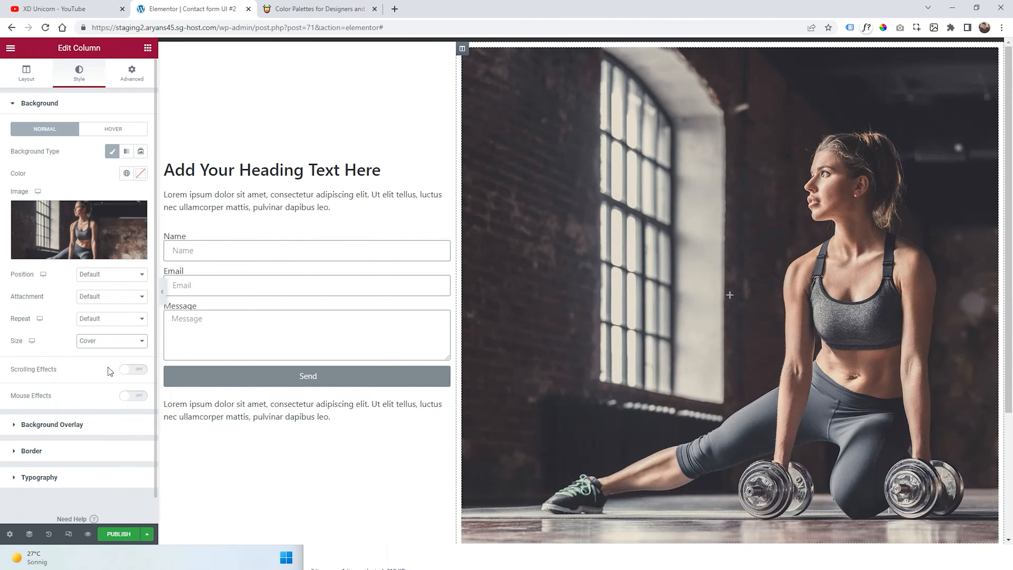
pyautogui.click(105, 275)
pyautogui.click(106, 290)
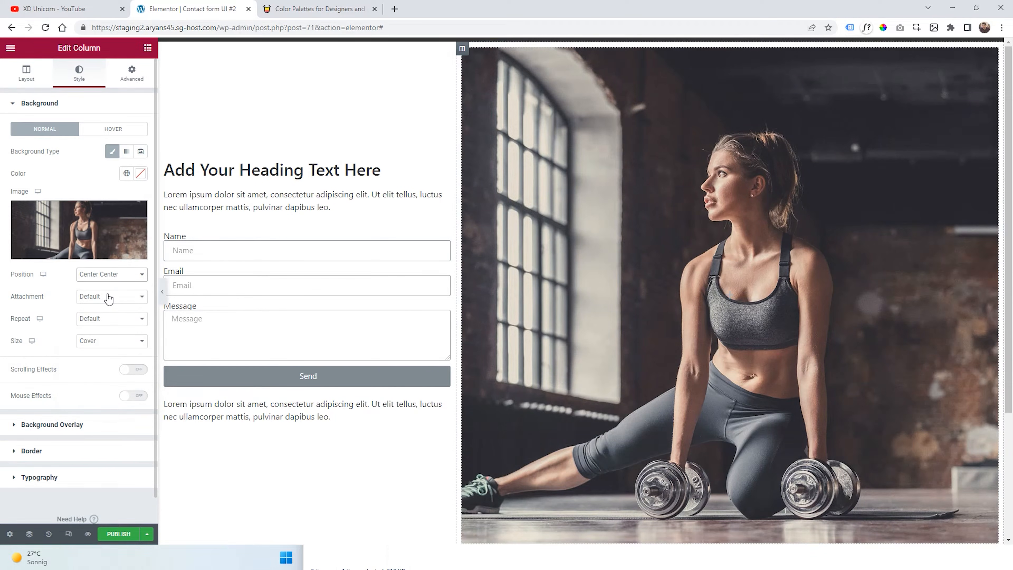
# - Give the background image a Custom position with X at -41 px, set it to No-repeat, and preview the page at full width
pyautogui.click(110, 282)
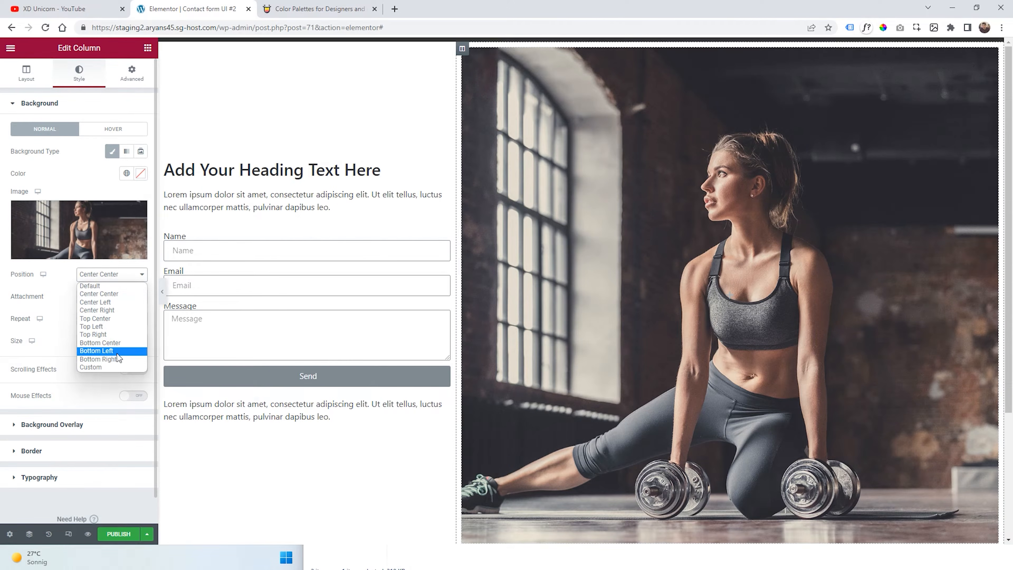
pyautogui.click(117, 367)
pyautogui.moveTo(61, 309)
pyautogui.mouseDown()
pyautogui.moveTo(54, 311)
pyautogui.moveTo(71, 312)
pyautogui.moveTo(60, 316)
pyautogui.mouseUp()
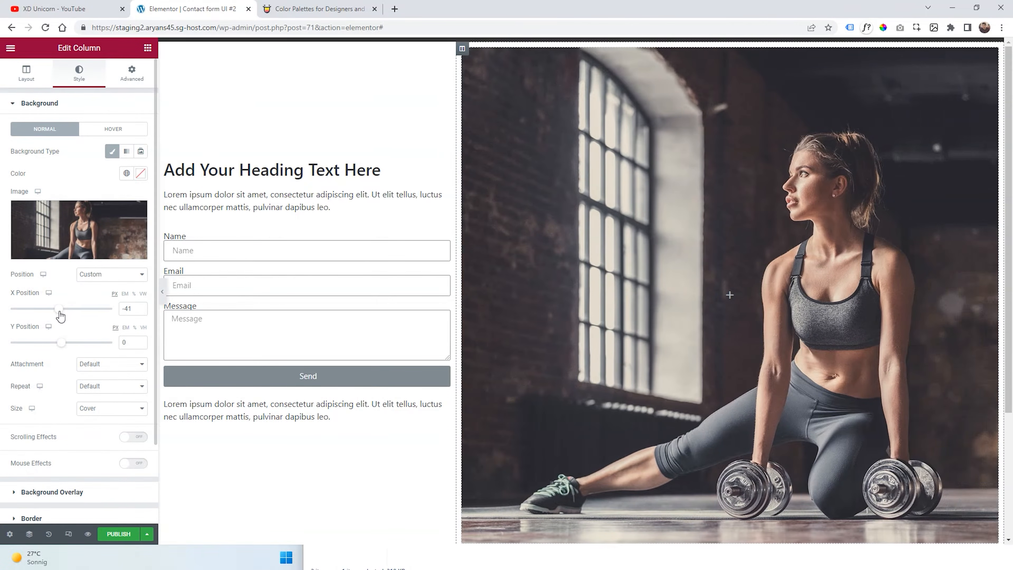
pyautogui.click(92, 384)
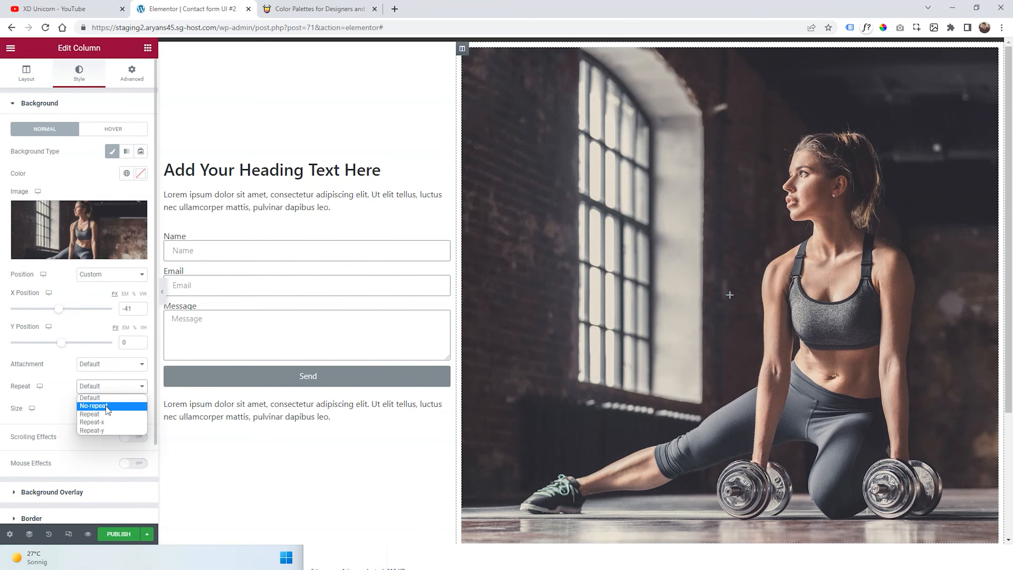
pyautogui.click(92, 407)
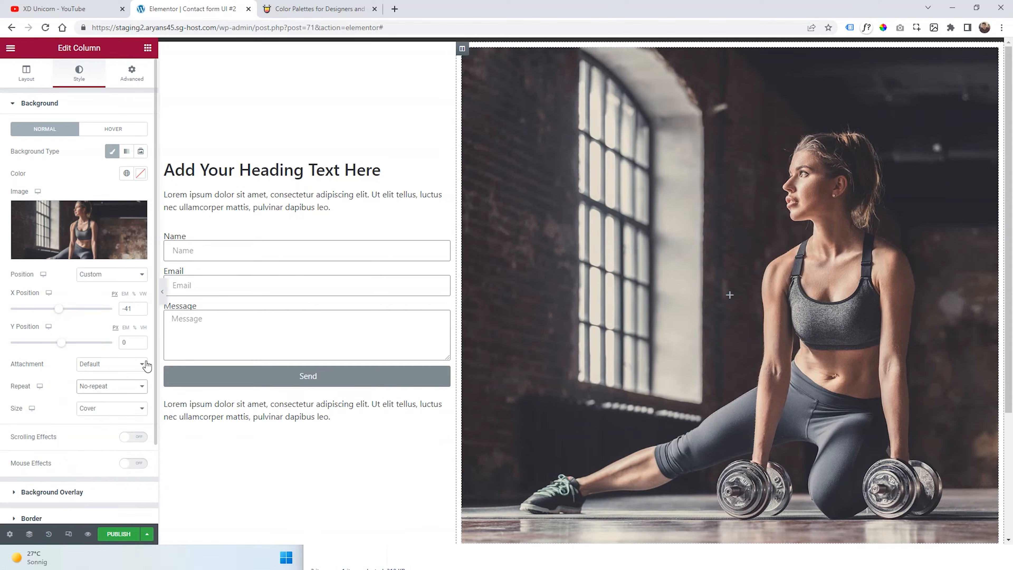
pyautogui.click(163, 291)
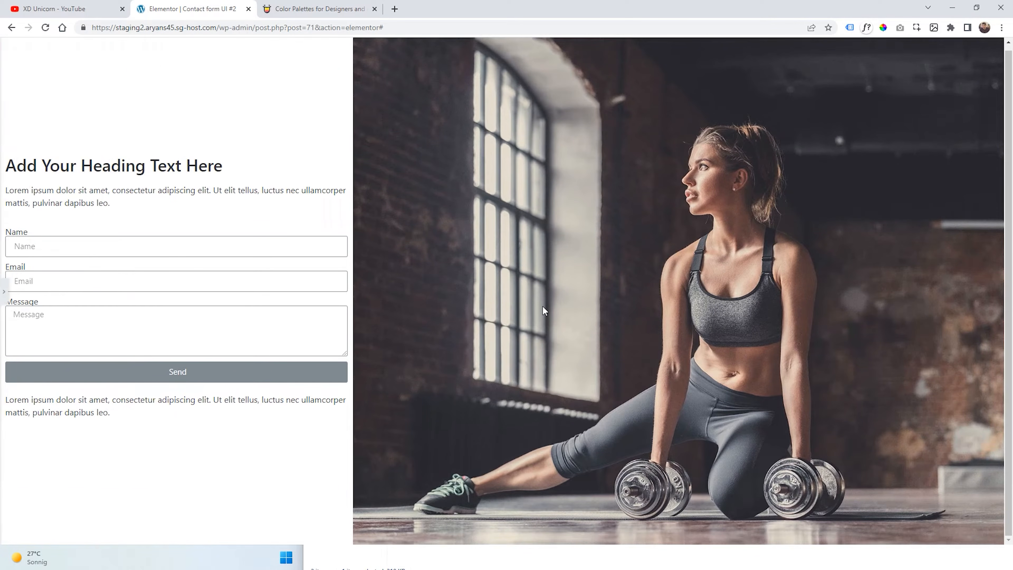
pyautogui.click(3, 288)
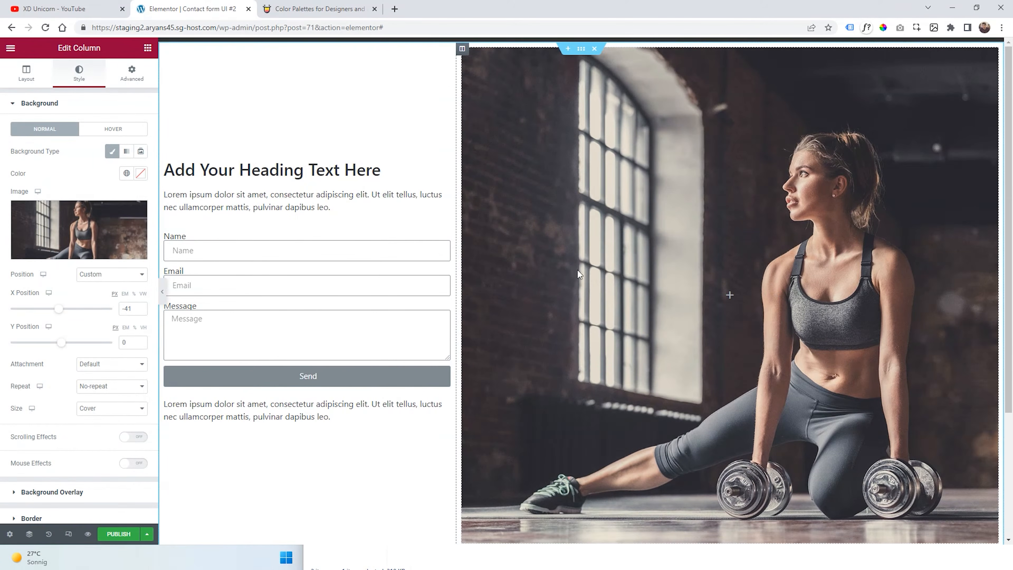
# - Change the heading's font family to Inter
pyautogui.click(443, 172)
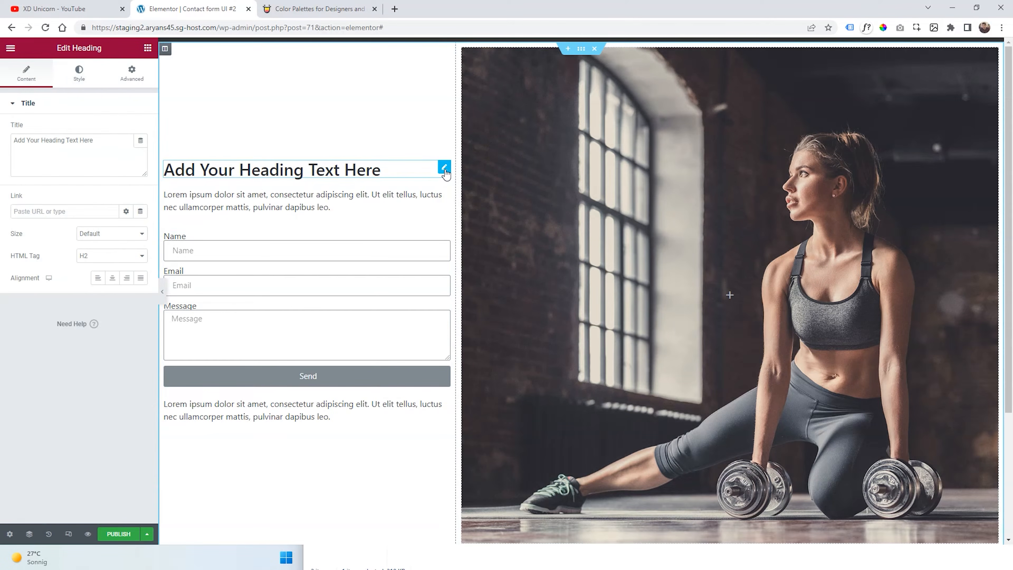
pyautogui.click(79, 76)
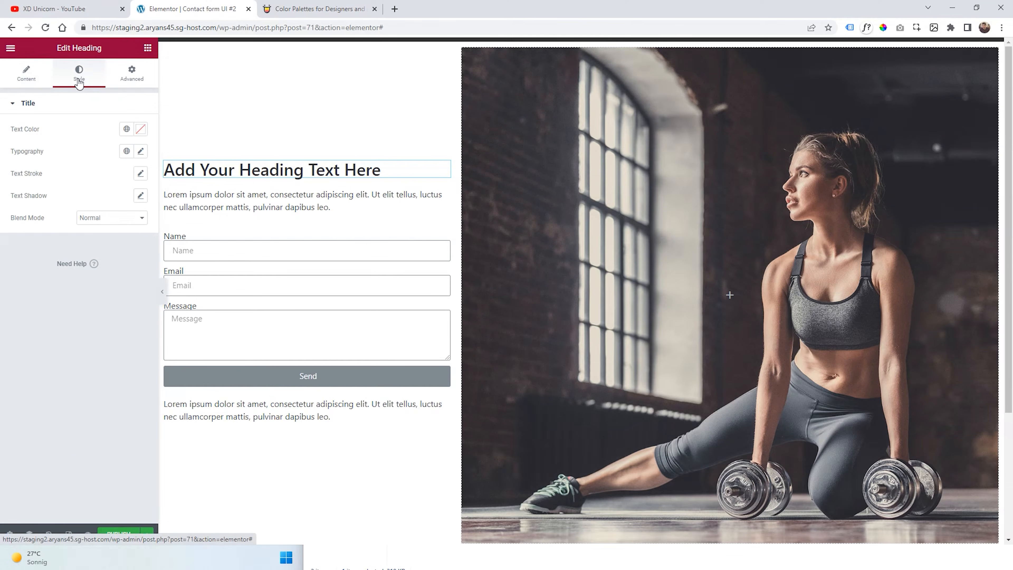
pyautogui.click(141, 153)
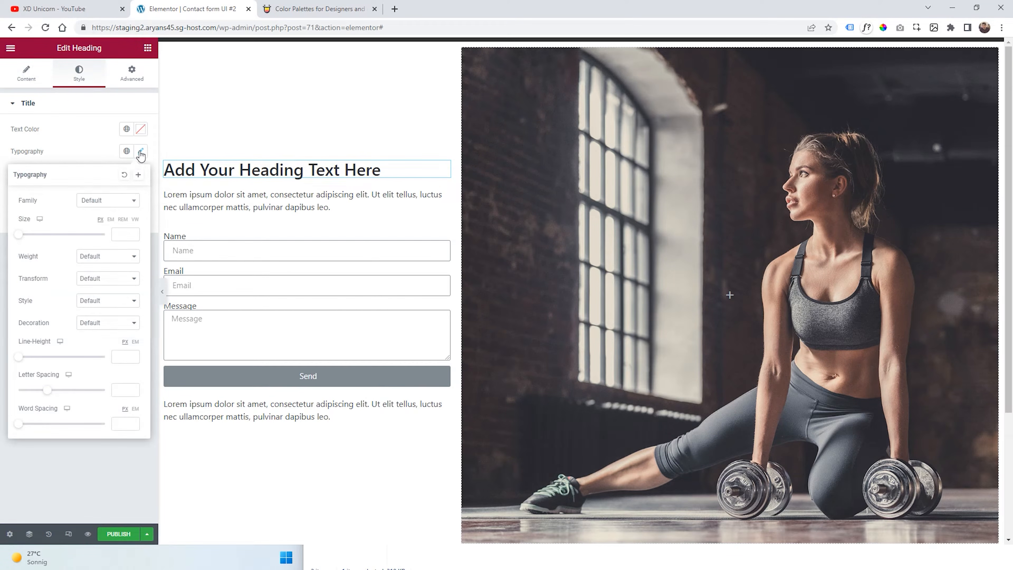
pyautogui.click(98, 201)
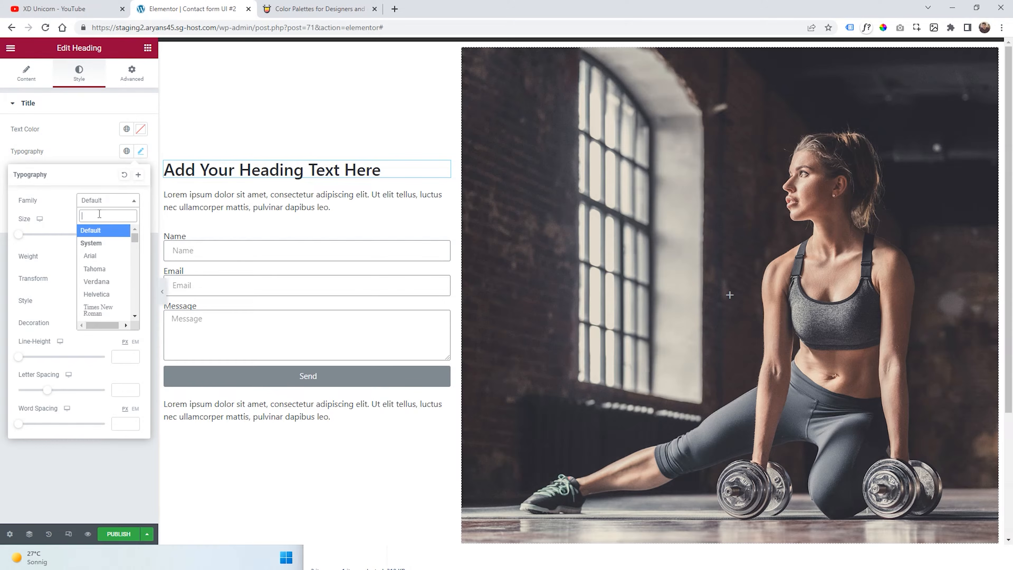
pyautogui.write('inter')
pyautogui.click(119, 240)
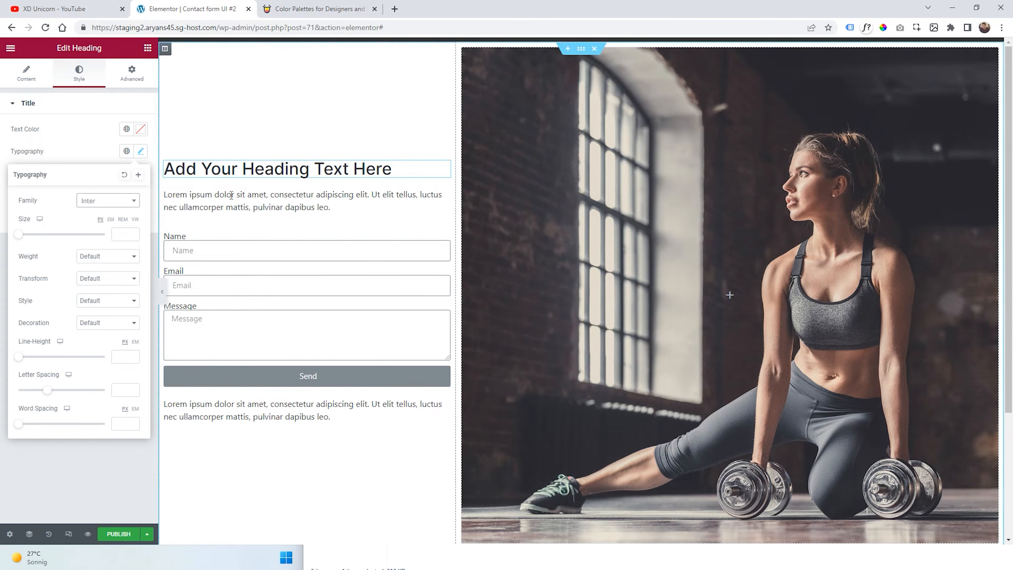
# - Set the typography of the text below the heading to Inter at 15 px
pyautogui.click(445, 196)
pyautogui.click(74, 76)
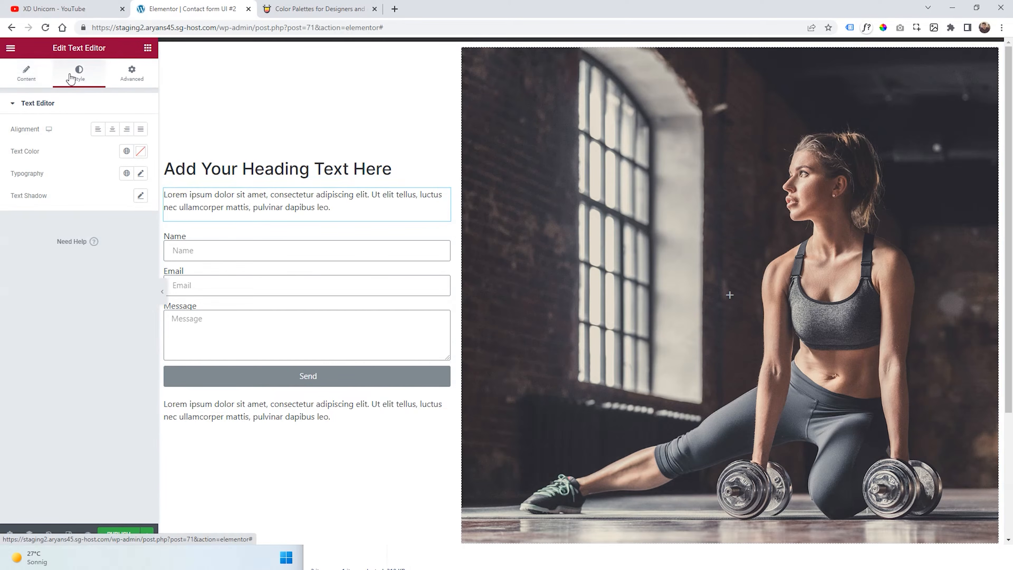
pyautogui.click(140, 174)
pyautogui.click(112, 223)
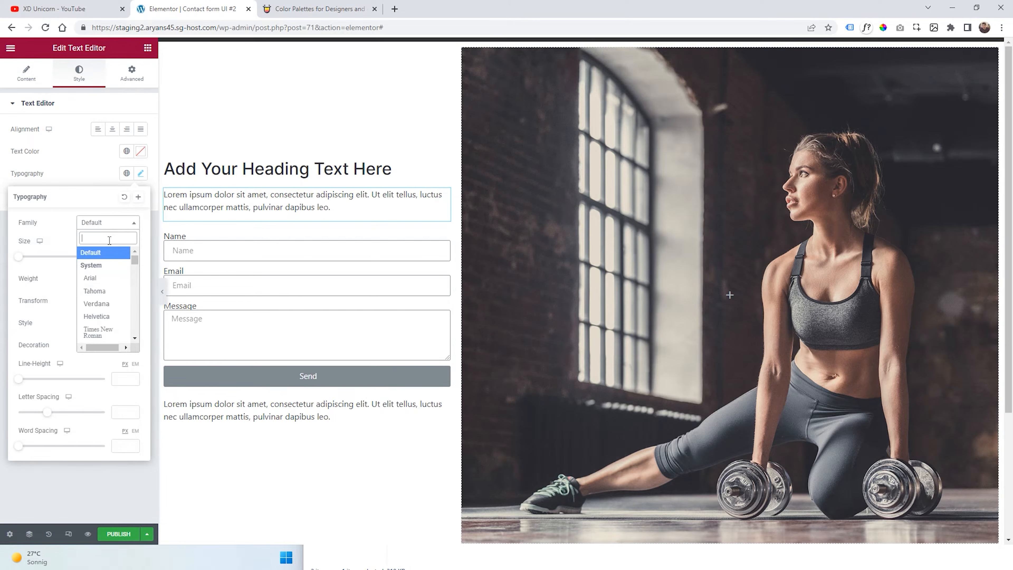
pyautogui.write('inter')
pyautogui.click(119, 268)
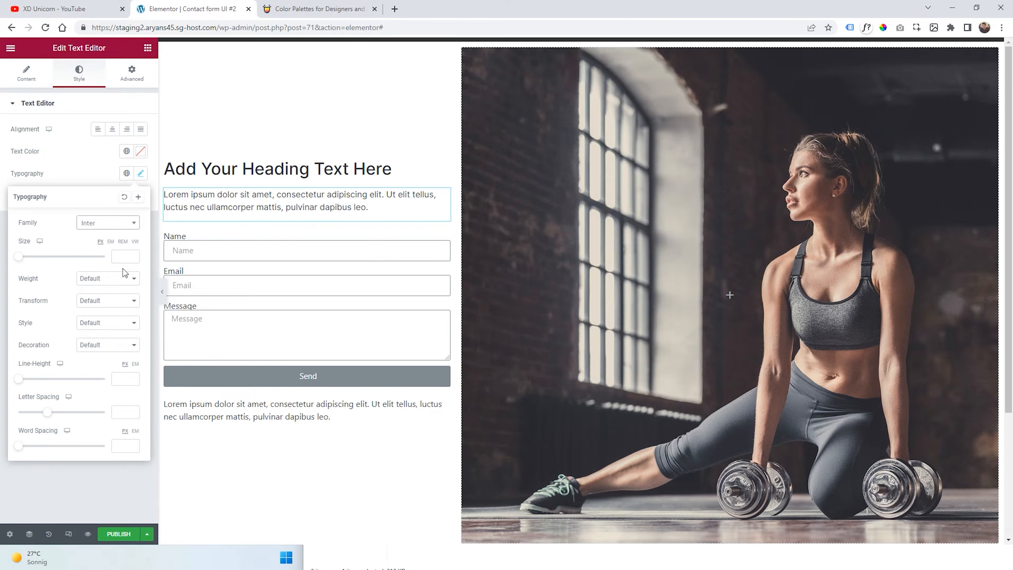
pyautogui.click(124, 255)
pyautogui.write('15')
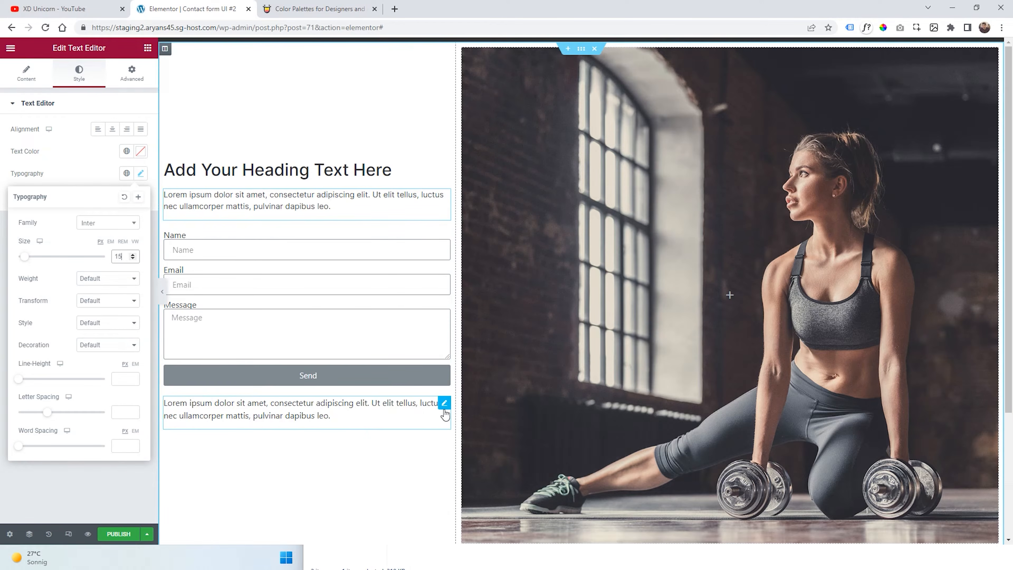
# - Copy the style of the text below the heading onto the text beneath the Send button
pyautogui.click(444, 403)
pyautogui.rightClick(221, 203)
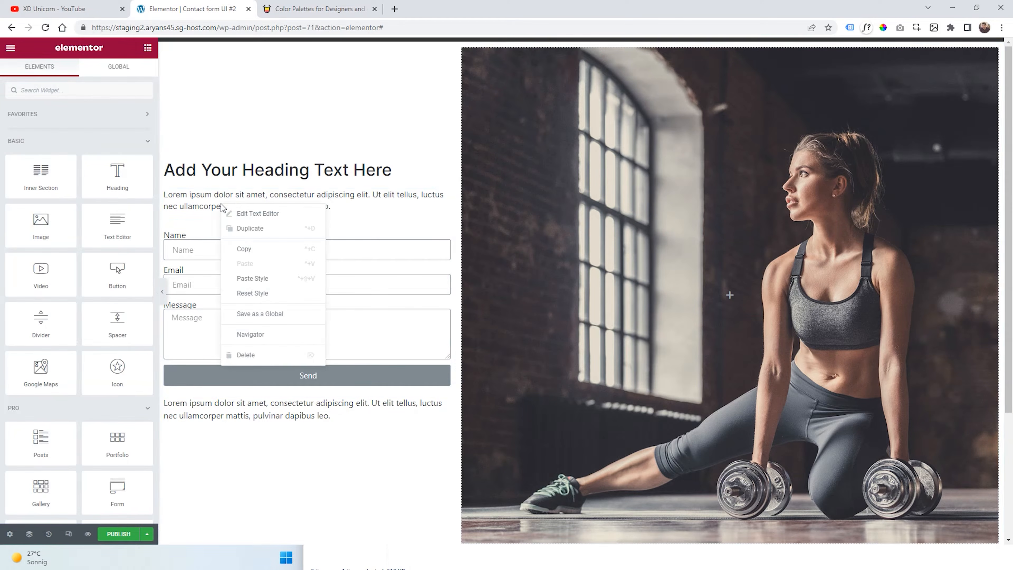
pyautogui.click(255, 249)
pyautogui.rightClick(268, 402)
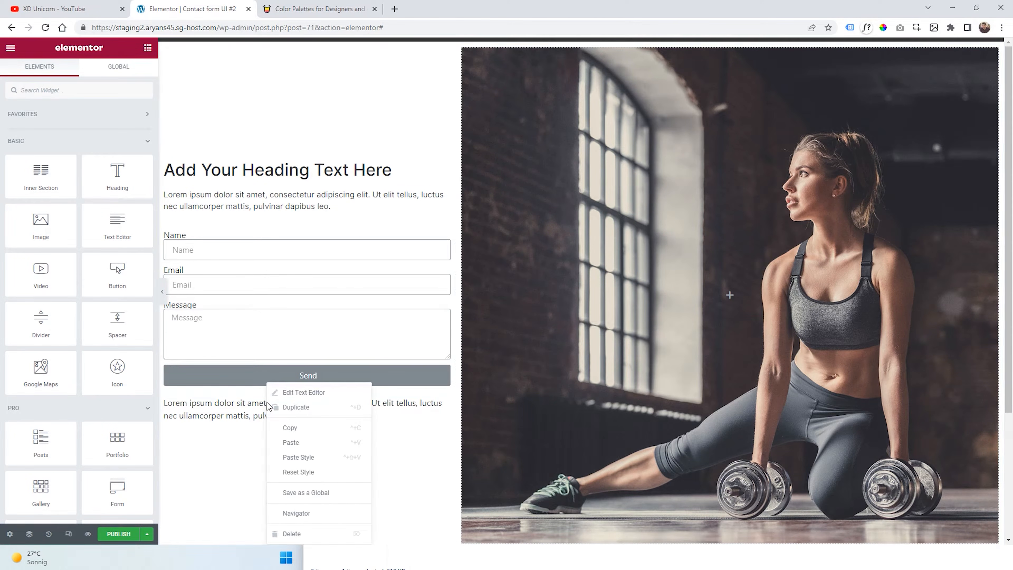
pyautogui.click(308, 457)
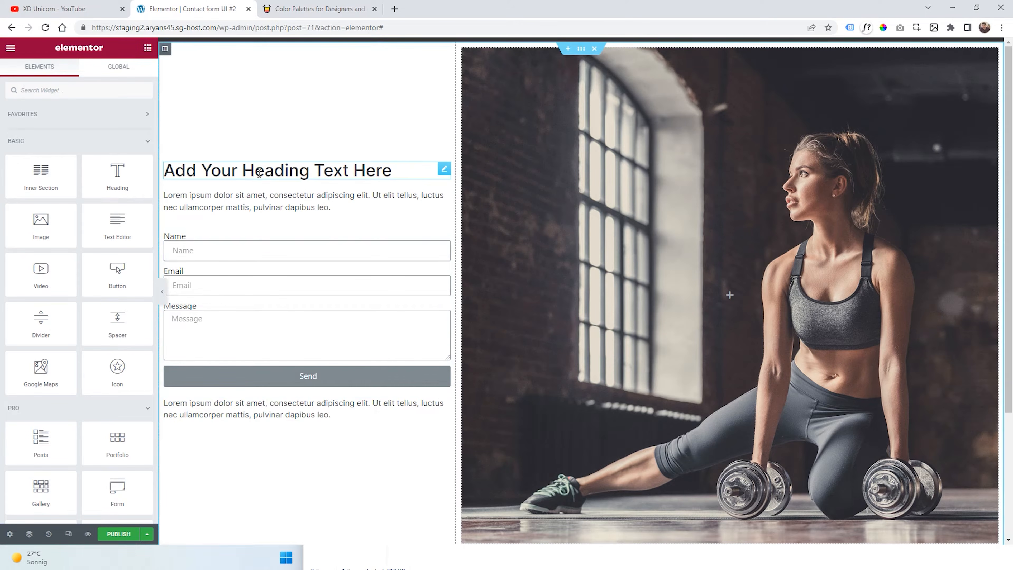
# - Set the padding of the column holding the form to 16% on all sides
pyautogui.click(164, 54)
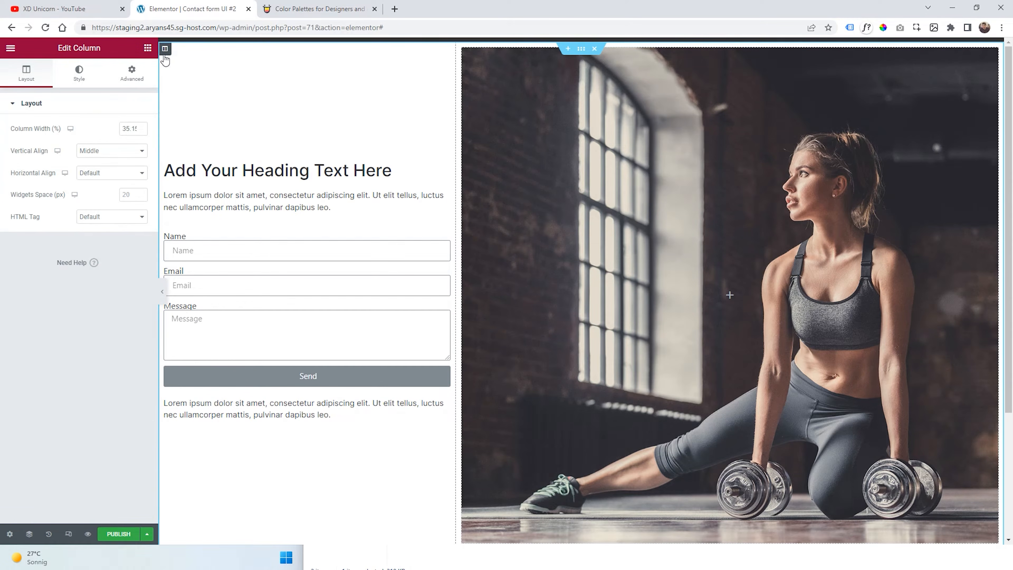
pyautogui.click(133, 77)
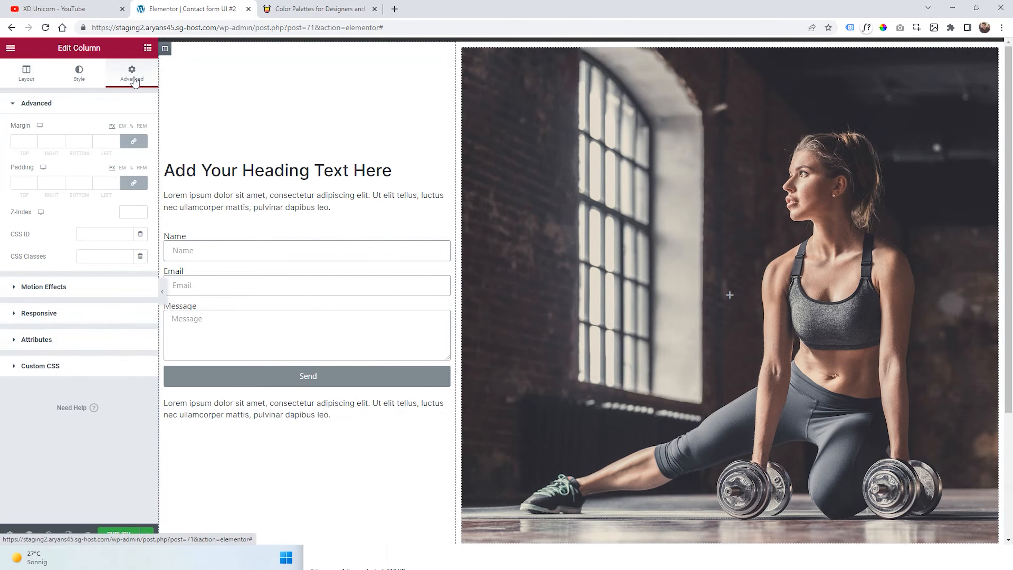
pyautogui.click(132, 168)
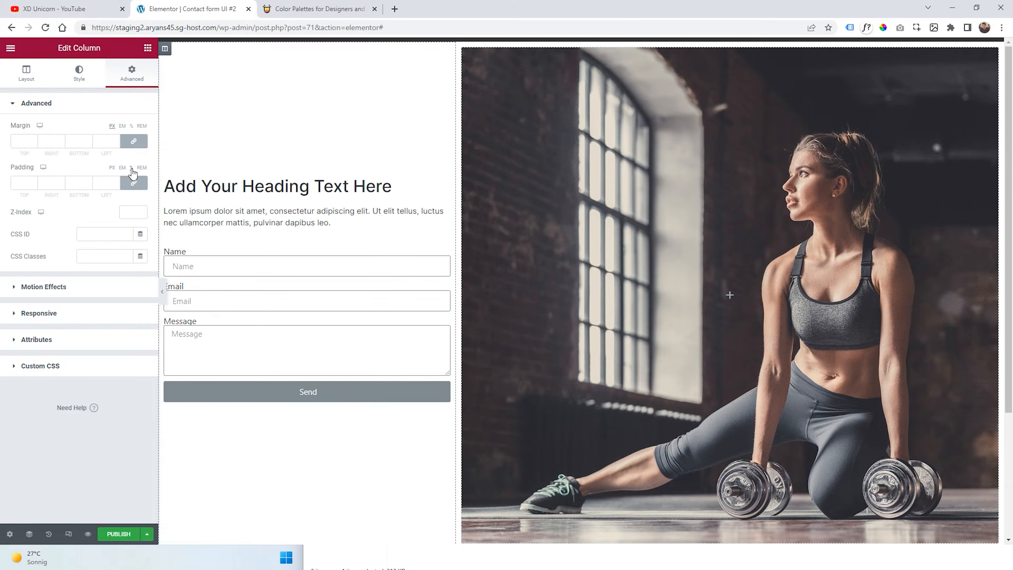
pyautogui.click(34, 181)
pyautogui.click(34, 181)
pyautogui.click(34, 181)
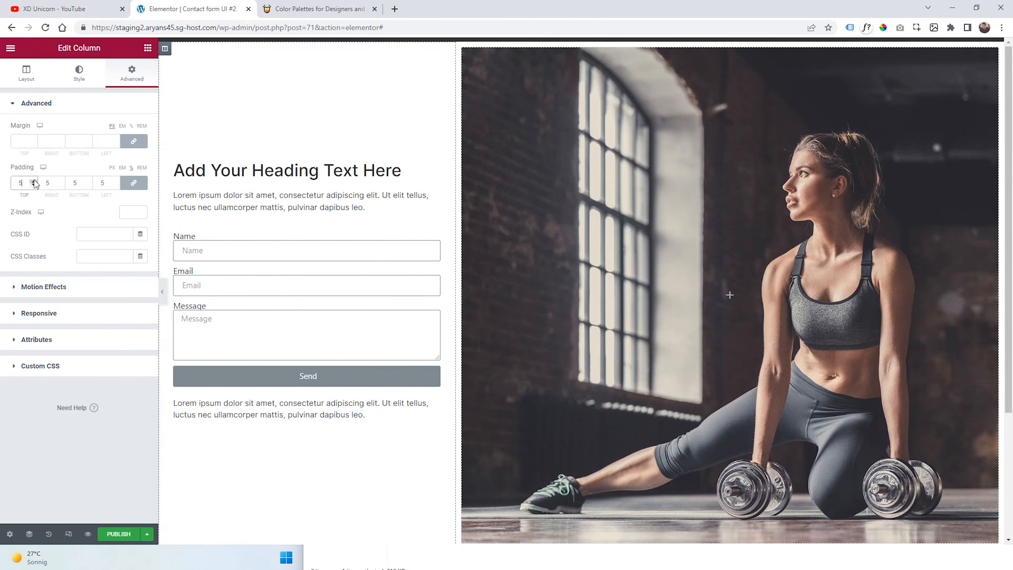
pyautogui.click(34, 180)
pyautogui.click(34, 180)
pyautogui.click(34, 180)
pyautogui.click(34, 181)
pyautogui.click(34, 181)
pyautogui.click(34, 180)
pyautogui.click(34, 181)
pyautogui.click(34, 181)
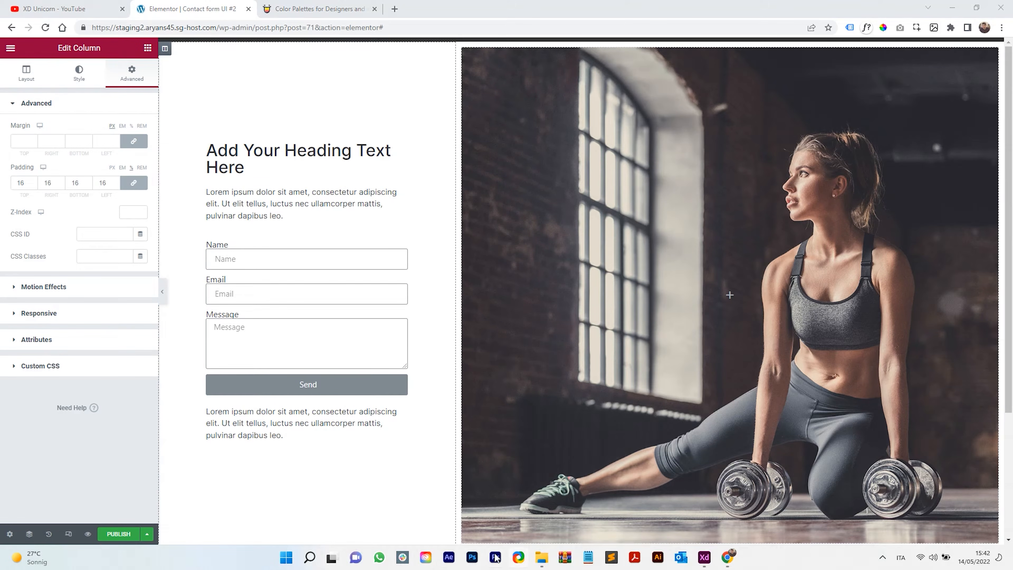
# - Copy the title from the Adobe XD contact form design and use it as the Elementor heading text, "Let's start your training"
pyautogui.click(701, 564)
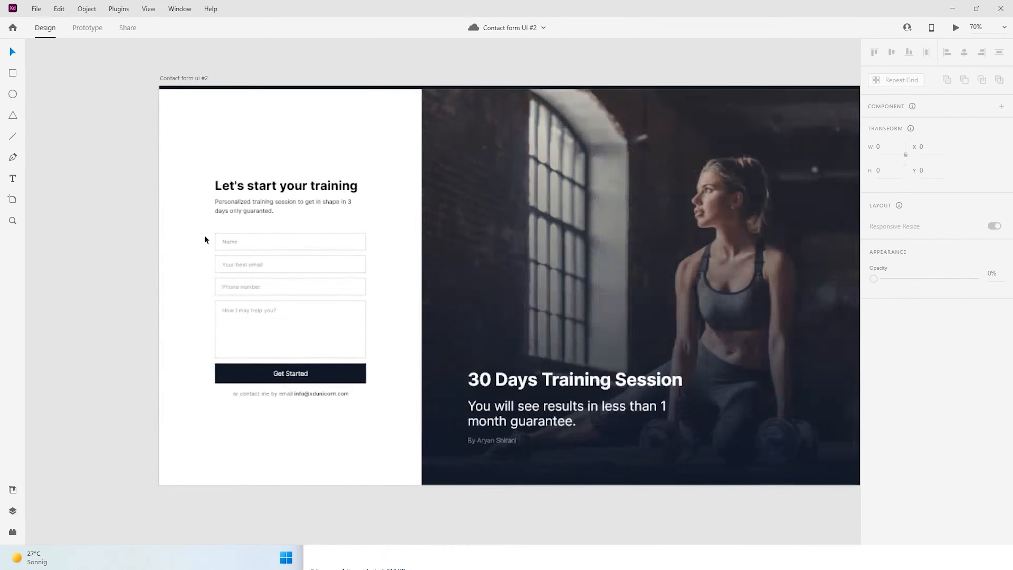
pyautogui.scroll(5, 206, 236)
pyautogui.doubleClick(361, 149)
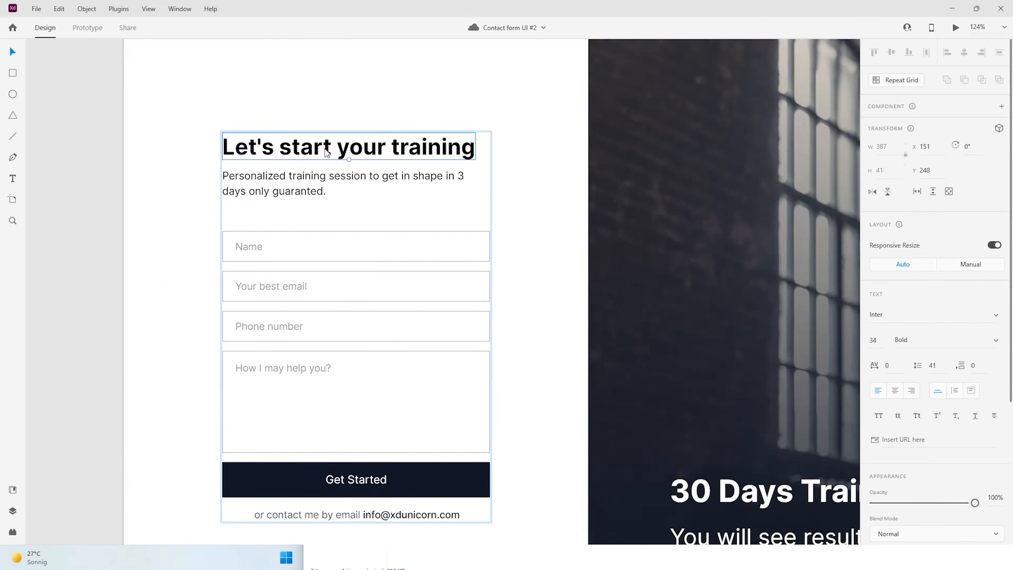
pyautogui.press('Escape')
pyautogui.click(952, 15)
pyautogui.click(346, 169)
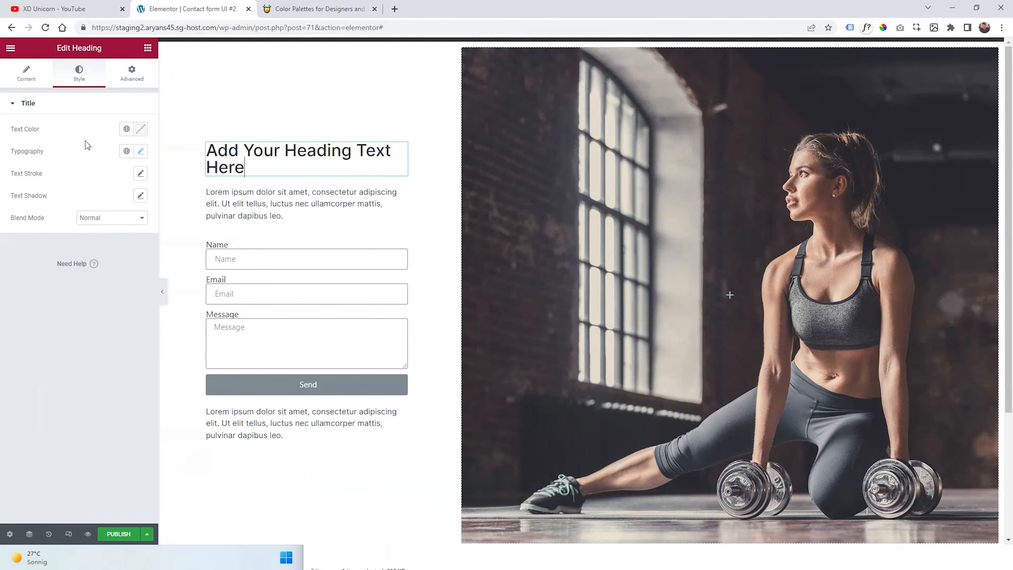
pyautogui.click(34, 81)
pyautogui.moveTo(83, 145); pyautogui.dragTo(4, 140)
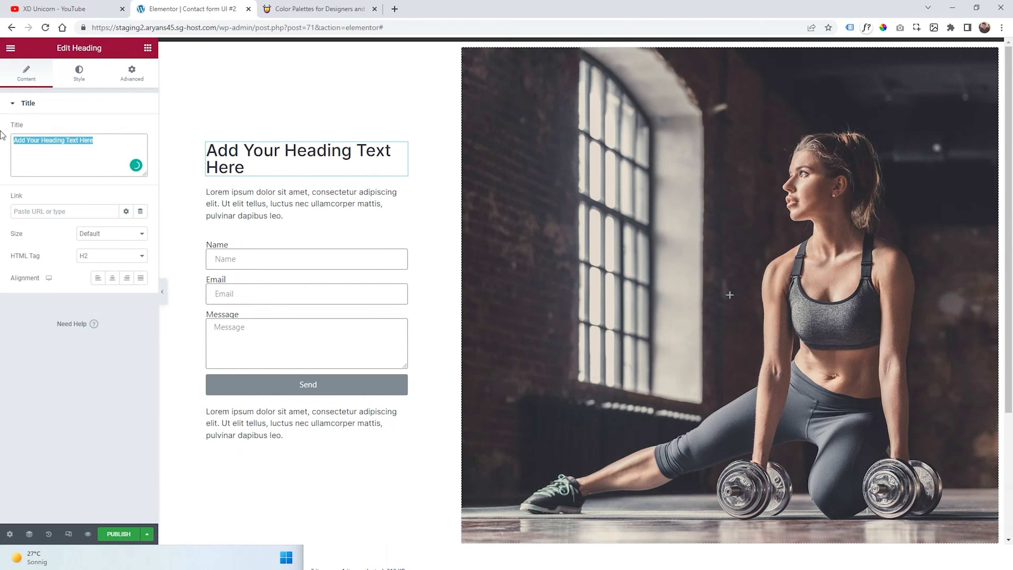
pyautogui.hotkey('ctrl', 'v')
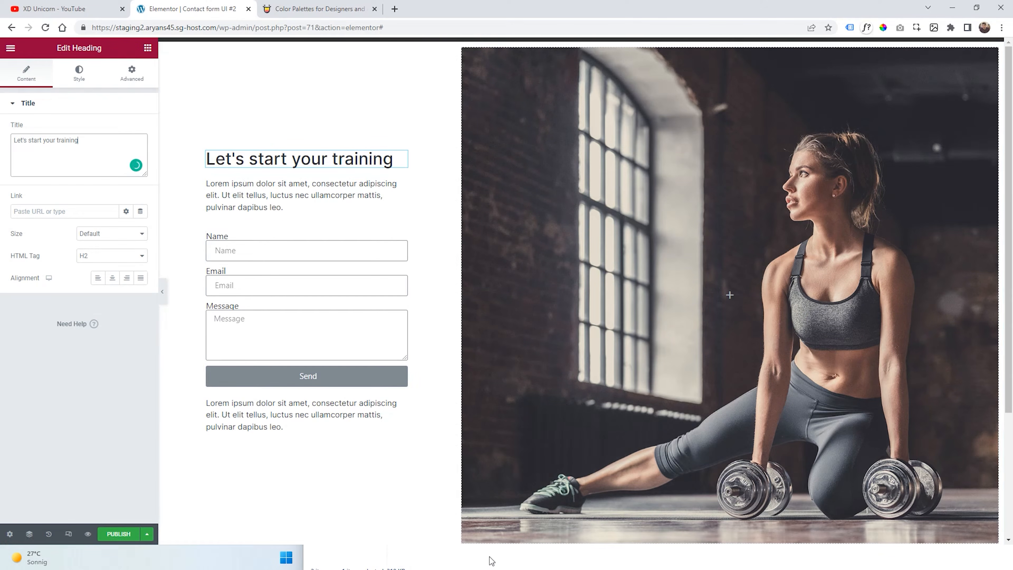
# - Replace the text below the heading with the Adobe XD design's "Personalized training session to get in shape in 3 days only guaranted.", without paragraph formatting
pyautogui.click(460, 557)
pyautogui.click(882, 117)
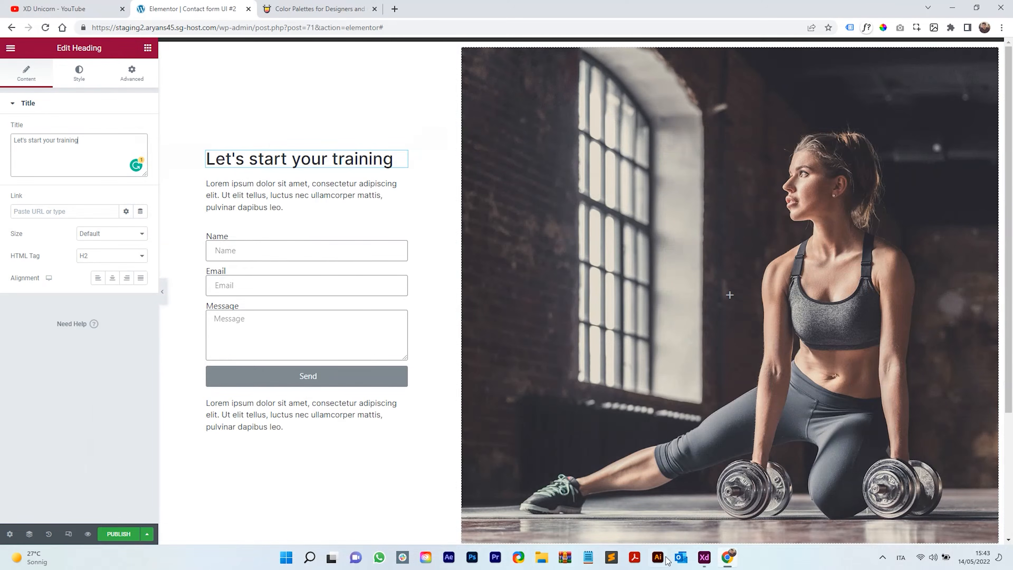
pyautogui.click(704, 558)
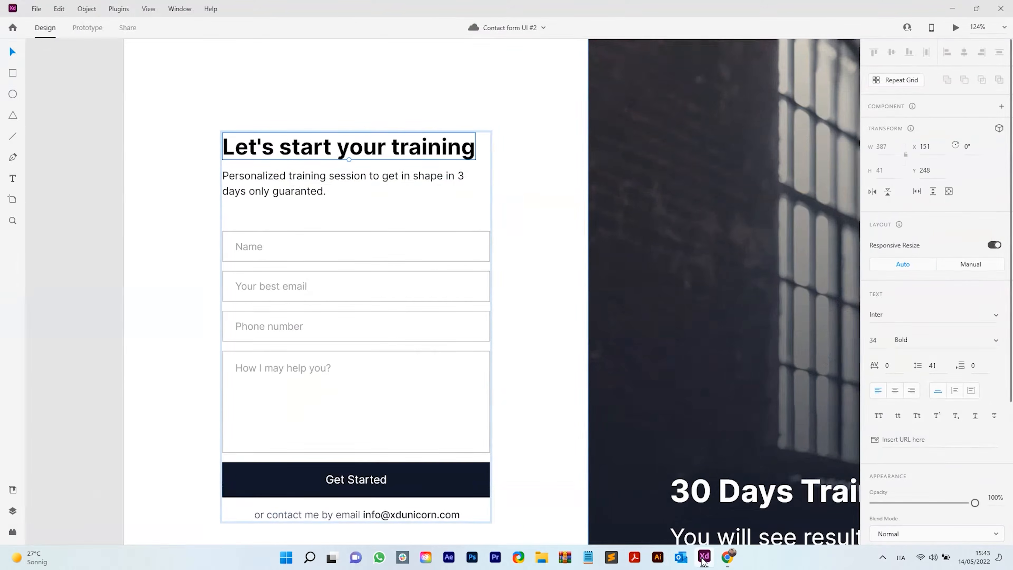
pyautogui.doubleClick(296, 190)
pyautogui.click(732, 558)
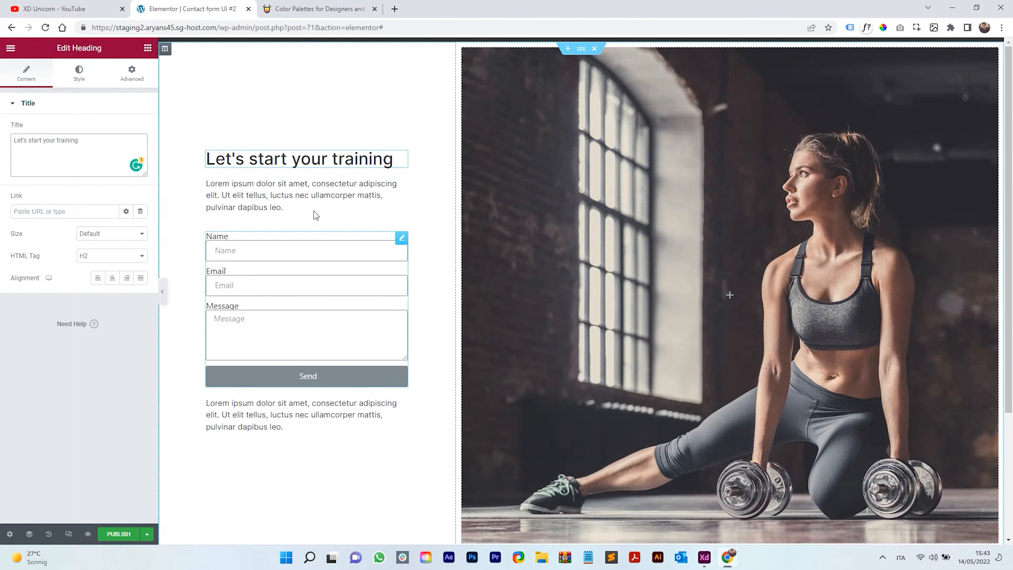
pyautogui.click(313, 211)
pyautogui.click(27, 73)
pyautogui.moveTo(125, 230); pyautogui.dragTo(17, 178)
pyautogui.hotkey('ctrl', 'v')
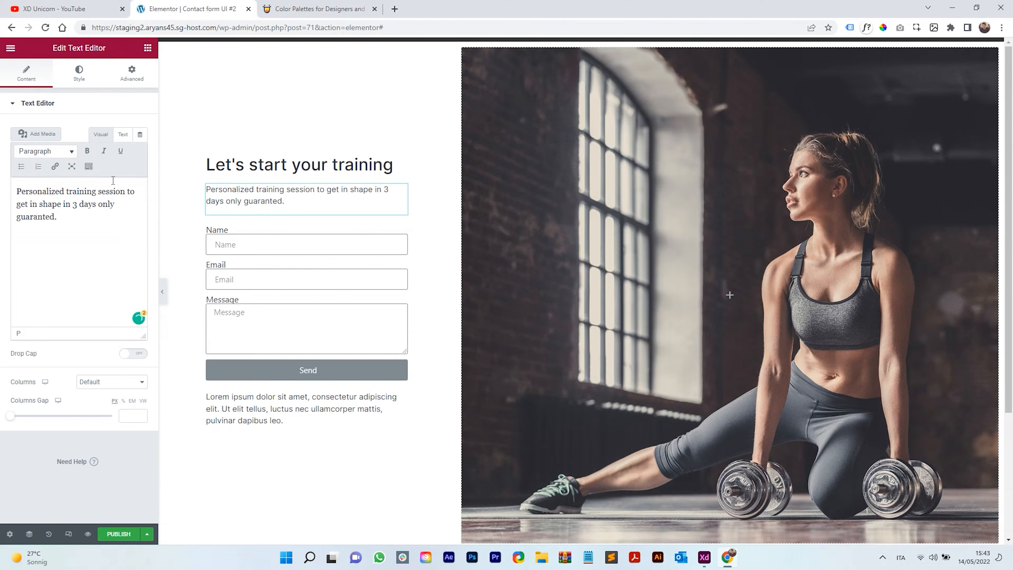
pyautogui.click(123, 135)
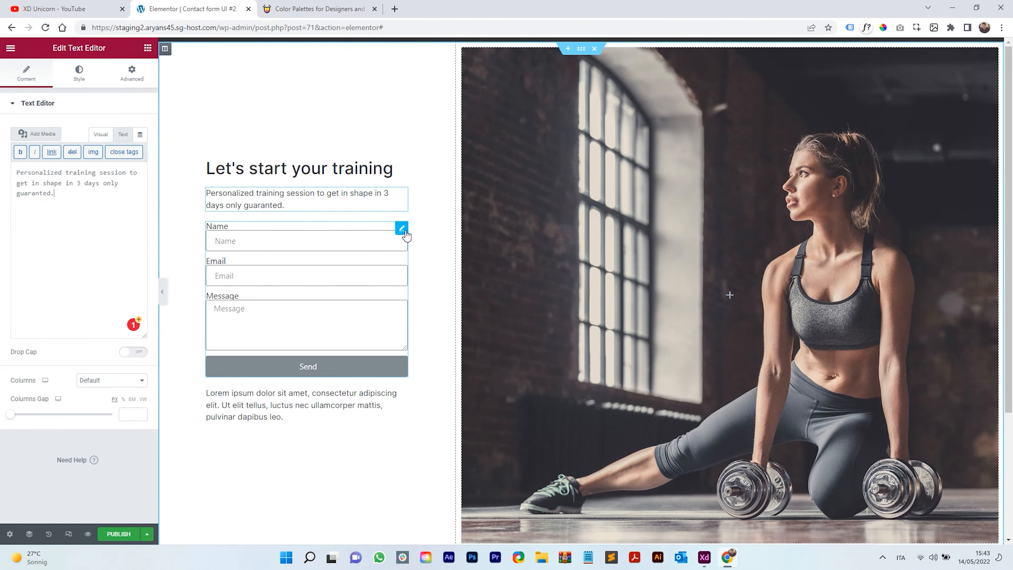
# - Hide the field labels of the contact form
pyautogui.click(403, 229)
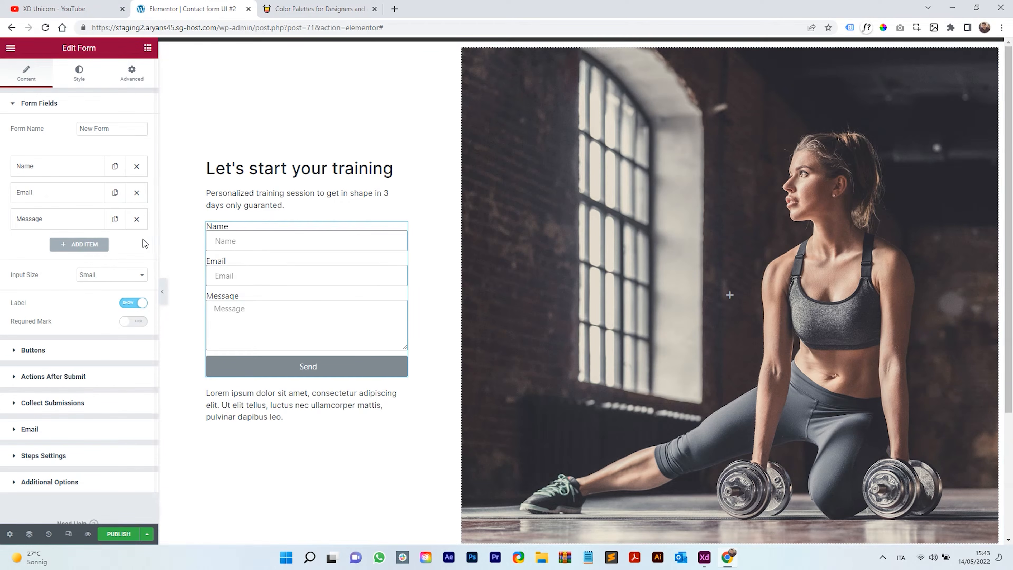
pyautogui.click(127, 303)
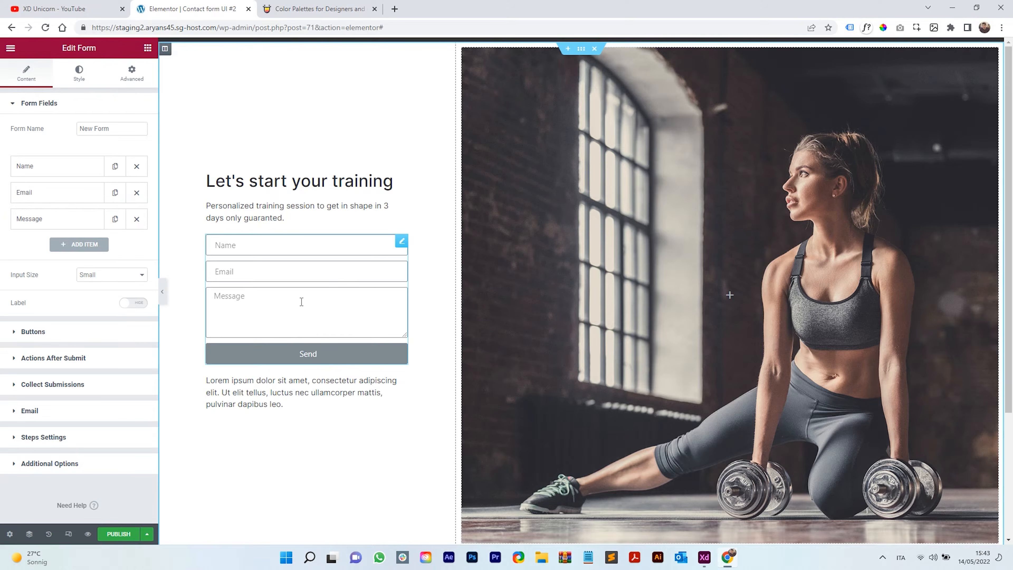
# - Set the border radius of both the form's fields and its buttons to 0
pyautogui.click(79, 74)
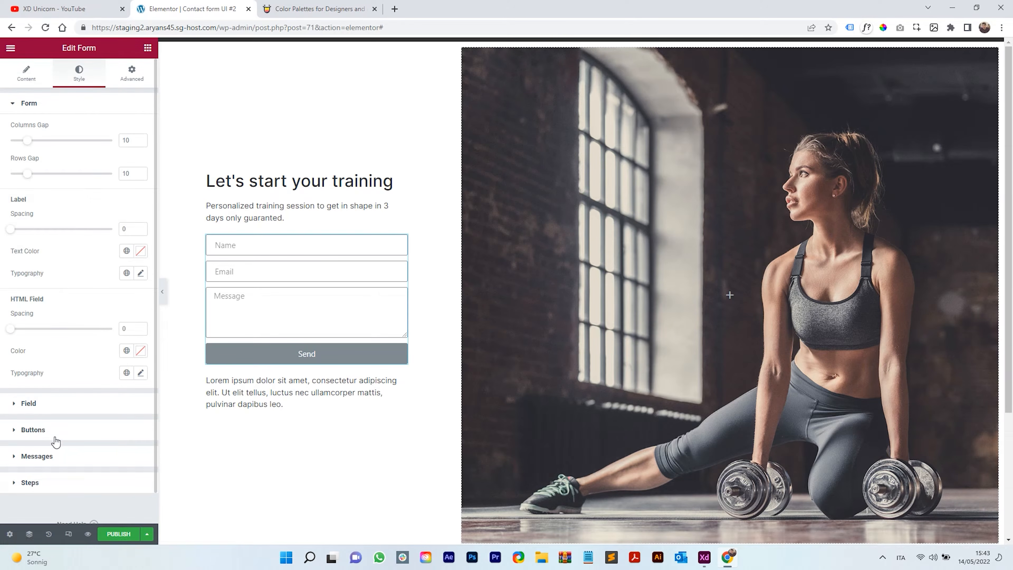
pyautogui.click(49, 409)
pyautogui.click(22, 313)
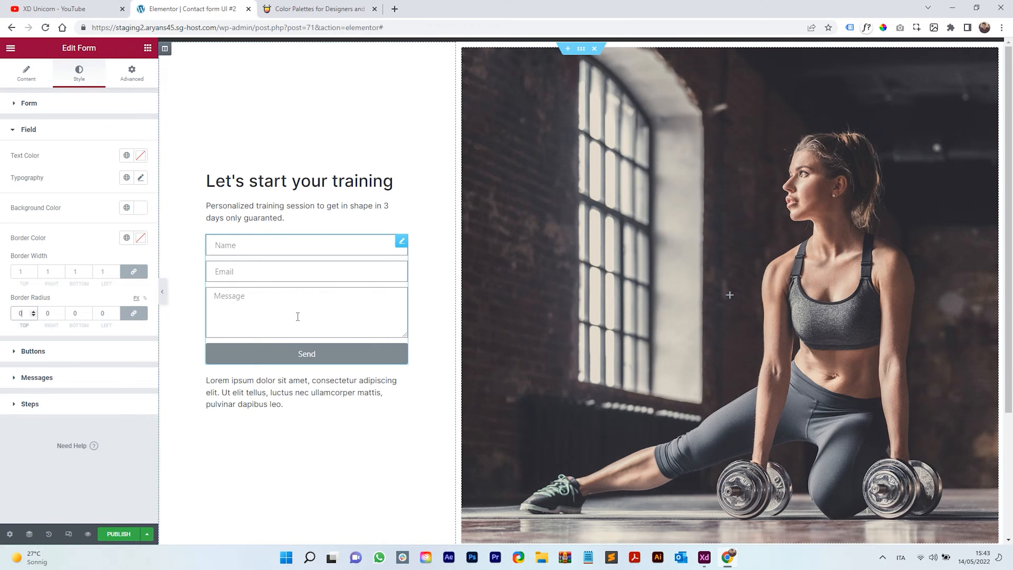
pyautogui.click(127, 352)
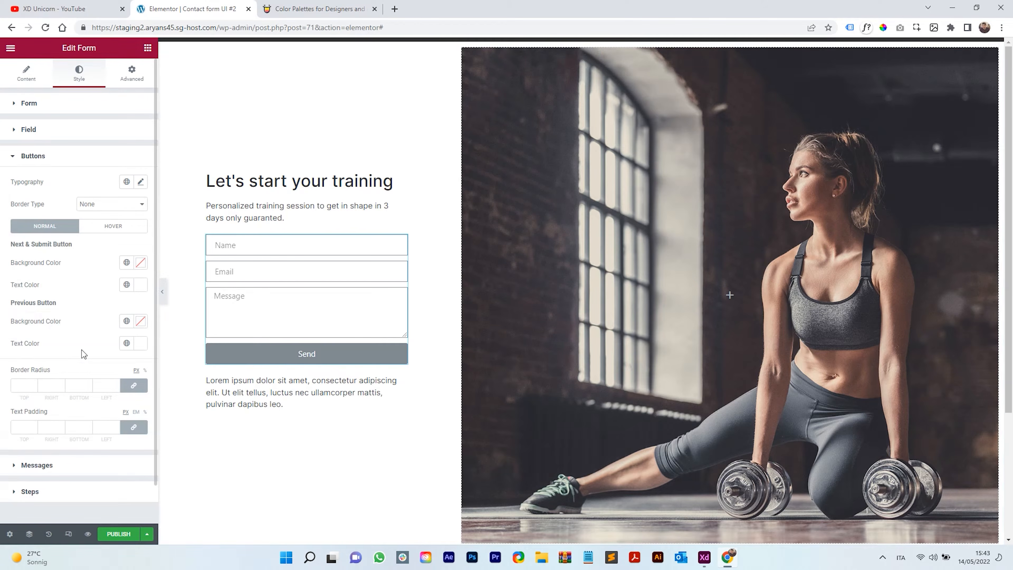
pyautogui.click(25, 383)
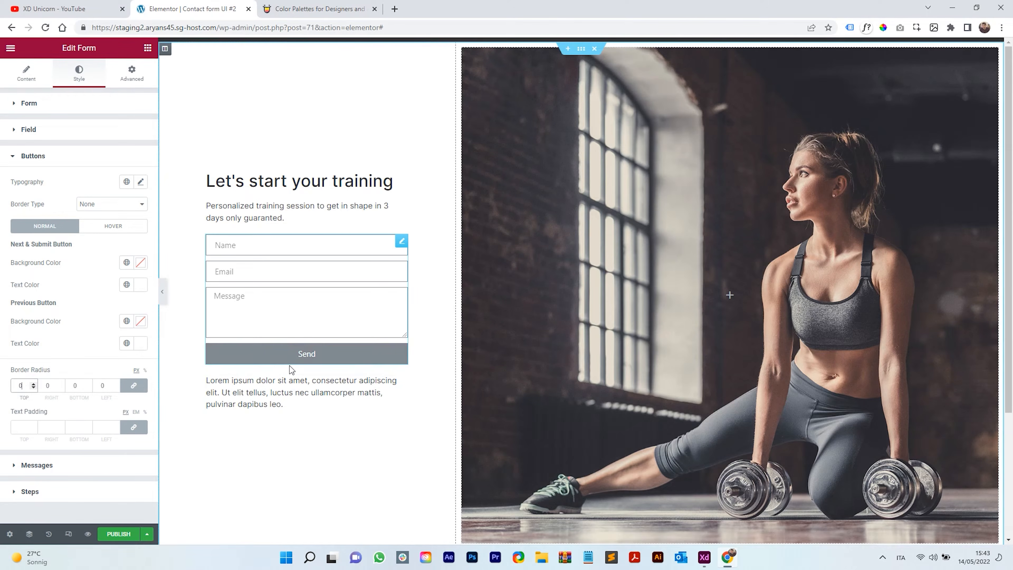
# - Replace the text beneath the Send button with the contact-by-email line copied from the Adobe XD design, and center it
pyautogui.click(402, 382)
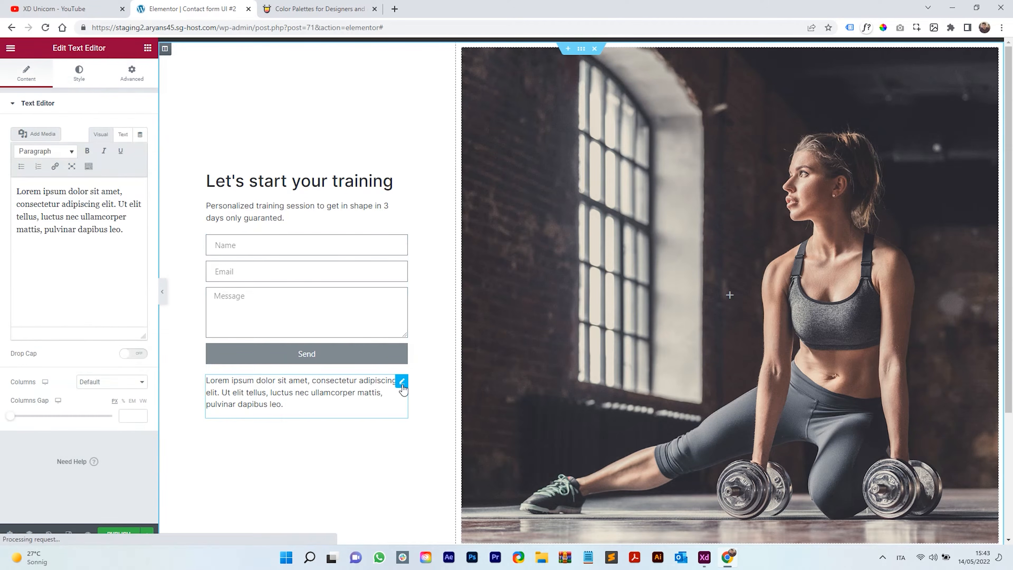
pyautogui.hotkey('alt', 'Tab')
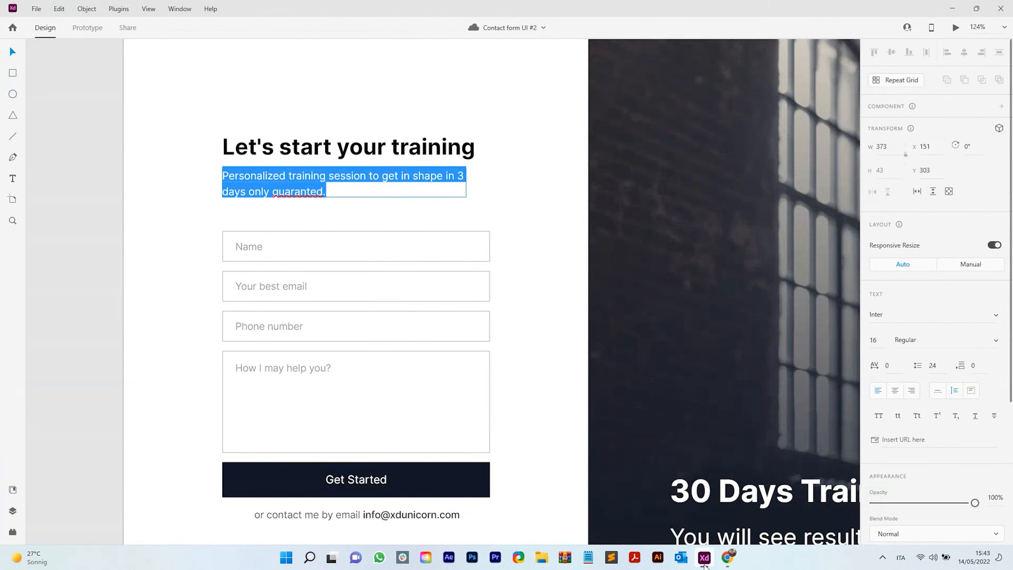
pyautogui.click(338, 514)
pyautogui.doubleClick(338, 514)
pyautogui.hotkey('ctrl', 'c')
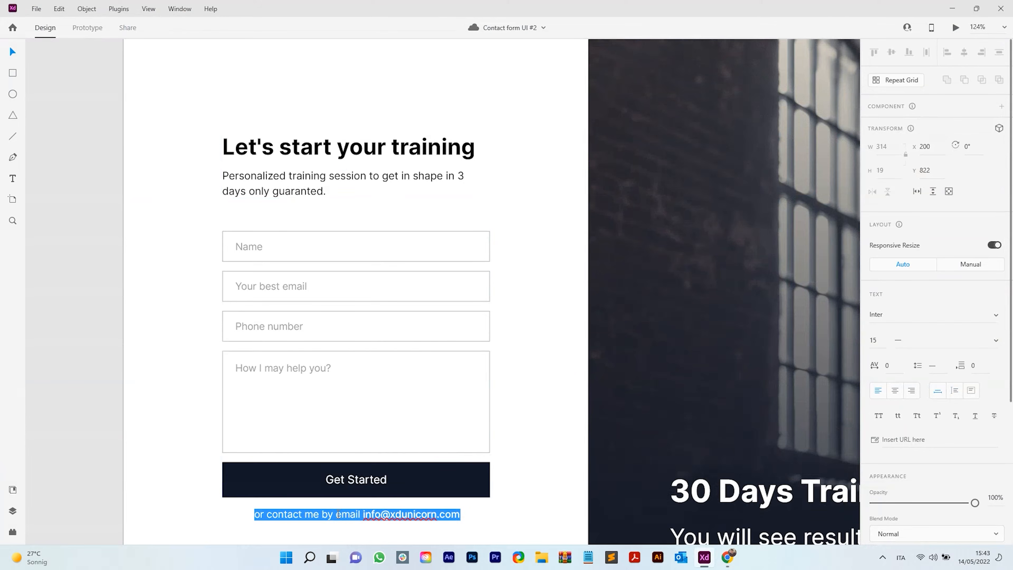
pyautogui.click(727, 557)
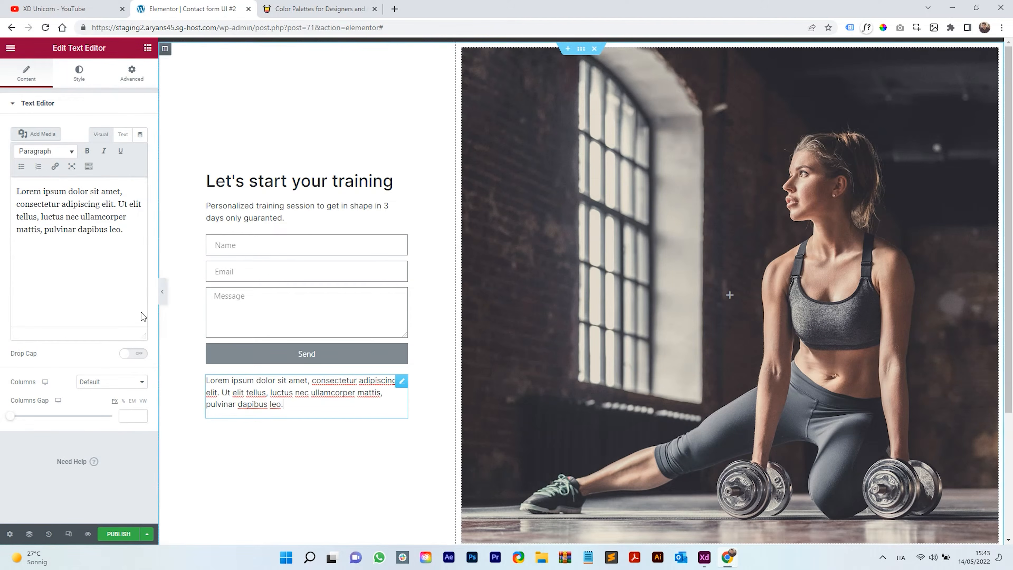
pyautogui.moveTo(120, 236); pyautogui.dragTo(3, 175)
pyautogui.hotkey('ctrl', 'v')
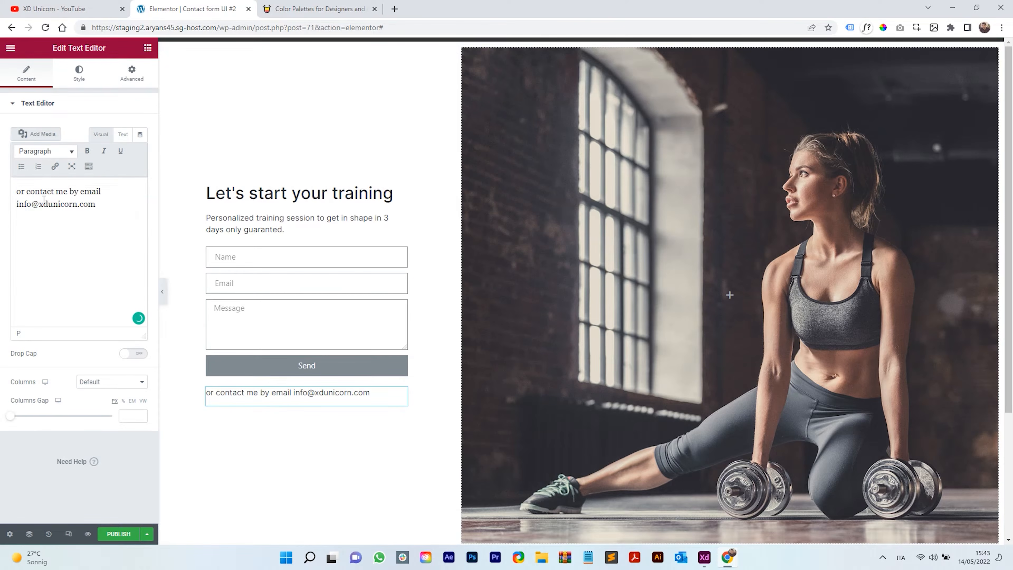
pyautogui.click(123, 134)
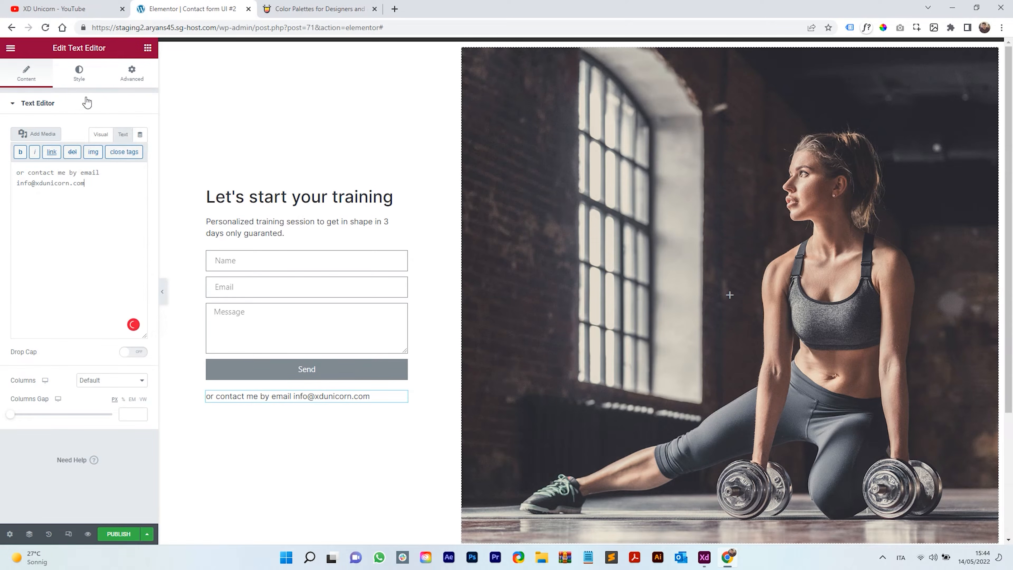
pyautogui.click(78, 76)
pyautogui.click(111, 130)
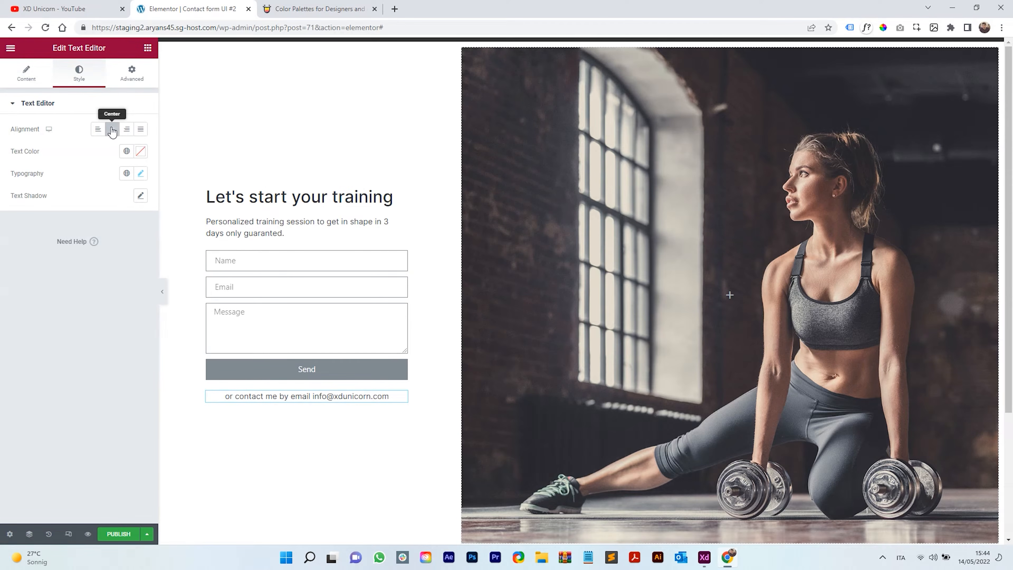
# - Check the title's font size and weight in the Adobe XD design and copy the Get Started button's fill color code, #111727
pyautogui.click(371, 199)
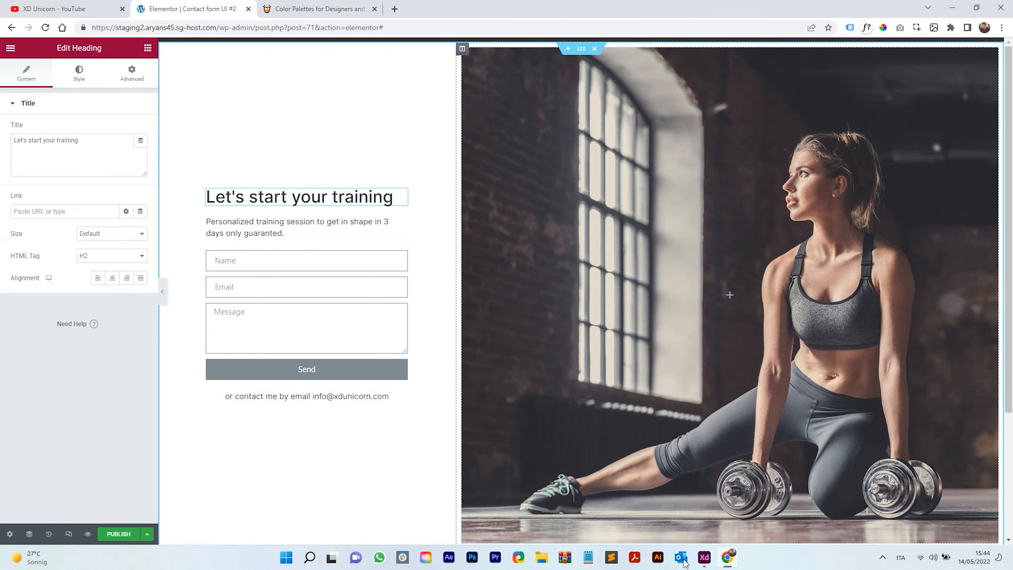
pyautogui.click(705, 558)
pyautogui.click(314, 156)
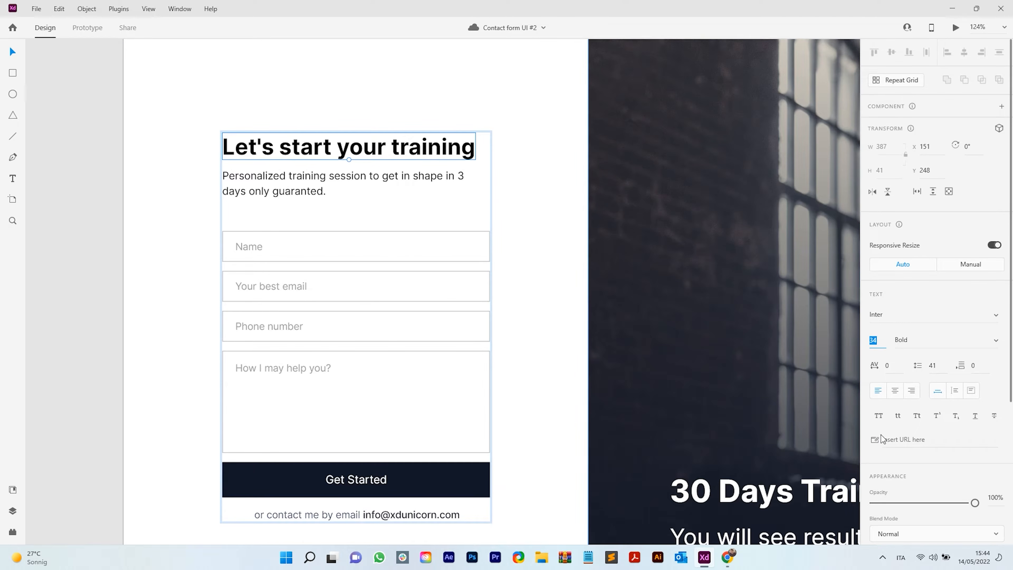
pyautogui.click(910, 347)
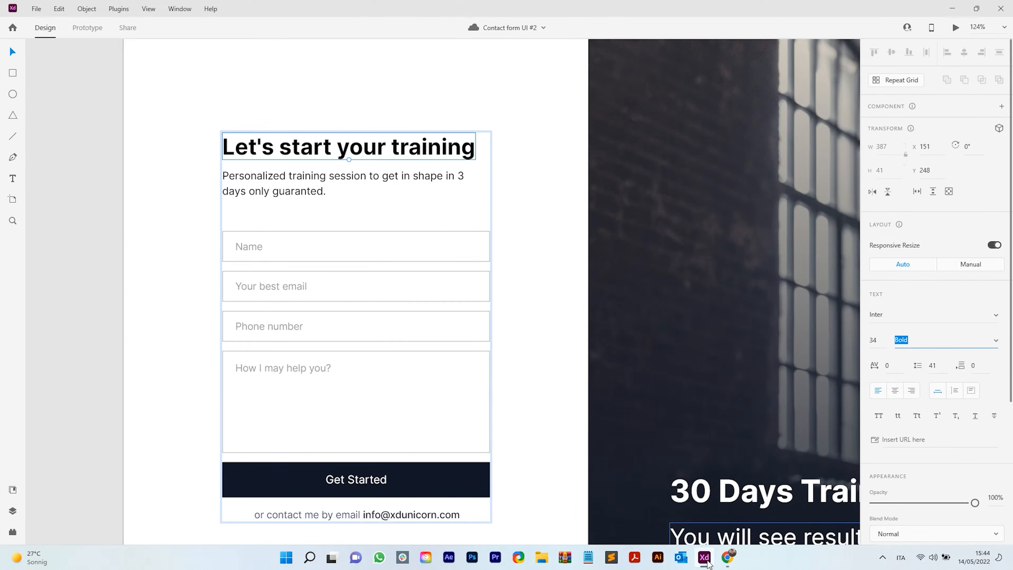
pyautogui.click(486, 473)
pyautogui.click(894, 405)
pyautogui.click(797, 452)
pyautogui.moveTo(797, 452); pyautogui.dragTo(763, 457)
pyautogui.hotkey('ctrl', 'c')
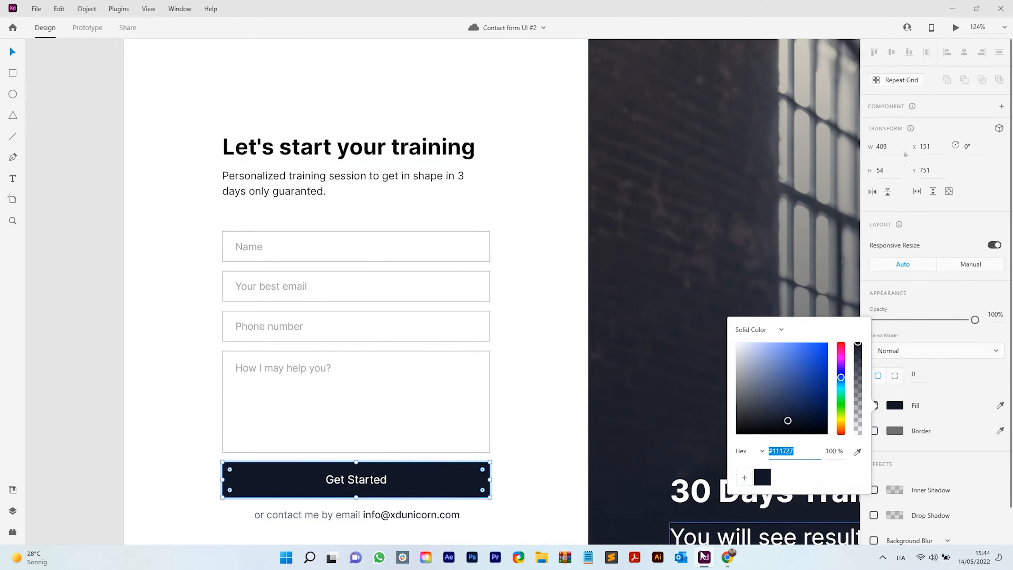
# - Switch back to Elementor and set the heading's text color to #111727
pyautogui.click(728, 557)
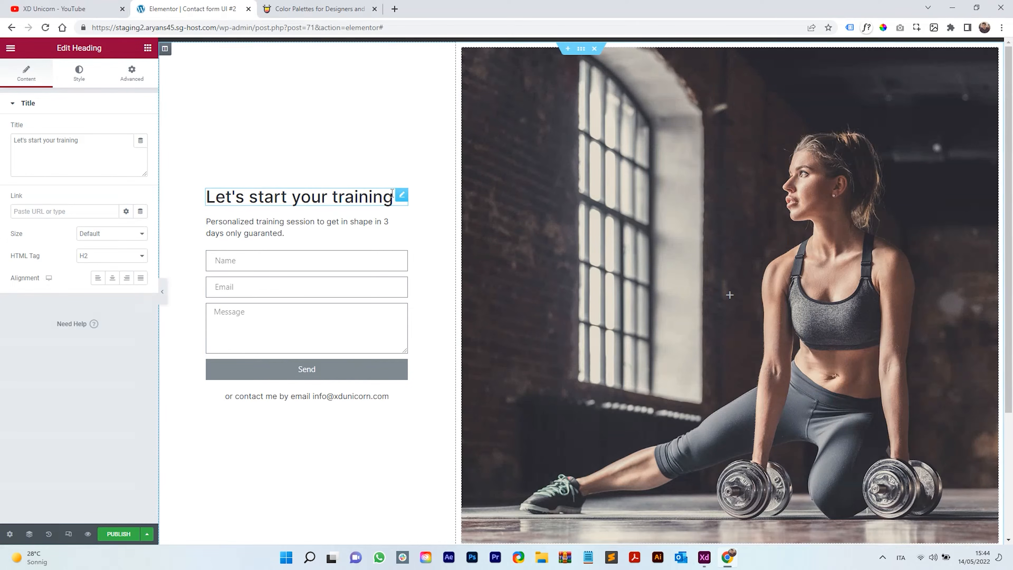
pyautogui.click(76, 74)
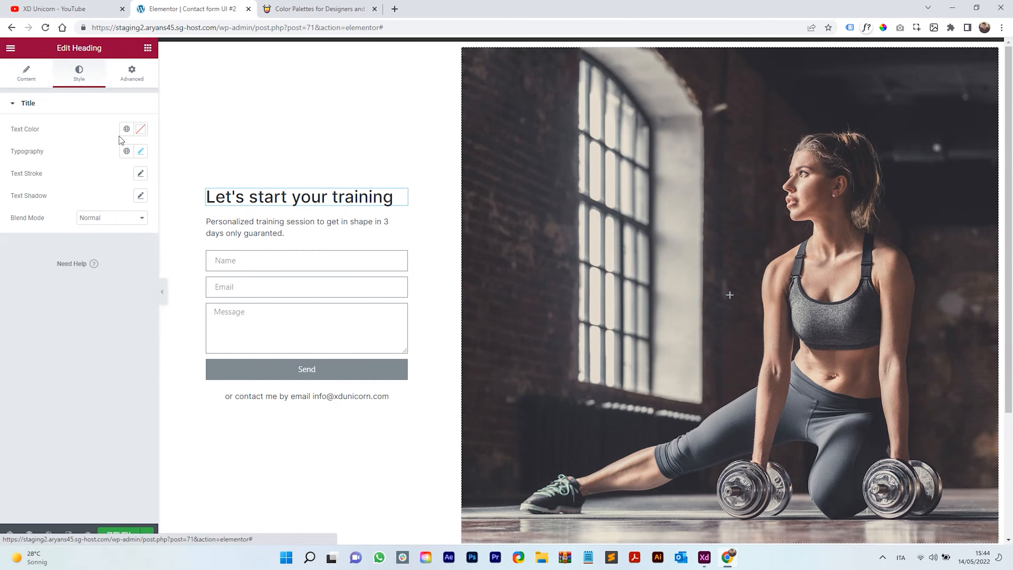
pyautogui.click(143, 131)
pyautogui.moveTo(59, 290); pyautogui.dragTo(22, 290)
pyautogui.hotkey('ctrl', 'v')
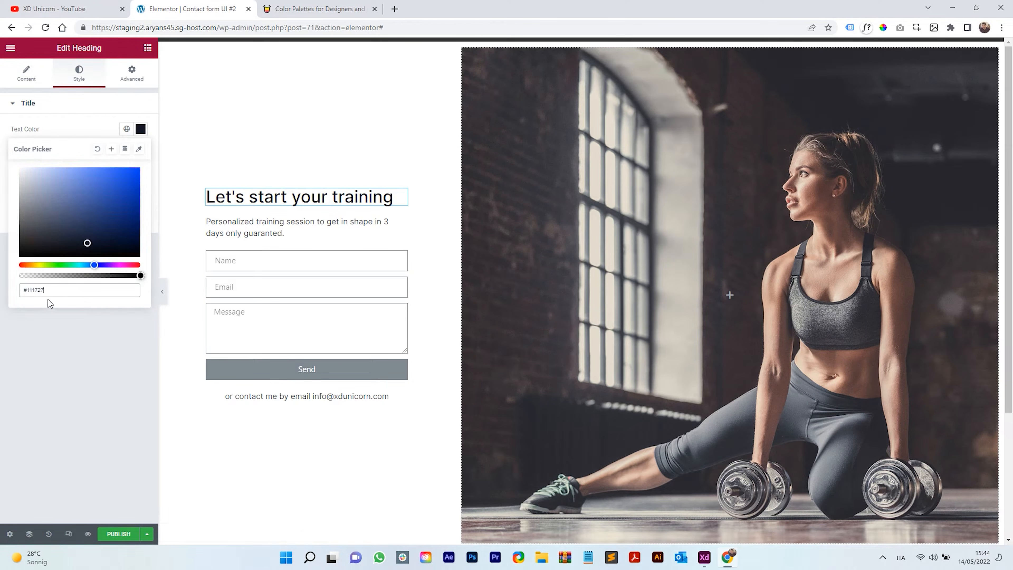
# - Set the heading's font size to 33 px and its weight to 700
pyautogui.click(102, 129)
pyautogui.click(139, 151)
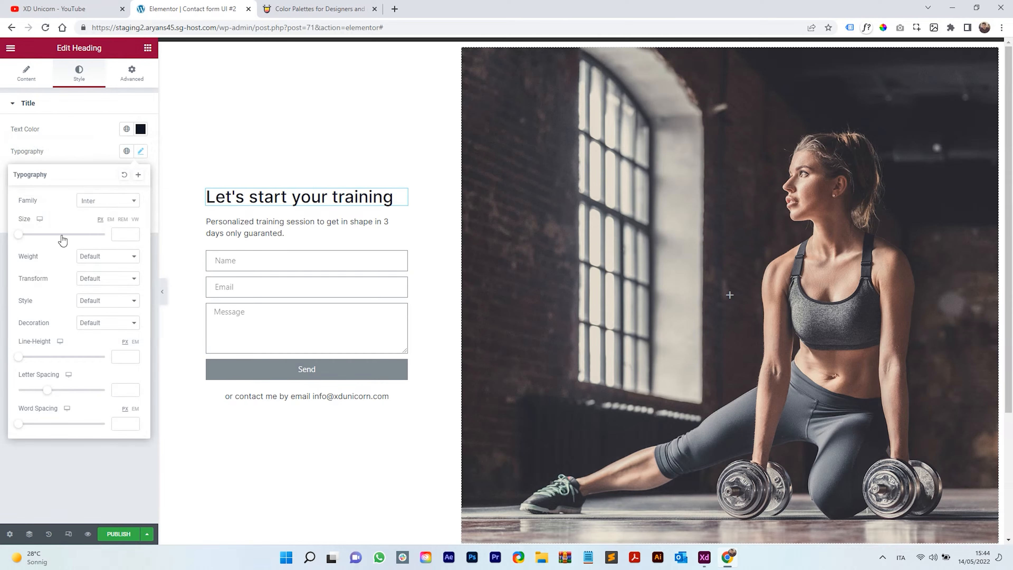
pyautogui.moveTo(19, 235); pyautogui.dragTo(35, 238)
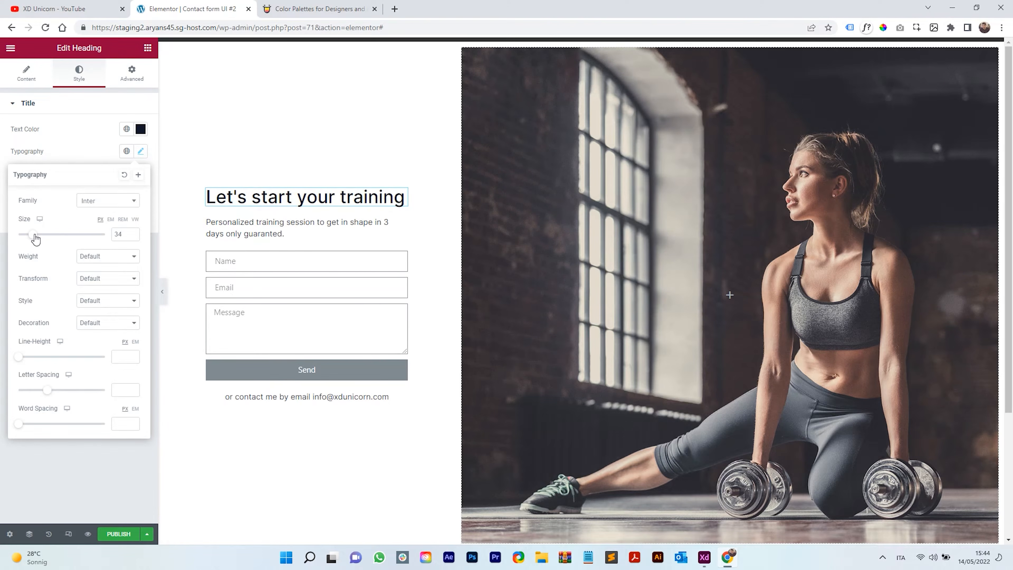
pyautogui.click(133, 237)
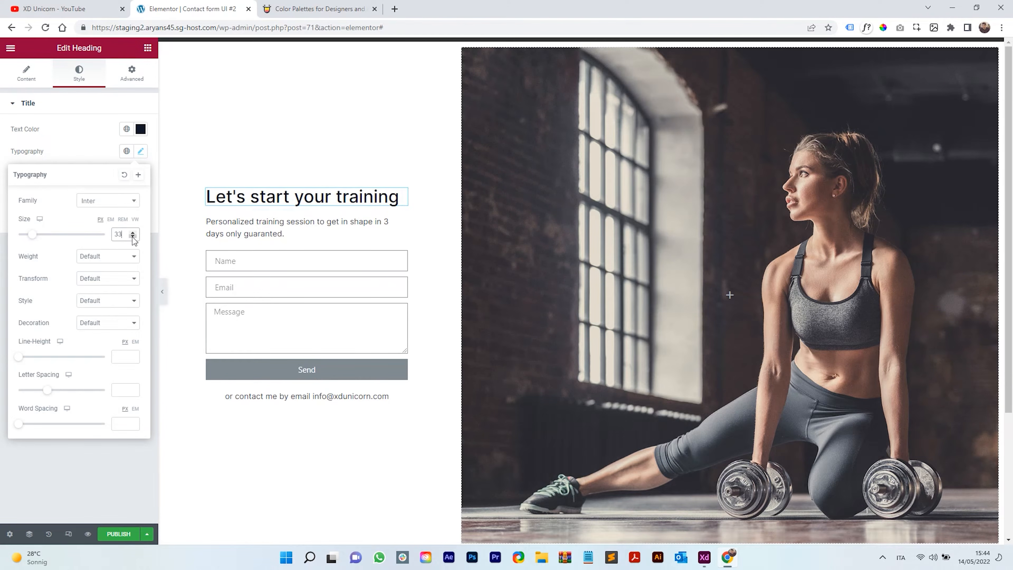
pyautogui.click(102, 259)
pyautogui.click(108, 314)
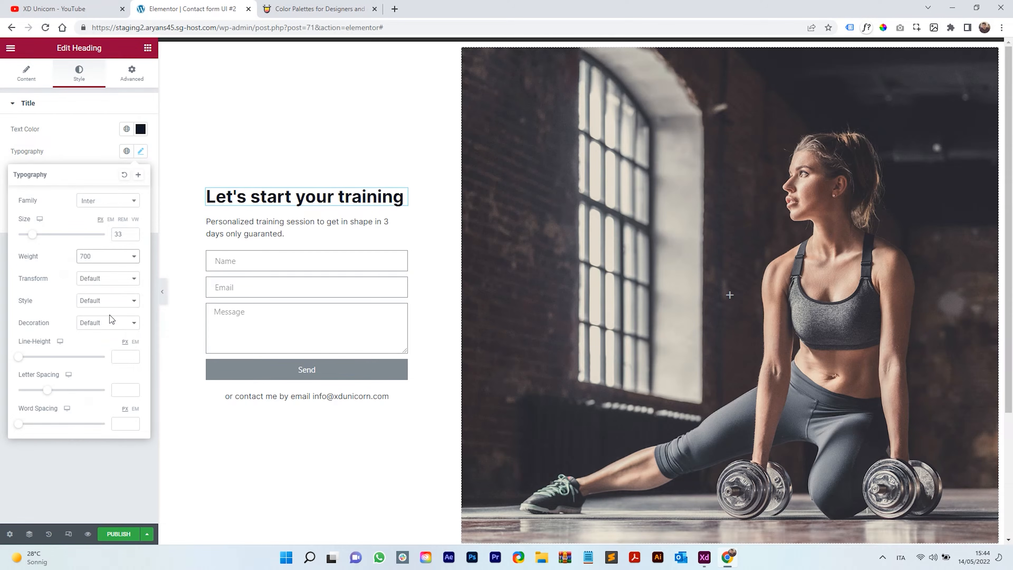
# - Set the description paragraph's text color to #111727 with reduced opacity, giving #111727AB
pyautogui.click(400, 225)
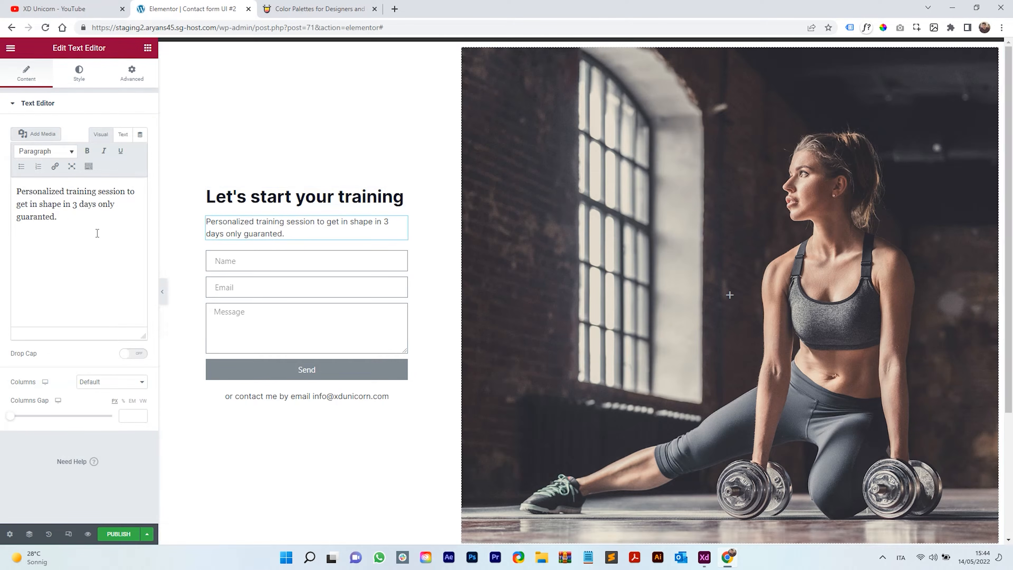
pyautogui.click(79, 74)
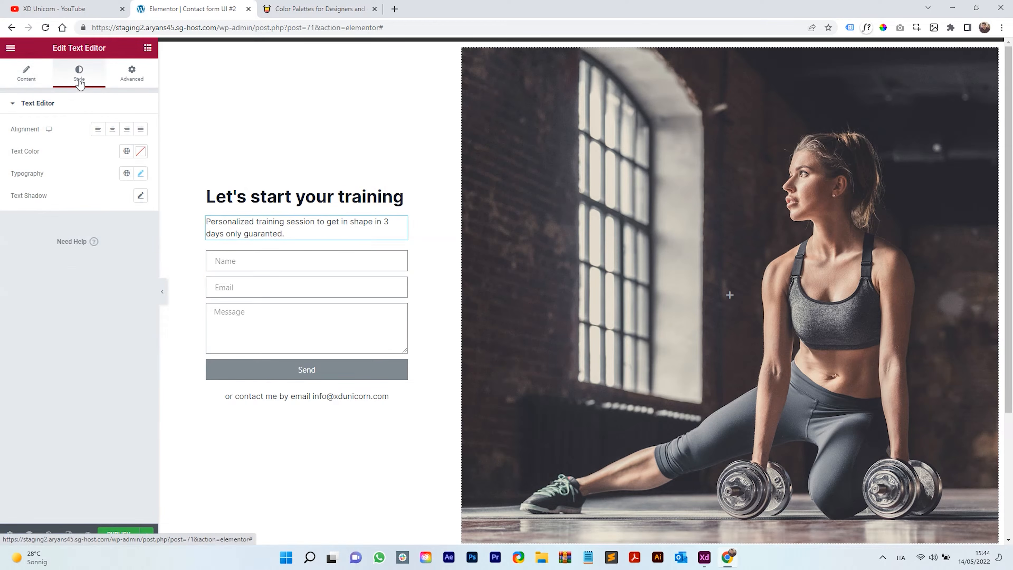
pyautogui.click(140, 152)
pyautogui.write('#111727')
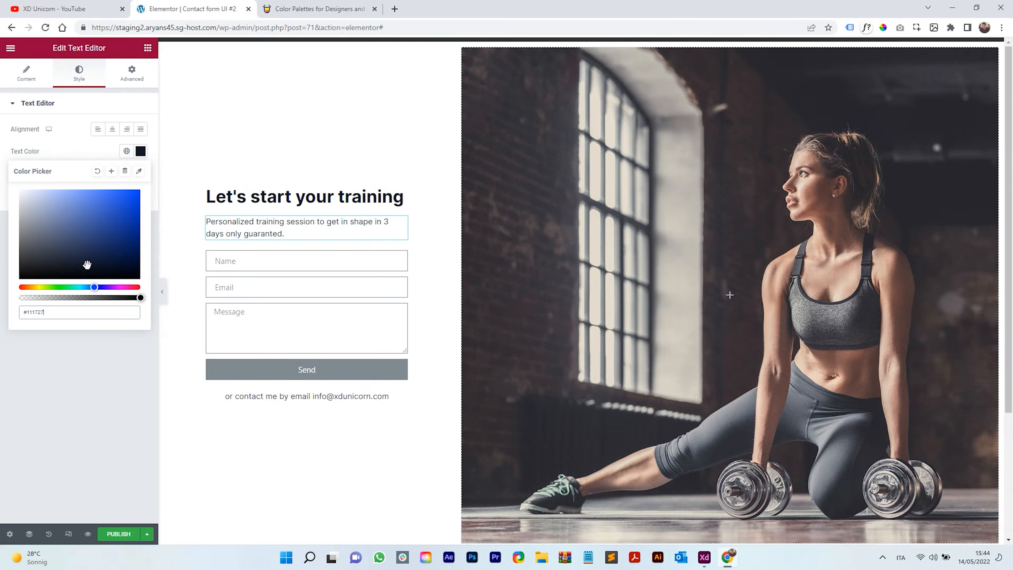
pyautogui.moveTo(140, 298); pyautogui.dragTo(100, 298)
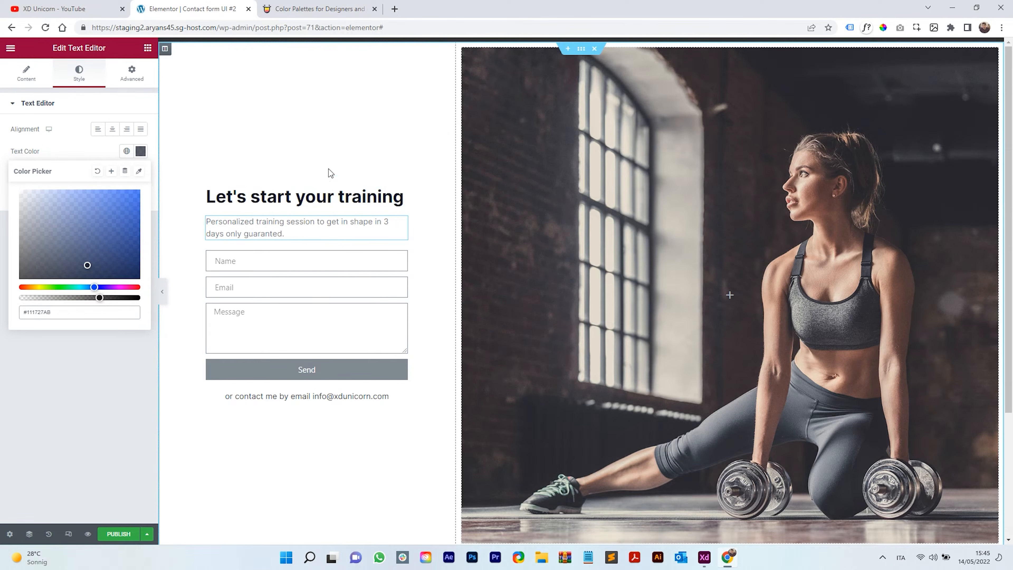
# - Set the border color of the form's fields to light gray #DBDBDB
pyautogui.click(402, 257)
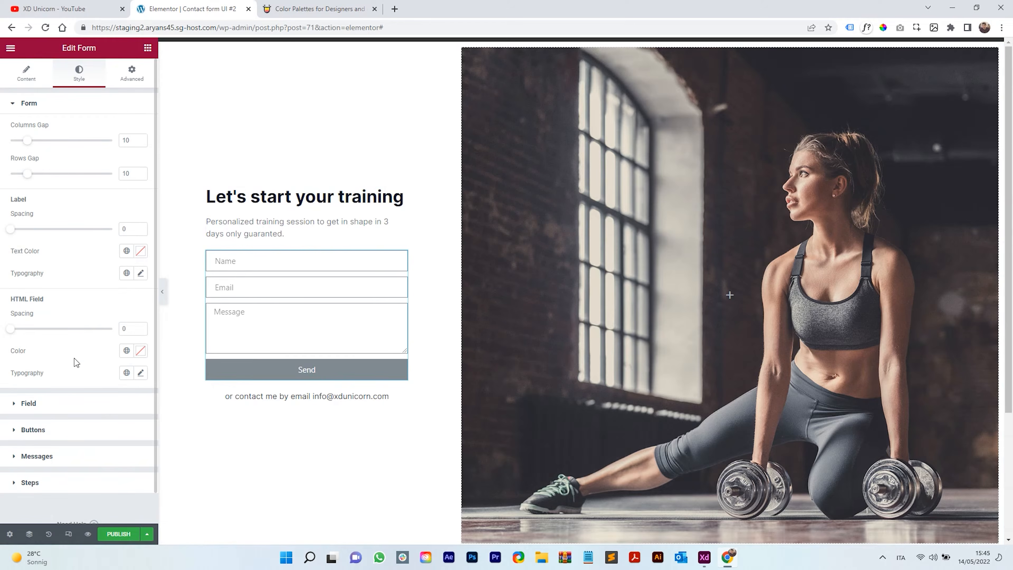
pyautogui.click(66, 404)
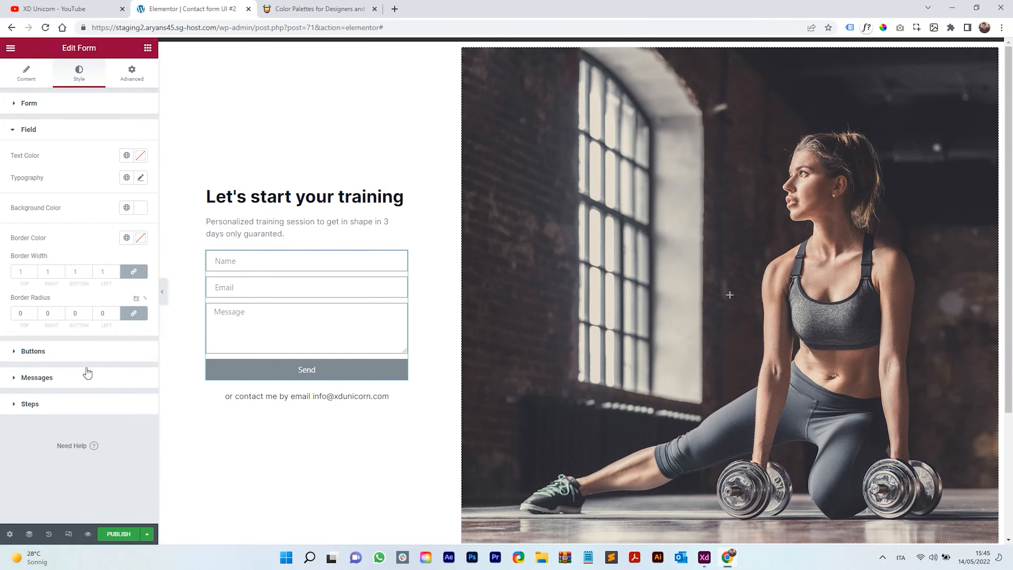
pyautogui.click(145, 242)
pyautogui.write('#DEDEDE')
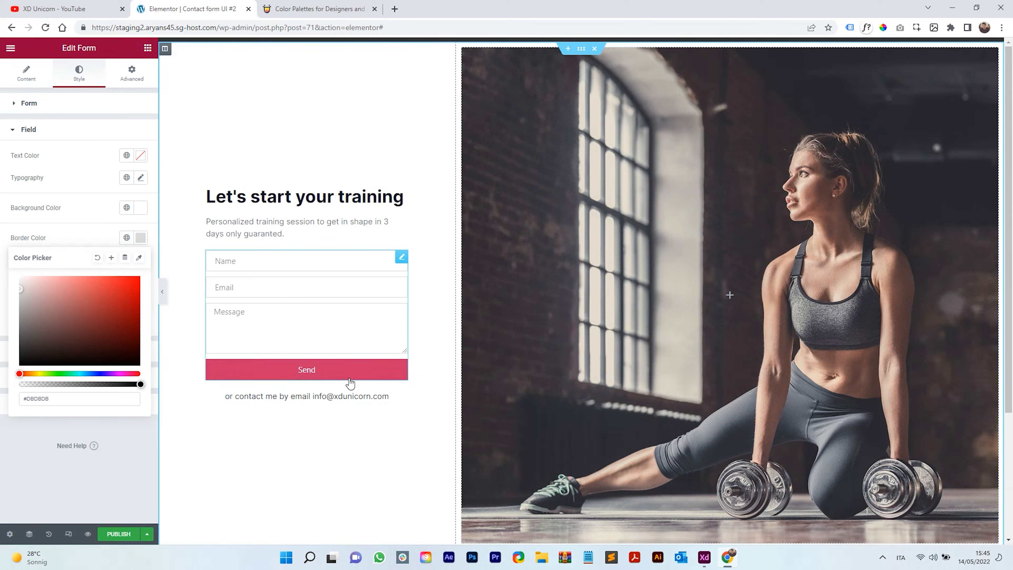
pyautogui.click(76, 250)
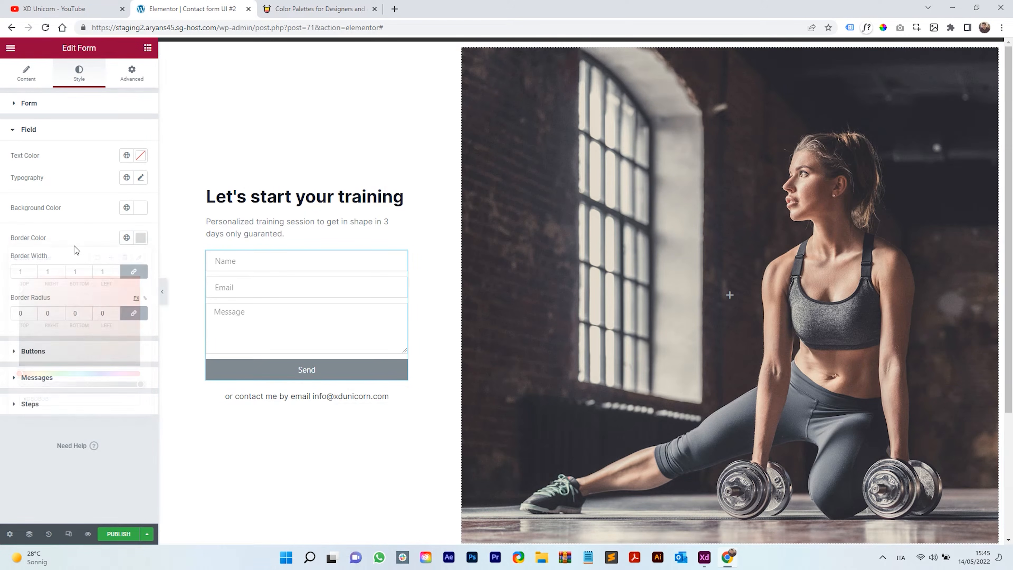
# - Set the background color of the form's Next & Submit button to #111727
pyautogui.click(62, 352)
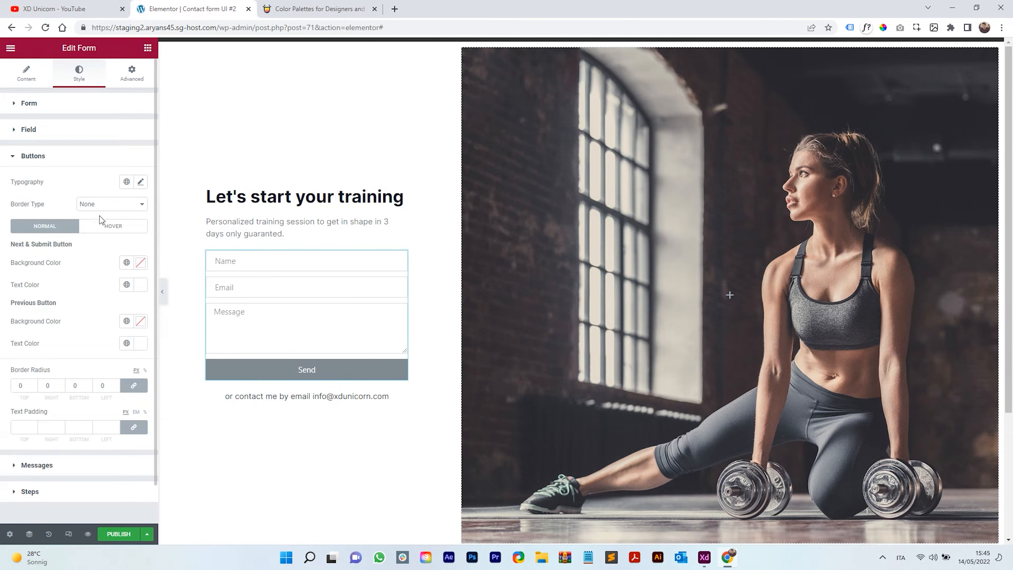
pyautogui.click(140, 265)
pyautogui.moveTo(111, 331)
pyautogui.mouseDown()
pyautogui.moveTo(120, 334)
pyautogui.moveTo(107, 342)
pyautogui.mouseUp()
pyautogui.moveTo(56, 425); pyautogui.dragTo(15, 424)
pyautogui.write('#111727')
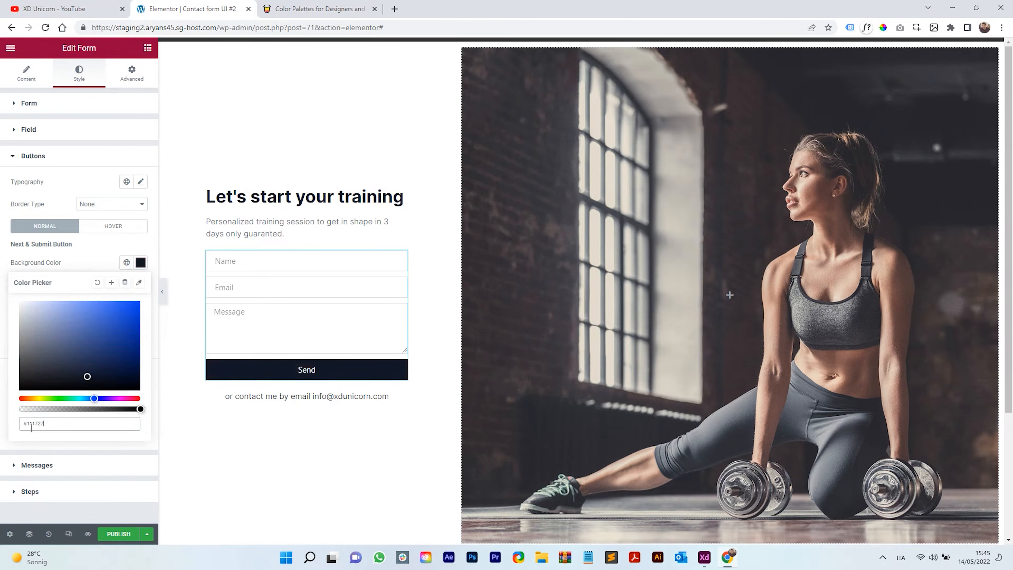
pyautogui.click(104, 267)
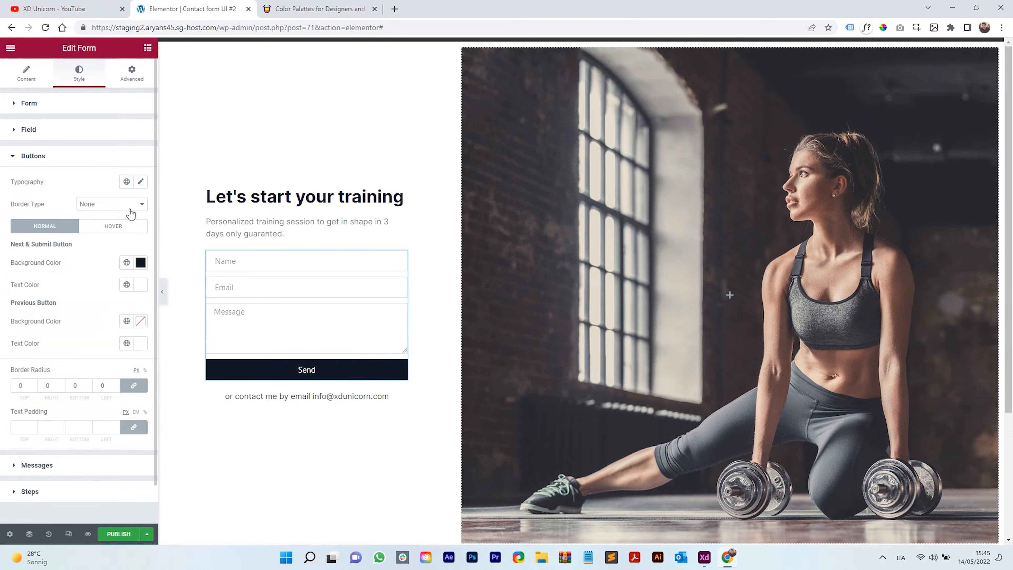
# - Set the form's button typography to the Inter font family with weight 500
pyautogui.click(140, 181)
pyautogui.click(104, 233)
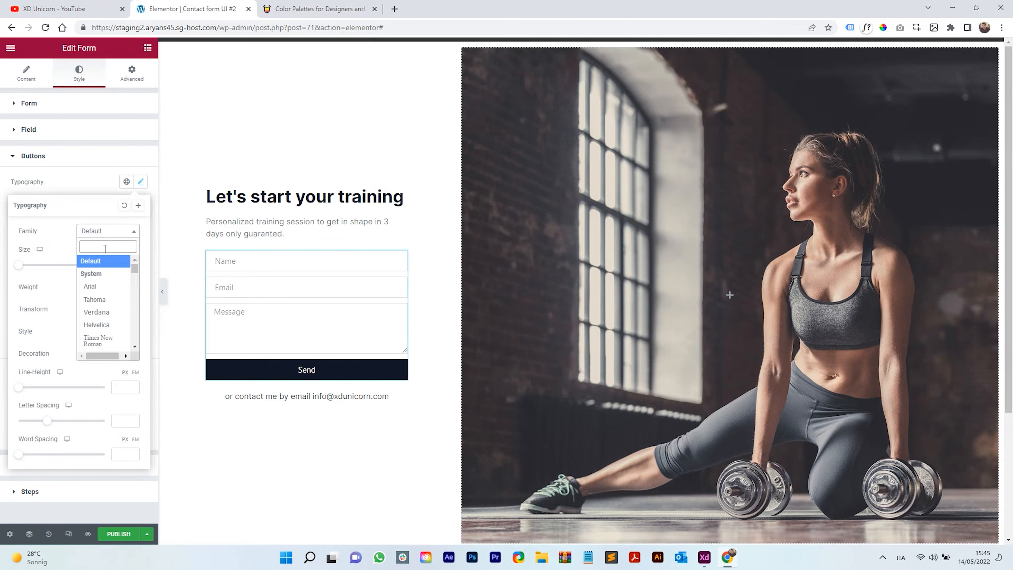
pyautogui.write('inter')
pyautogui.press('Return')
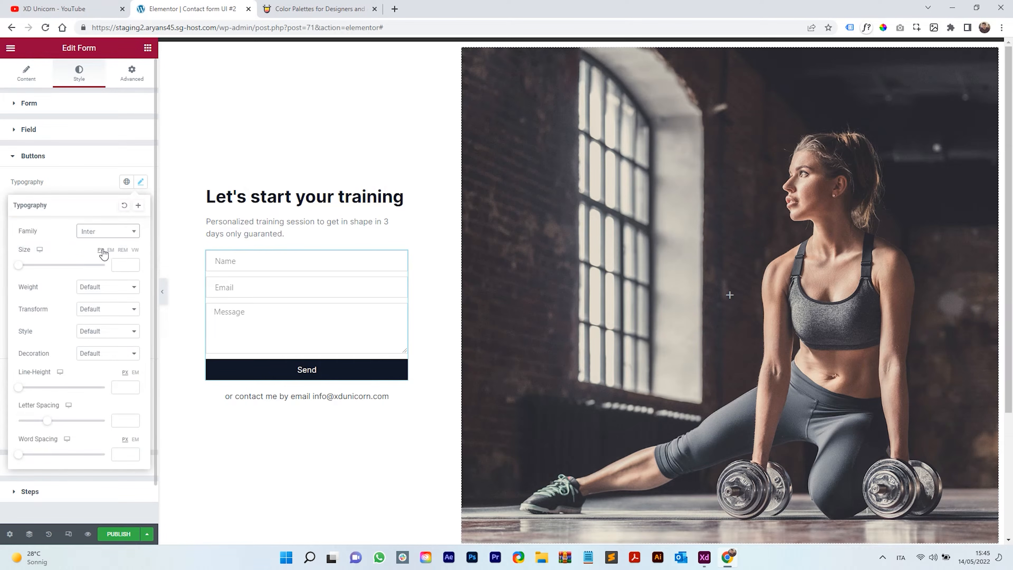
pyautogui.click(100, 291)
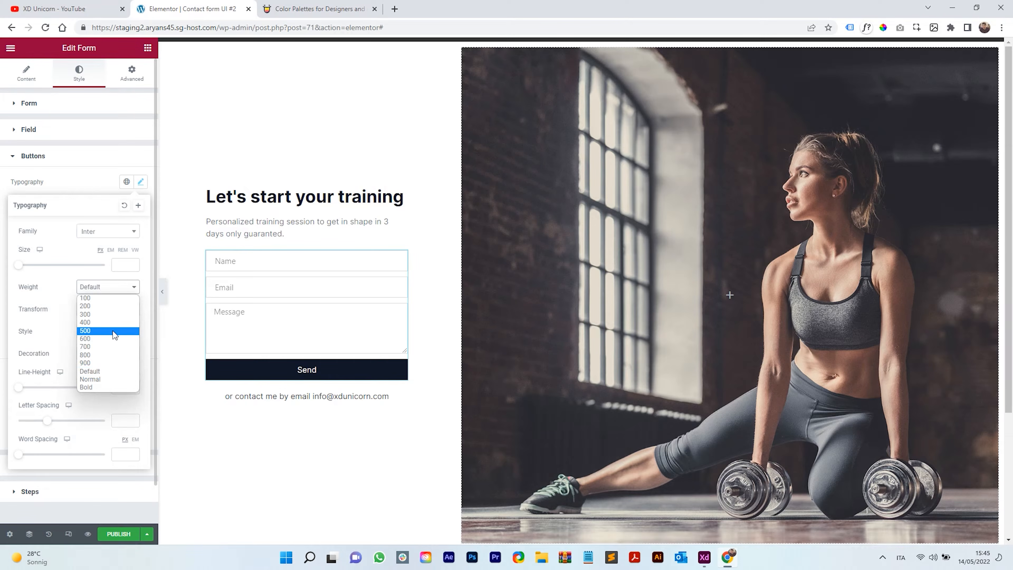
pyautogui.click(114, 331)
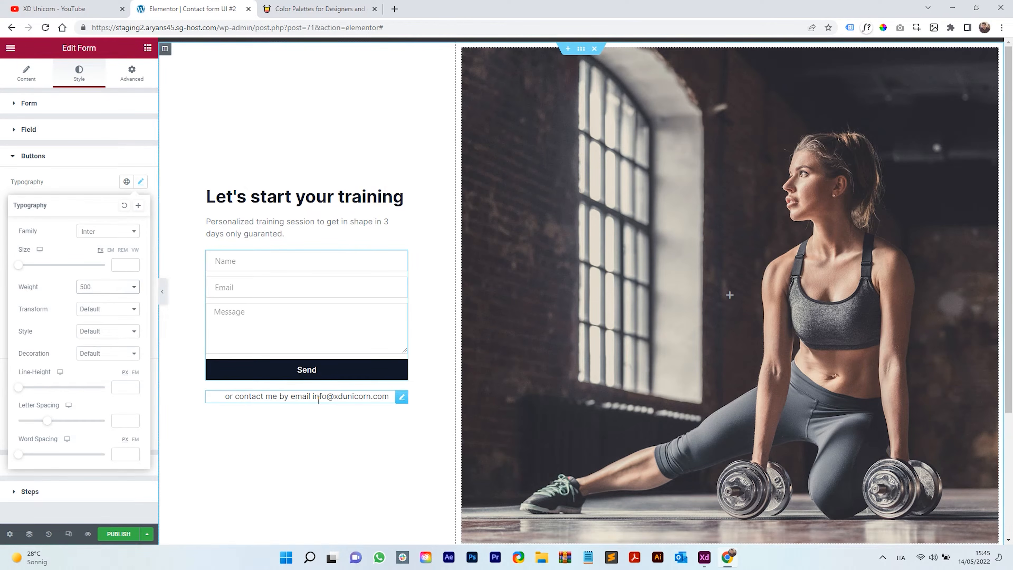
# - Set the text color of the contact line beneath the Send button to #111727
pyautogui.click(401, 397)
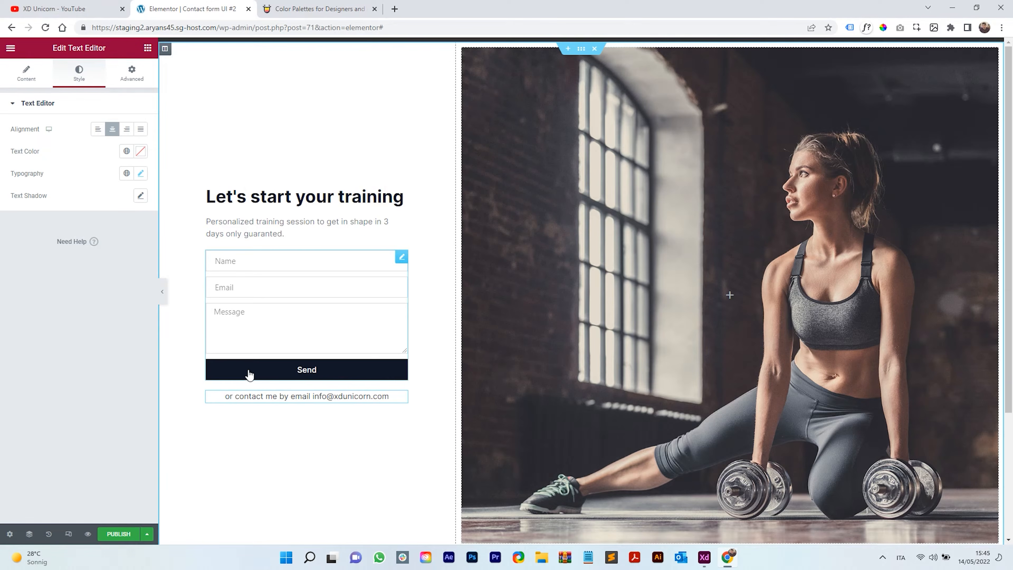
pyautogui.click(140, 152)
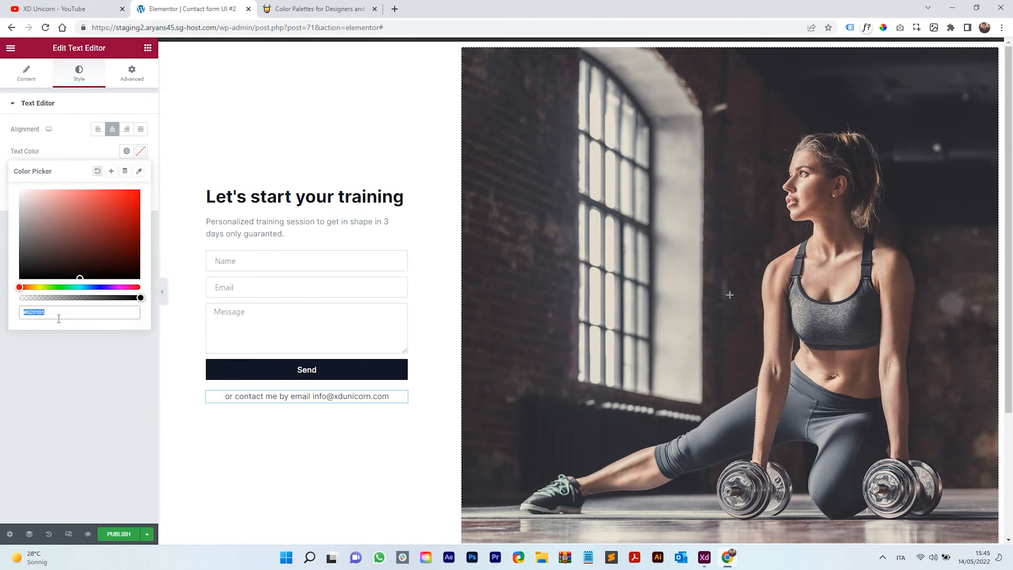
pyautogui.write('#111727')
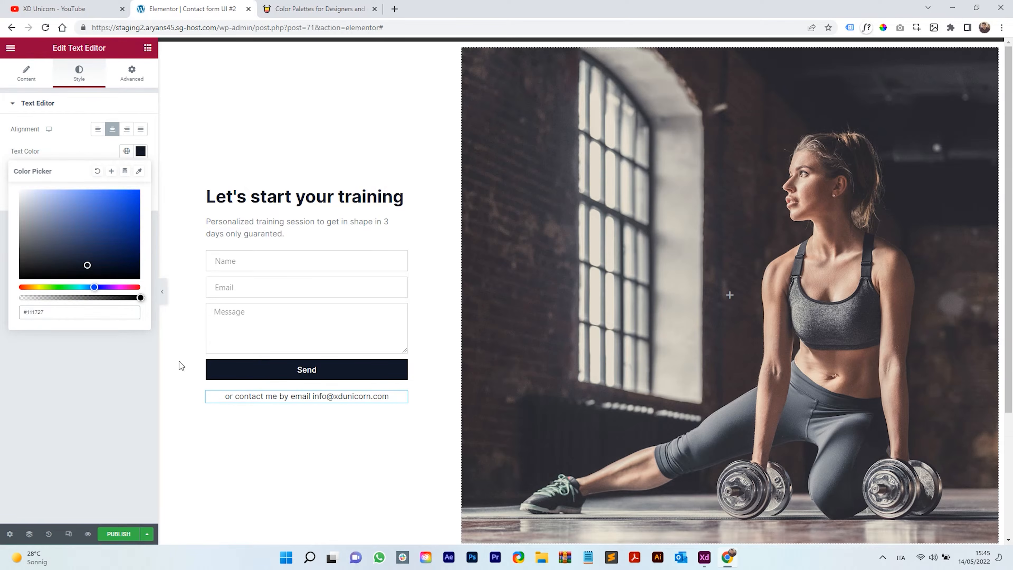
# - Turn the email address in the contact line into a mailto link to that same address
pyautogui.click(341, 395)
pyautogui.moveTo(391, 396); pyautogui.dragTo(312, 395)
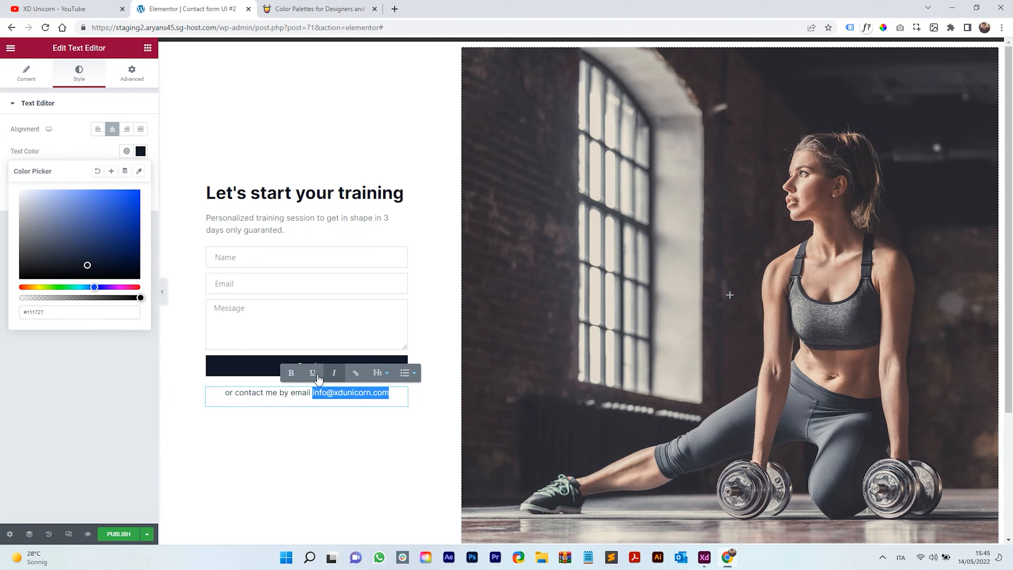
pyautogui.click(358, 379)
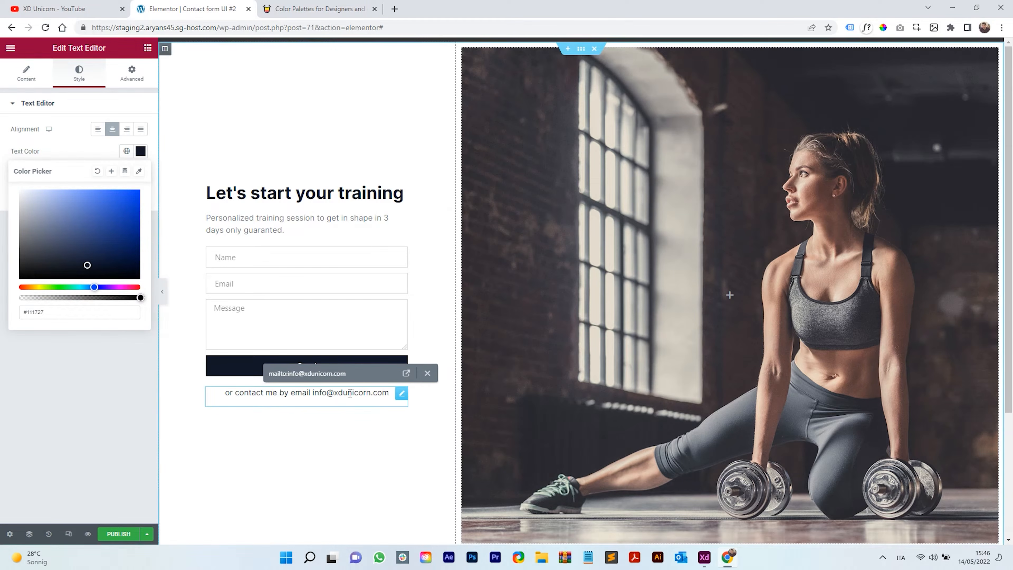
pyautogui.press('Return')
pyautogui.click(350, 423)
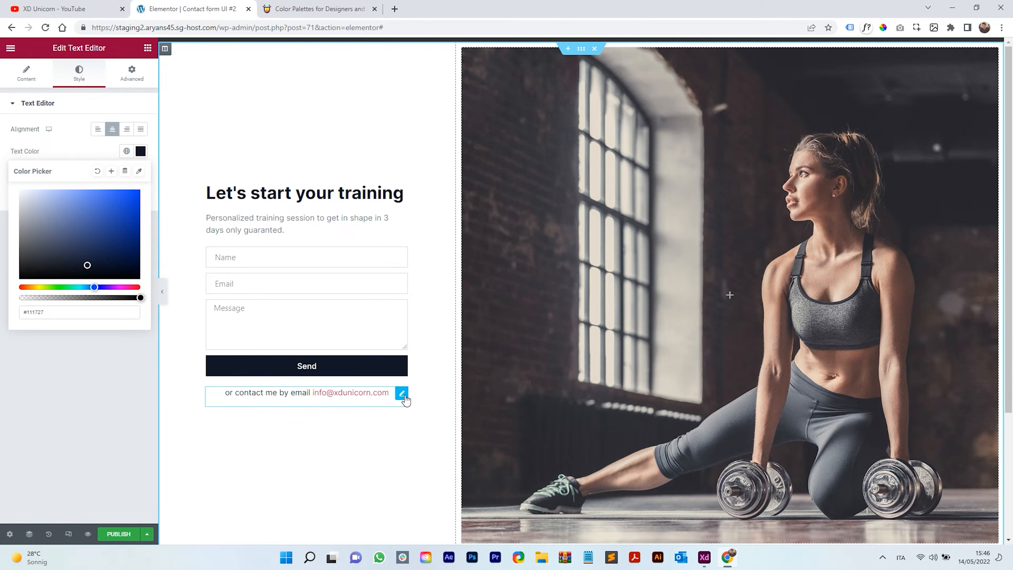
pyautogui.click(98, 152)
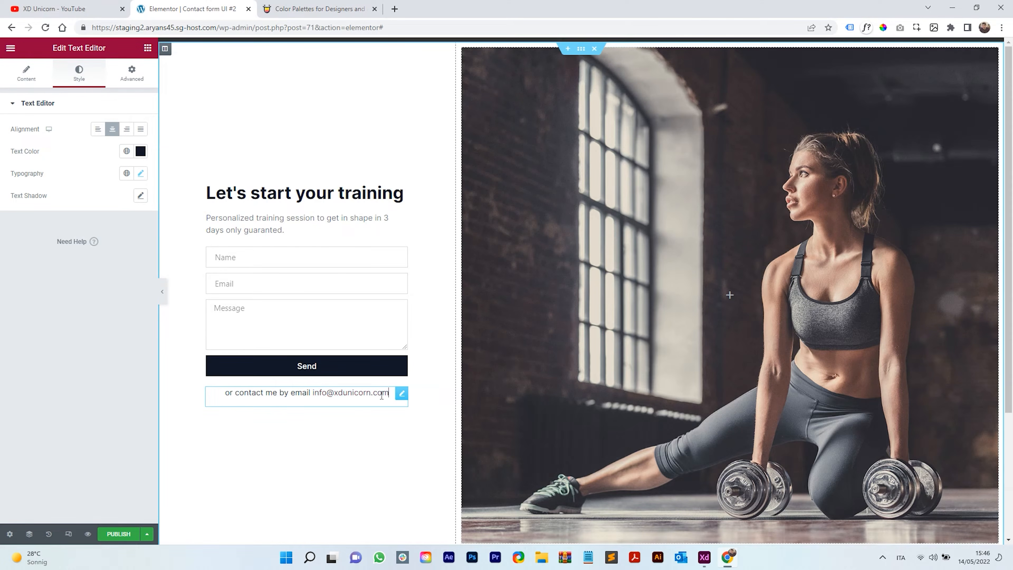
# - Make the linked email address in the contact line bold
pyautogui.moveTo(383, 394); pyautogui.dragTo(315, 395)
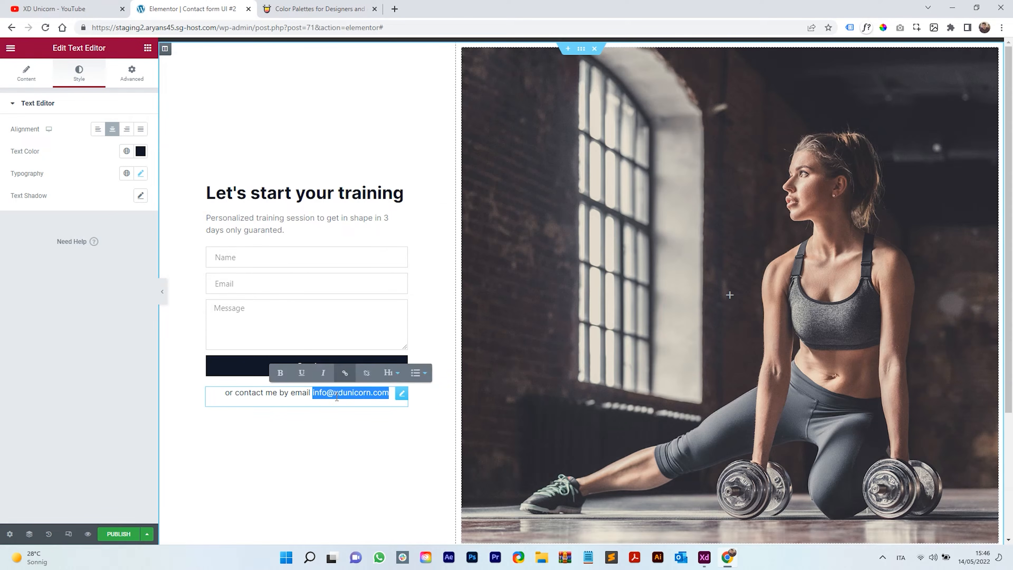
pyautogui.click(280, 373)
pyautogui.click(306, 395)
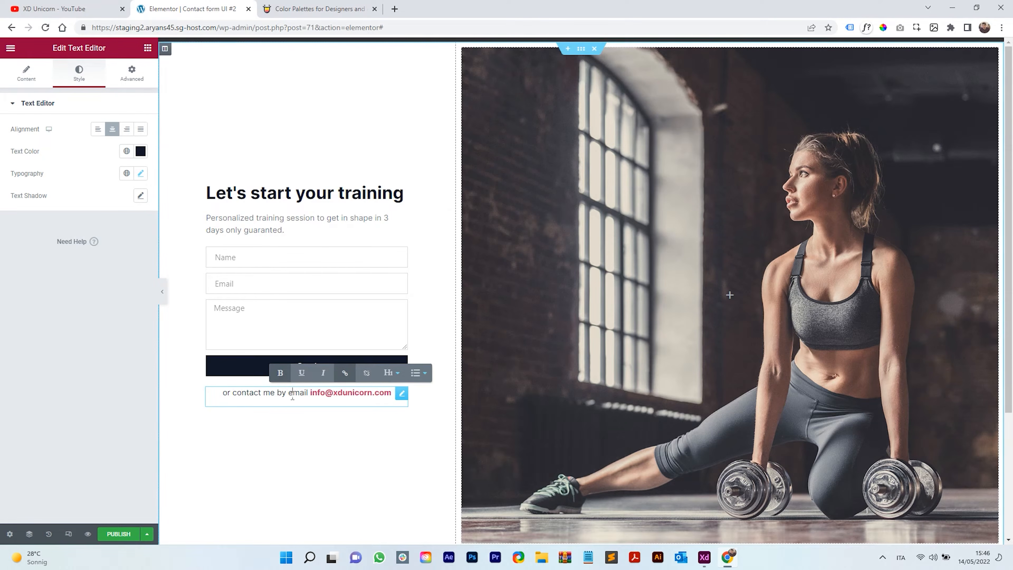
pyautogui.moveTo(232, 394); pyautogui.dragTo(222, 393)
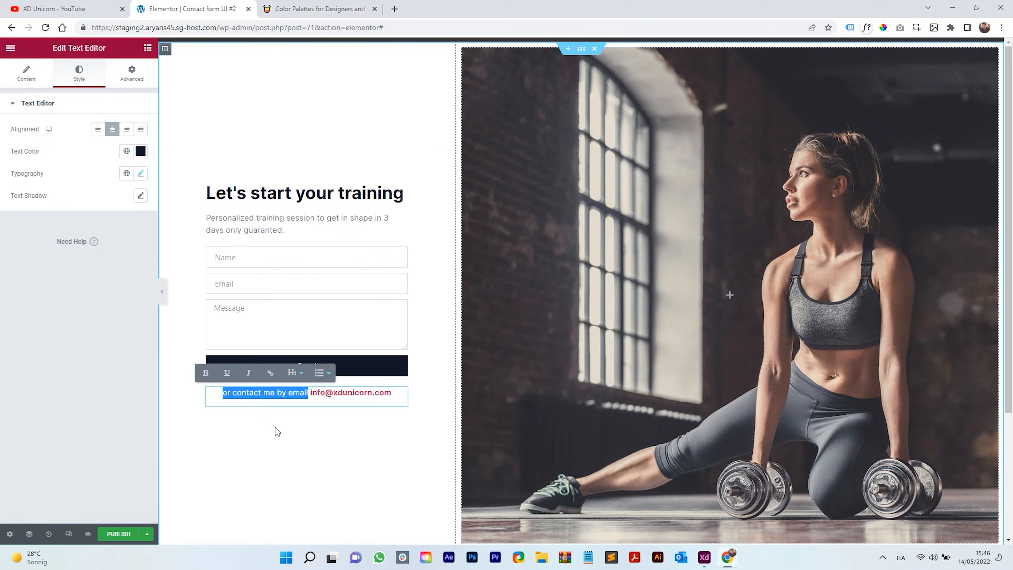
pyautogui.click(324, 433)
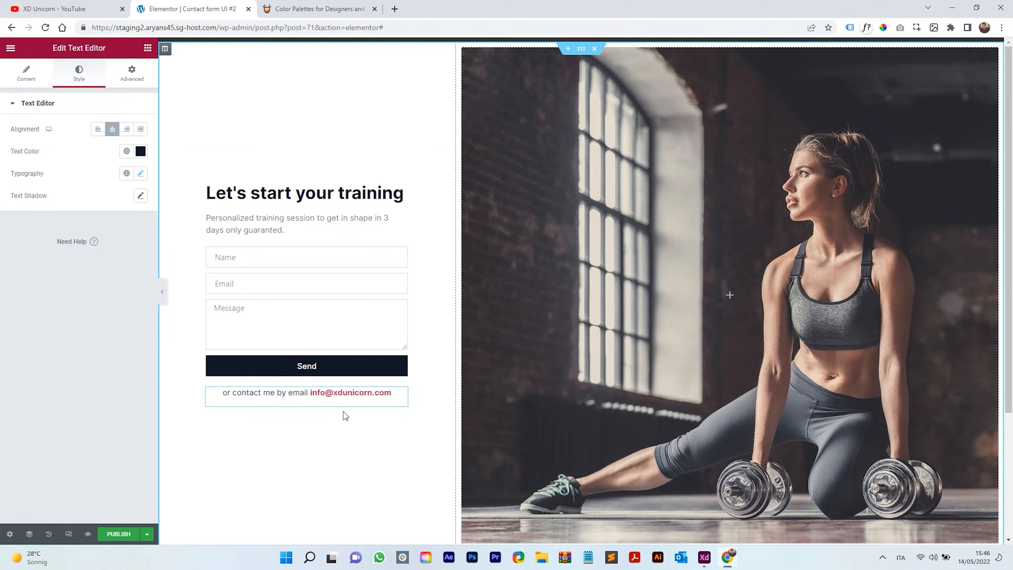
# - Preview the page without the editing panel, compare it with the design in Adobe XD, and return to editing in Elementor
pyautogui.click(160, 294)
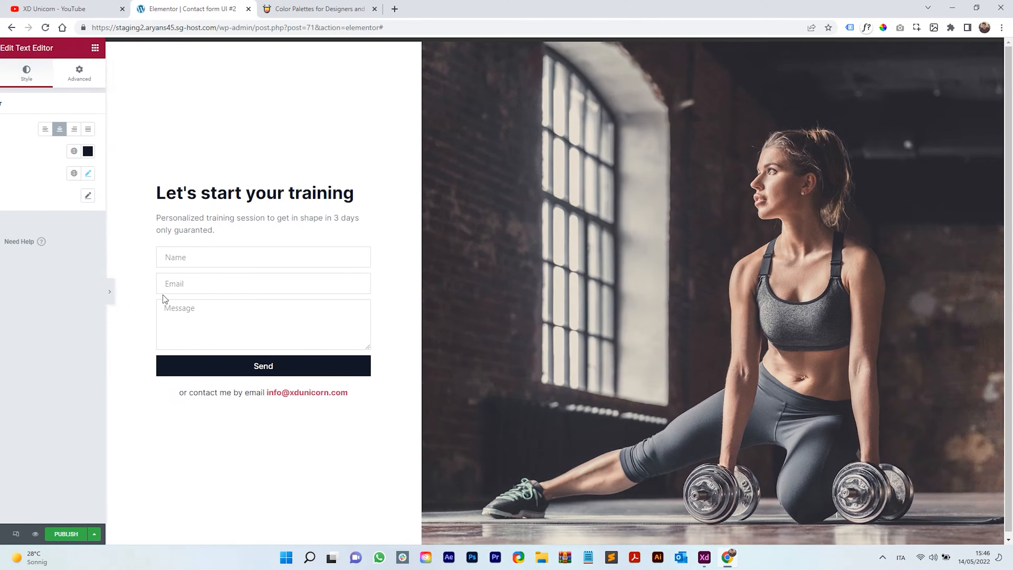
pyautogui.click(711, 563)
pyautogui.click(269, 217)
pyautogui.scroll(-4, 269, 217)
pyautogui.scroll(2, 404, 228)
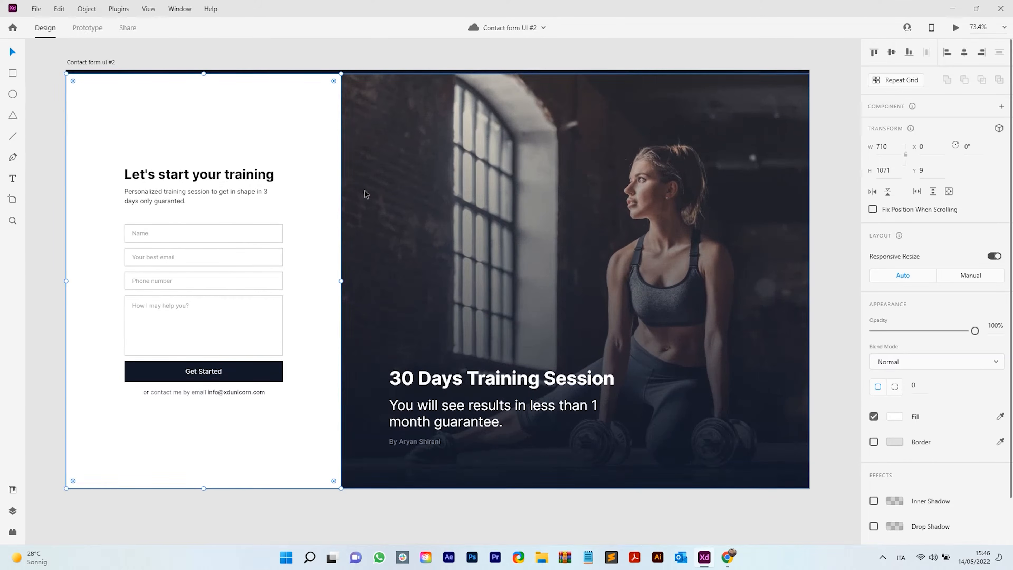
pyautogui.click(706, 563)
pyautogui.click(6, 293)
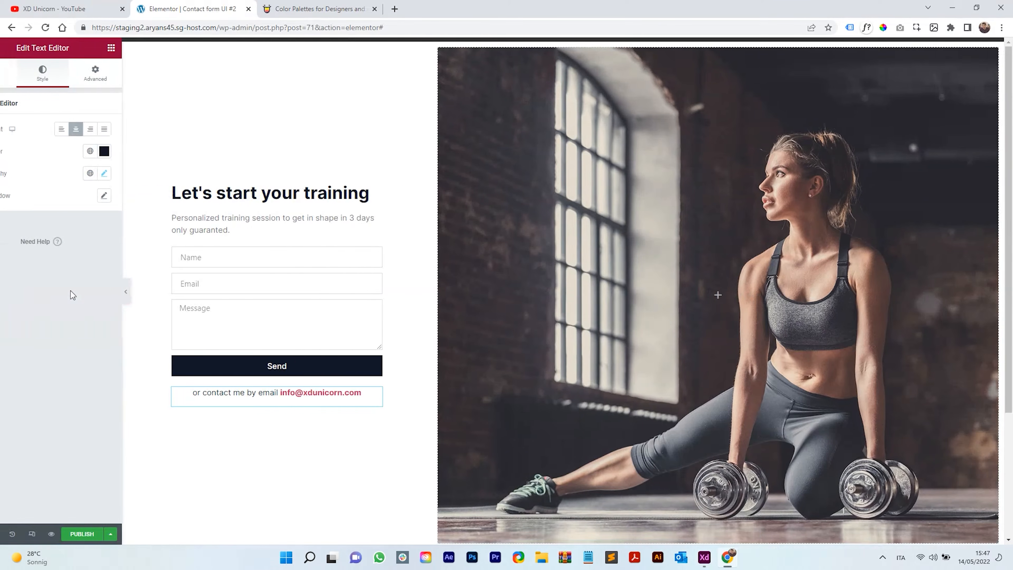
# - Increase the padding of the column holding the contact form to 21% on all sides
pyautogui.click(165, 49)
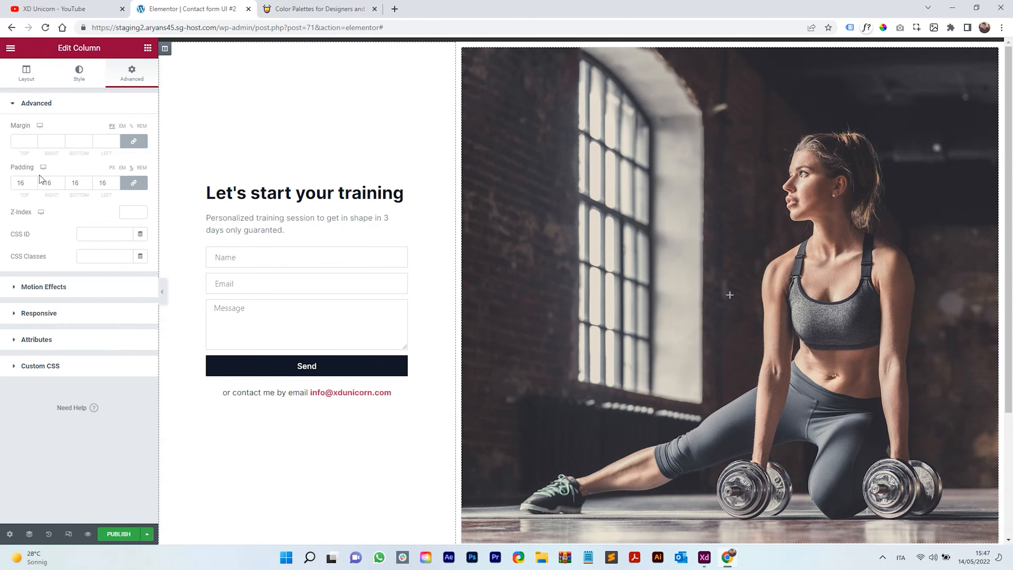
pyautogui.click(34, 181)
pyautogui.click(34, 180)
pyautogui.click(33, 180)
pyautogui.click(33, 180)
pyautogui.click(34, 180)
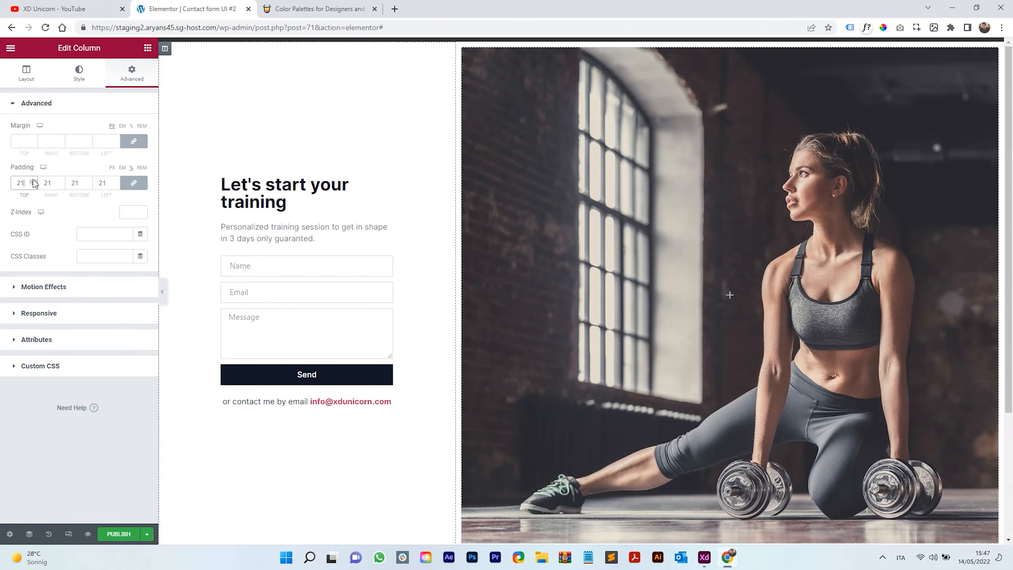
# - Set the form column's padding to 19% on all sides and compare the page preview with the design in Adobe XD
pyautogui.click(33, 180)
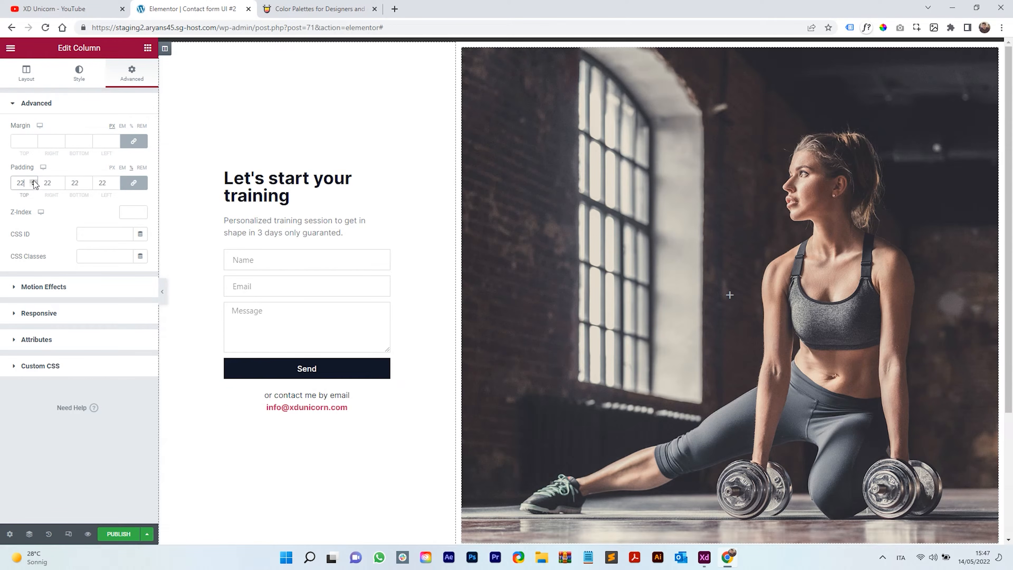
pyautogui.click(34, 185)
pyautogui.click(34, 184)
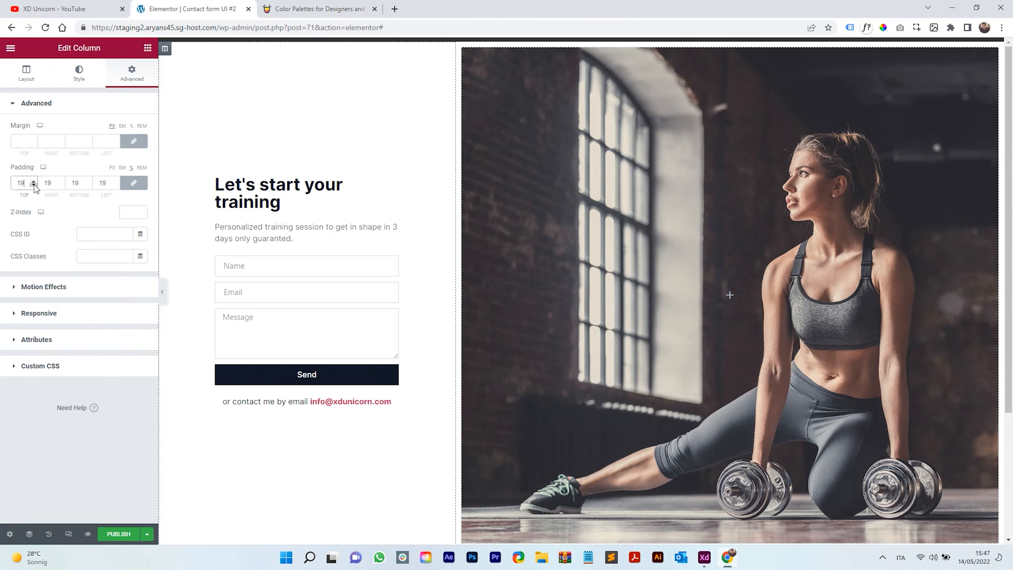
pyautogui.click(162, 291)
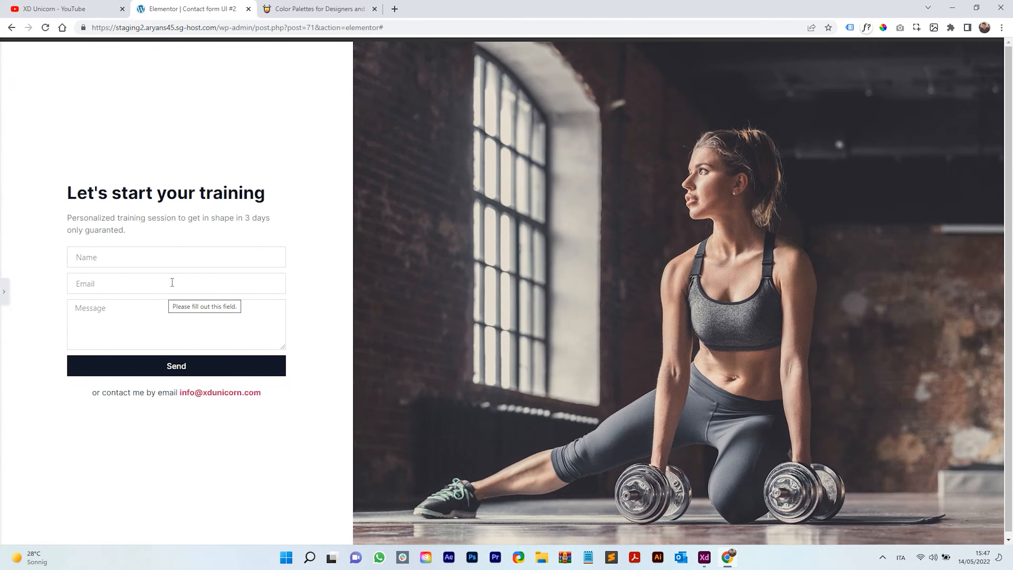
pyautogui.click(709, 561)
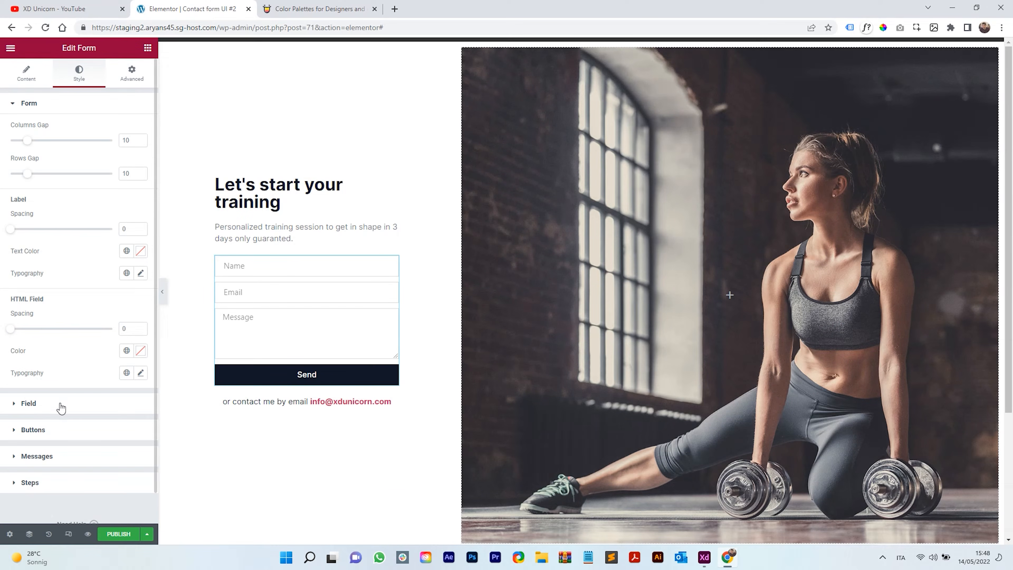
# - Duplicate the Email field of the contact form
pyautogui.click(61, 406)
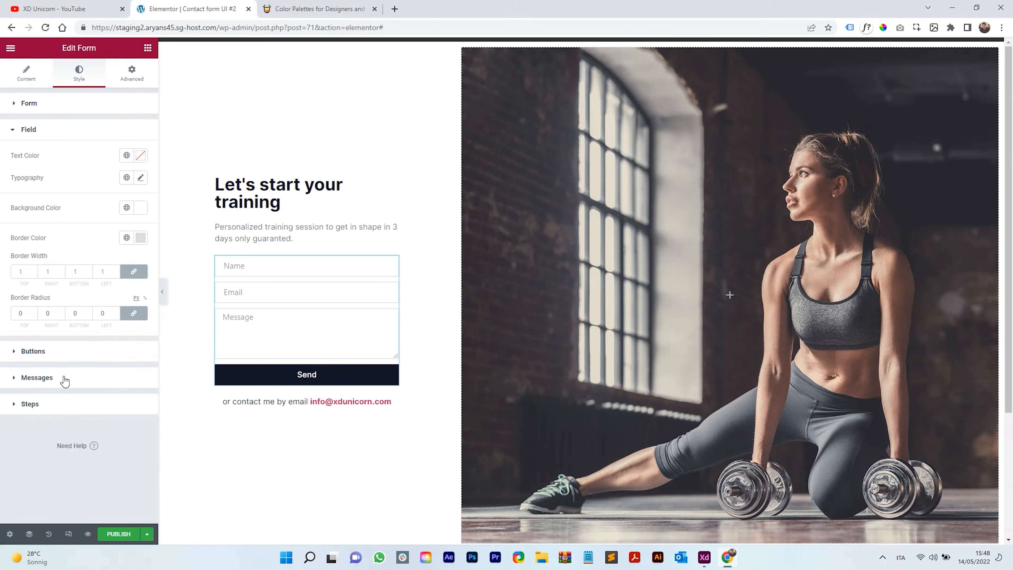
pyautogui.click(28, 74)
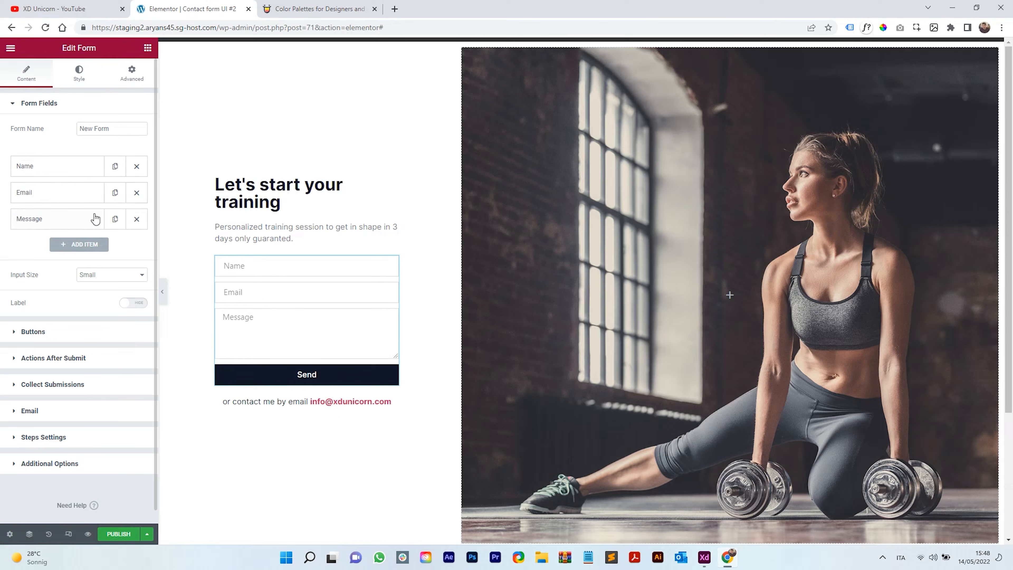
pyautogui.click(115, 192)
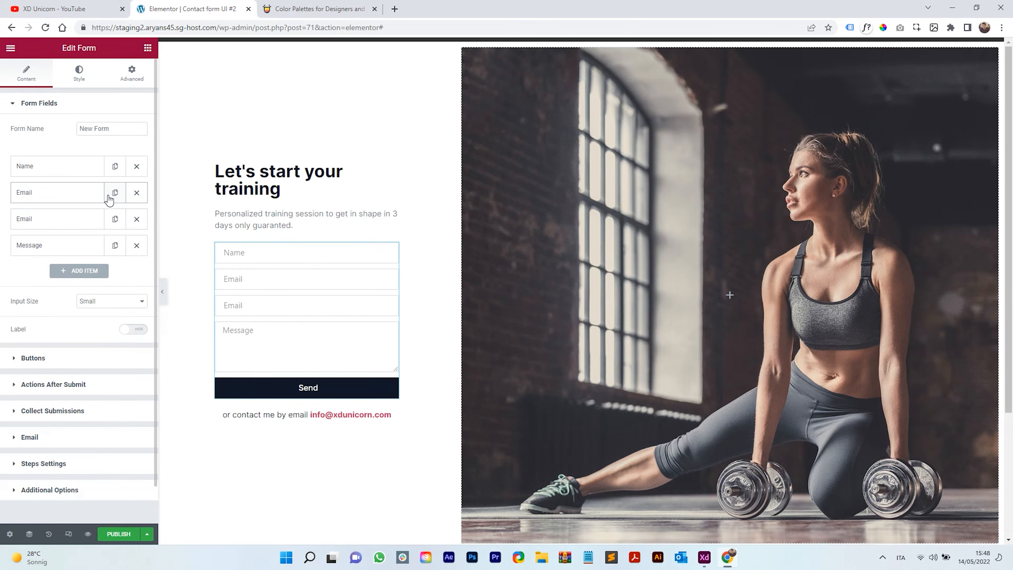
# - Label the duplicated form field Phone and set its placeholder to Phone Number
pyautogui.click(82, 223)
pyautogui.moveTo(102, 279); pyautogui.dragTo(73, 285)
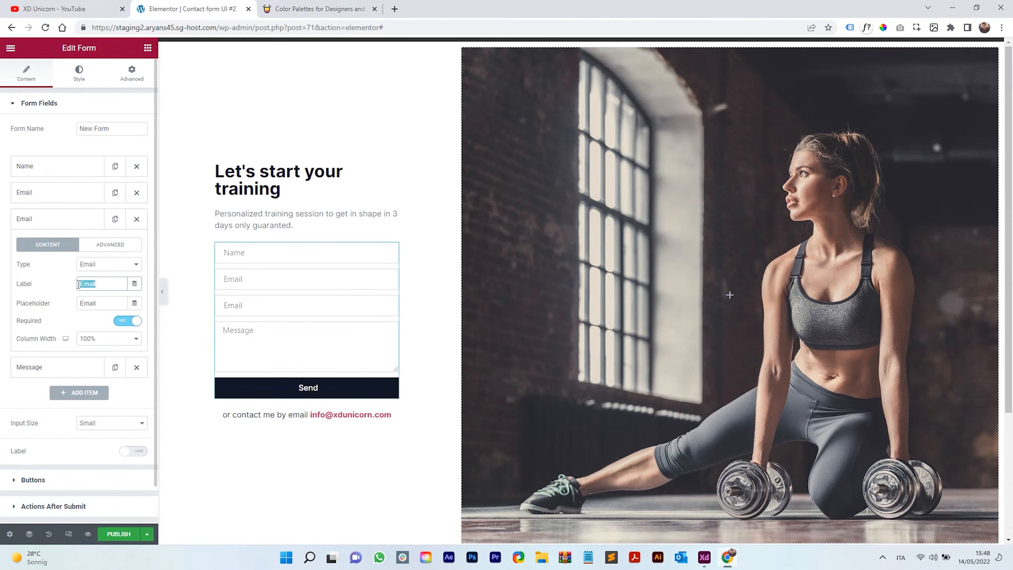
pyautogui.write('Pho')
pyautogui.moveTo(113, 307); pyautogui.dragTo(36, 313)
pyautogui.write('Phone Number')
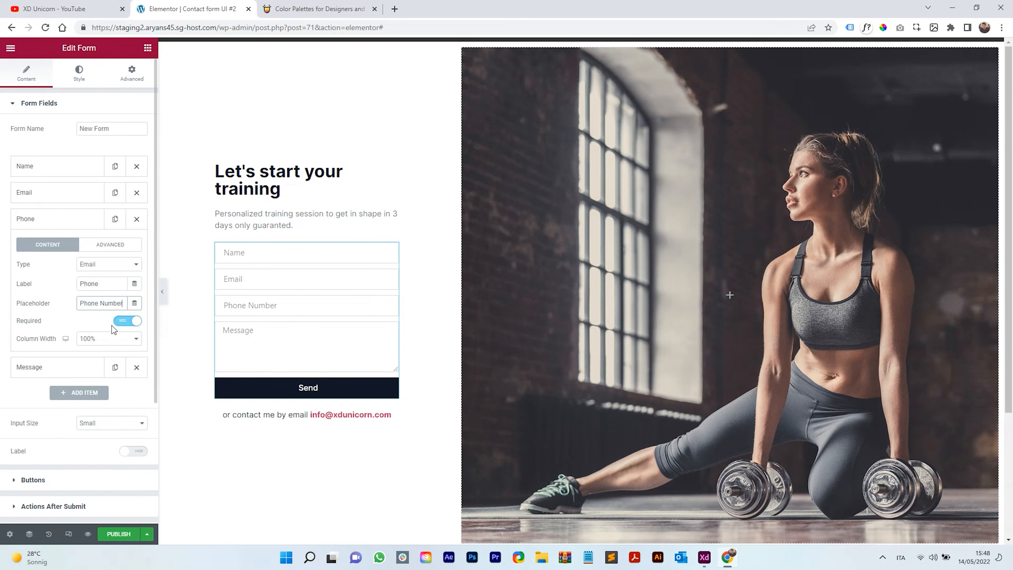
pyautogui.click(65, 228)
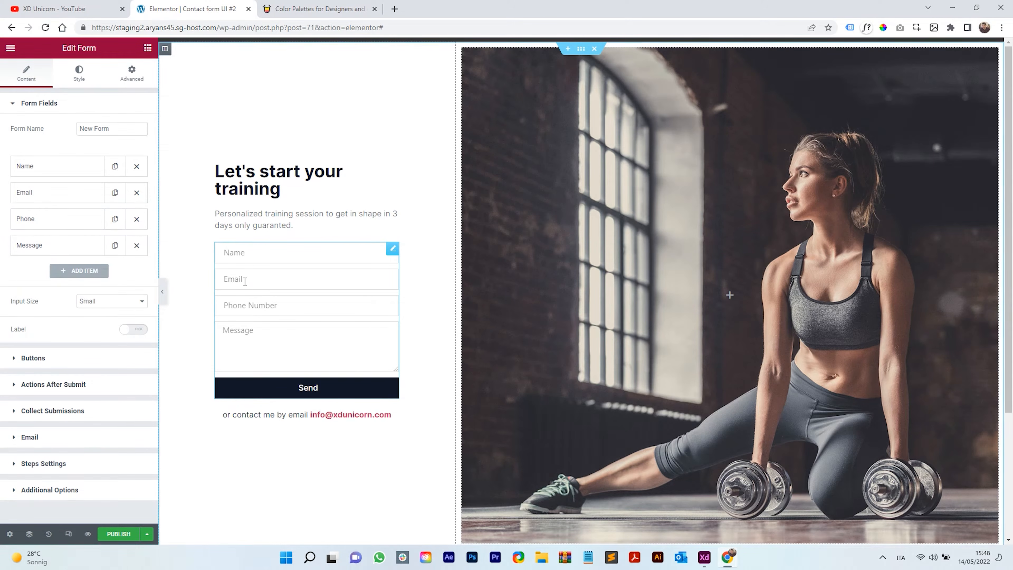
# - Switch to Adobe XD and copy the email field's placeholder text "Your best email" from the design
pyautogui.click(704, 559)
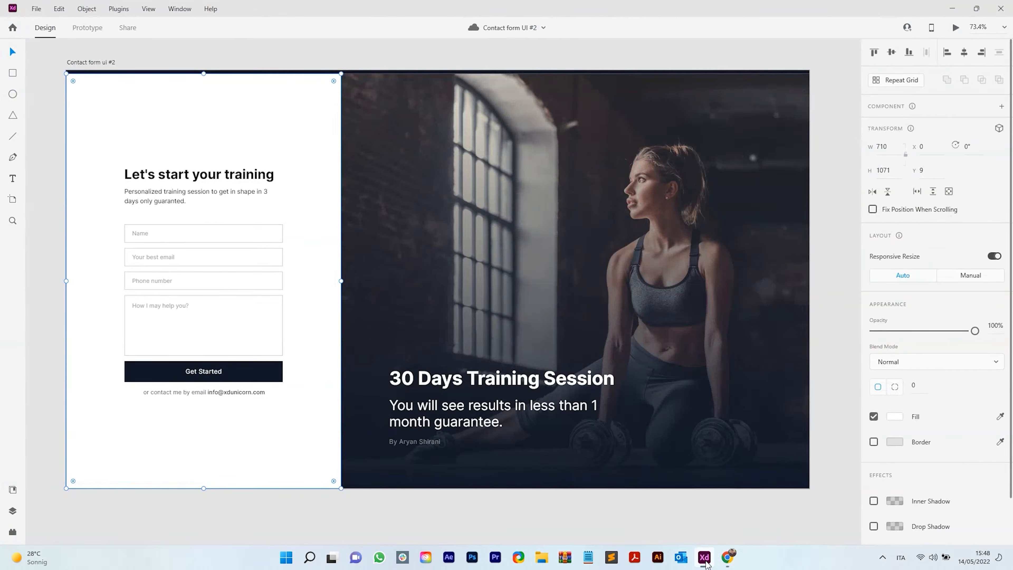
pyautogui.doubleClick(153, 258)
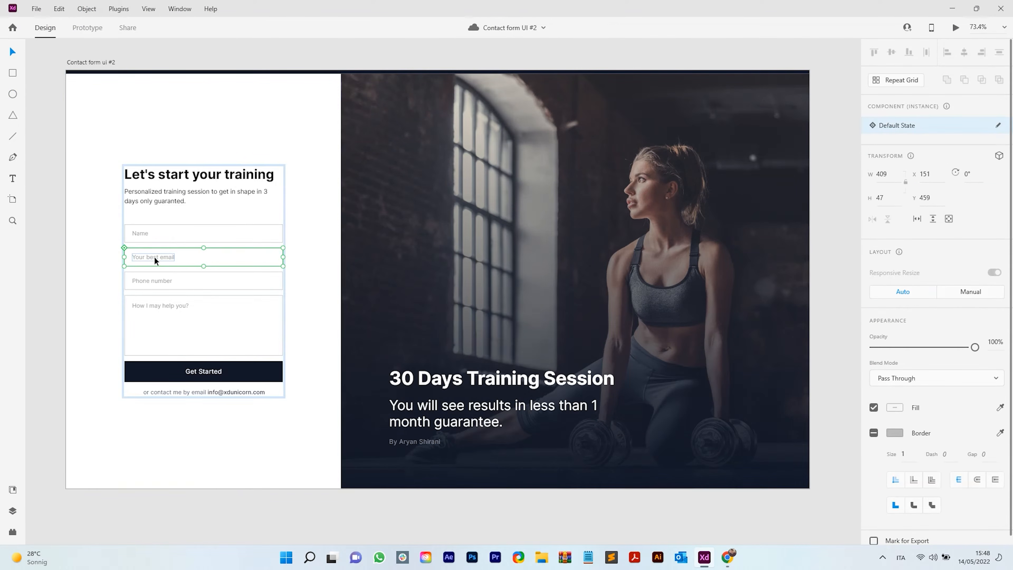
pyautogui.doubleClick(155, 258)
pyautogui.hotkey('ctrl', 'c')
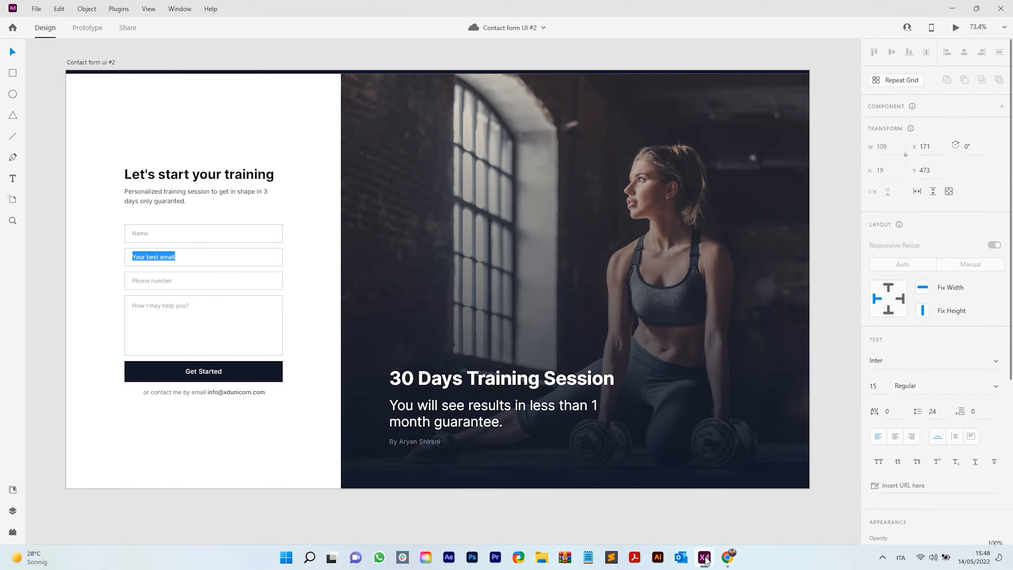
# - Back in Elementor, replace the Email field's placeholder with the copied text "Your best email"
pyautogui.click(728, 557)
pyautogui.click(74, 201)
pyautogui.doubleClick(101, 258)
pyautogui.hotkey('ctrl', 'v')
pyautogui.hotkey('ctrl', 'z')
pyautogui.doubleClick(89, 276)
pyautogui.hotkey('ctrl', 'v')
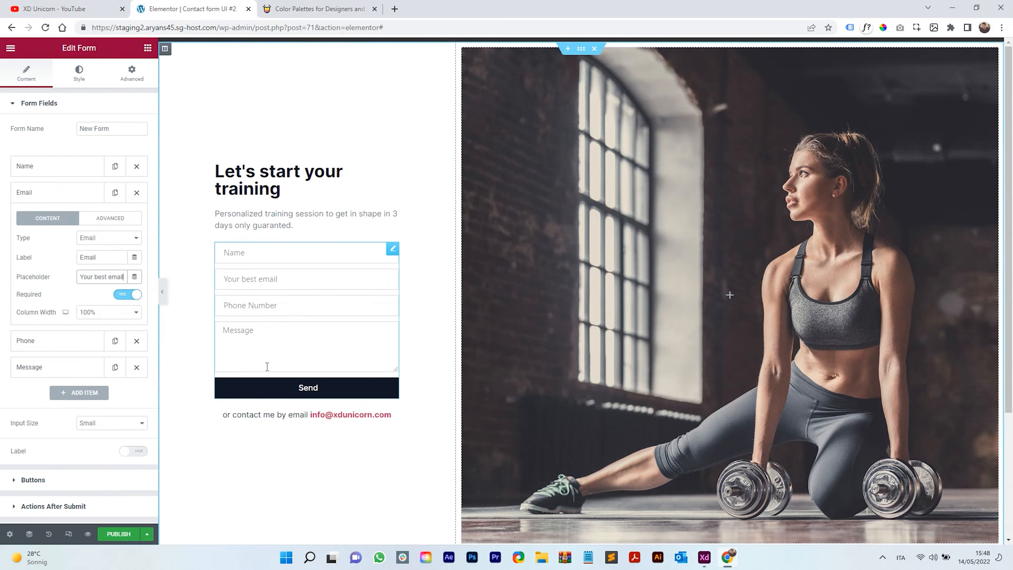
# - Set the typography of the form fields to the Inter font at 15 px
pyautogui.click(80, 75)
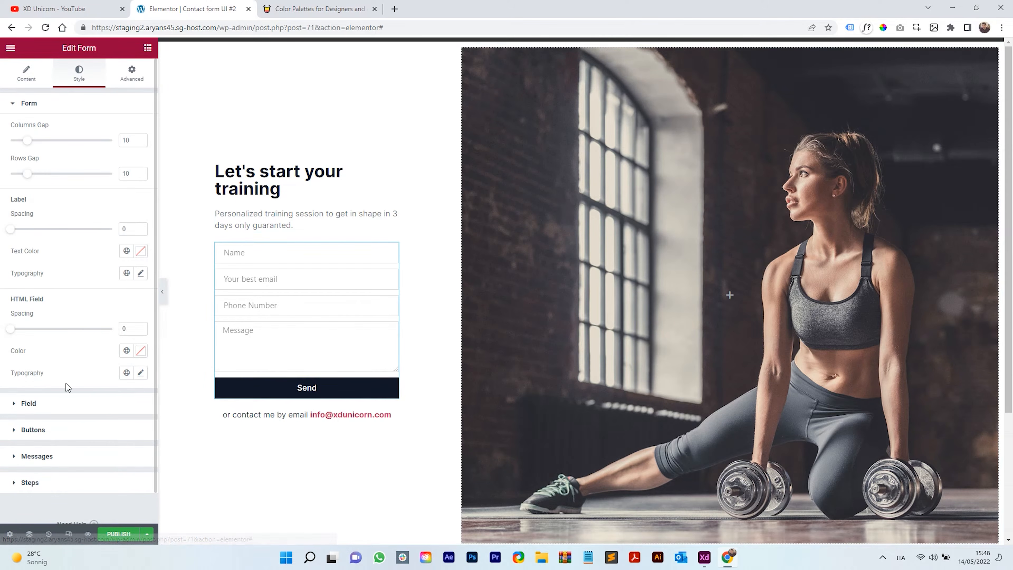
pyautogui.click(66, 402)
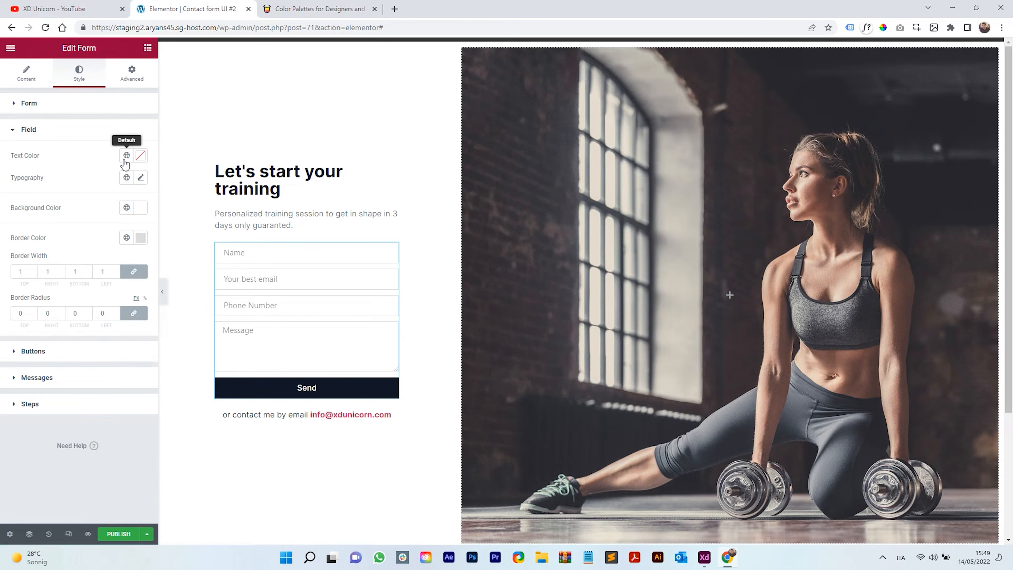
pyautogui.click(141, 177)
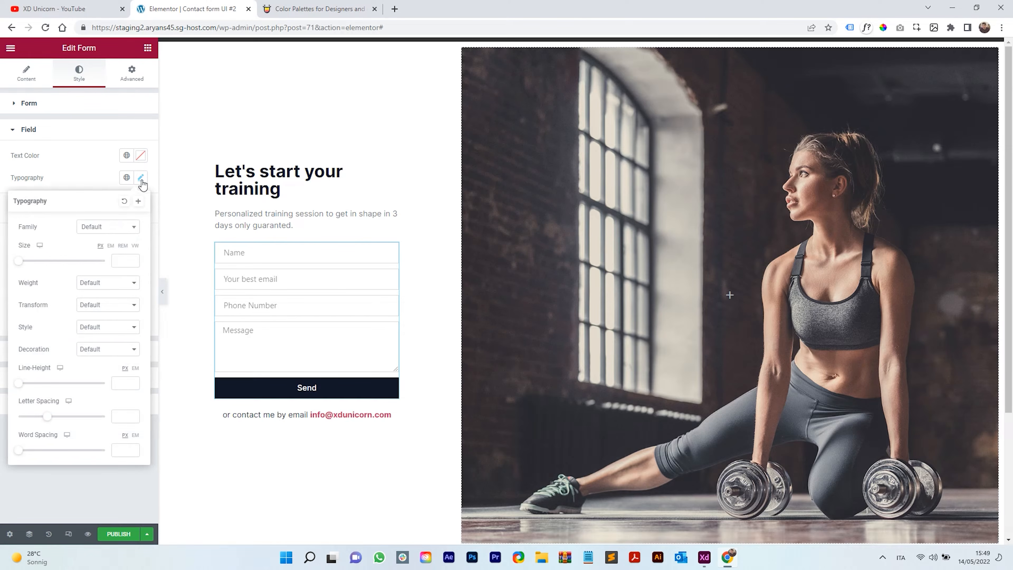
pyautogui.click(104, 229)
pyautogui.write('inter')
pyautogui.press('Return')
pyautogui.moveTo(18, 260); pyautogui.dragTo(27, 260)
pyautogui.doubleClick(124, 261)
pyautogui.write('15')
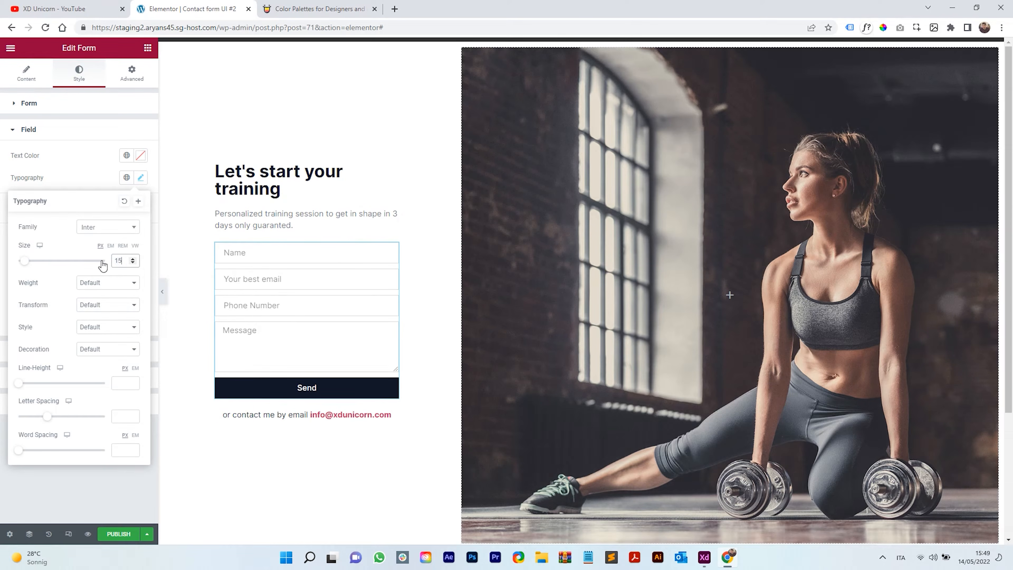
pyautogui.click(94, 180)
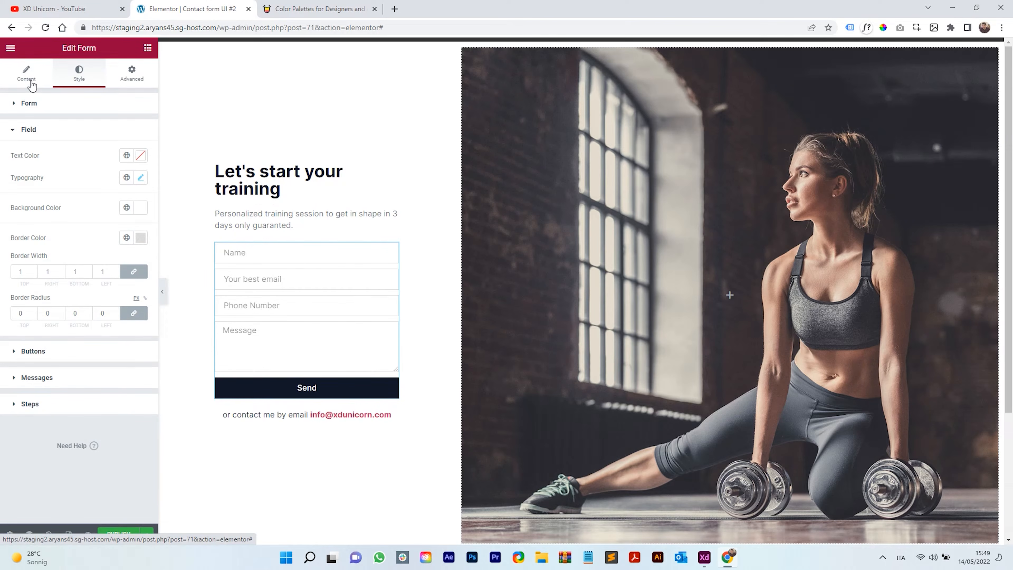
# - Try the Medium and Large input sizes on the form and set the size back to Small
pyautogui.click(31, 82)
pyautogui.click(84, 305)
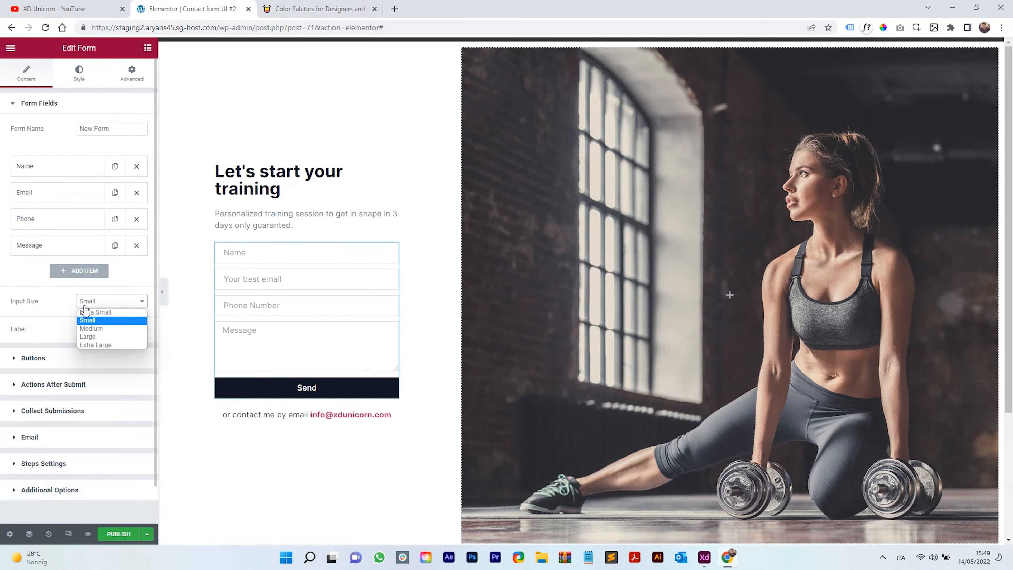
pyautogui.click(96, 332)
pyautogui.click(106, 302)
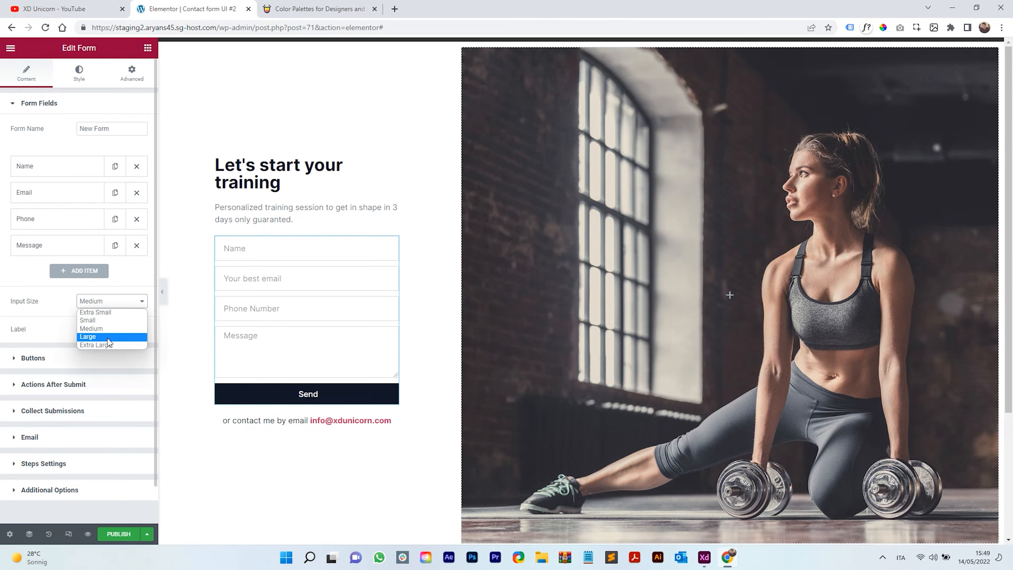
pyautogui.click(93, 337)
pyautogui.click(110, 303)
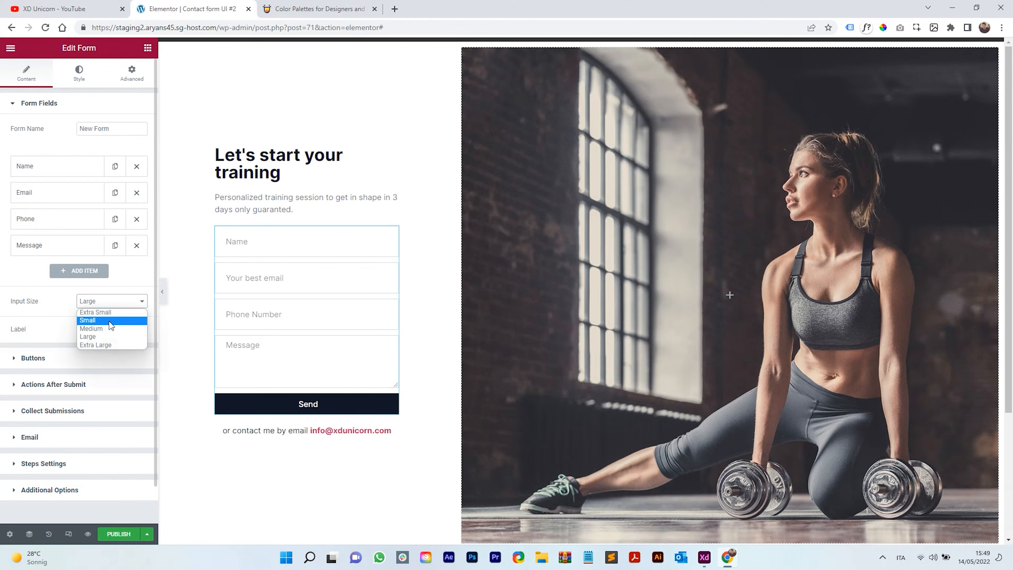
pyautogui.click(110, 322)
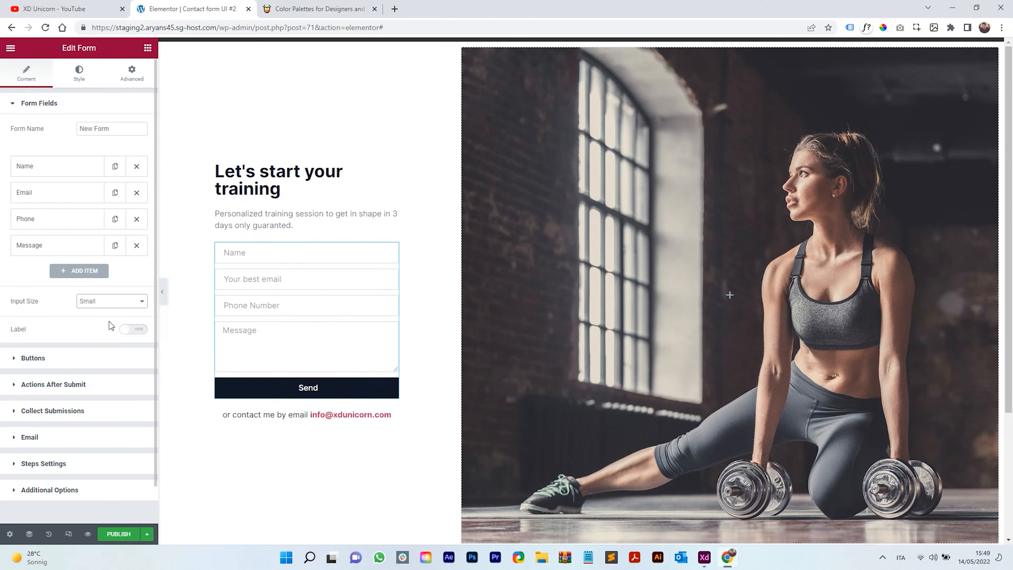
# - Check the spacing between the fields in the Adobe XD design and set the form's rows gap to 14
pyautogui.click(80, 76)
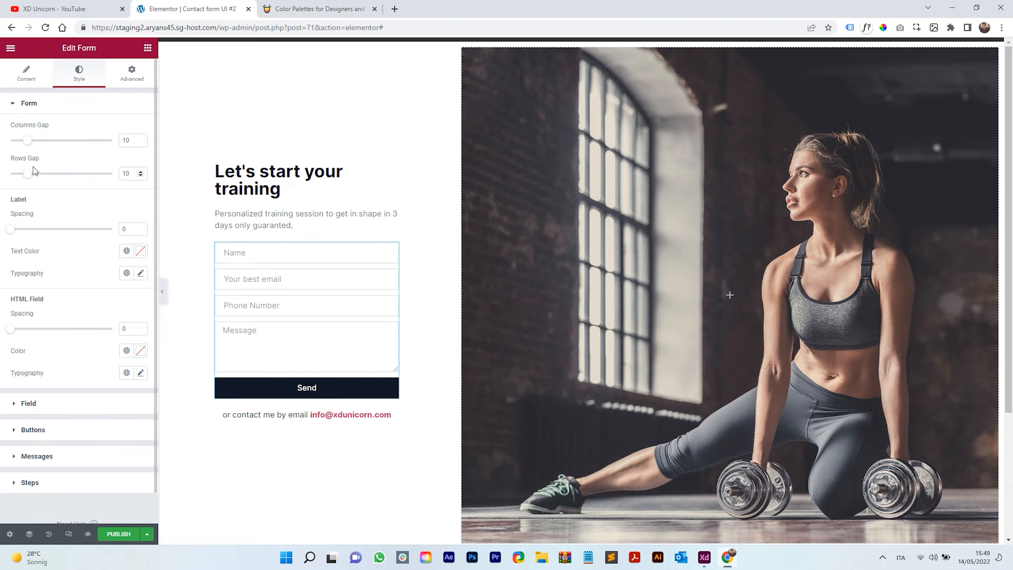
pyautogui.moveTo(27, 174); pyautogui.dragTo(40, 177)
pyautogui.click(708, 558)
pyautogui.click(155, 232)
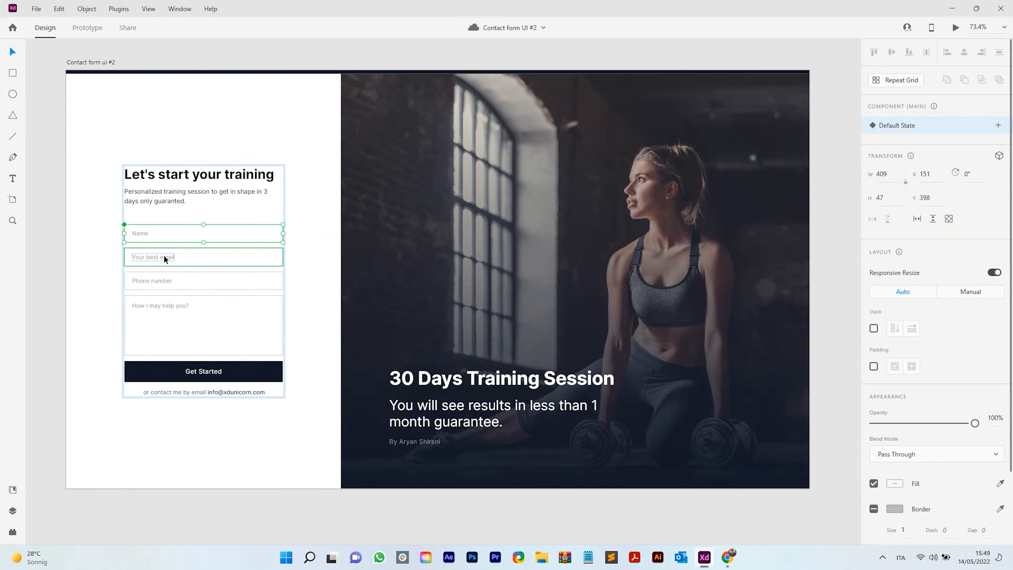
pyautogui.scroll(5, 101, 244)
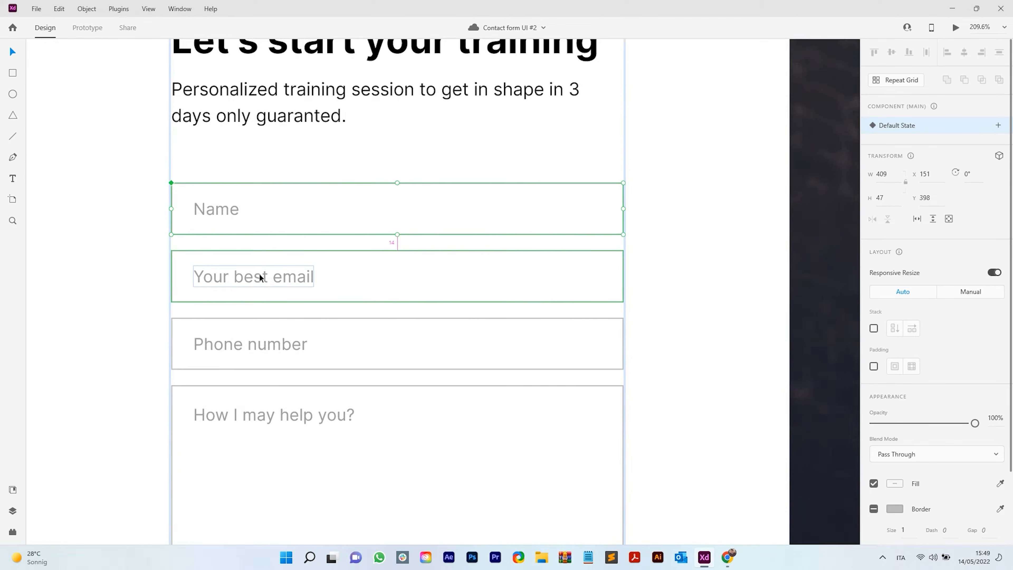
pyautogui.click(707, 558)
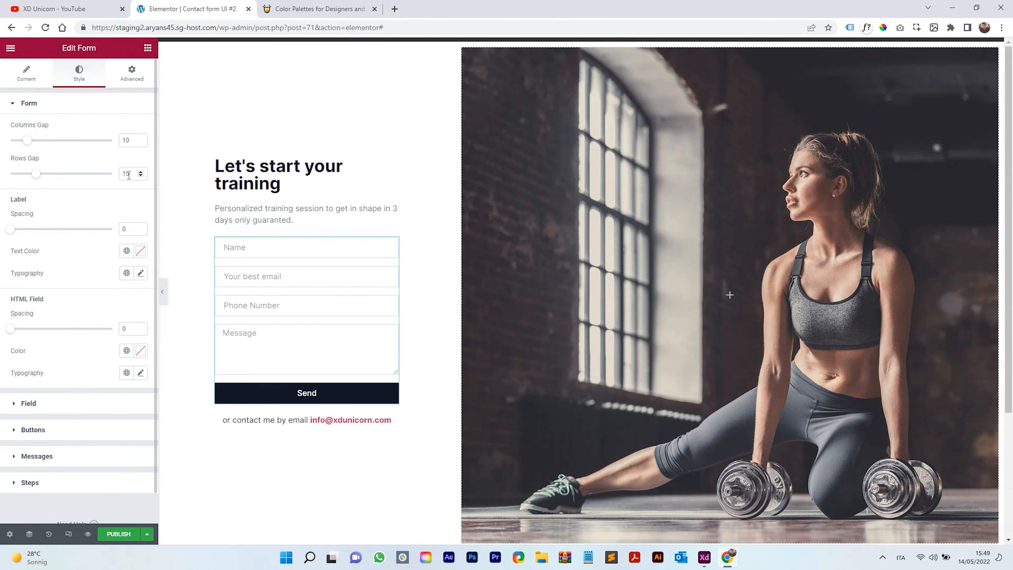
pyautogui.write('14')
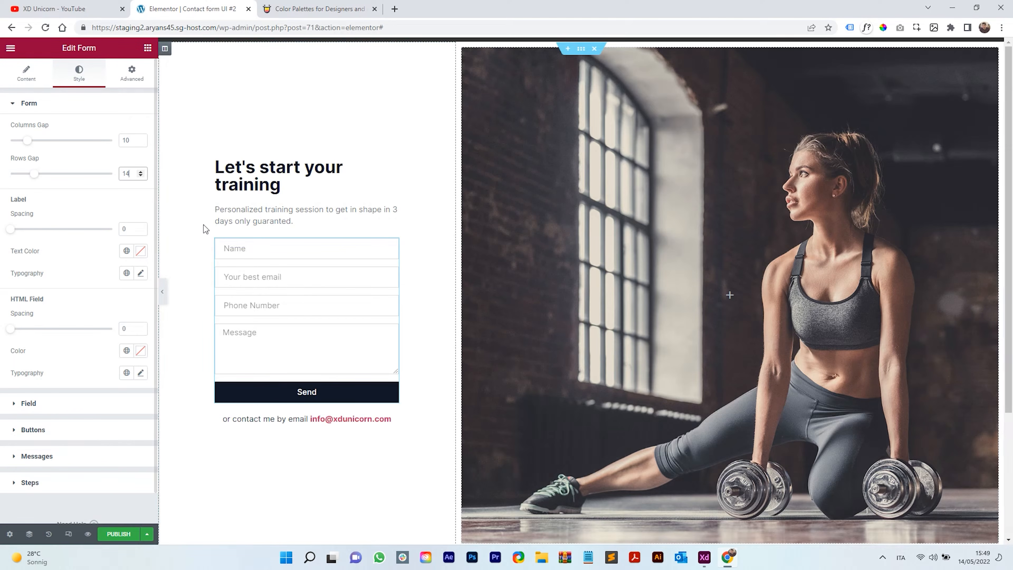
# - Add a 20 px spacer between the intro text and the form, and preview the page without the editing panel
pyautogui.click(147, 48)
pyautogui.moveTo(117, 321); pyautogui.dragTo(264, 220)
pyautogui.click(131, 144)
pyautogui.press('BackSpace')
pyautogui.press('BackSpace')
pyautogui.write('30')
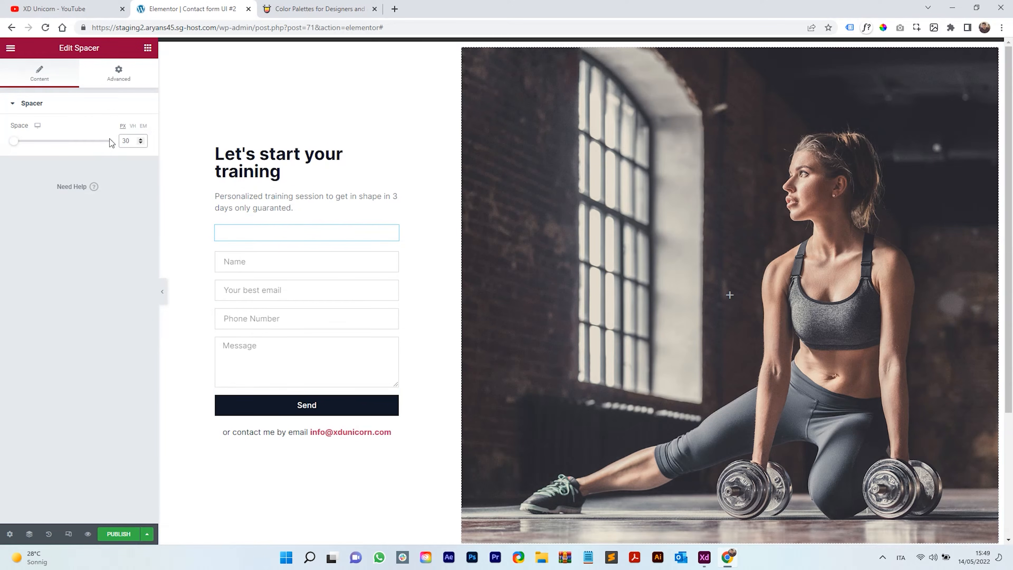
pyautogui.press('BackSpace')
pyautogui.press('BackSpace')
pyautogui.write('20')
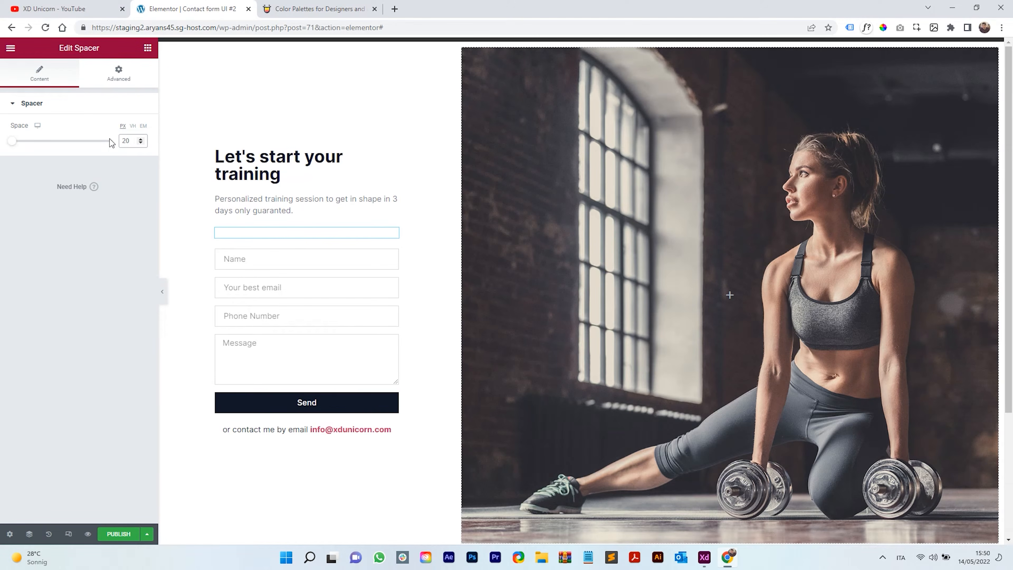
pyautogui.click(162, 291)
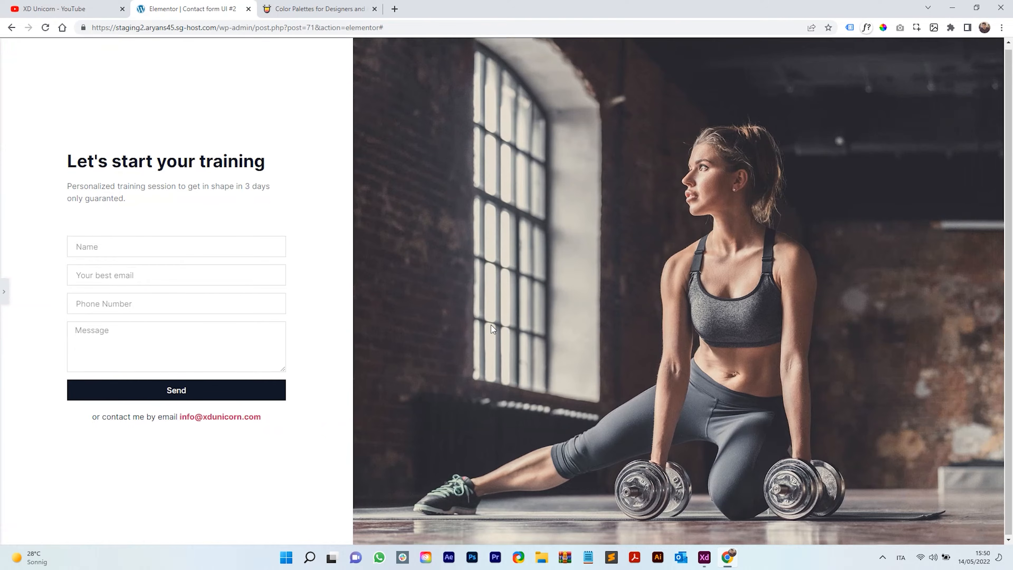
pyautogui.click(4, 291)
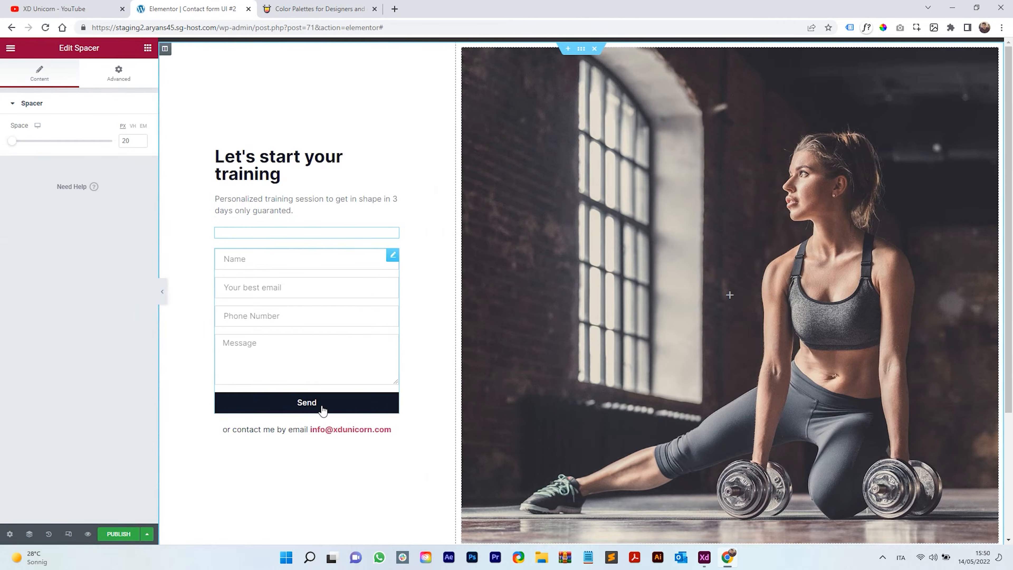
# - Set the section's top border color to #111727 and preview the page without the editing panel
pyautogui.click(583, 50)
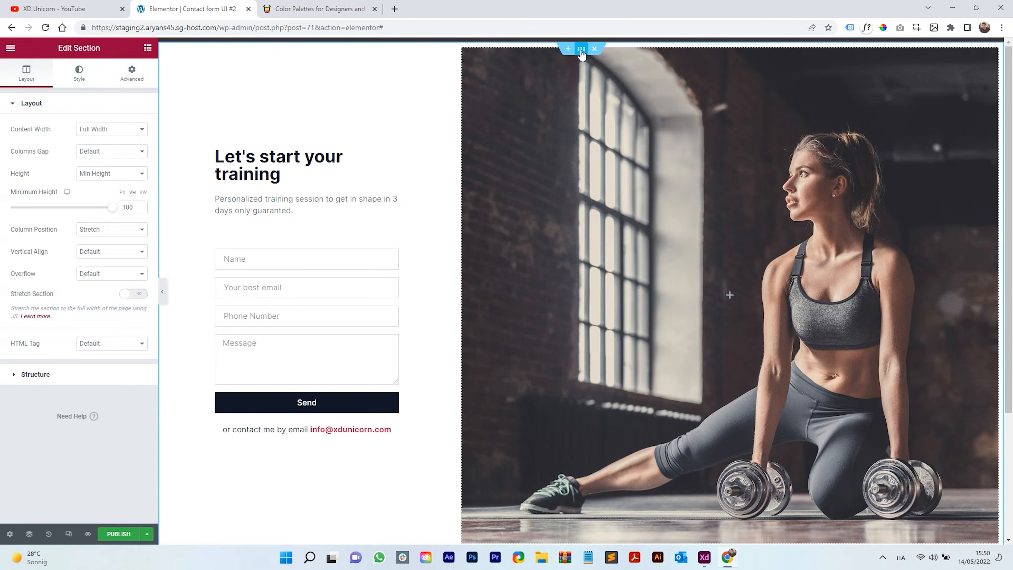
pyautogui.click(86, 81)
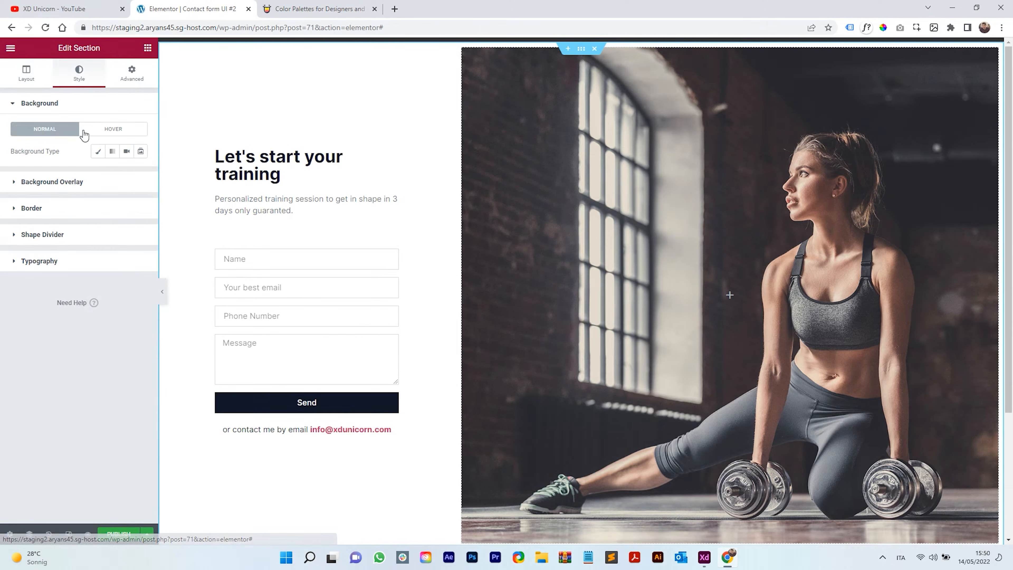
pyautogui.click(80, 209)
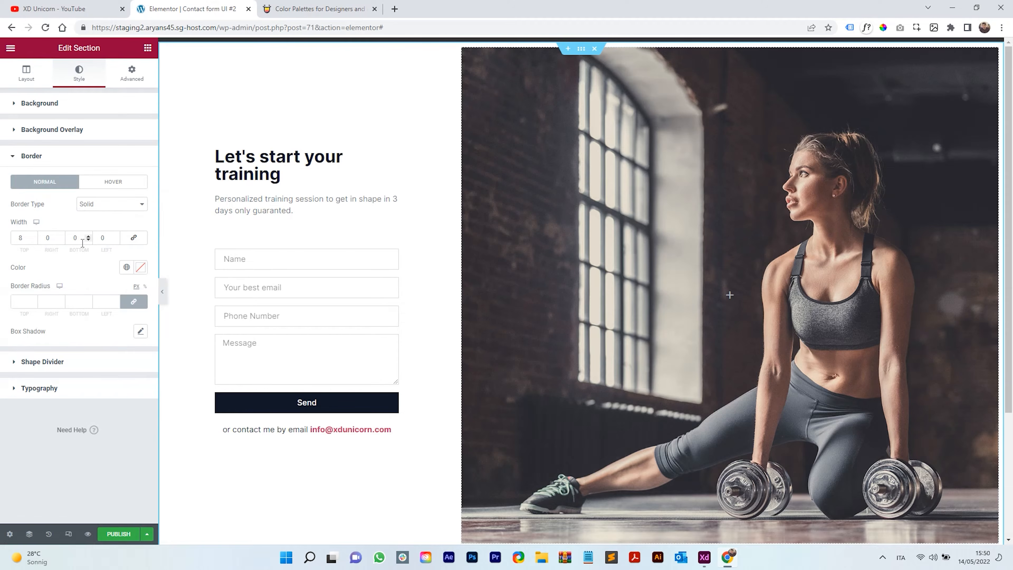
pyautogui.click(127, 267)
pyautogui.click(140, 267)
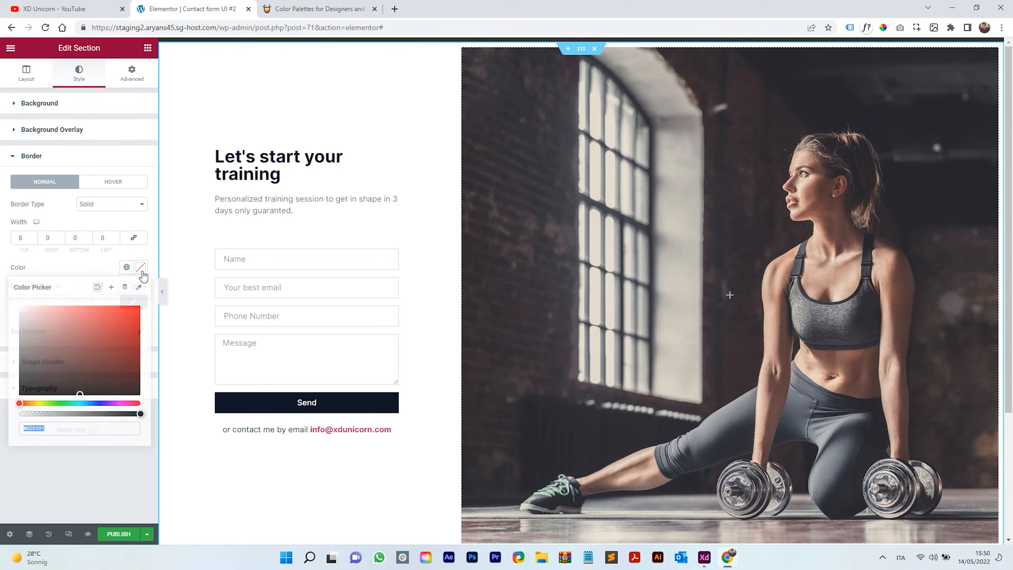
pyautogui.moveTo(67, 426); pyautogui.dragTo(25, 428)
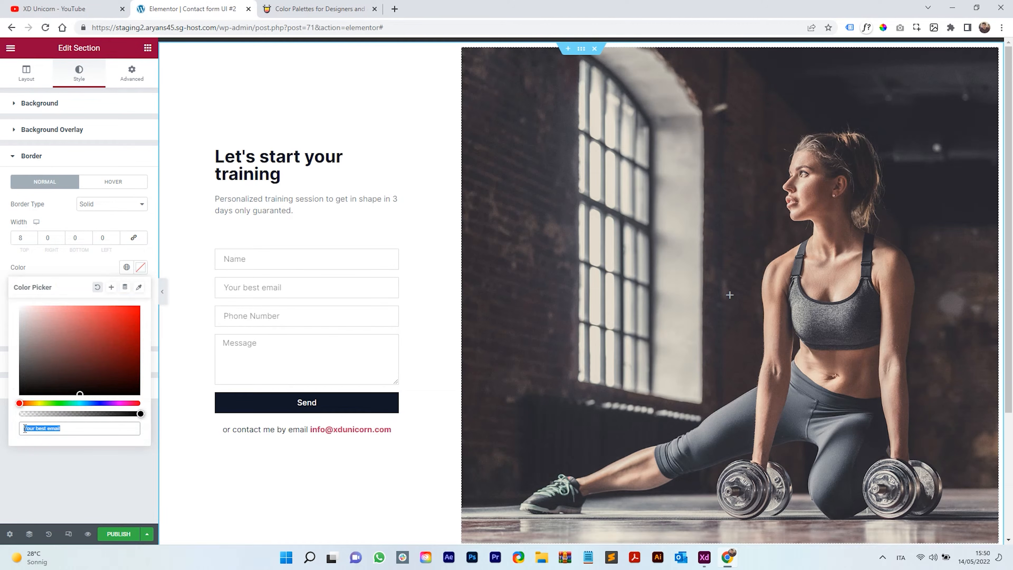
pyautogui.press('super+v')
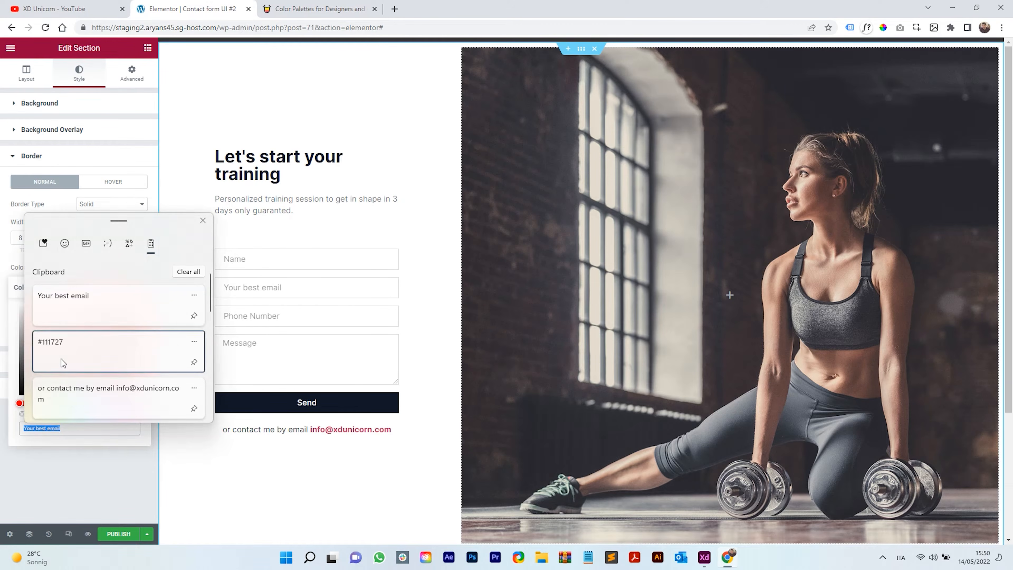
pyautogui.click(62, 369)
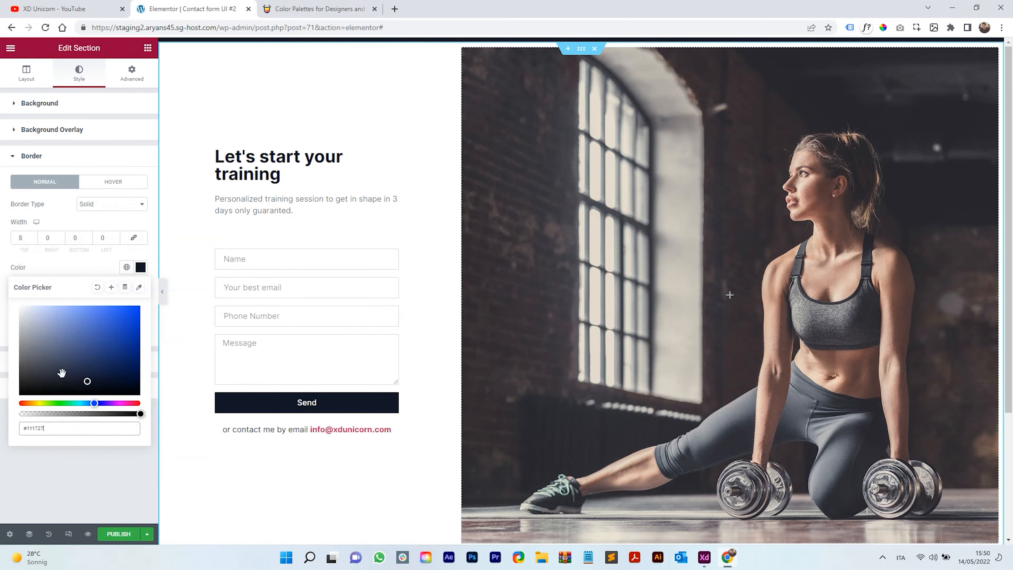
pyautogui.click(91, 266)
pyautogui.click(164, 291)
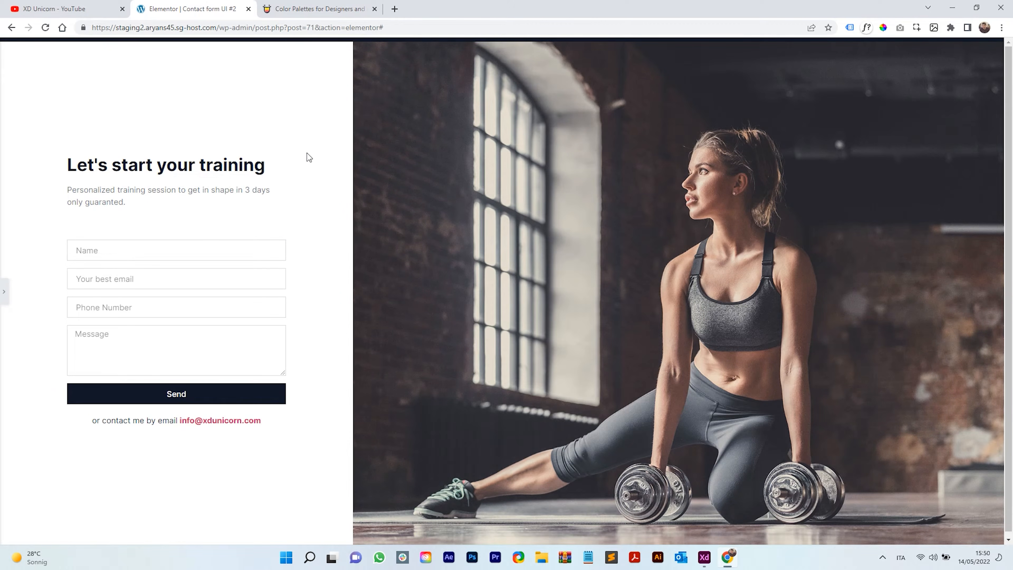
pyautogui.click(4, 291)
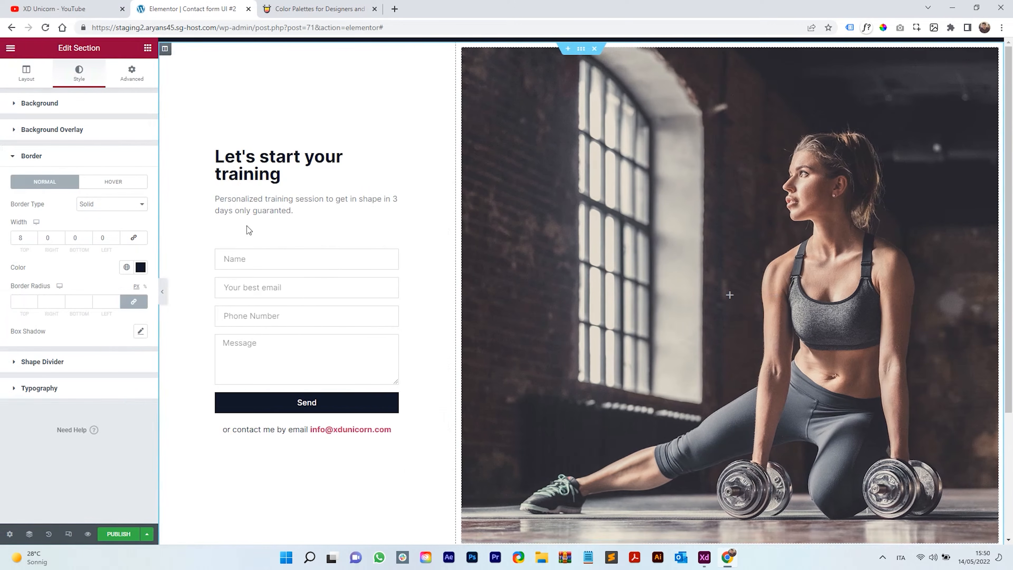
# - Copy the message field's placeholder text "How I may help you?" from the Adobe XD design and return to Elementor
pyautogui.hotkey('alt', 'Tab')
pyautogui.doubleClick(241, 351)
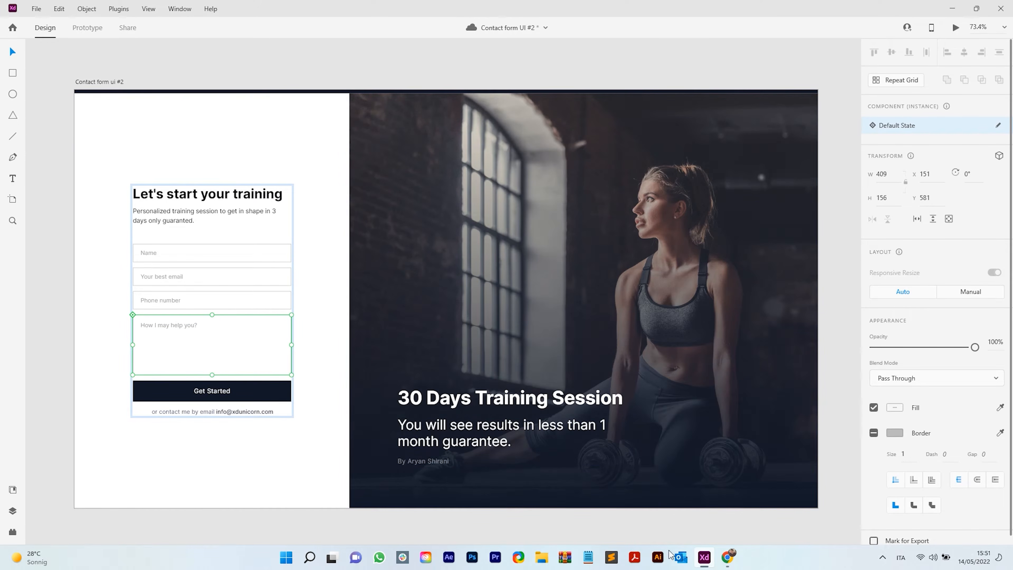
pyautogui.doubleClick(167, 322)
pyautogui.hotkey('ctrl', 'c')
pyautogui.click(320, 357)
pyautogui.click(728, 558)
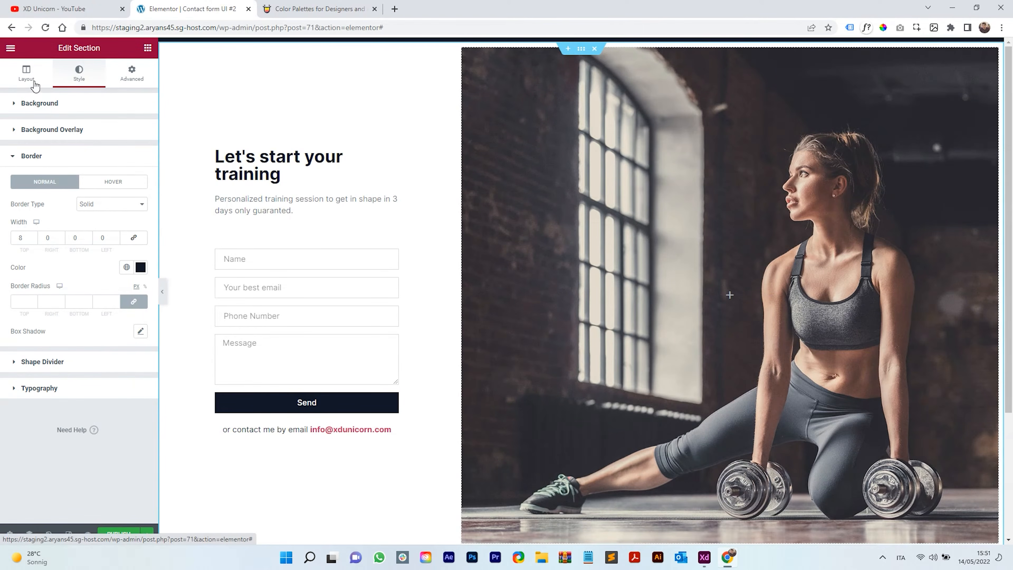
# - Set the form's Message field placeholder to "How I may help you?" and increase its height by two rows
pyautogui.click(35, 155)
pyautogui.click(27, 77)
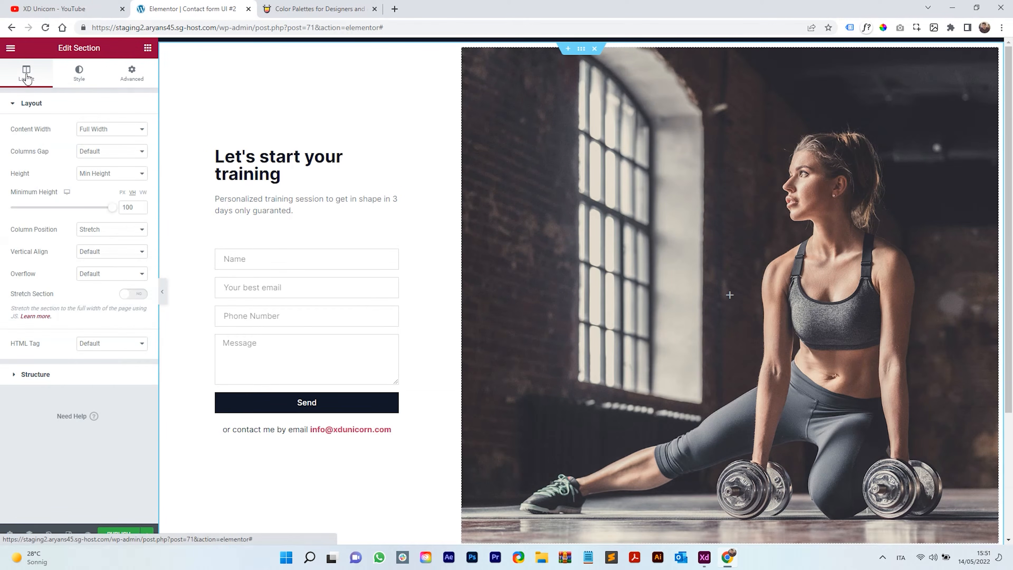
pyautogui.click(74, 80)
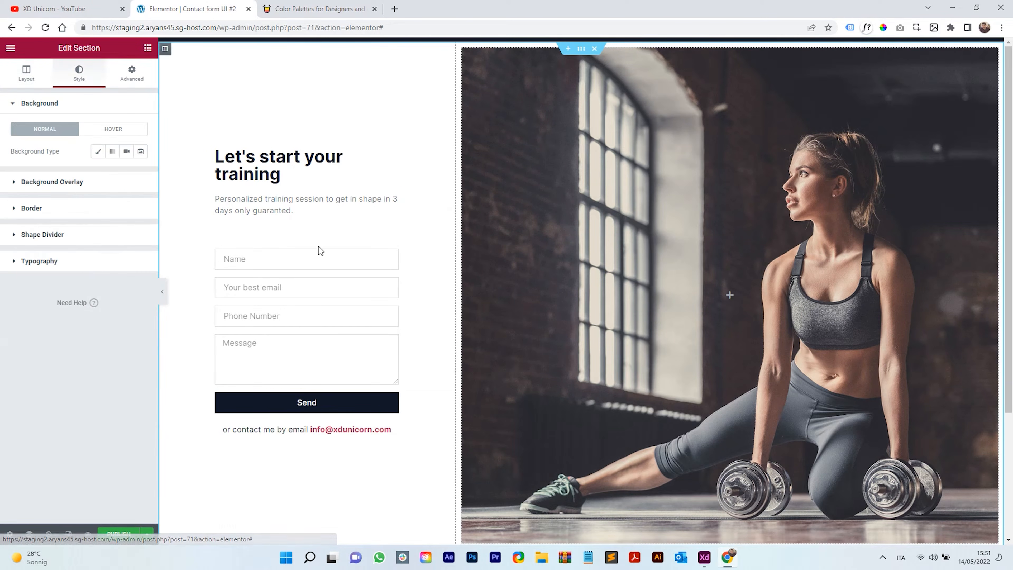
pyautogui.click(392, 258)
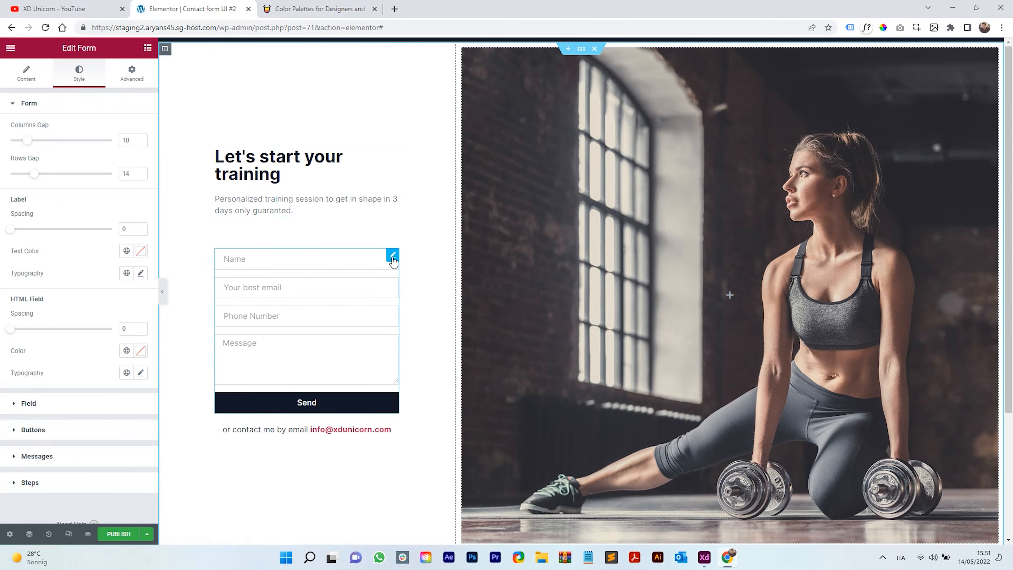
pyautogui.click(34, 78)
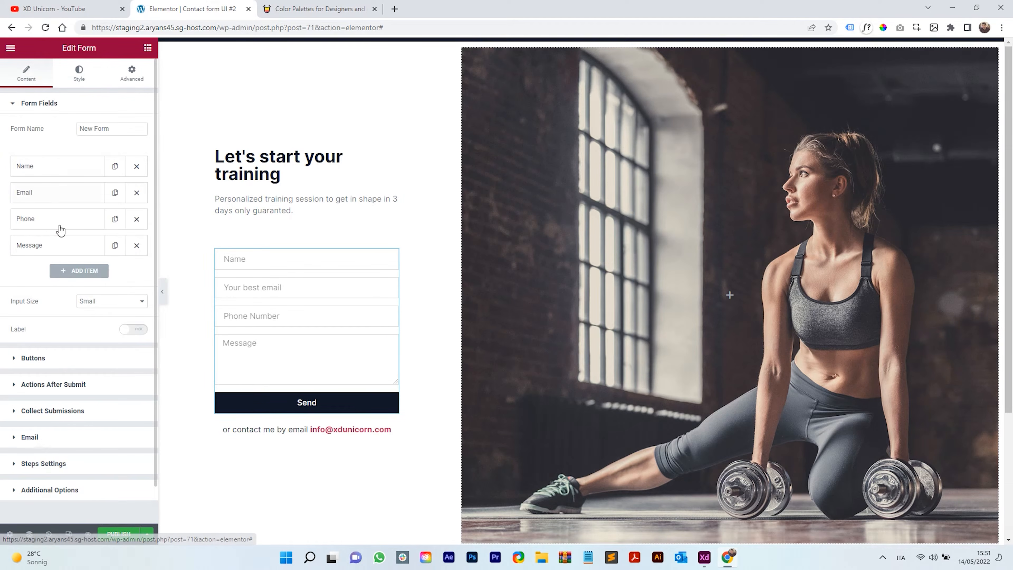
pyautogui.click(61, 245)
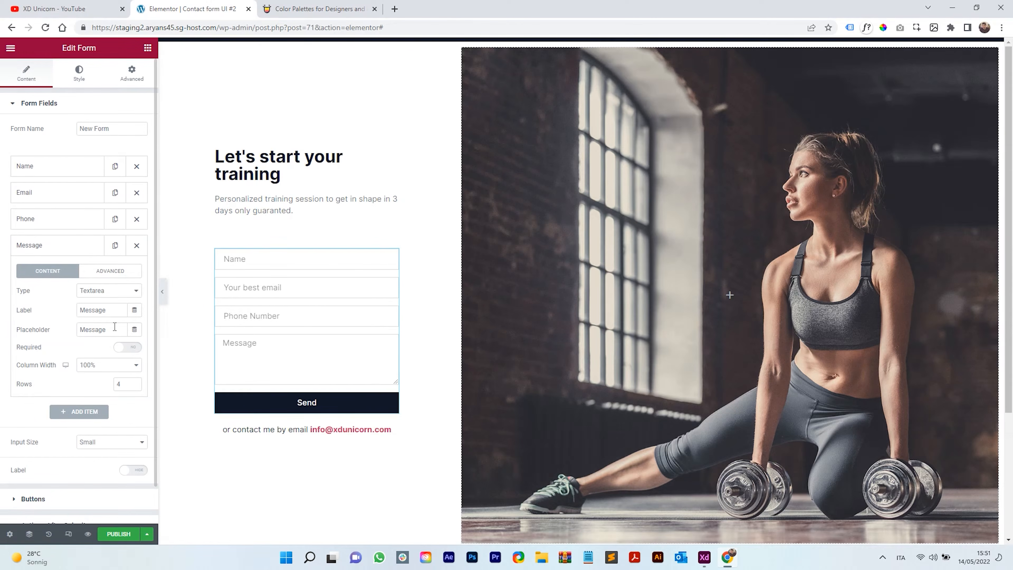
pyautogui.moveTo(108, 331); pyautogui.dragTo(78, 332)
pyautogui.hotkey('ctrl', 'v')
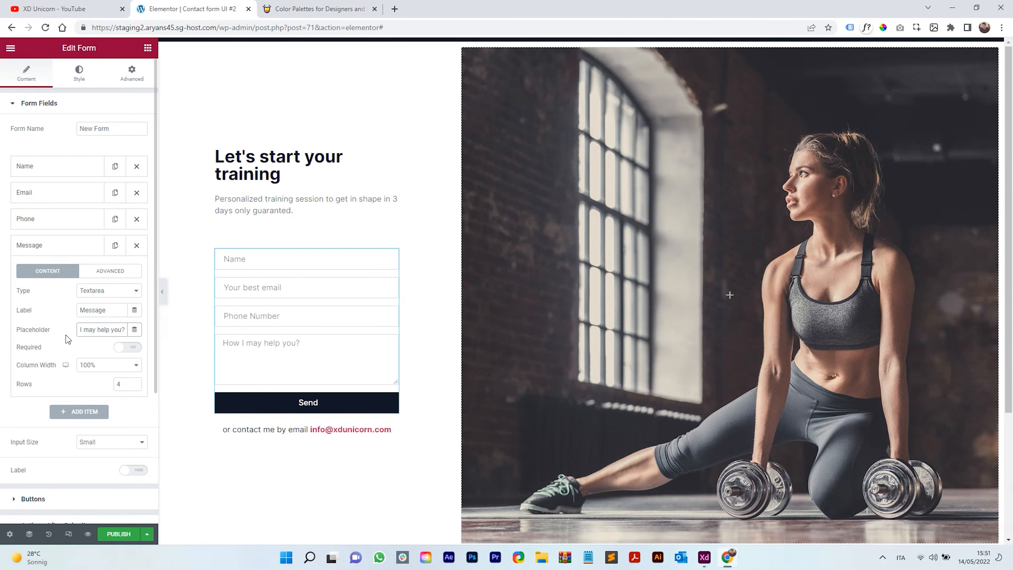
pyautogui.click(136, 382)
pyautogui.click(136, 382)
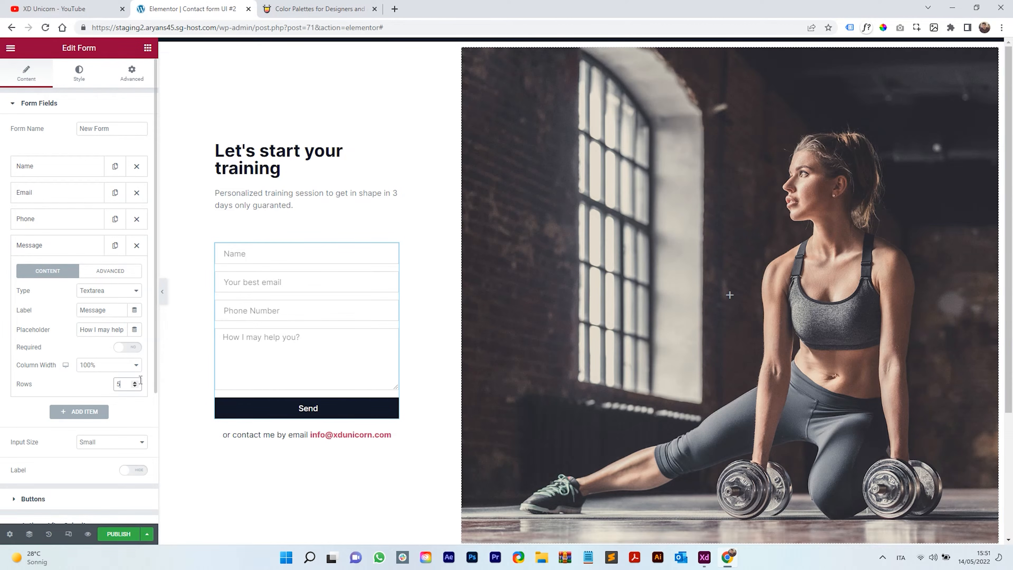
pyautogui.click(50, 244)
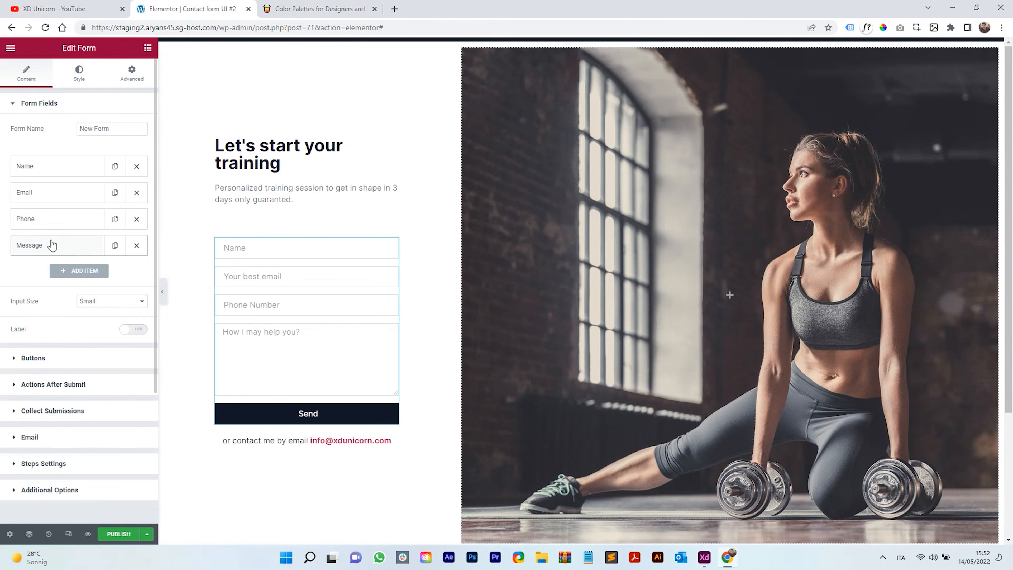
# - Change the form's submit button text to "Get Started"
pyautogui.click(51, 365)
pyautogui.moveTo(98, 303); pyautogui.dragTo(68, 306)
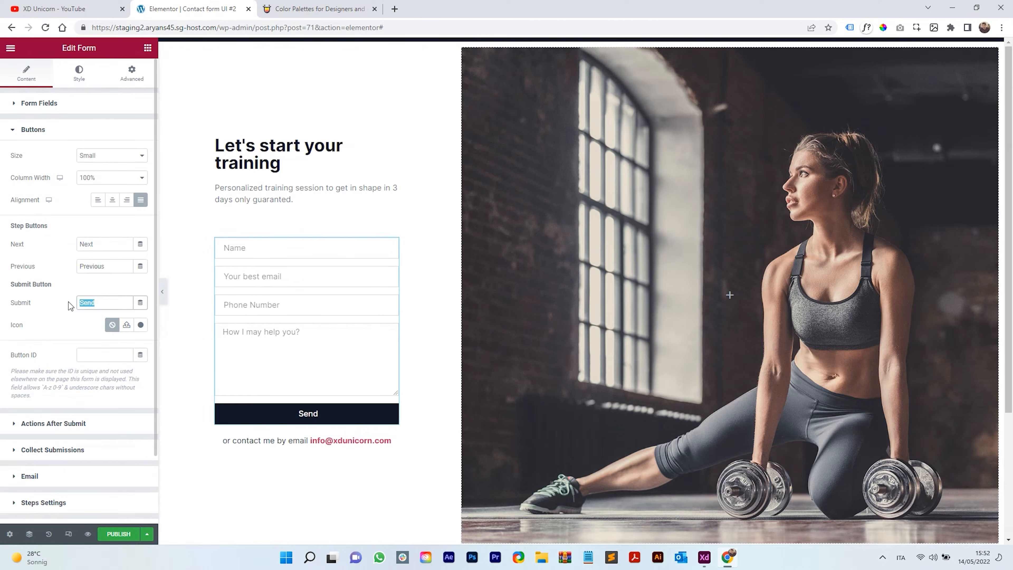
pyautogui.write('Get Started')
# - Compare the page preview with the Adobe XD design, switching between the browser and Adobe XD
pyautogui.click(162, 293)
pyautogui.click(702, 563)
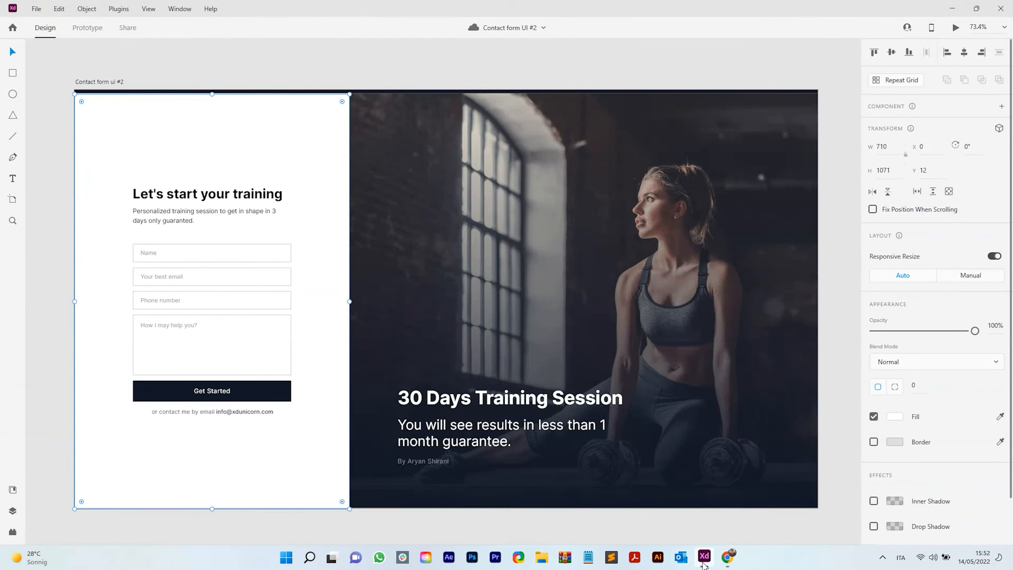
pyautogui.click(703, 564)
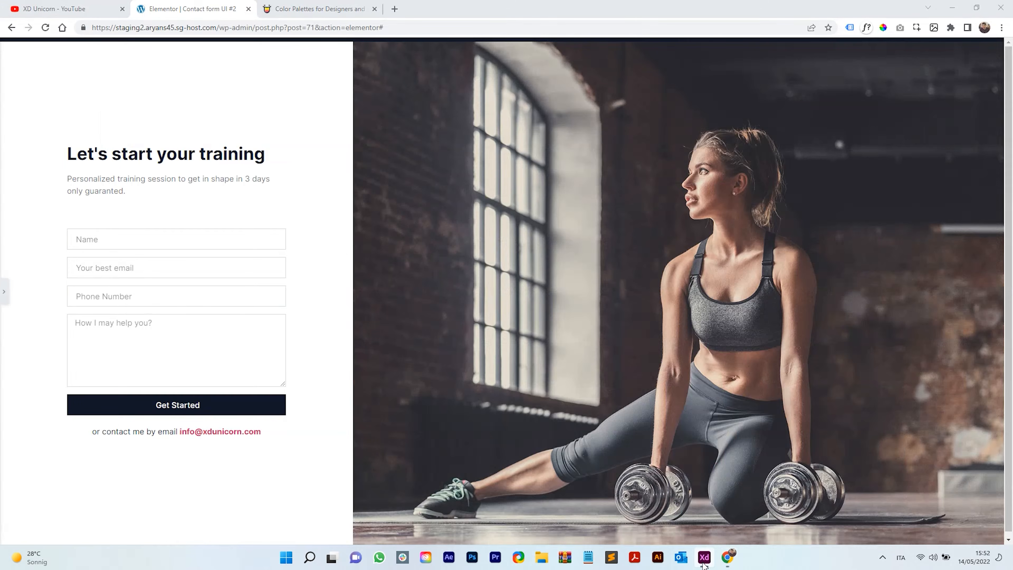
pyautogui.click(704, 563)
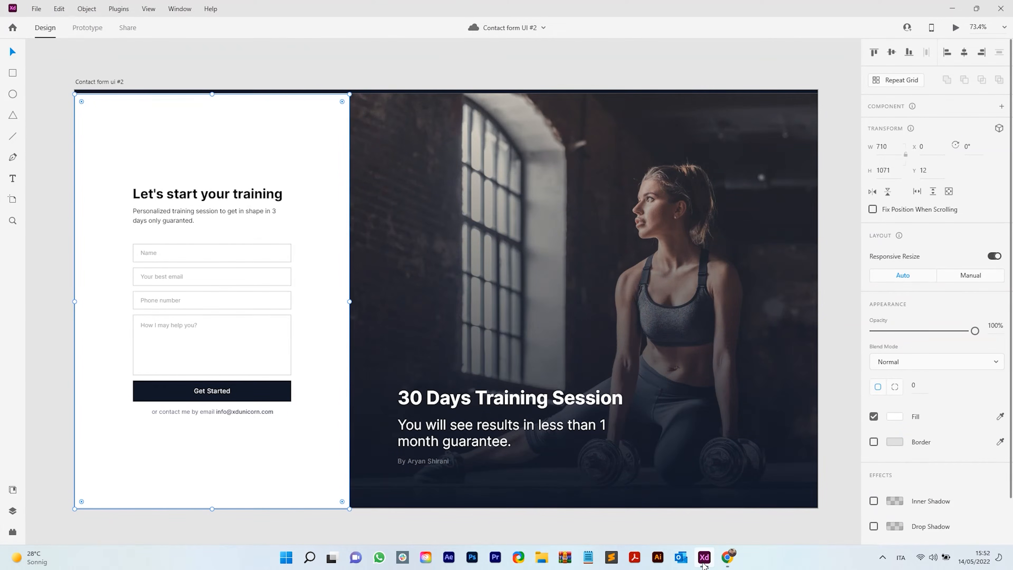
pyautogui.click(704, 564)
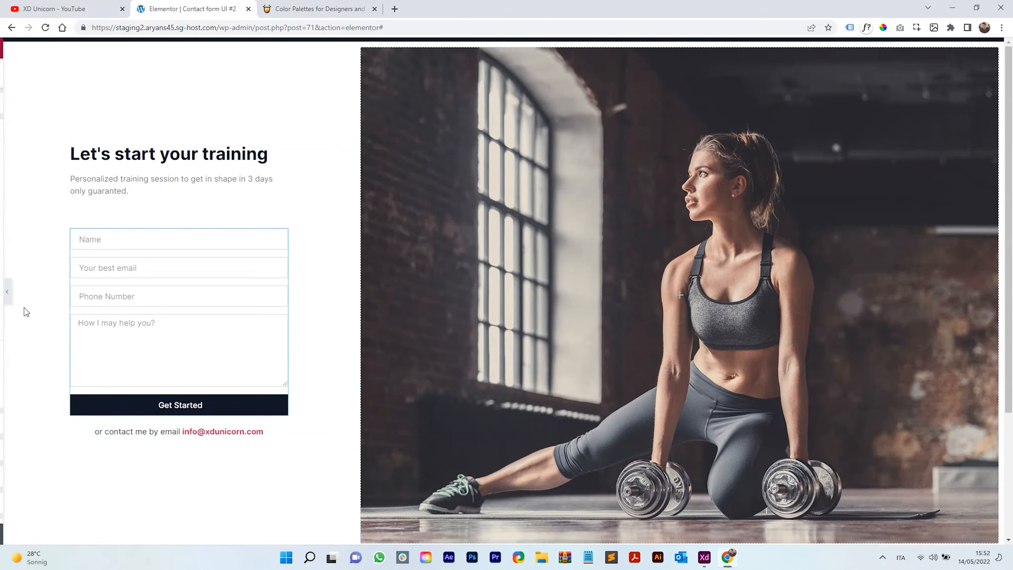
pyautogui.click(4, 292)
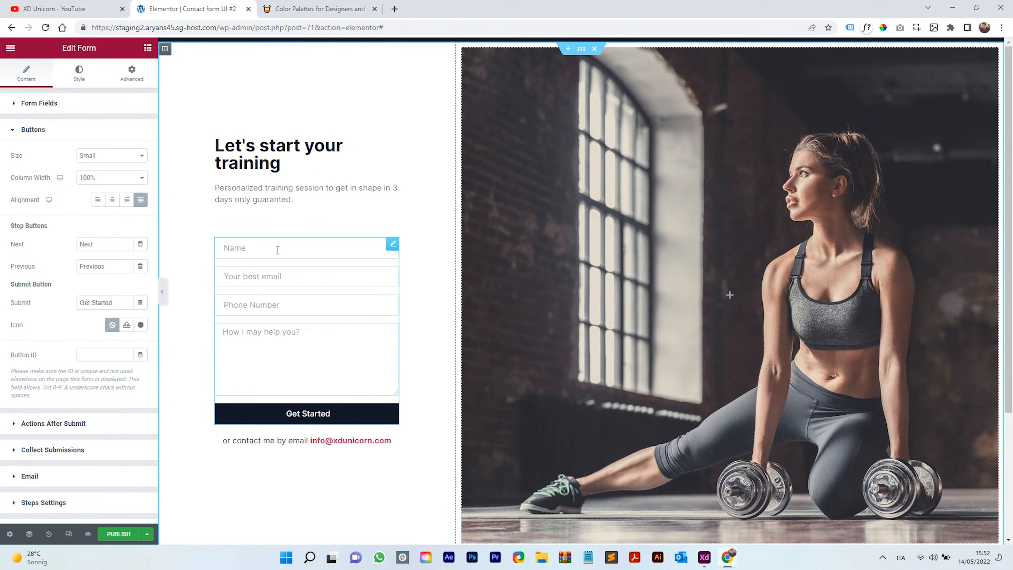
# - Set both the form's input size and its button size to Medium
pyautogui.click(35, 76)
pyautogui.click(101, 302)
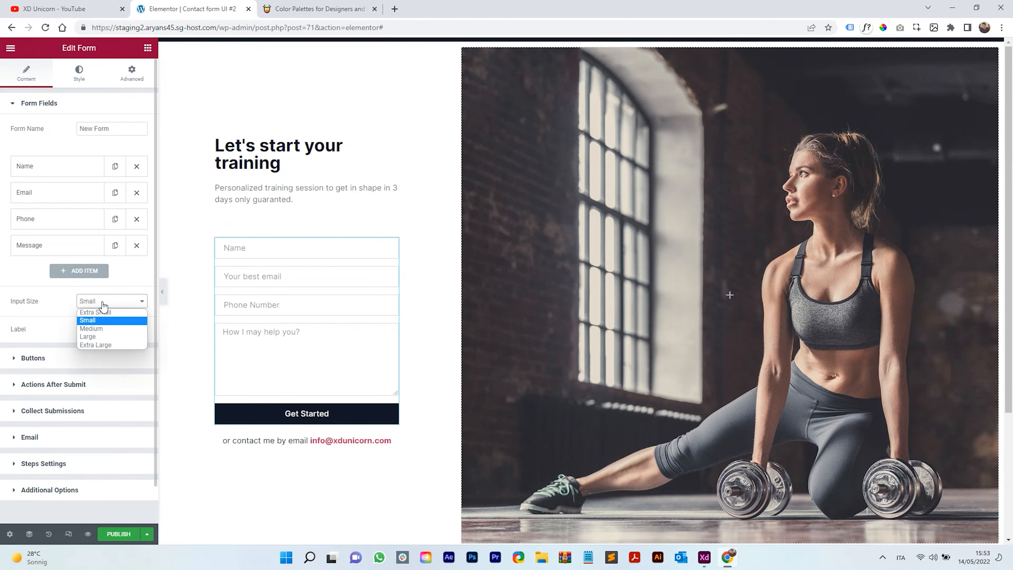
pyautogui.click(105, 329)
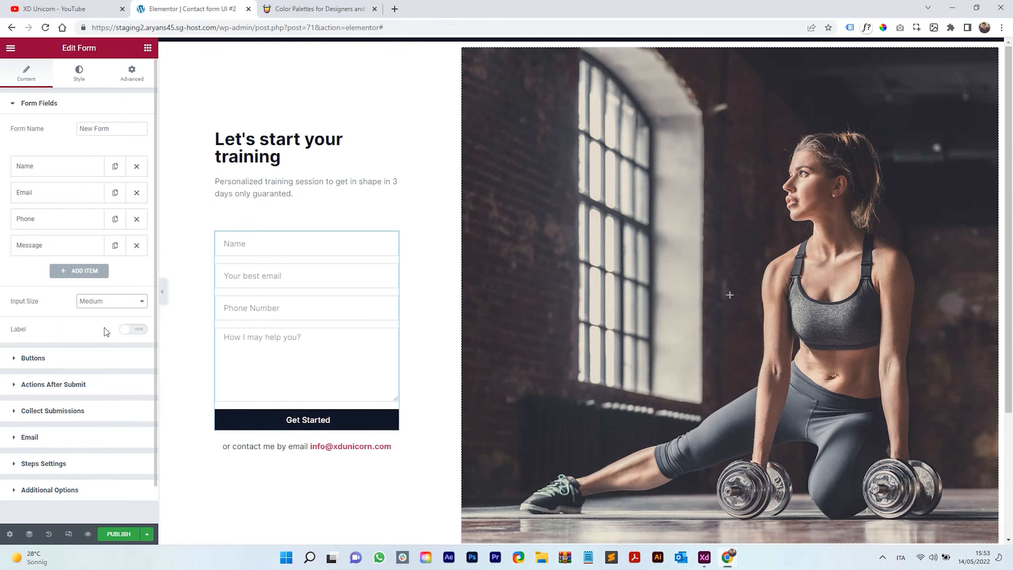
pyautogui.click(88, 360)
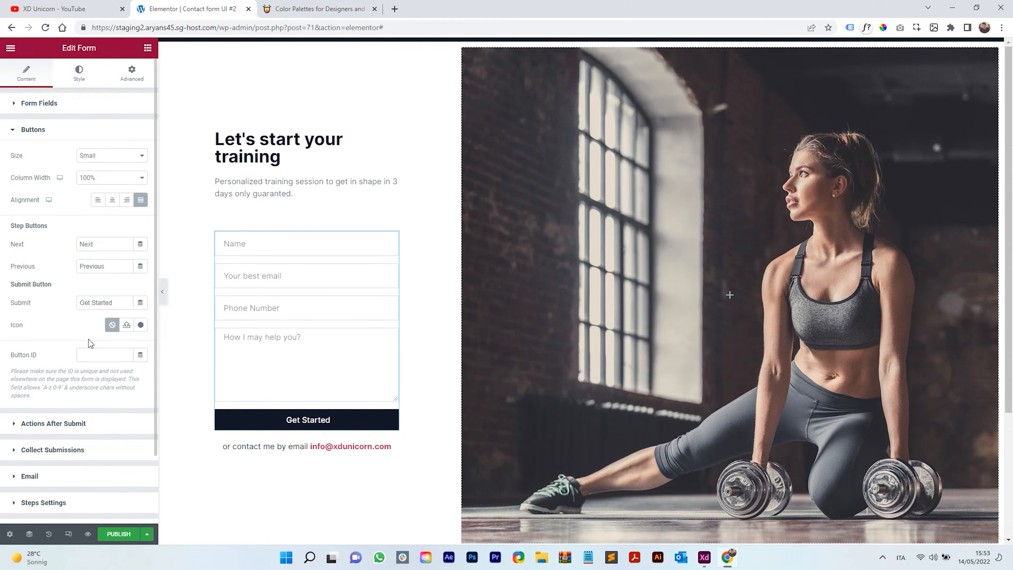
pyautogui.click(105, 159)
pyautogui.click(103, 182)
# - Preview the page without the editing panel and try out the Name field
pyautogui.click(162, 291)
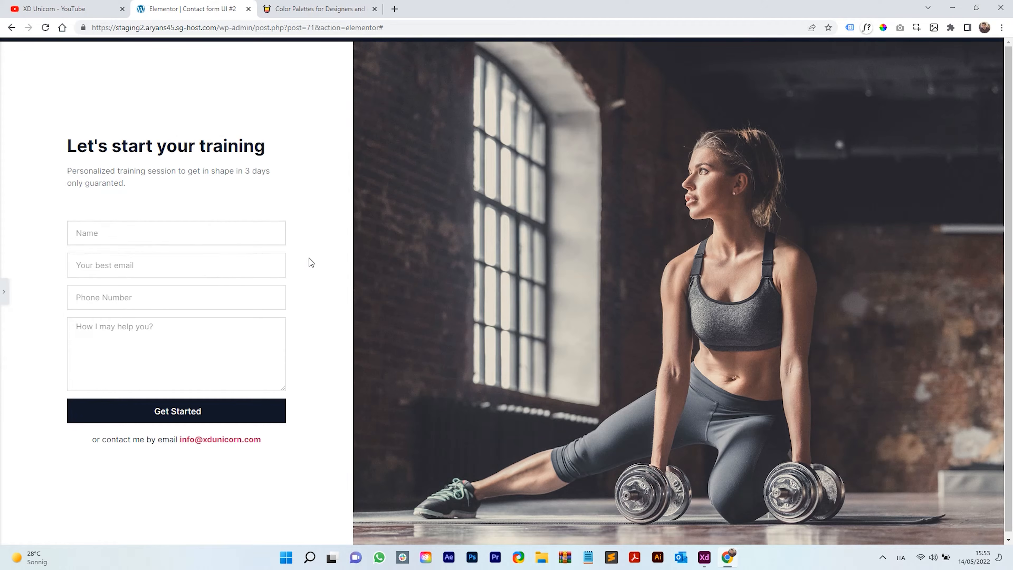
pyautogui.click(237, 243)
pyautogui.doubleClick(194, 235)
pyautogui.press('BackSpace')
pyautogui.click(4, 291)
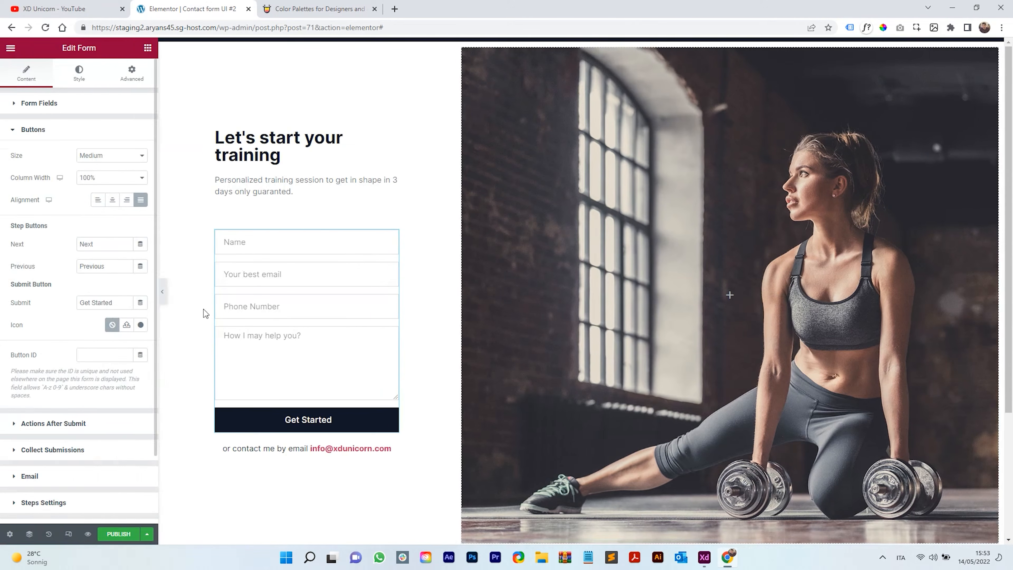
pyautogui.click(162, 291)
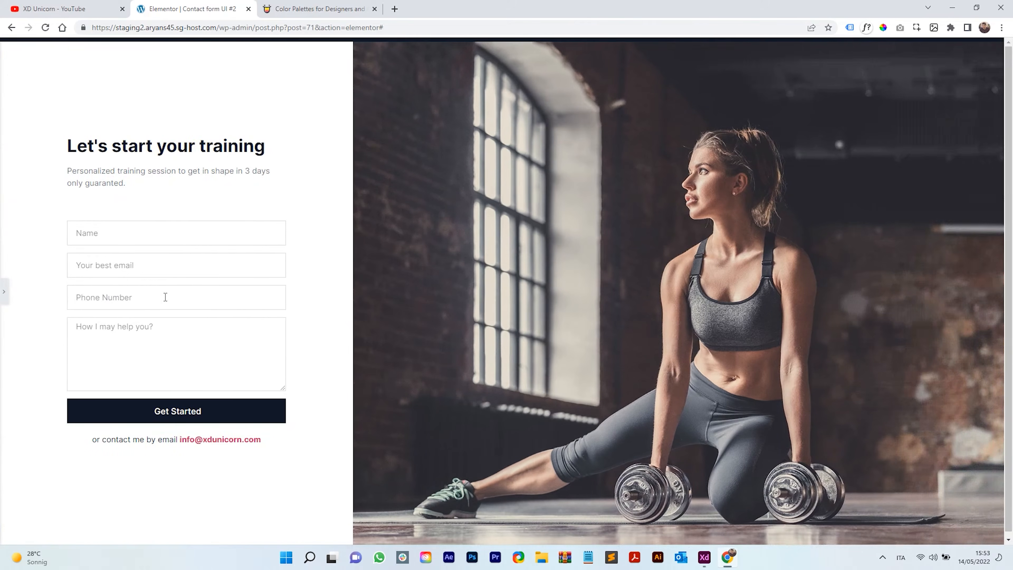
pyautogui.click(4, 292)
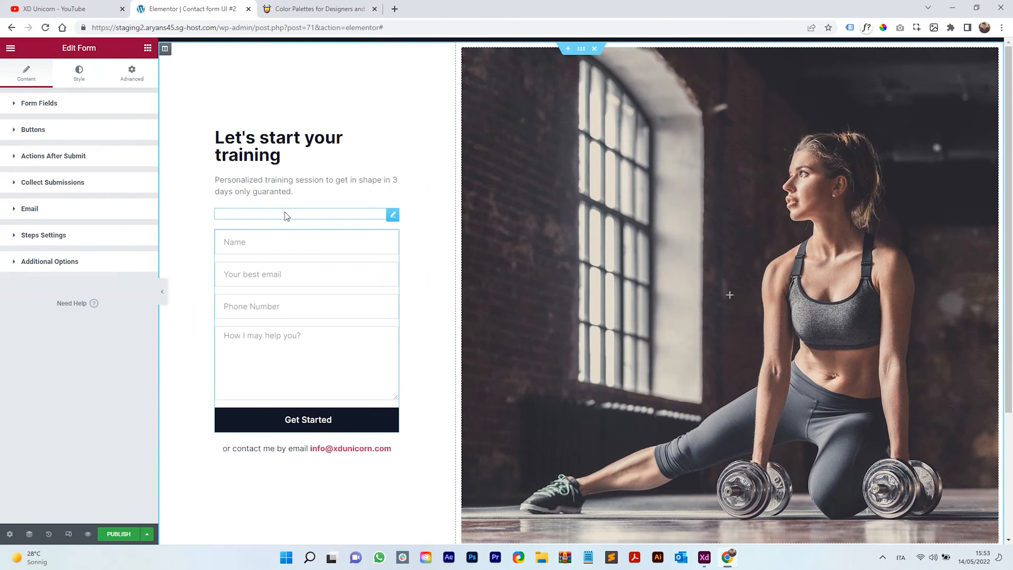
# - Set the spacer between the intro text and the form to 10 px and preview the page without the editing panel
pyautogui.click(285, 212)
pyautogui.moveTo(136, 144); pyautogui.dragTo(106, 147)
pyautogui.write('10')
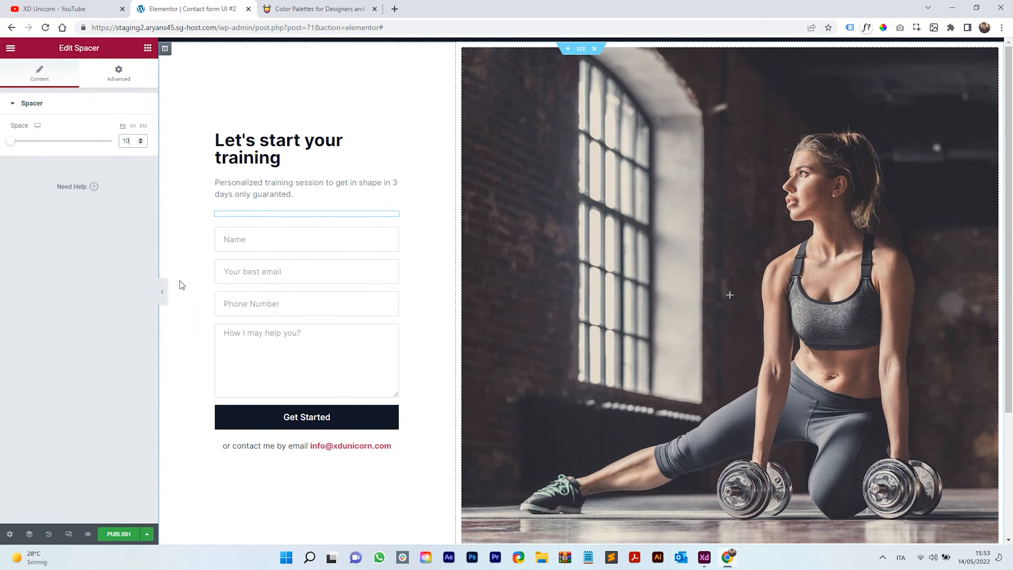
pyautogui.click(162, 291)
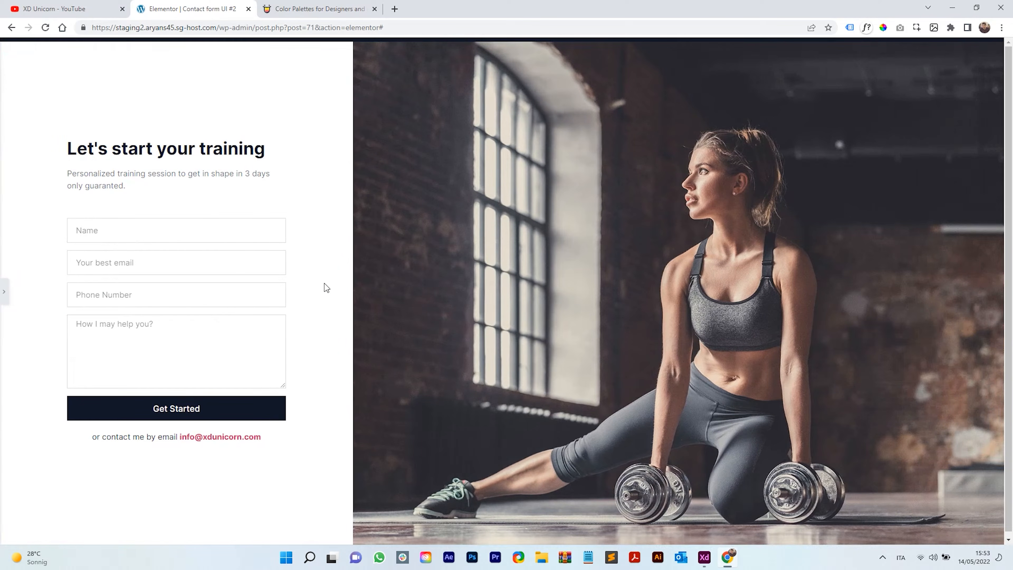
# - Examine the title, subtitle and author line over the photo in the Adobe XD design and return to the Elementor editor
pyautogui.click(705, 559)
pyautogui.click(504, 395)
pyautogui.click(475, 433)
pyautogui.click(447, 455)
pyautogui.click(447, 462)
pyautogui.click(709, 559)
pyautogui.click(4, 291)
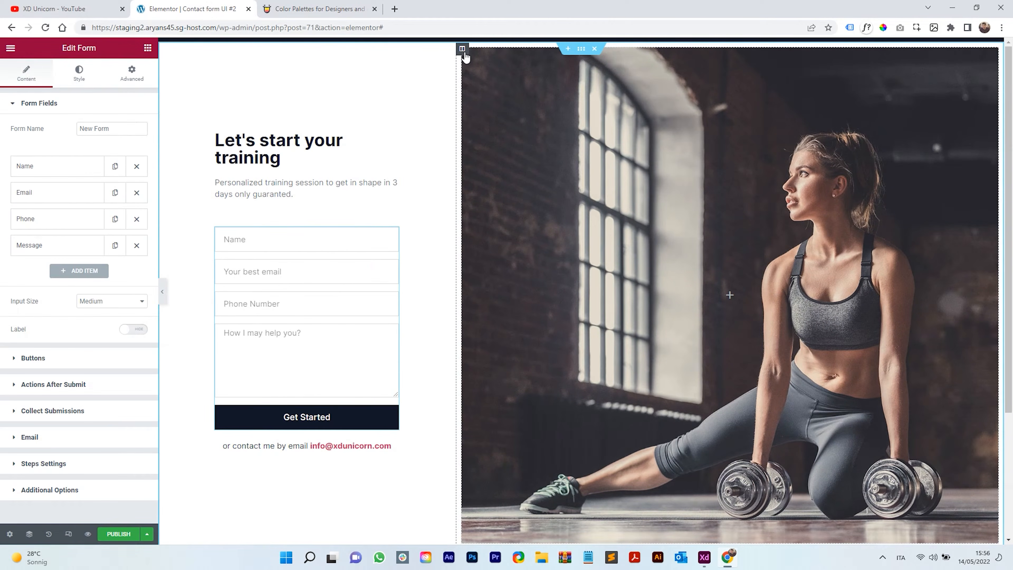
# - Add a Heading widget to the photo column and set its text color to white (#FFFFFF)
pyautogui.click(462, 48)
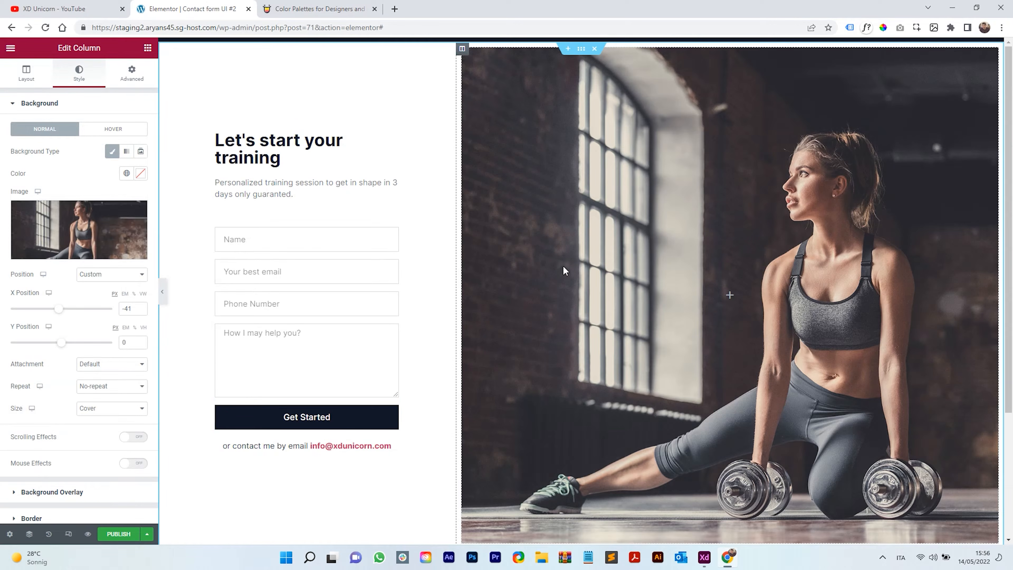
pyautogui.click(147, 48)
pyautogui.moveTo(117, 176); pyautogui.dragTo(731, 277)
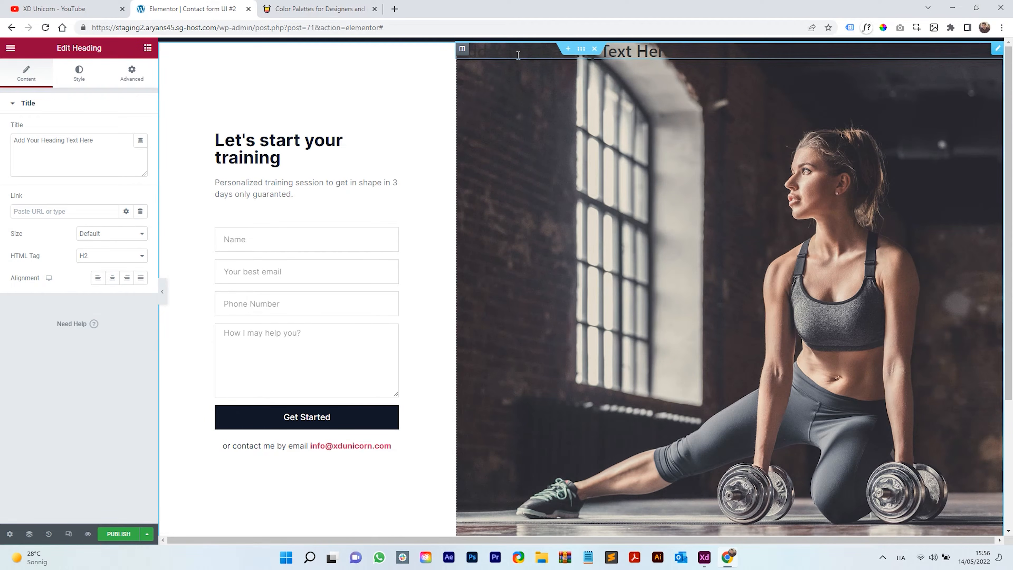
pyautogui.click(79, 72)
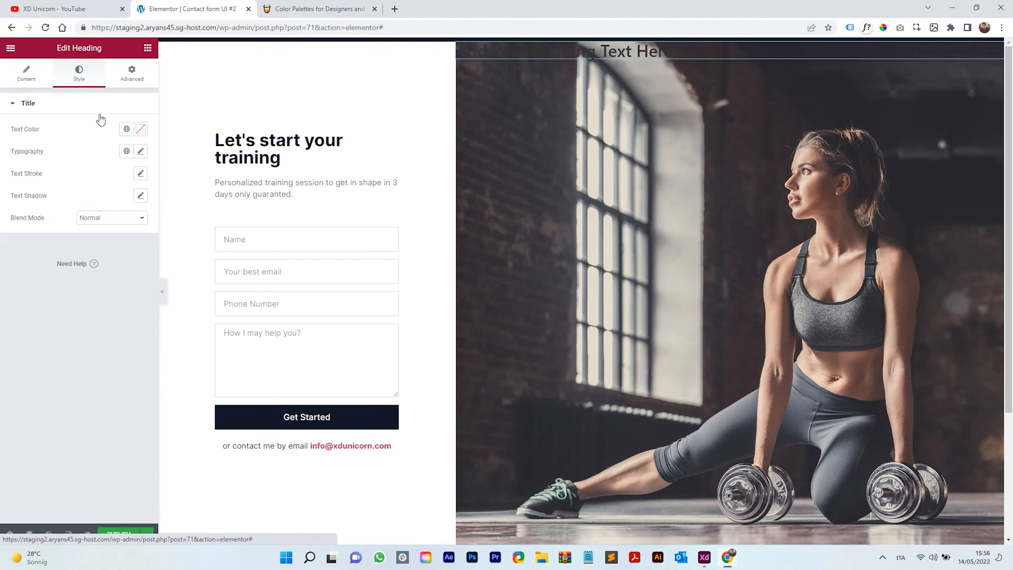
pyautogui.click(140, 128)
pyautogui.moveTo(76, 180); pyautogui.dragTo(2, 138)
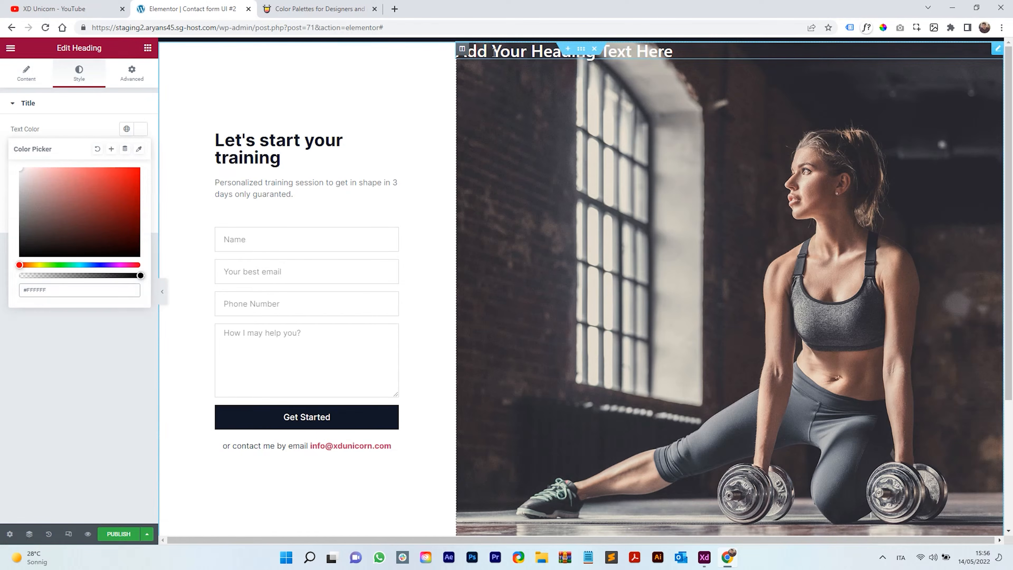
# - Set the photo column's vertical alignment to Bottom
pyautogui.click(462, 50)
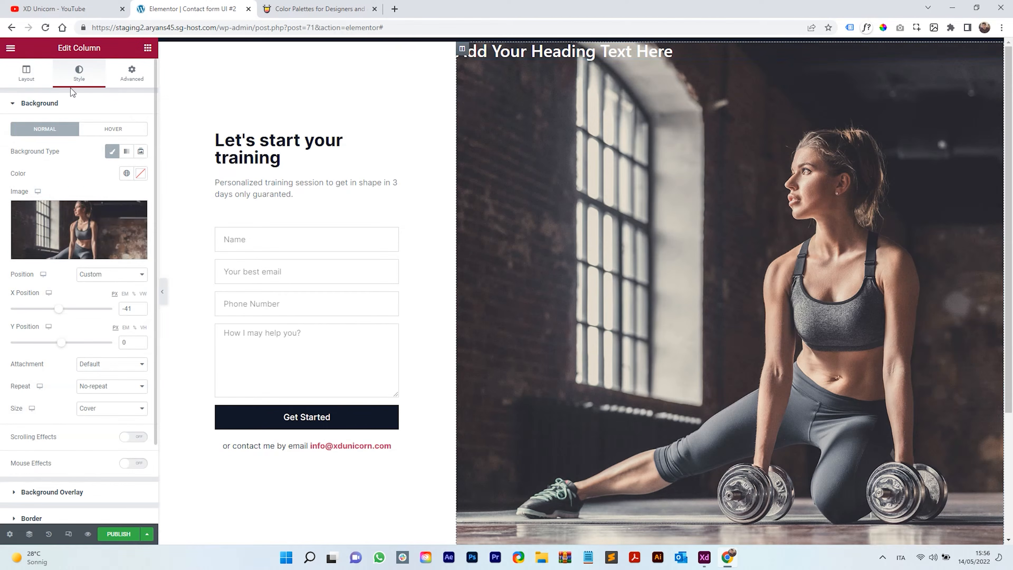
pyautogui.click(35, 82)
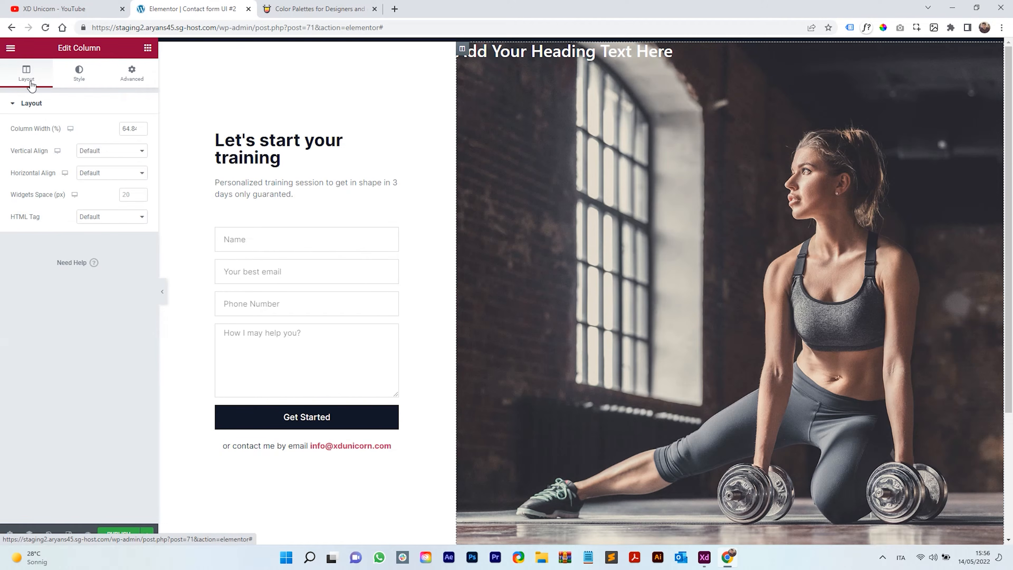
pyautogui.click(82, 152)
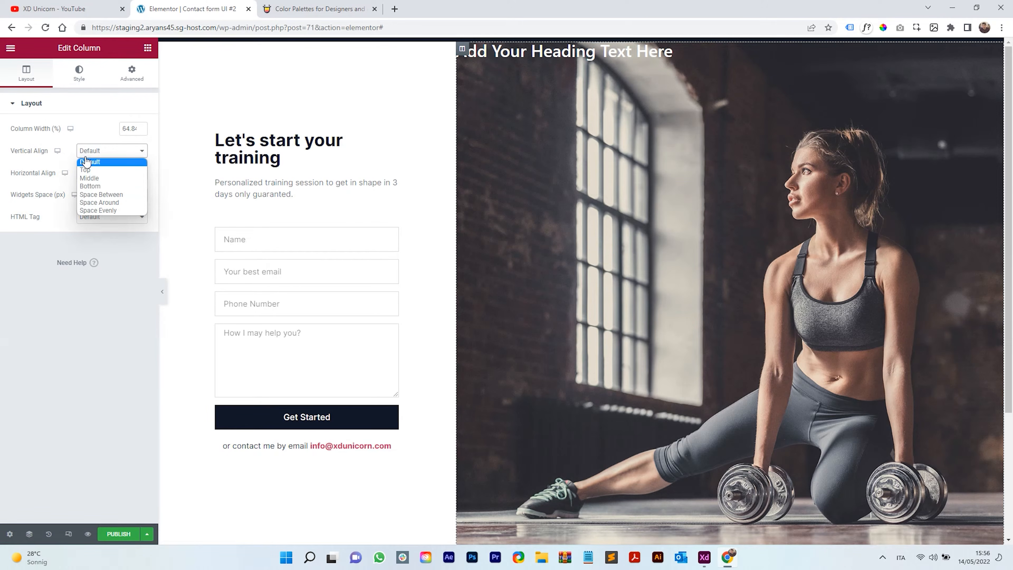
pyautogui.click(107, 186)
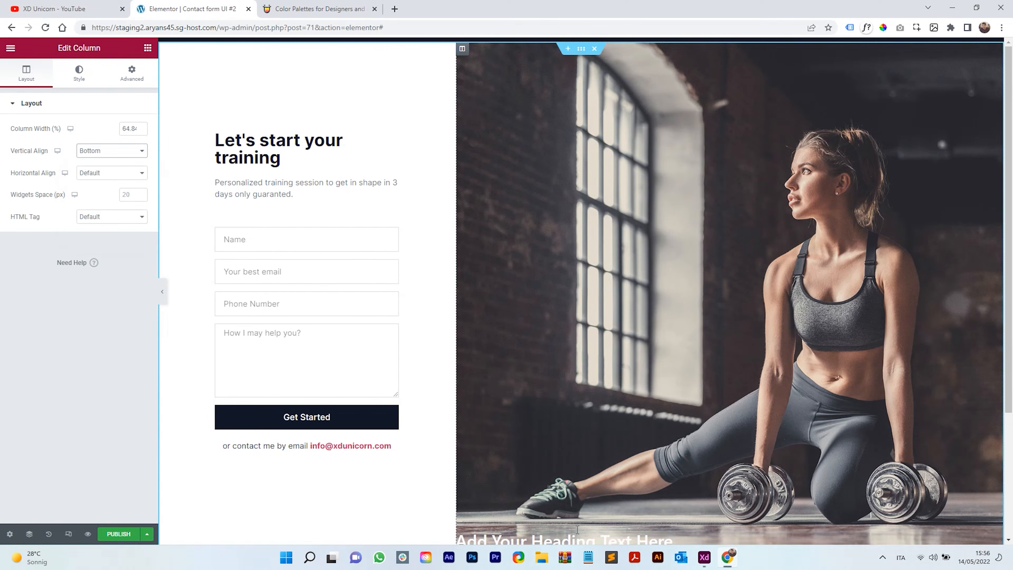
pyautogui.scroll(-1, 573, 504)
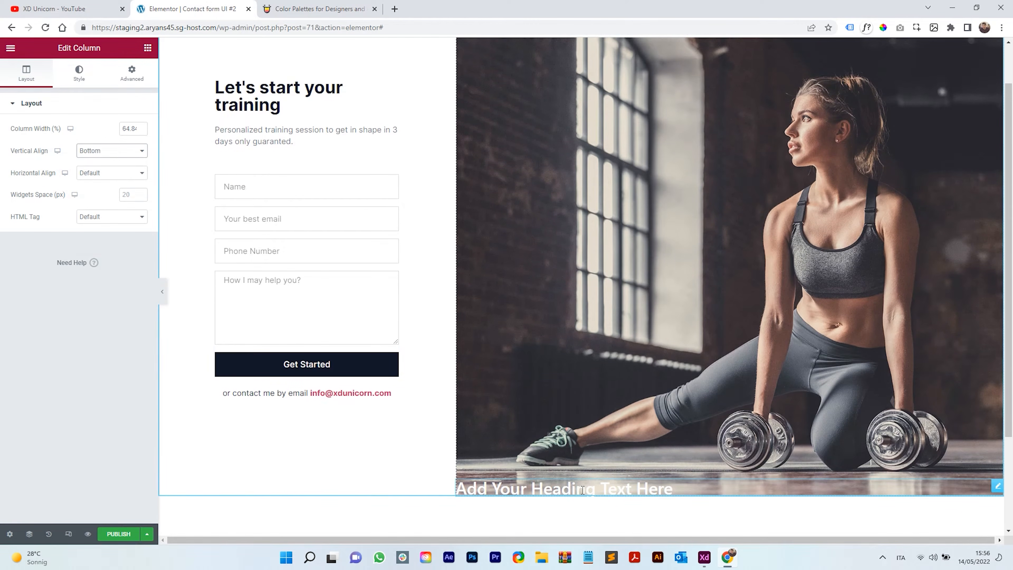
pyautogui.scroll(-1, 597, 454)
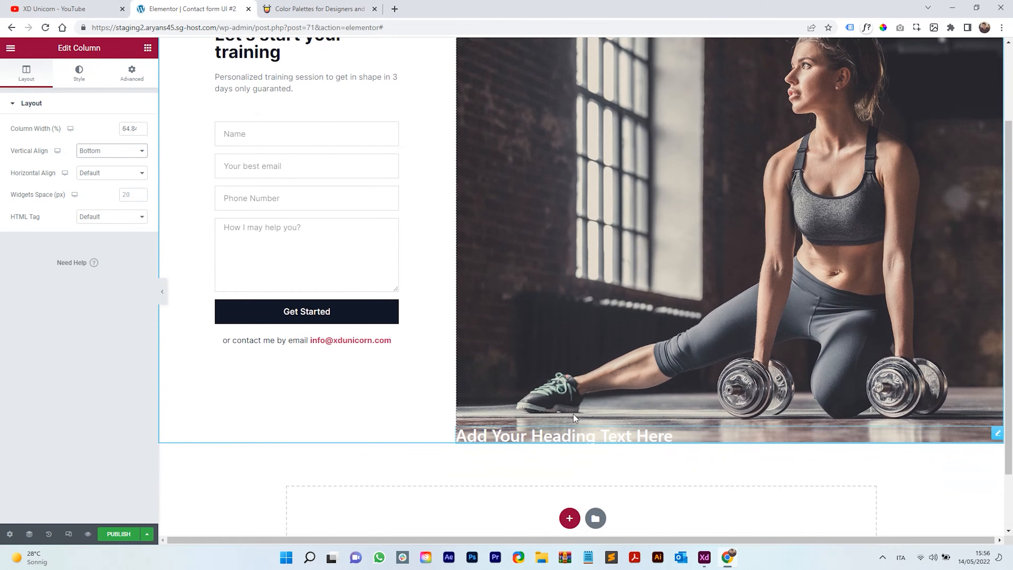
# - Duplicate the heading over the photo and add a Text Editor widget below the two headings
pyautogui.rightClick(999, 436)
pyautogui.click(970, 415)
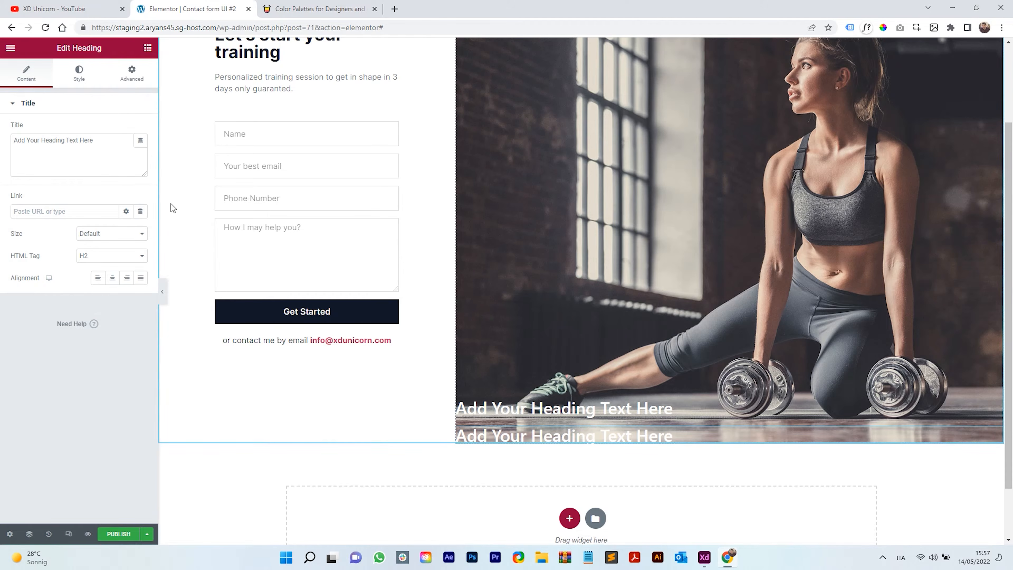
pyautogui.click(147, 48)
pyautogui.moveTo(117, 223); pyautogui.dragTo(536, 441)
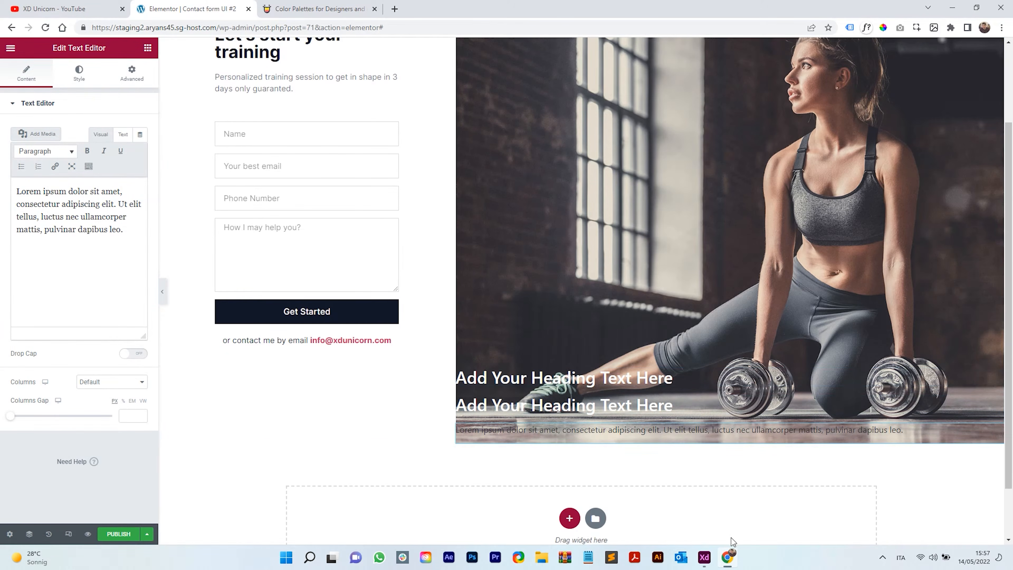
# - Copy the title "30 Days Training Session" from the Adobe XD design into the upper heading in Elementor
pyautogui.click(704, 557)
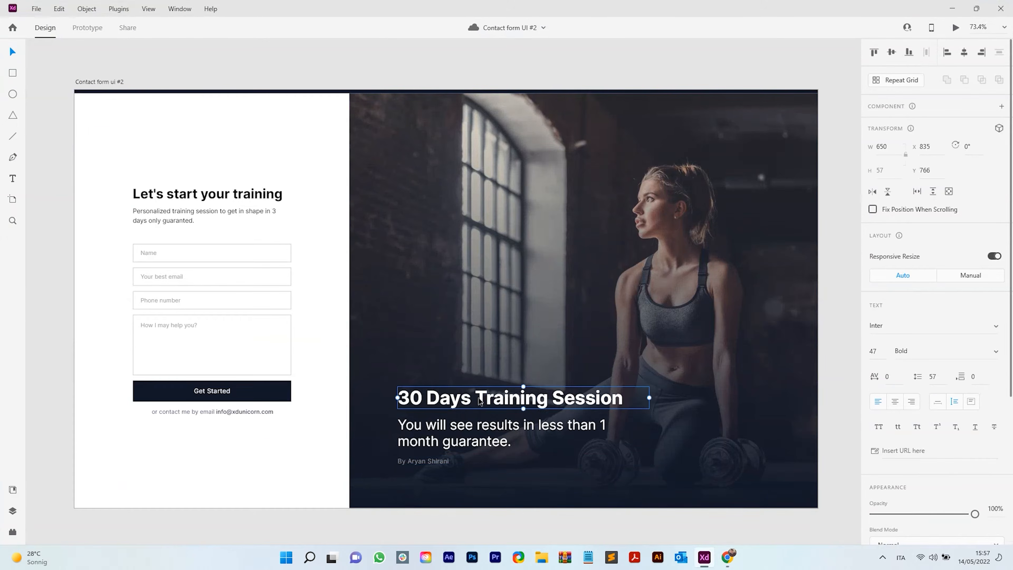
pyautogui.doubleClick(451, 401)
pyautogui.hotkey('ctrl', 'c')
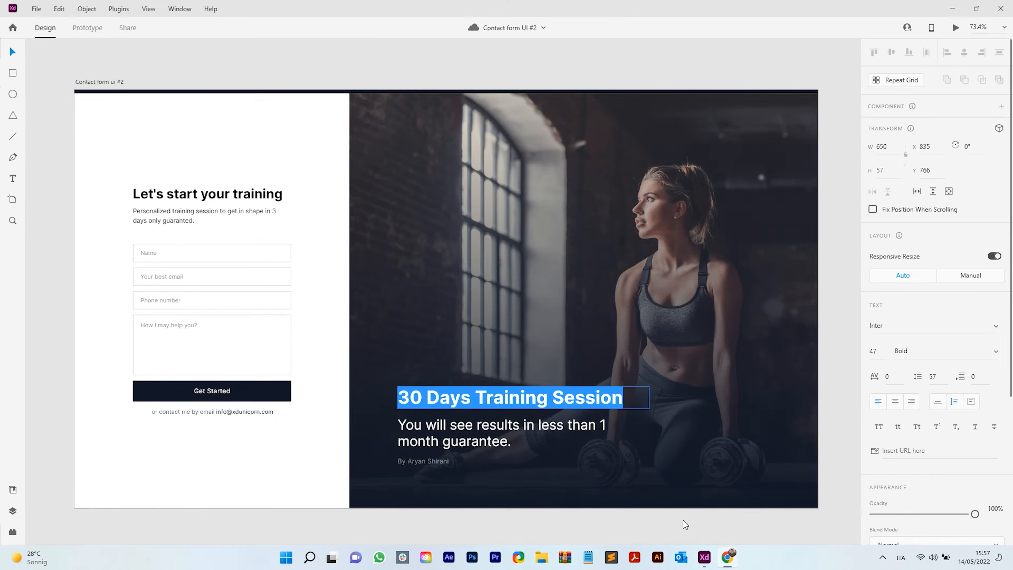
pyautogui.click(705, 557)
pyautogui.click(582, 372)
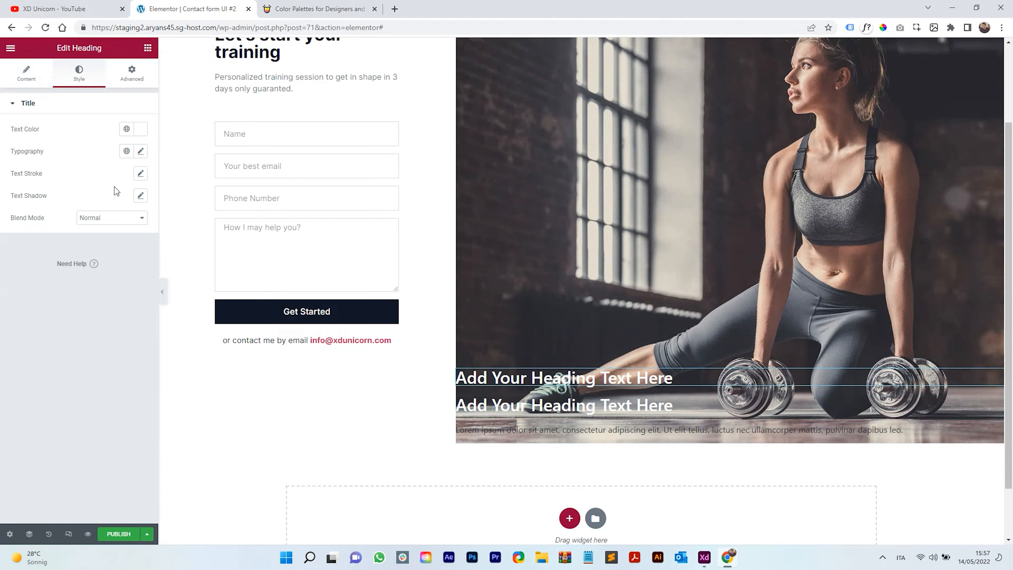
pyautogui.click(34, 83)
pyautogui.moveTo(94, 140); pyautogui.dragTo(11, 140)
pyautogui.hotkey('ctrl', 'v')
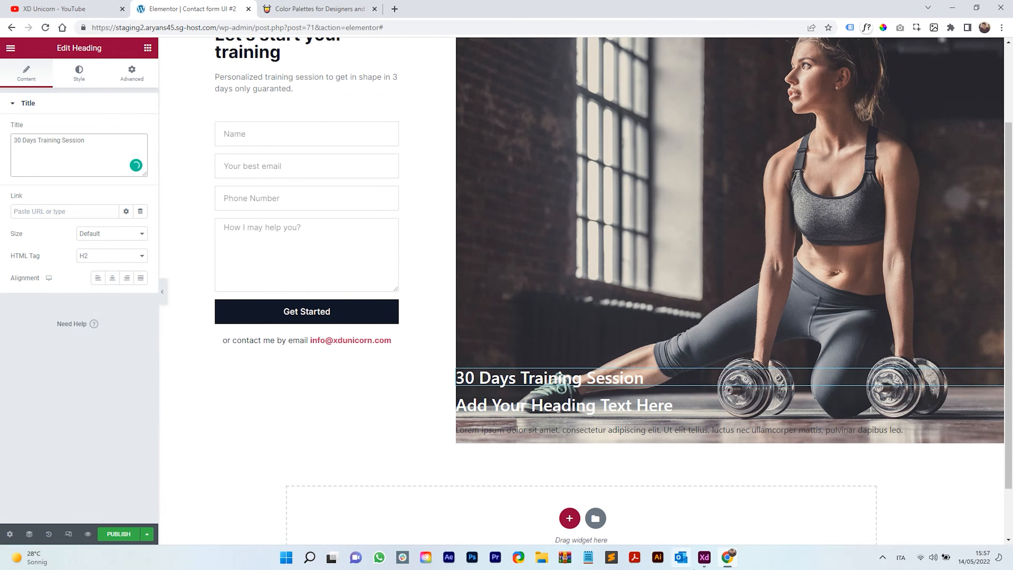
# - Copy the subtitle "You will see results in less than 1 month guarantee." from Adobe XD into the second heading in Elementor
pyautogui.click(705, 557)
pyautogui.click(495, 439)
pyautogui.doubleClick(499, 439)
pyautogui.hotkey('ctrl', 'c')
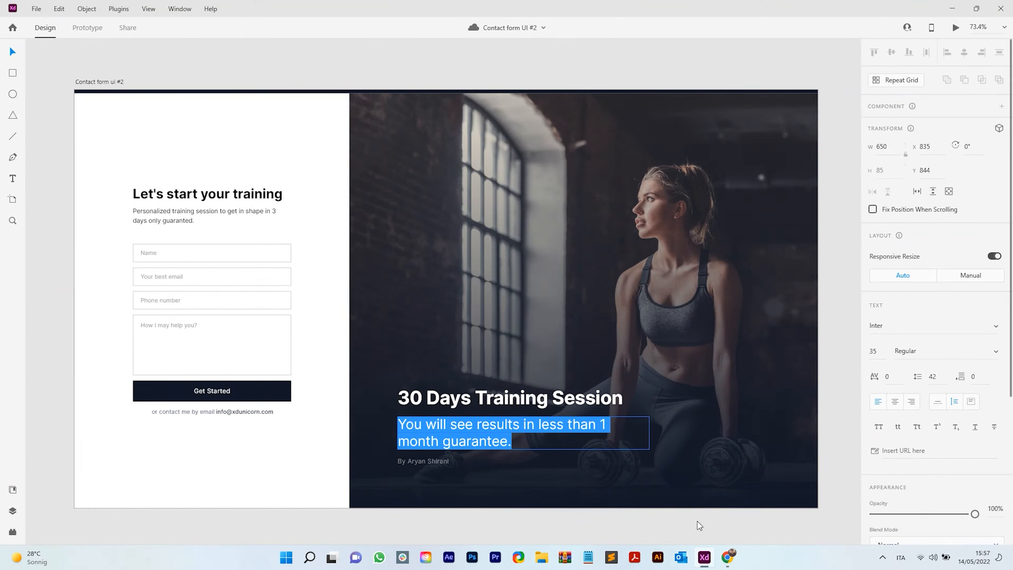
pyautogui.click(728, 558)
pyautogui.click(557, 408)
pyautogui.moveTo(94, 140); pyautogui.dragTo(12, 139)
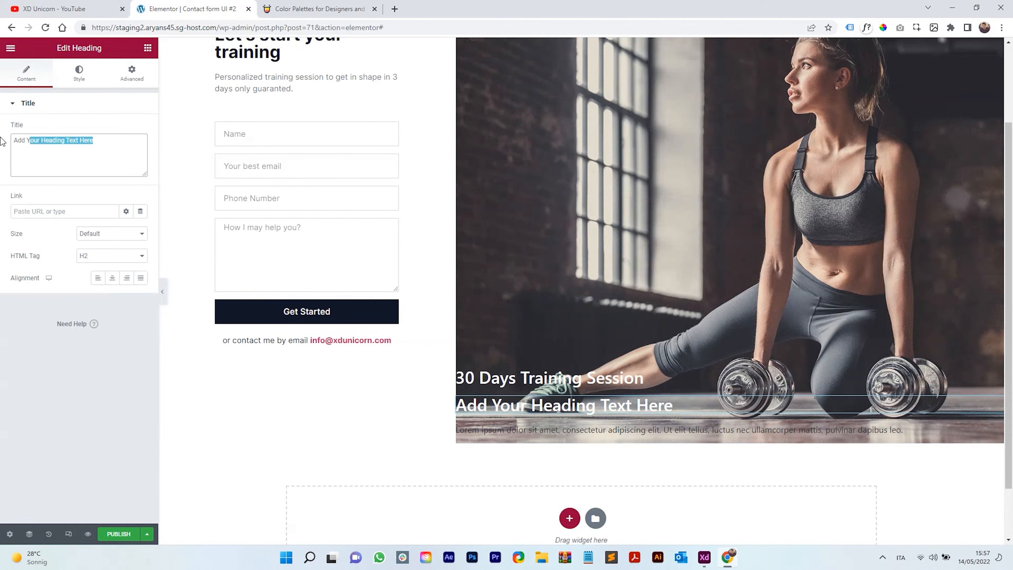
pyautogui.hotkey('ctrl', 'v')
# - Replace the Text Editor widget's placeholder text in Elementor with the author line copied from the Adobe XD design
pyautogui.click(704, 557)
pyautogui.click(433, 462)
pyautogui.doubleClick(435, 462)
pyautogui.hotkey('ctrl', 'c')
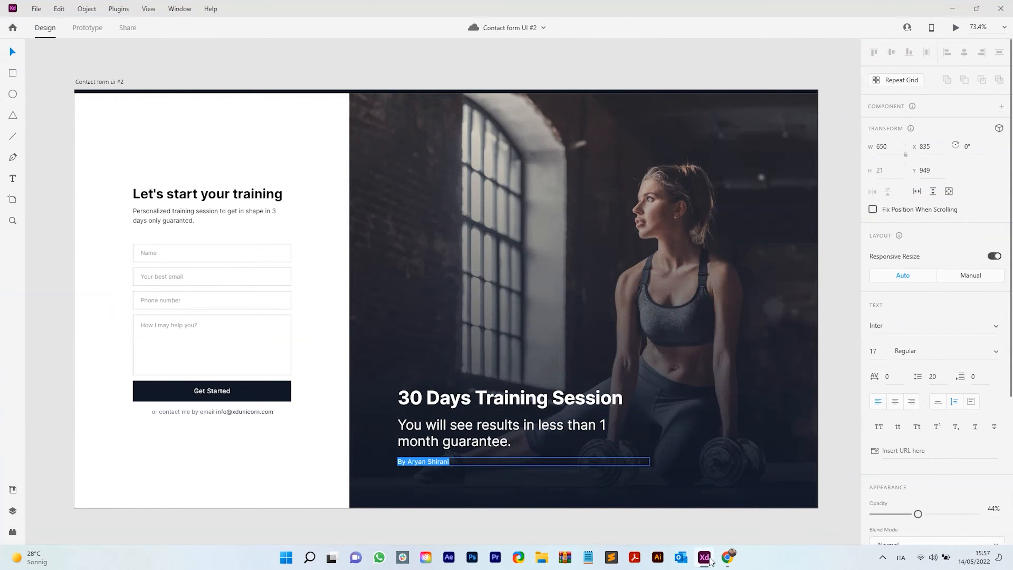
pyautogui.click(728, 557)
pyautogui.click(598, 430)
pyautogui.hotkey('ctrl', 'a')
pyautogui.hotkey('ctrl', 'v')
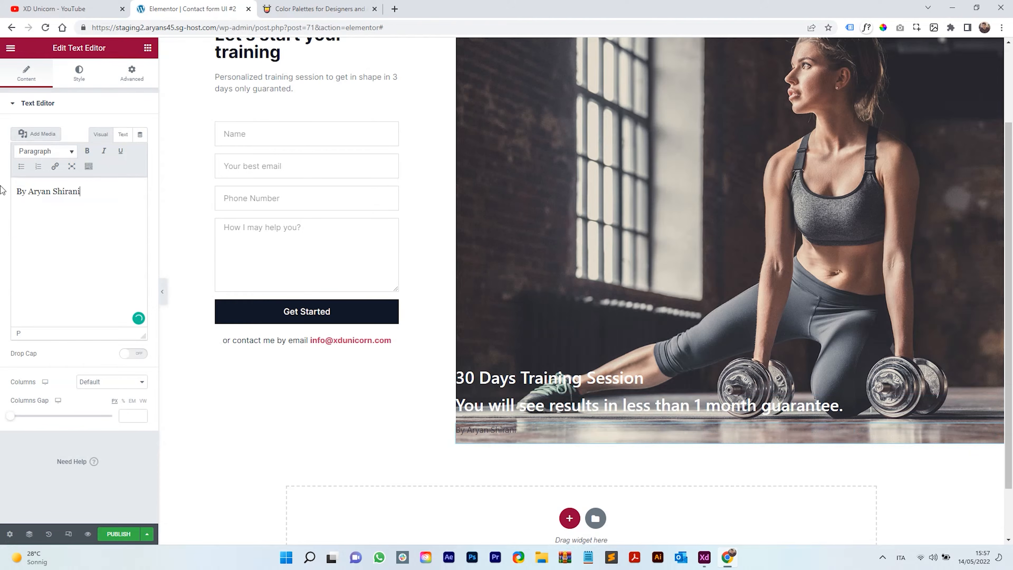
# - Check the title's font settings in the Adobe XD design and set the Elementor title heading's size to 47 px
pyautogui.click(630, 384)
pyautogui.click(704, 558)
pyautogui.click(514, 400)
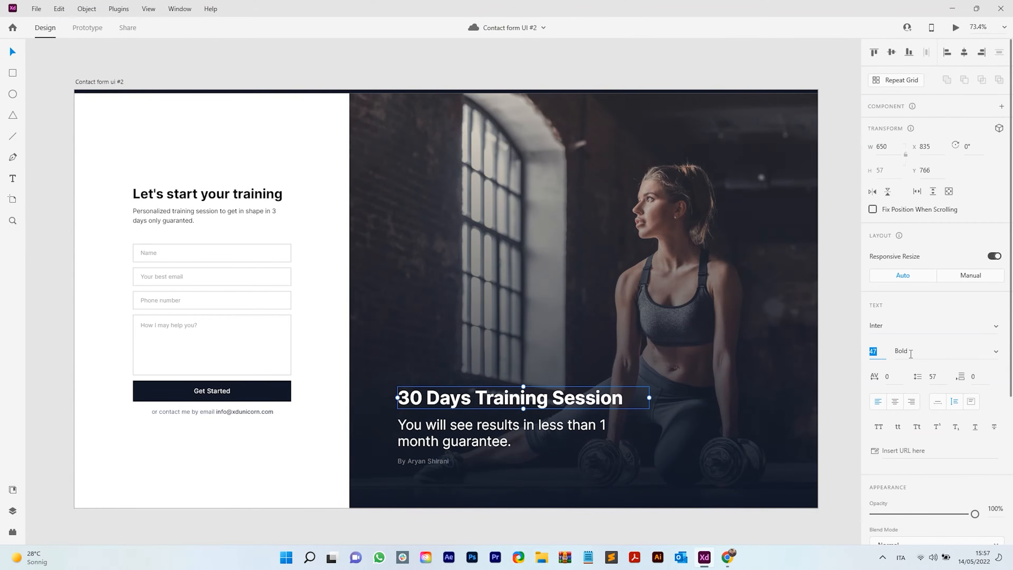
pyautogui.click(727, 557)
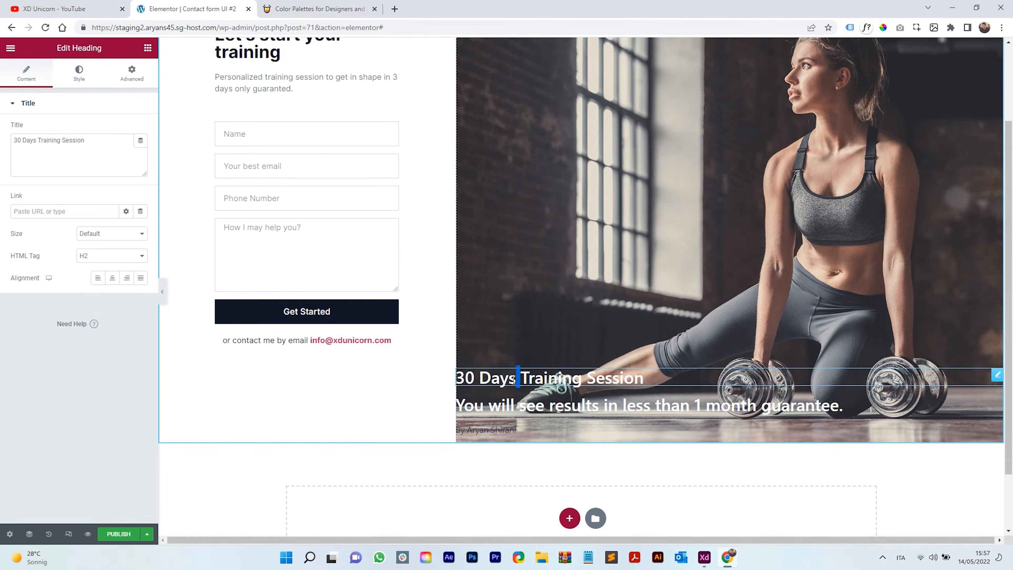
pyautogui.click(79, 78)
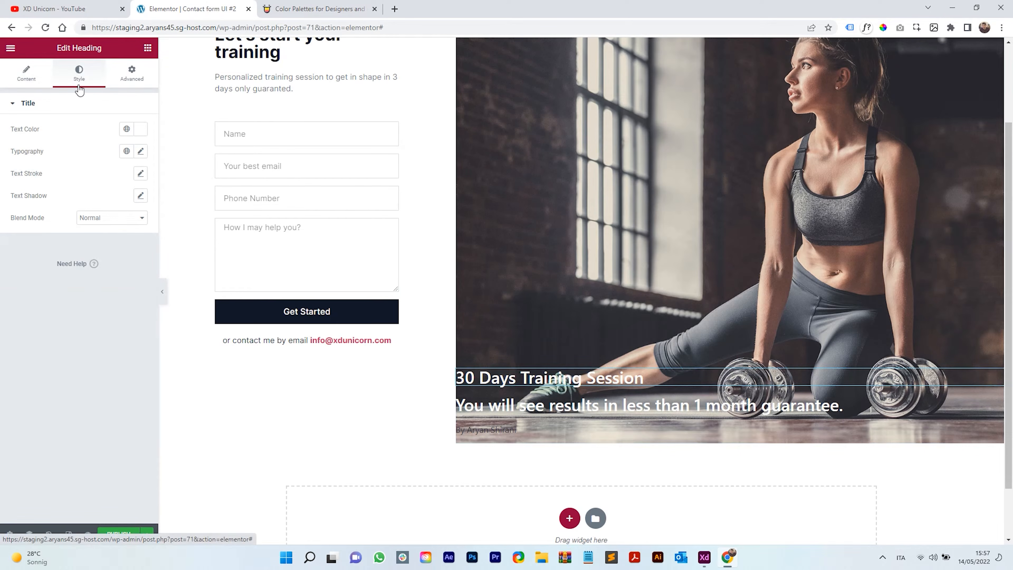
pyautogui.click(141, 152)
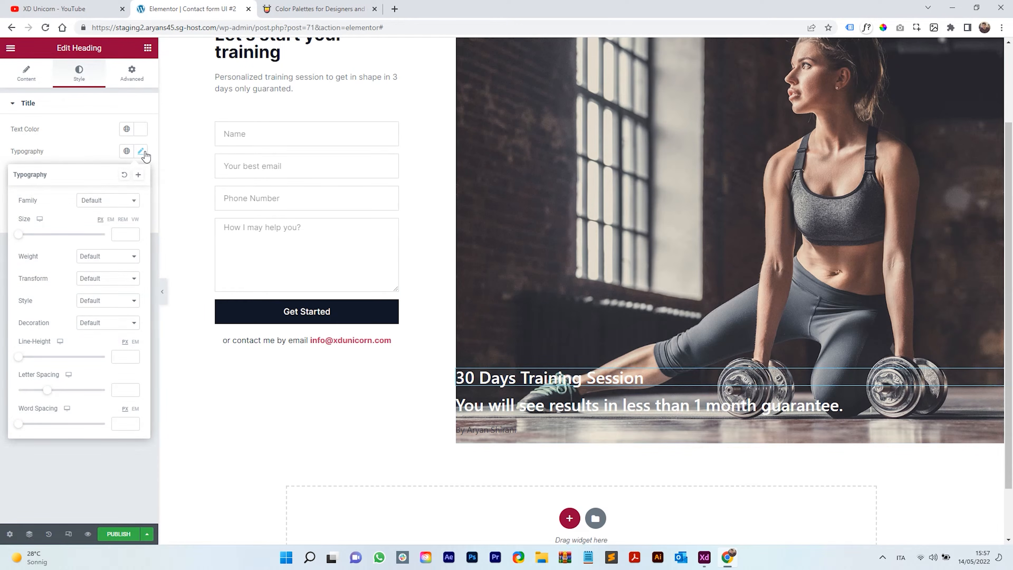
pyautogui.click(122, 234)
pyautogui.write('47')
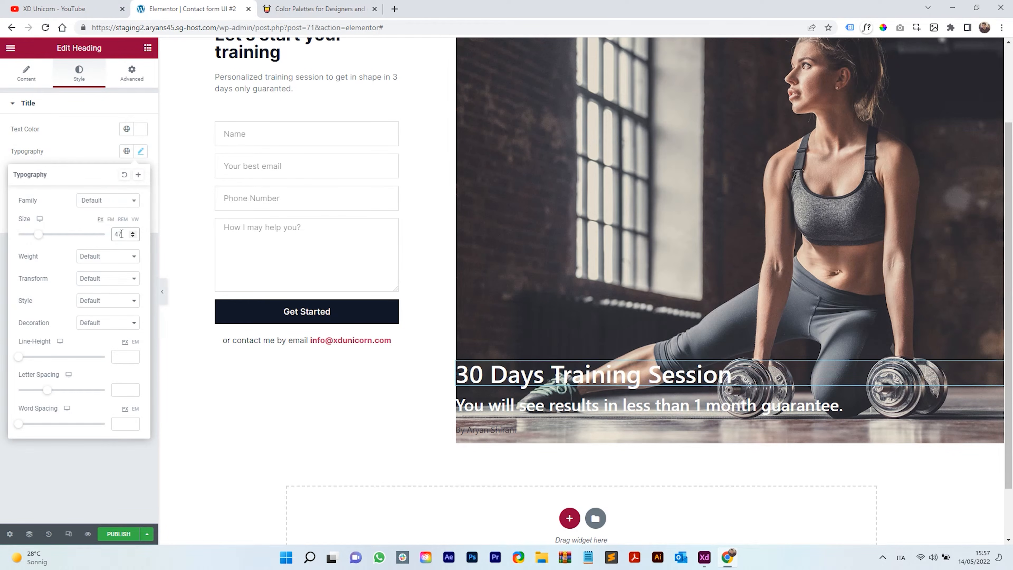
# - Set the title heading's font family to Inter and its weight to 700, comparing it with the Adobe XD design
pyautogui.click(102, 203)
pyautogui.write('inter')
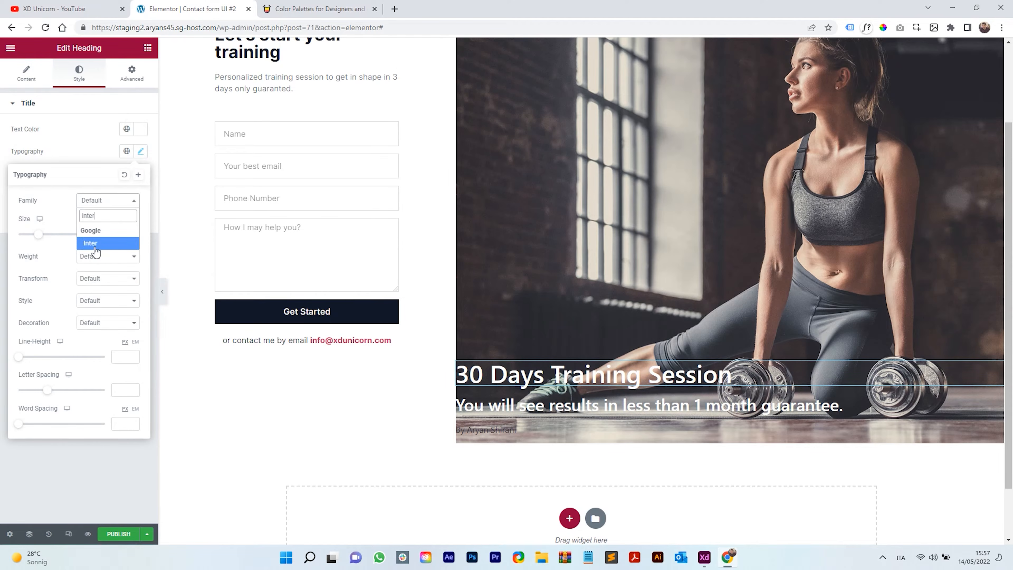
pyautogui.click(98, 242)
pyautogui.click(97, 256)
pyautogui.click(103, 325)
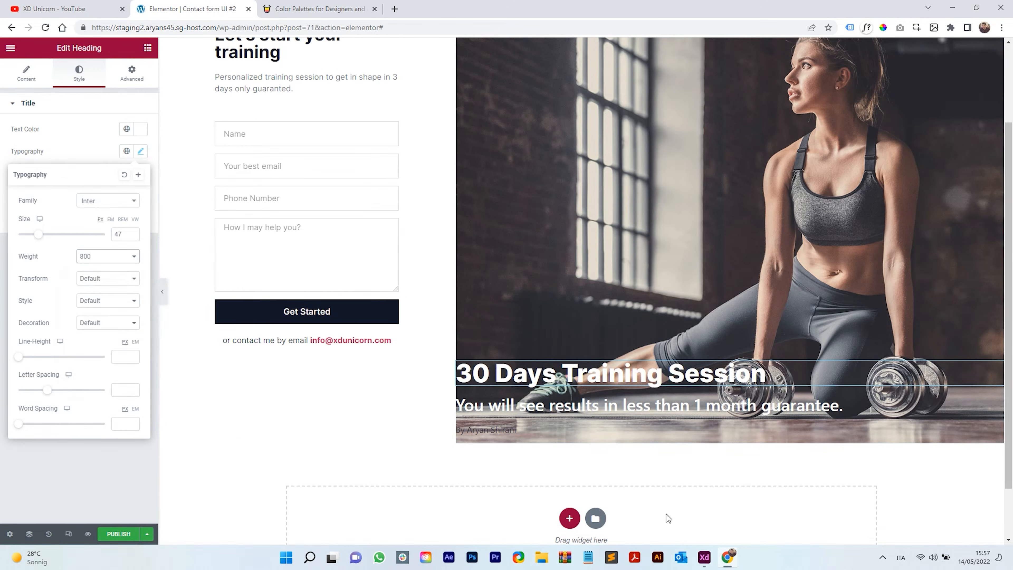
pyautogui.click(703, 559)
pyautogui.click(727, 558)
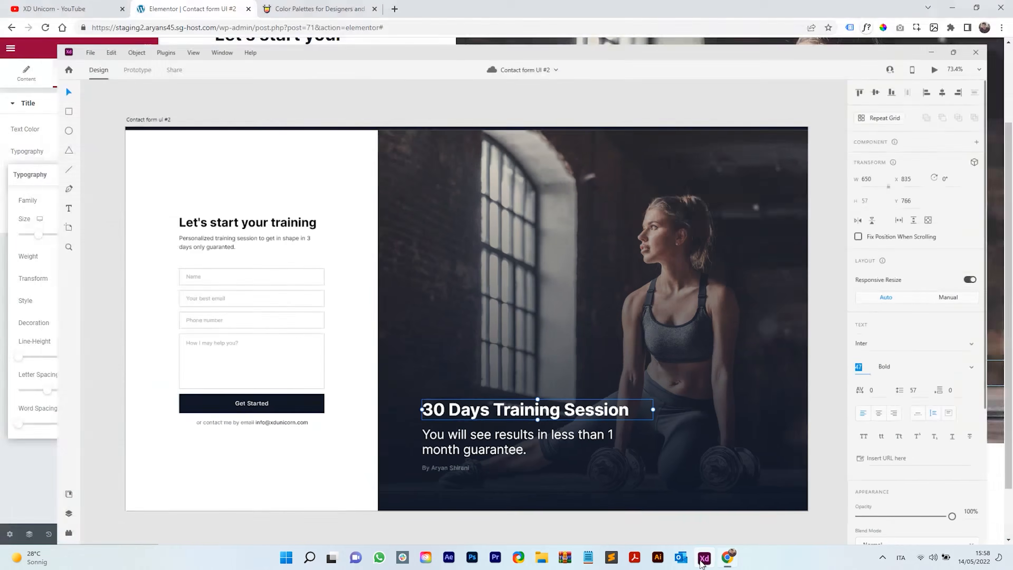
pyautogui.click(107, 256)
pyautogui.click(104, 316)
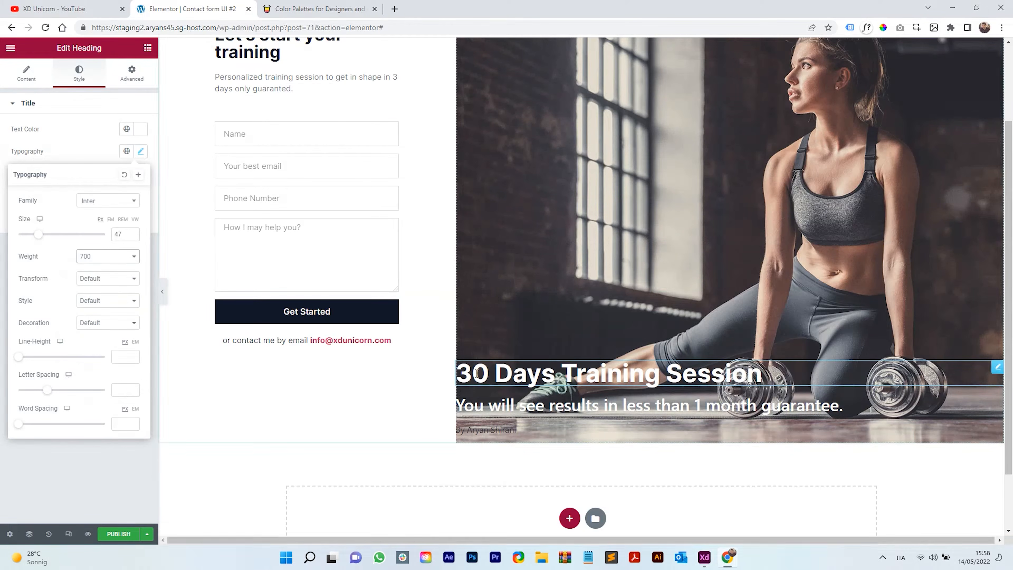
# - Copy the title heading's style and paste it onto the subtitle heading below it
pyautogui.click(838, 405)
pyautogui.rightClick(583, 375)
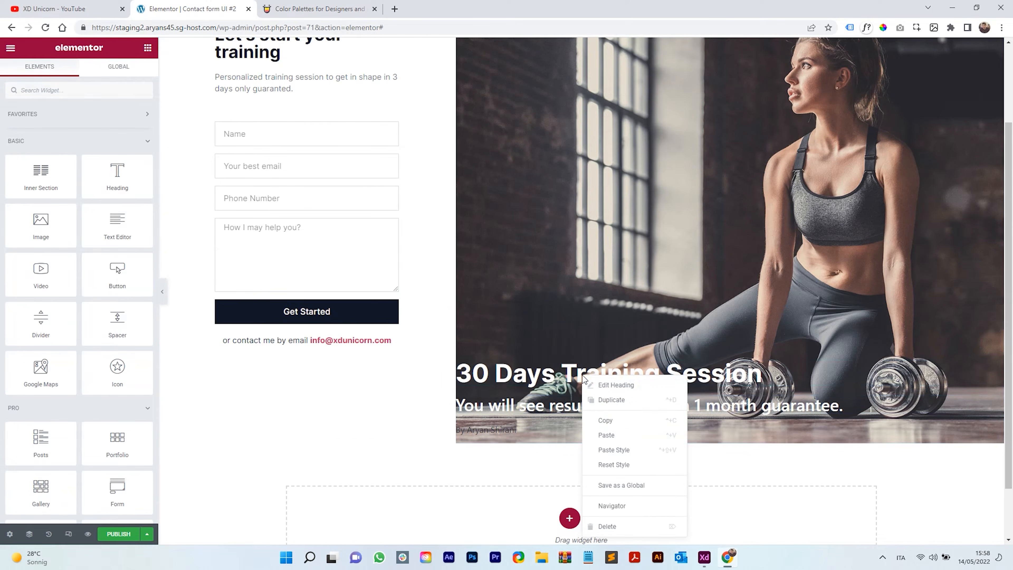
pyautogui.click(615, 418)
pyautogui.rightClick(591, 409)
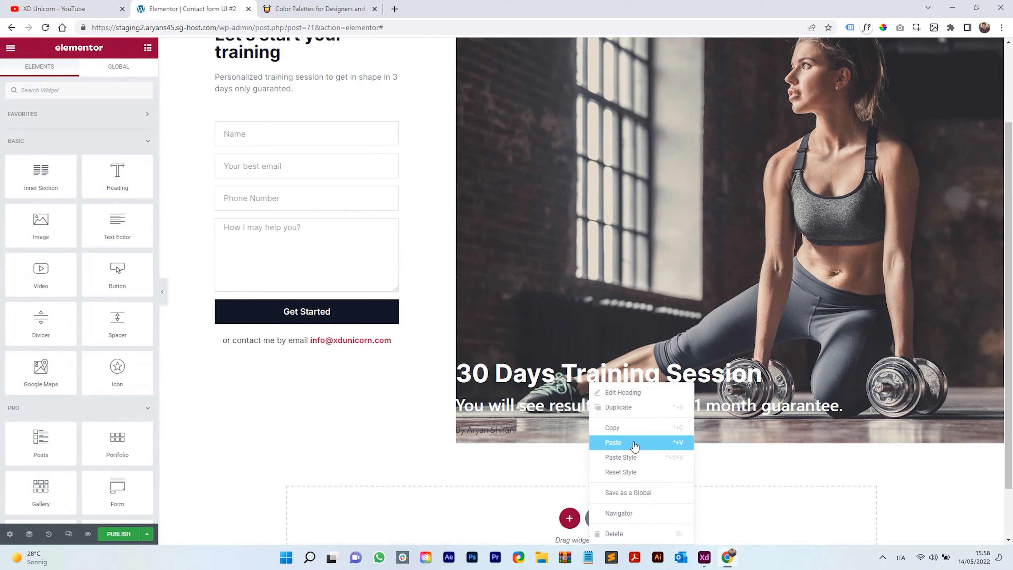
pyautogui.click(635, 457)
# - Check the subtitle's font settings in the Adobe XD design, and set the Elementor subtitle heading to size 35 px and weight Normal
pyautogui.click(581, 384)
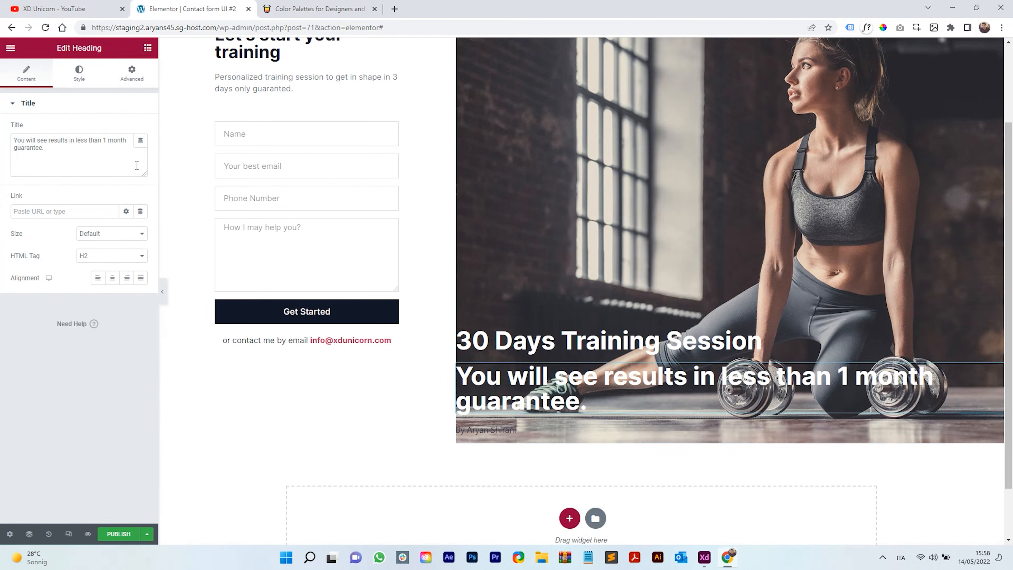
pyautogui.click(80, 75)
pyautogui.click(140, 152)
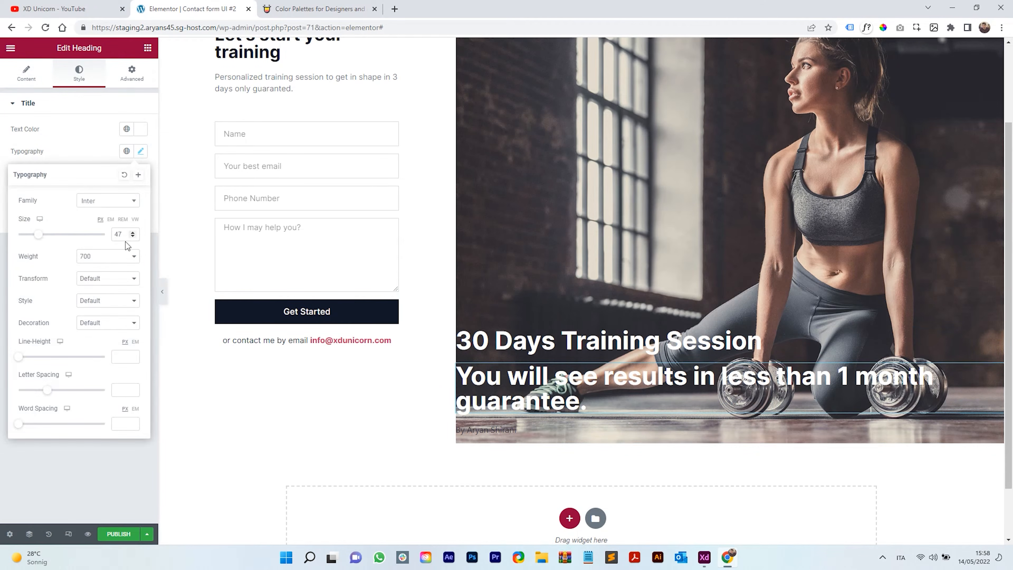
pyautogui.doubleClick(125, 236)
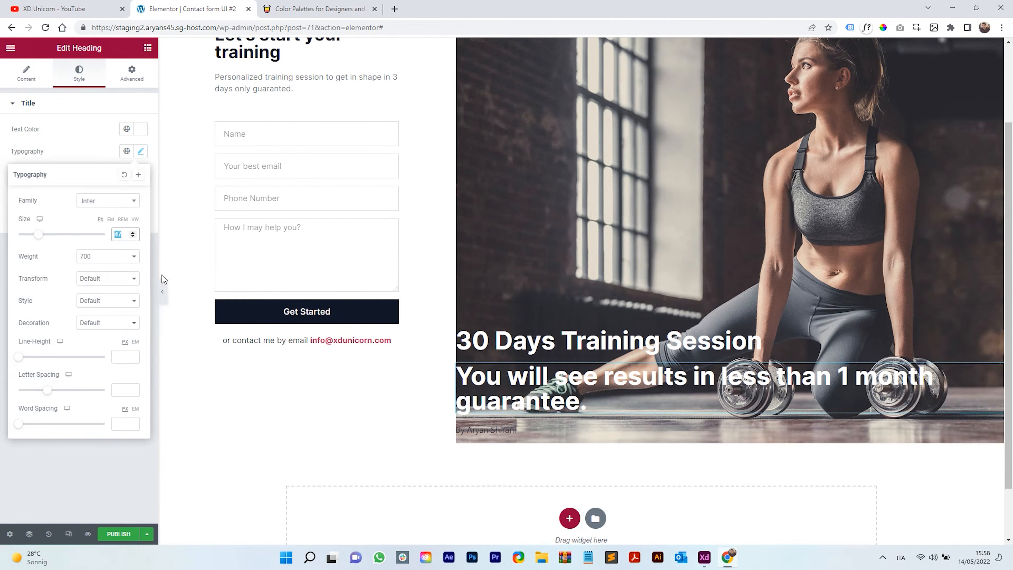
pyautogui.click(704, 558)
pyautogui.click(630, 433)
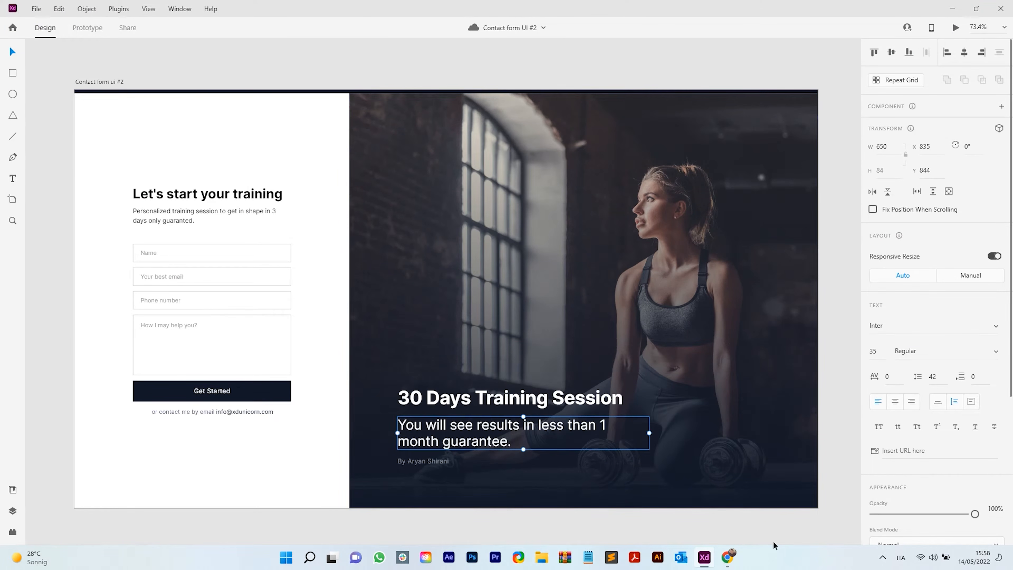
pyautogui.click(705, 557)
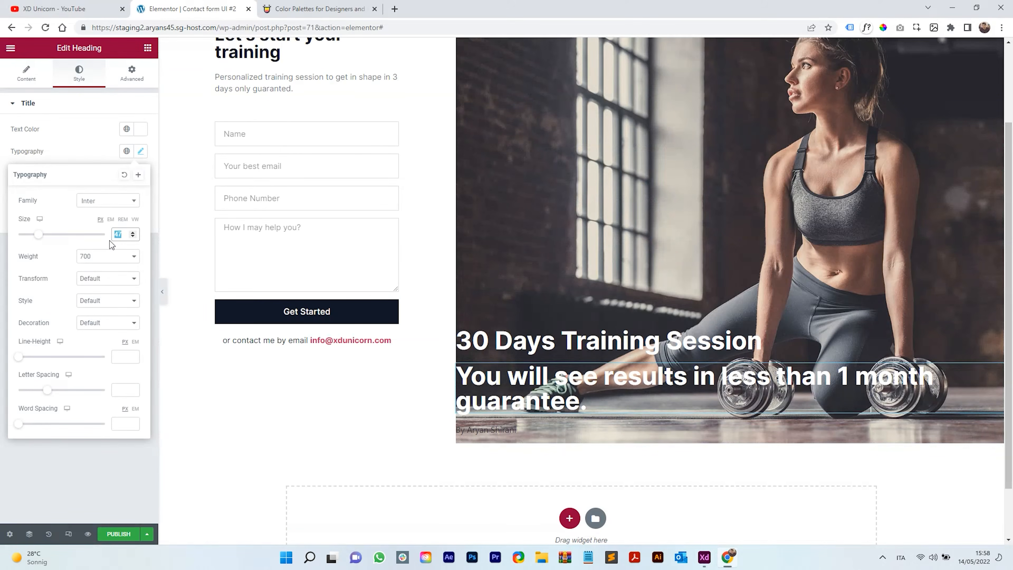
pyautogui.write('35')
pyautogui.click(103, 256)
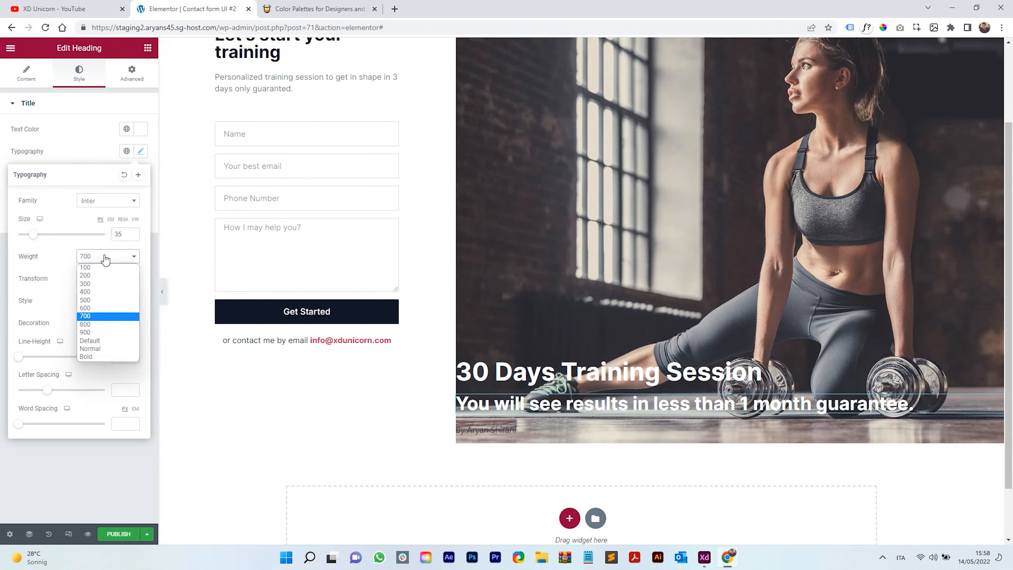
pyautogui.click(111, 348)
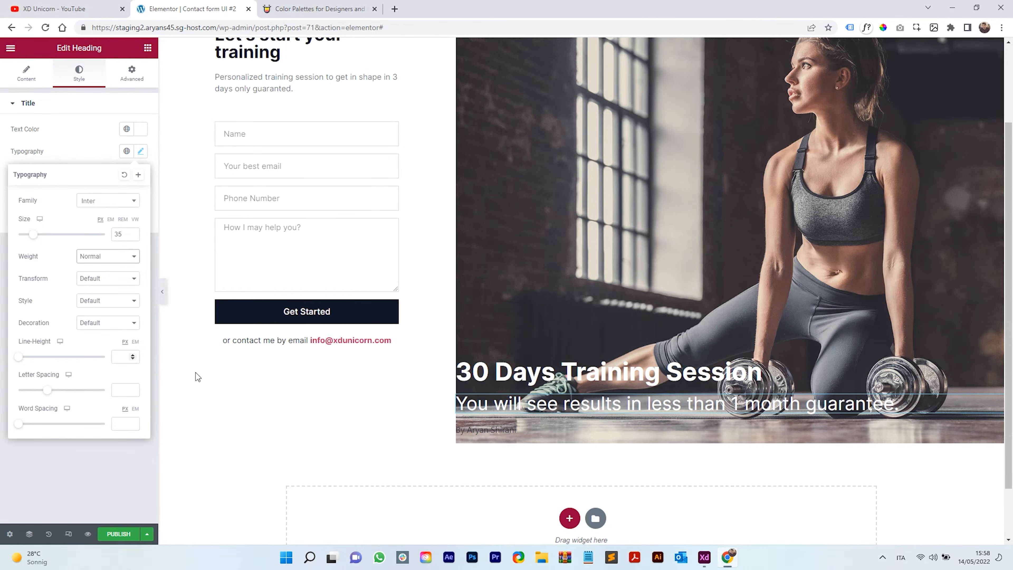
# - Set the font family of the author line below the subtitle to Inter
pyautogui.click(517, 430)
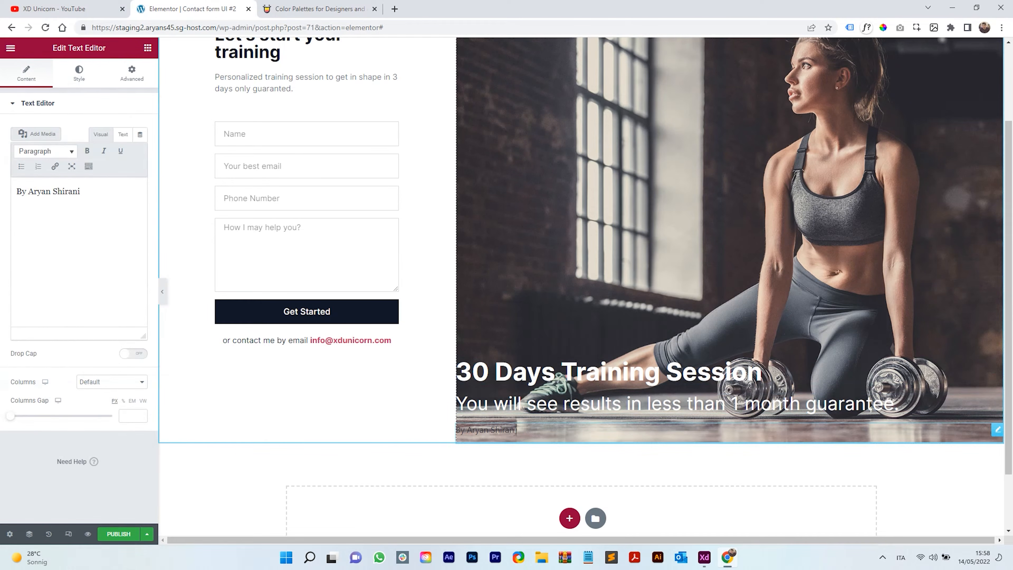
pyautogui.click(79, 73)
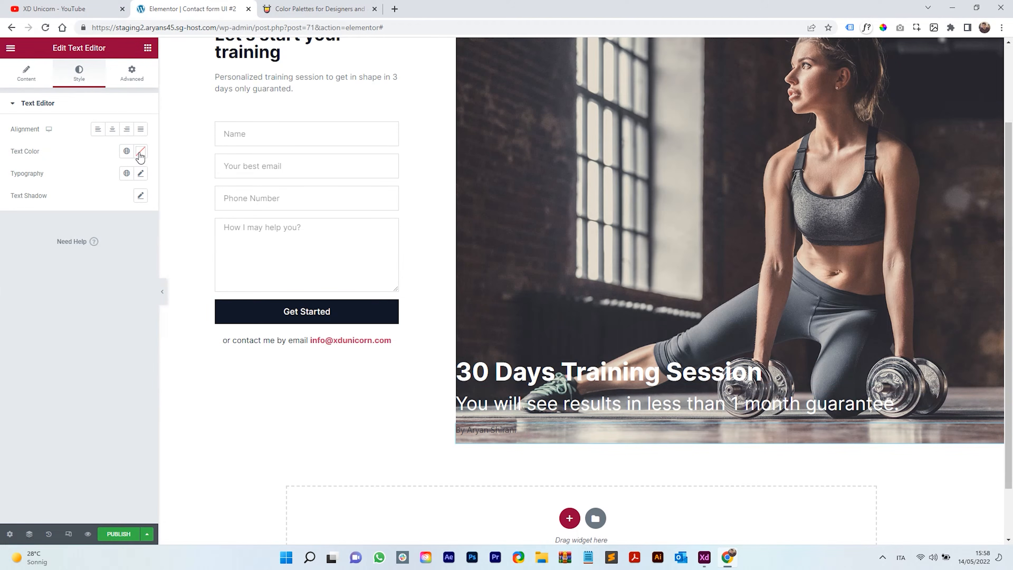
pyautogui.click(142, 173)
pyautogui.click(107, 223)
pyautogui.write('inter')
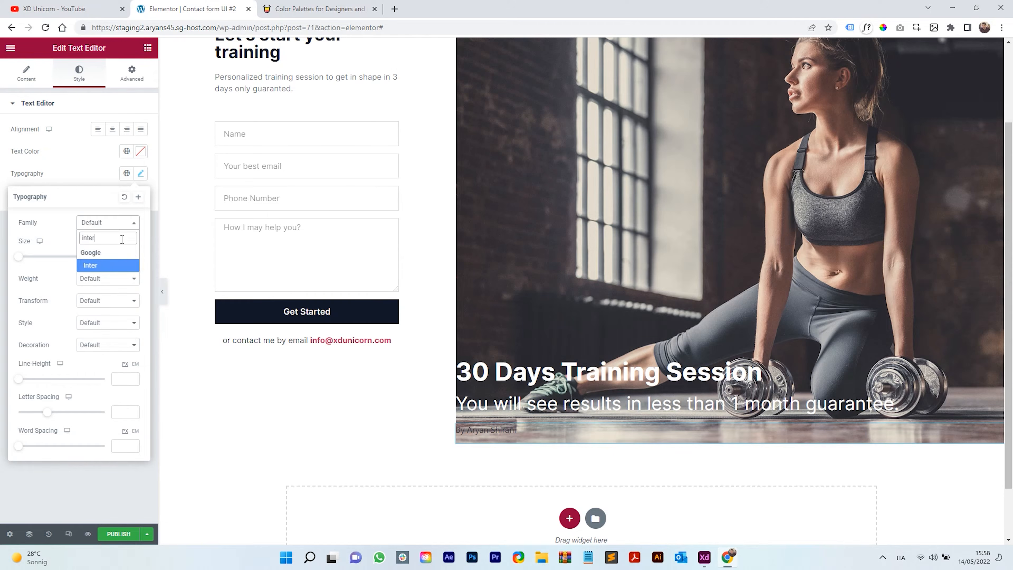
pyautogui.press('Return')
# - Set the author line's text color to semi-transparent white, #FFFFFFB0
pyautogui.click(141, 152)
pyautogui.moveTo(76, 219); pyautogui.dragTo(1, 150)
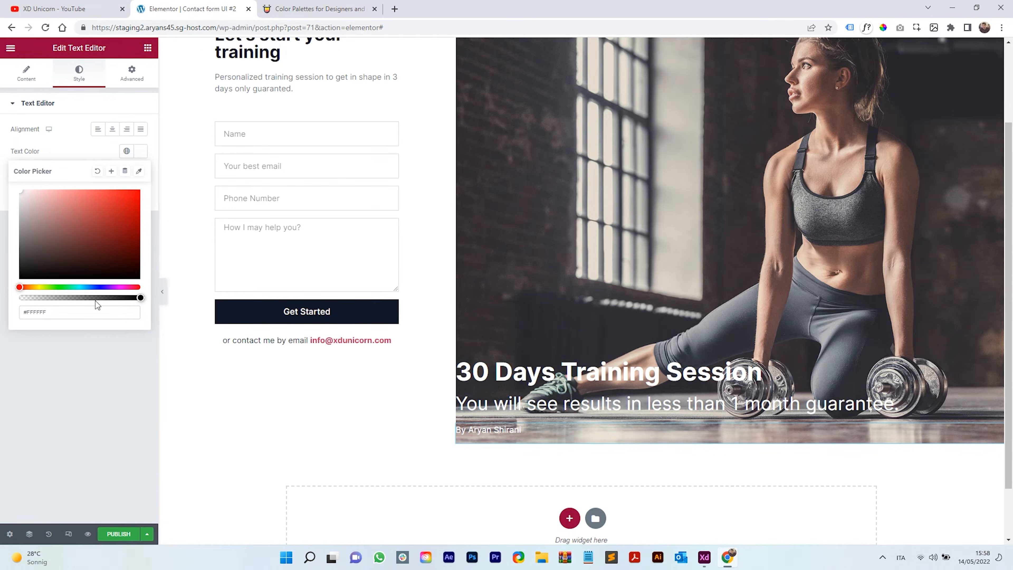
pyautogui.moveTo(86, 298); pyautogui.dragTo(103, 297)
# - Set the photo column's padding to 9% on all four sides with the values linked
pyautogui.scroll(3, 646, 358)
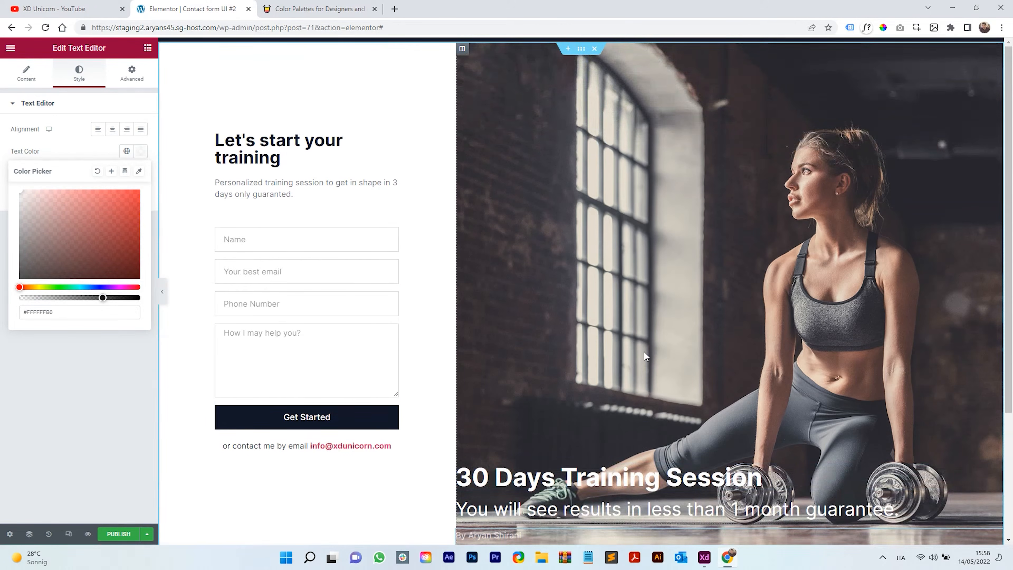
pyautogui.click(462, 50)
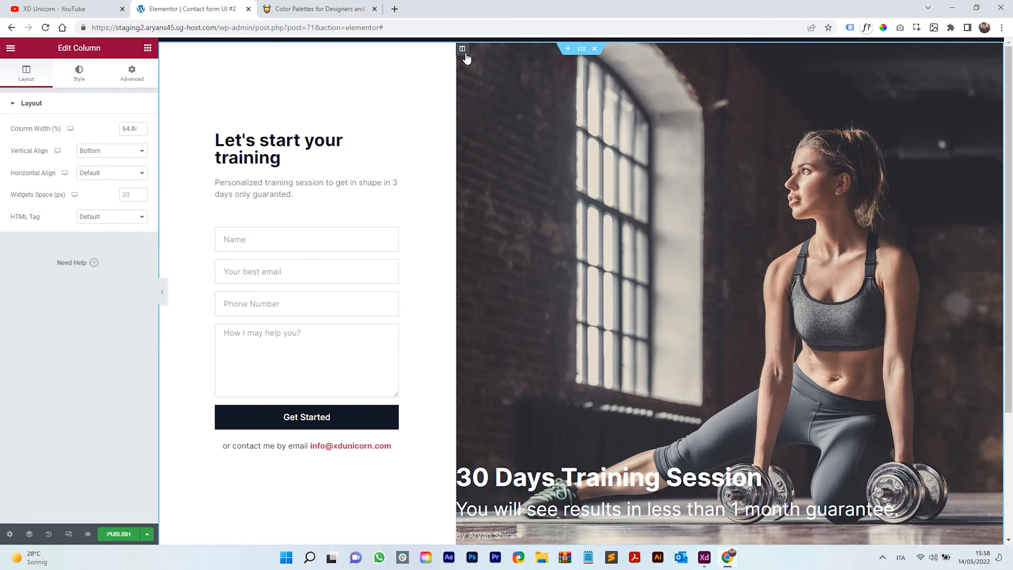
pyautogui.click(124, 74)
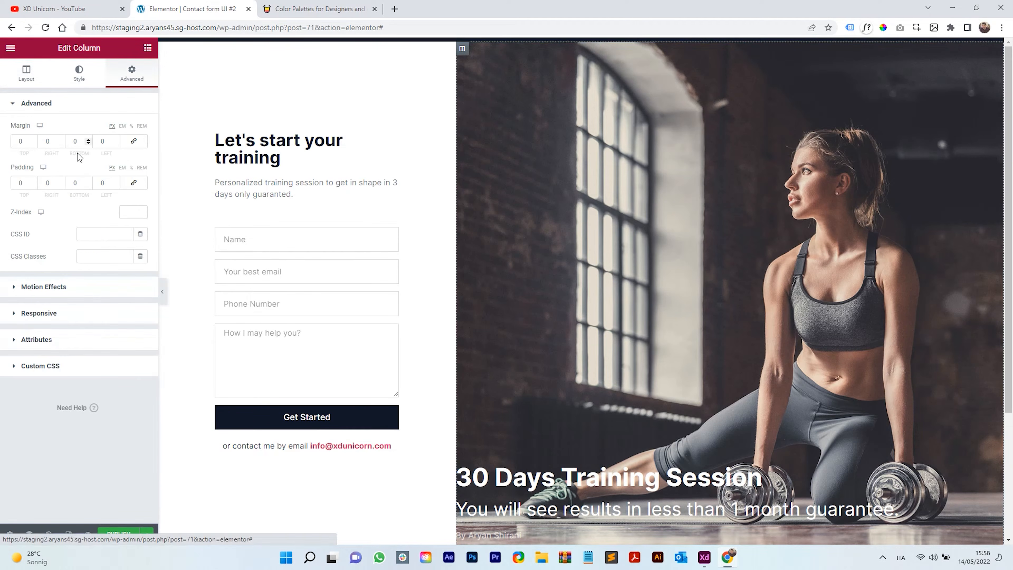
pyautogui.click(35, 181)
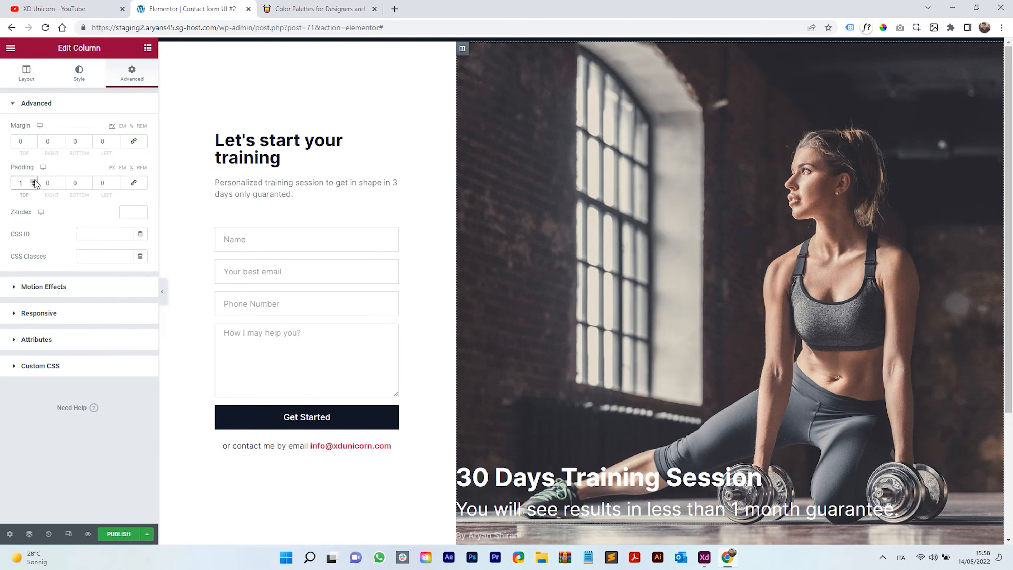
pyautogui.click(133, 182)
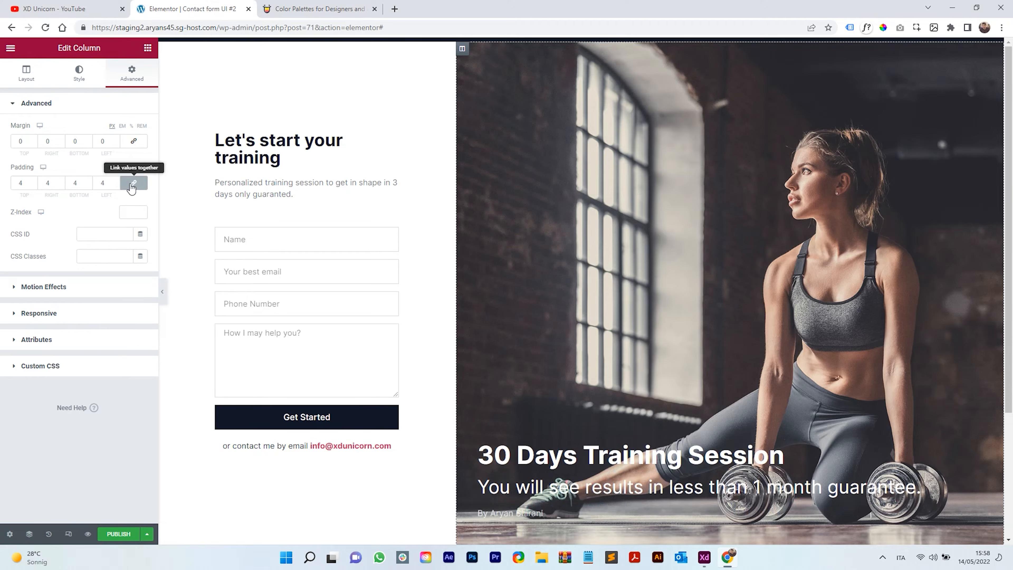
pyautogui.click(33, 180)
pyautogui.click(33, 181)
pyautogui.click(34, 180)
pyautogui.click(33, 180)
pyautogui.click(34, 181)
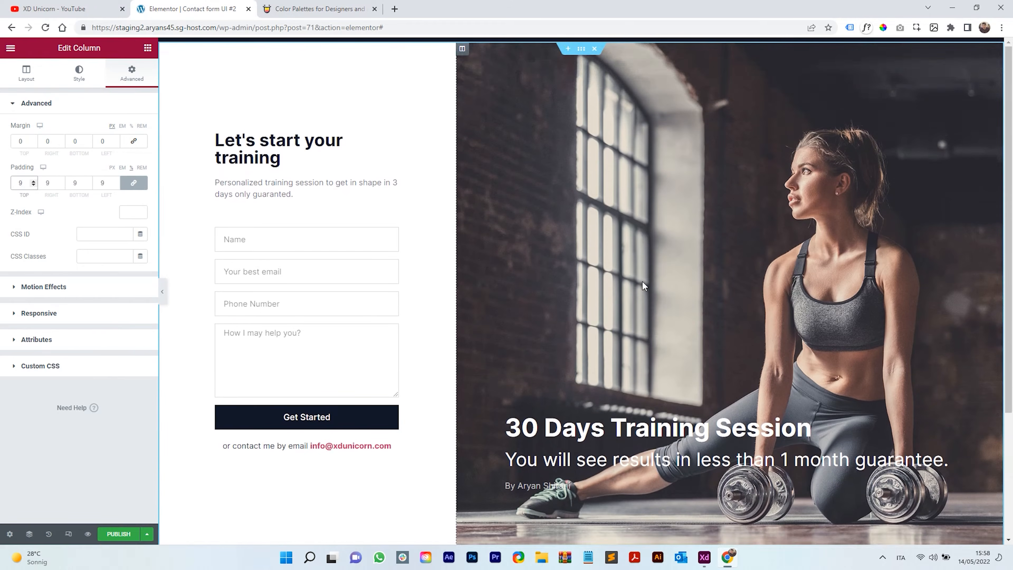
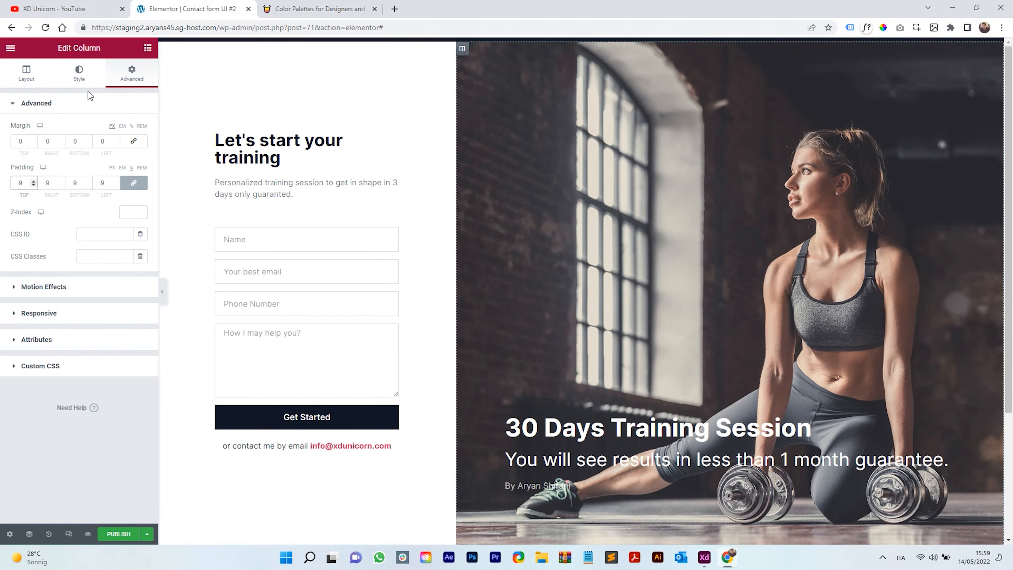
# - Give the photo column a classic background overlay and copy its color code, #111727
pyautogui.click(79, 73)
pyautogui.scroll(-2, 63, 371)
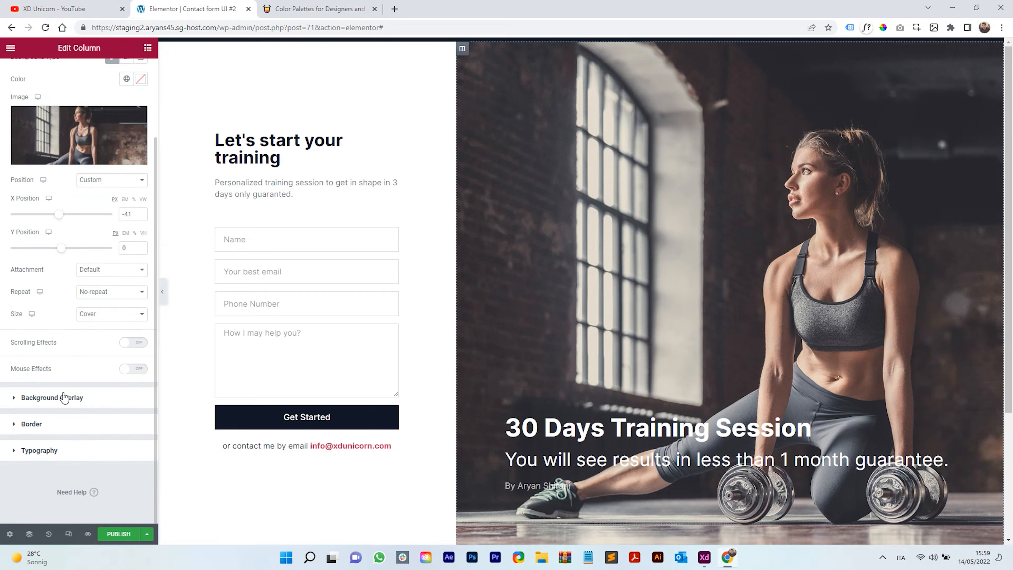
pyautogui.click(63, 399)
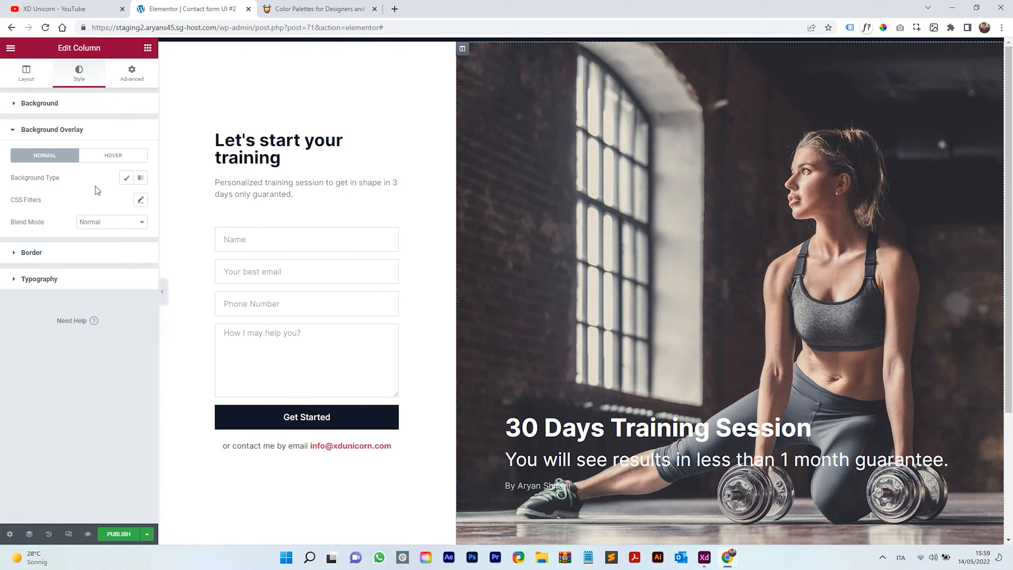
pyautogui.click(128, 178)
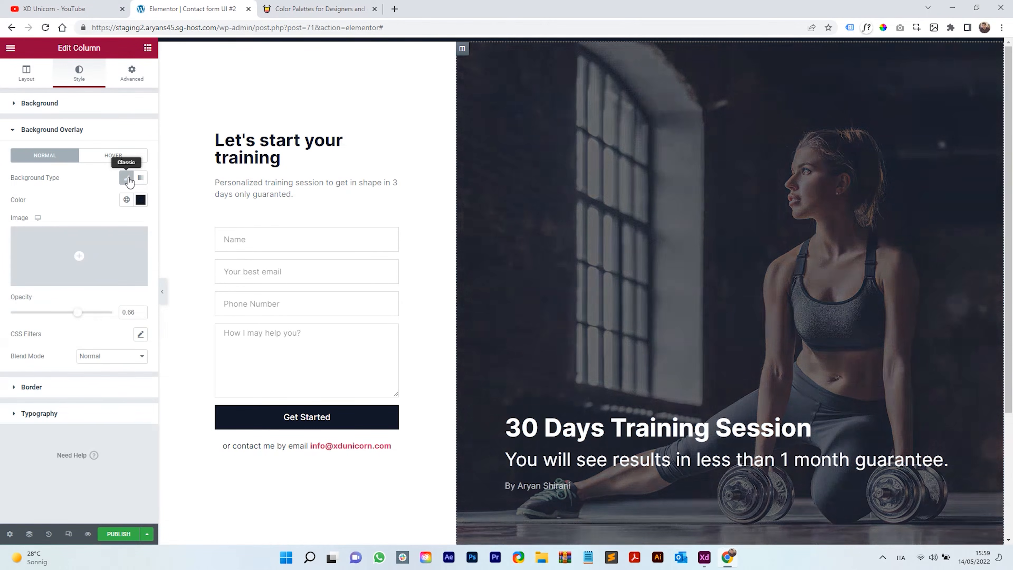
pyautogui.click(140, 199)
pyautogui.moveTo(60, 361); pyautogui.dragTo(19, 362)
pyautogui.rightClick(34, 362)
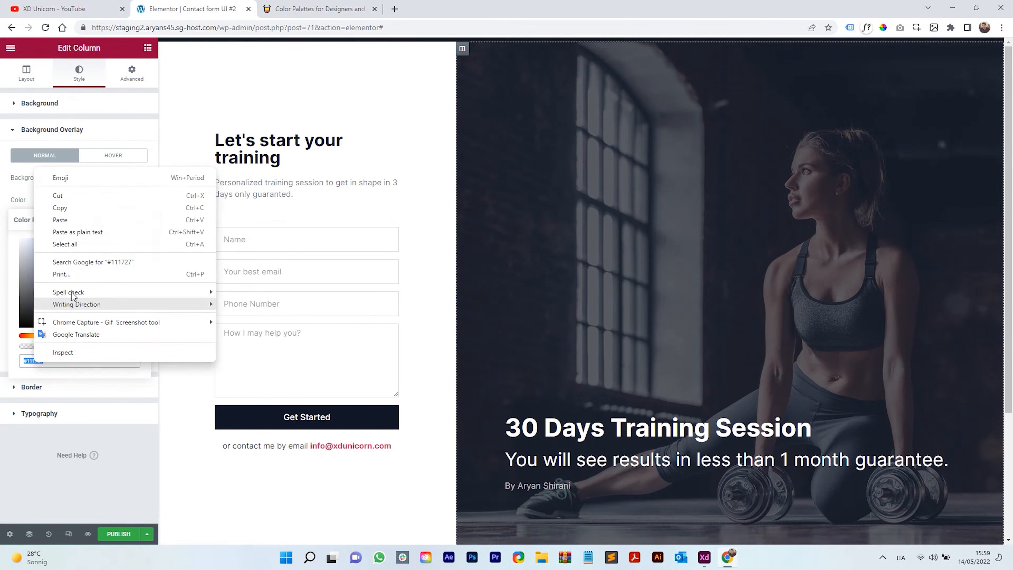
pyautogui.click(60, 208)
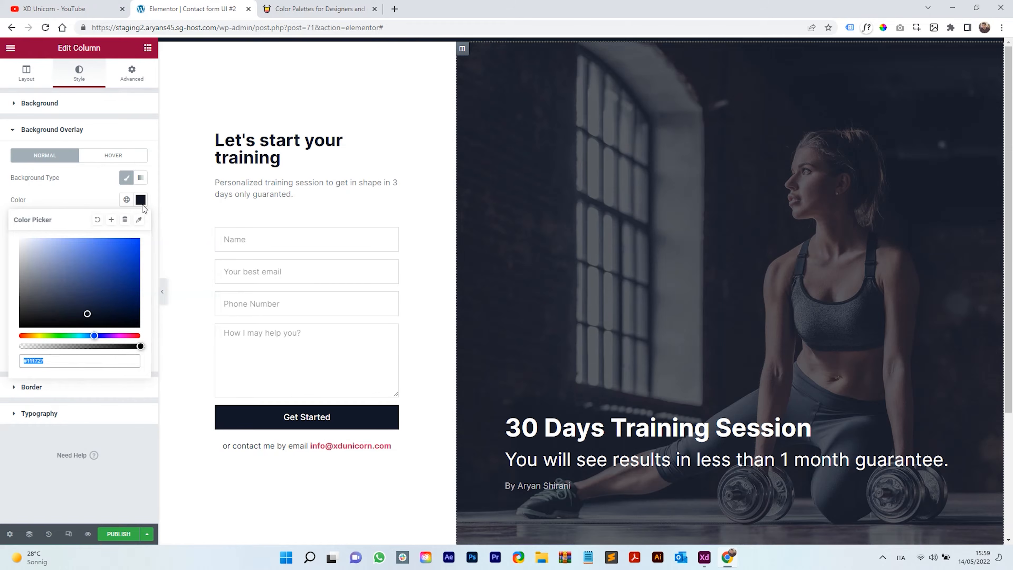
pyautogui.click(141, 201)
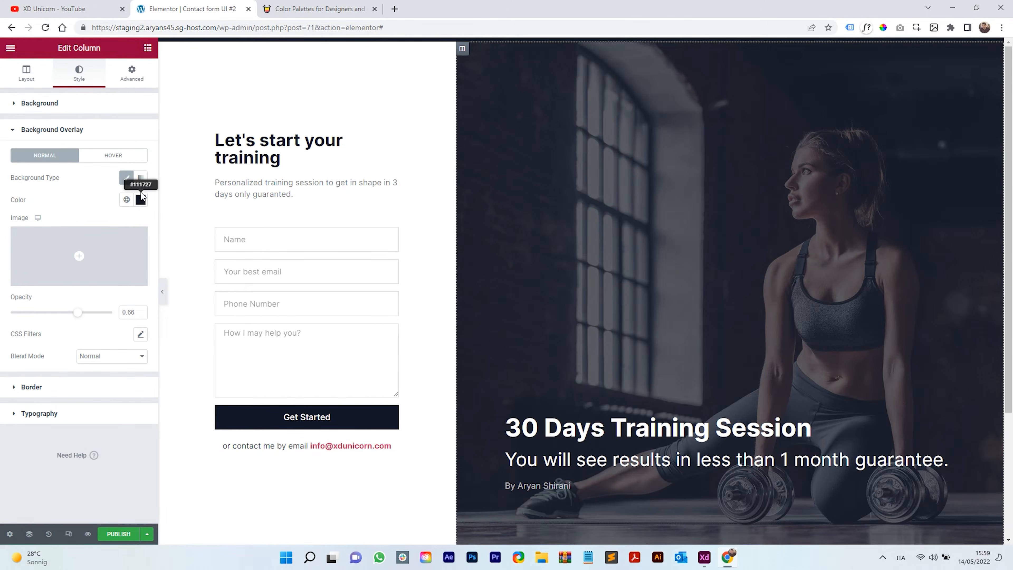
# - Change the photo column's background overlay to a gradient and paste #111727 as its second color
pyautogui.click(141, 180)
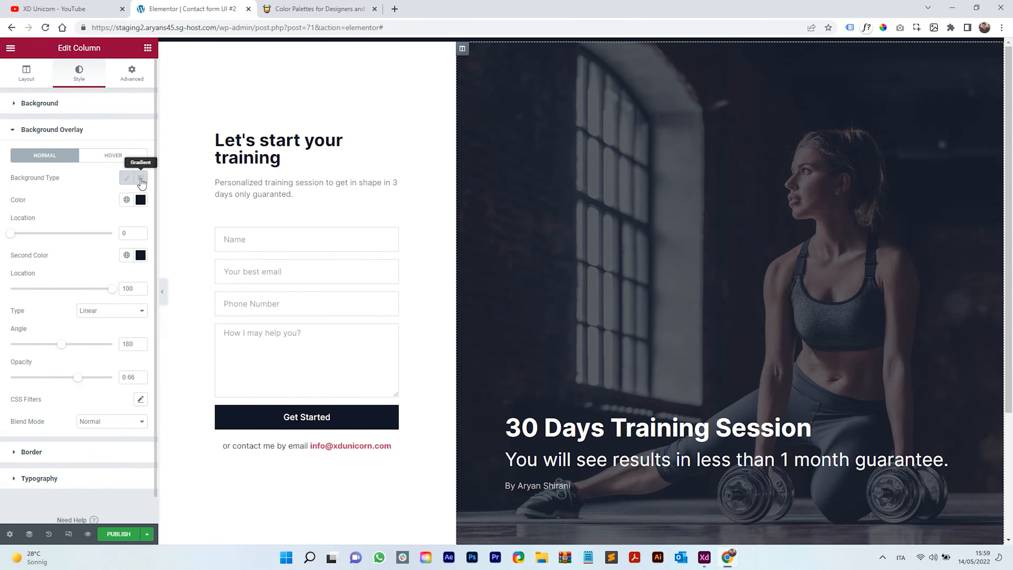
pyautogui.click(141, 255)
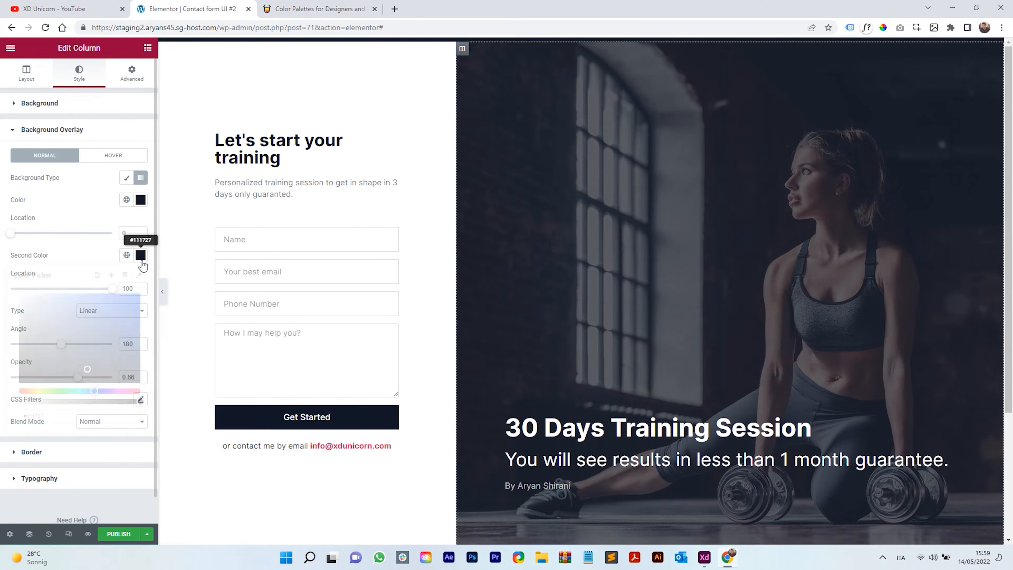
pyautogui.hotkey('ctrl', 'v')
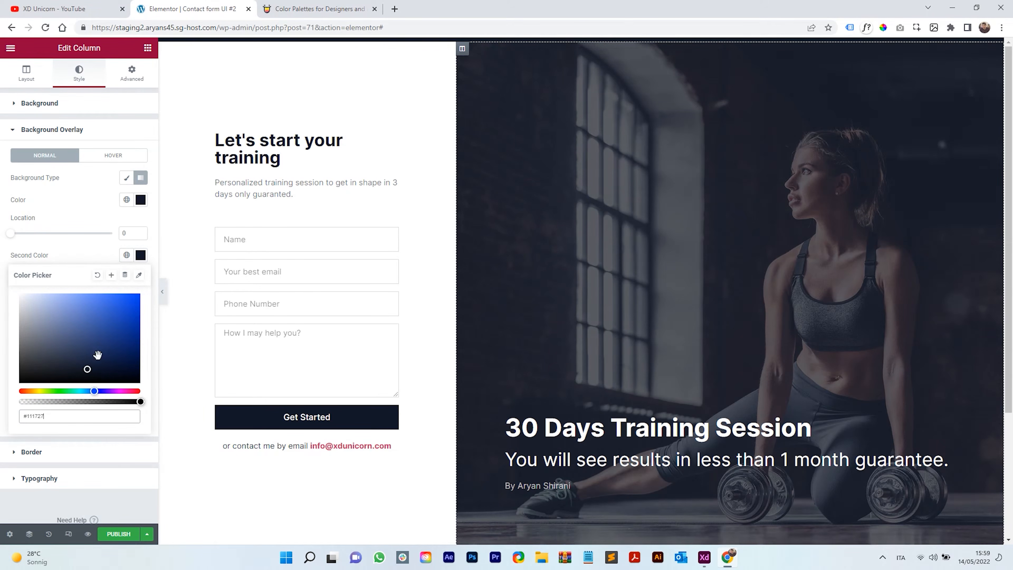
pyautogui.click(127, 217)
pyautogui.click(39, 361)
pyautogui.click(102, 197)
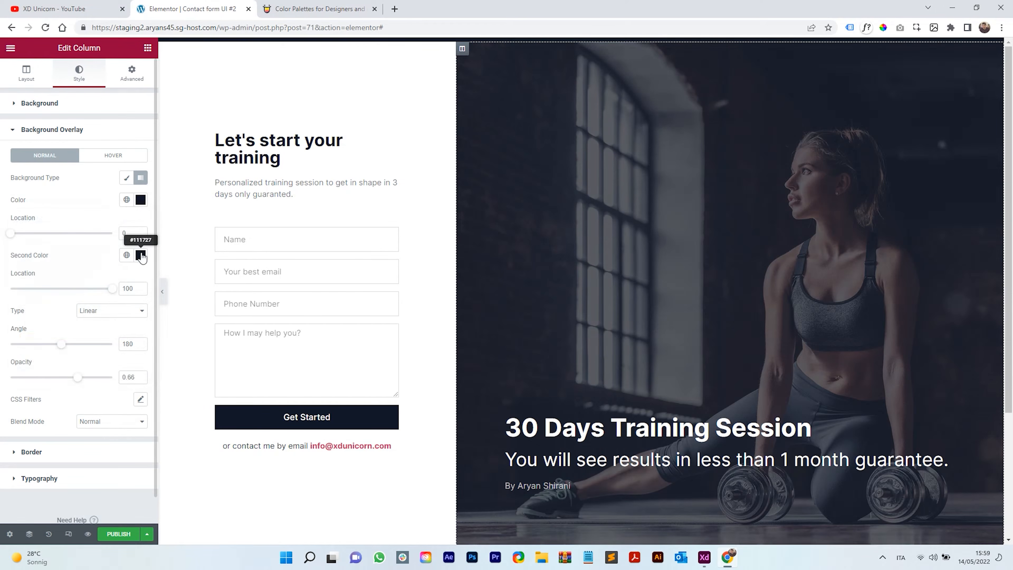
# - Make the overlay gradient's first color fully transparent and check the second color
pyautogui.click(141, 201)
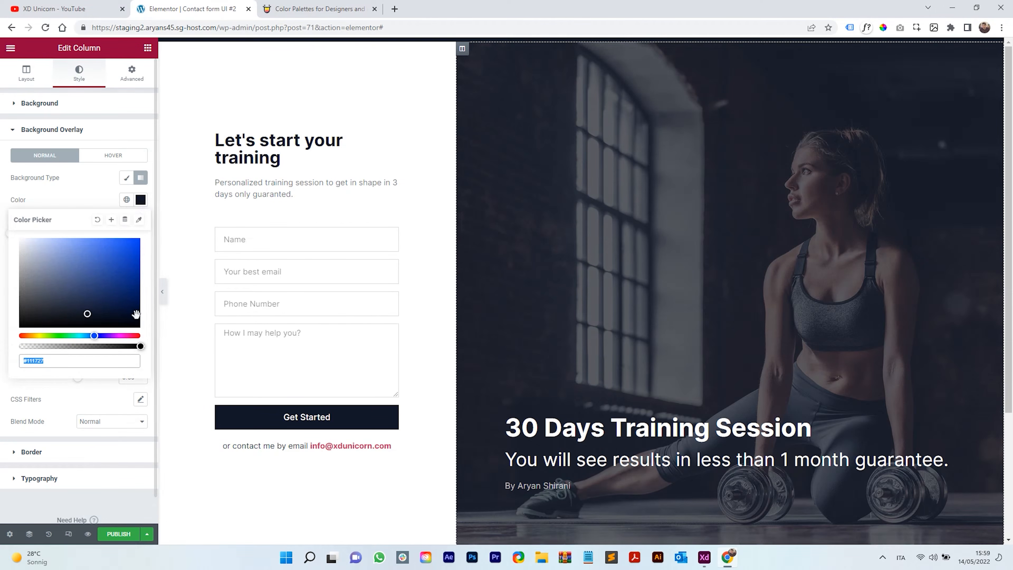
pyautogui.moveTo(126, 346); pyautogui.dragTo(2, 344)
pyautogui.click(86, 194)
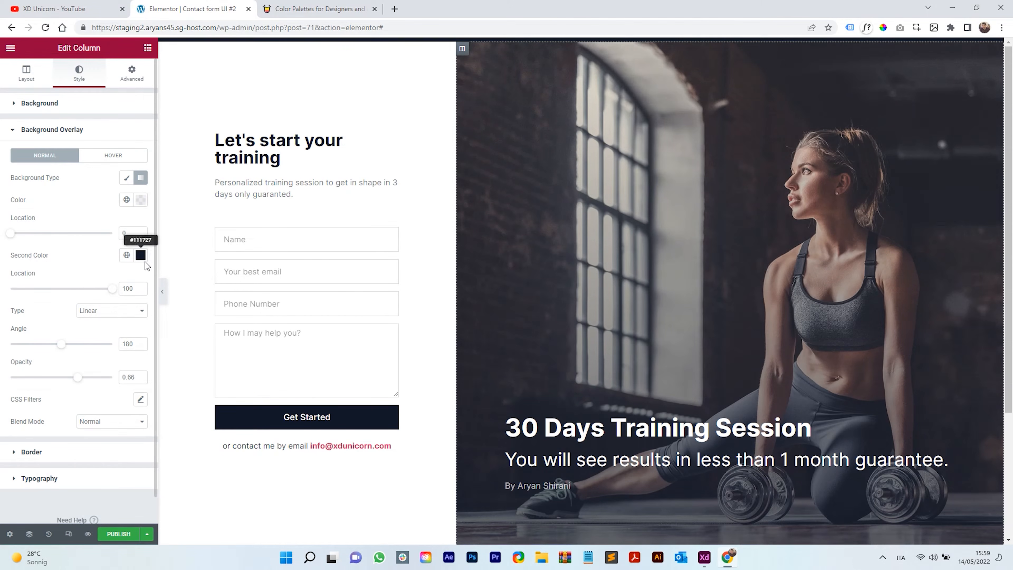
pyautogui.click(142, 259)
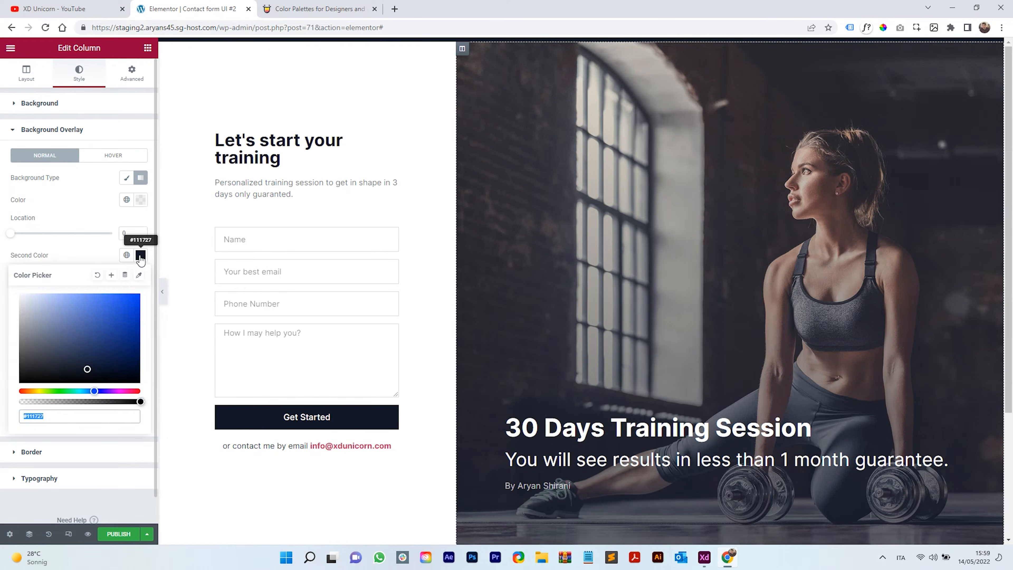
pyautogui.click(142, 259)
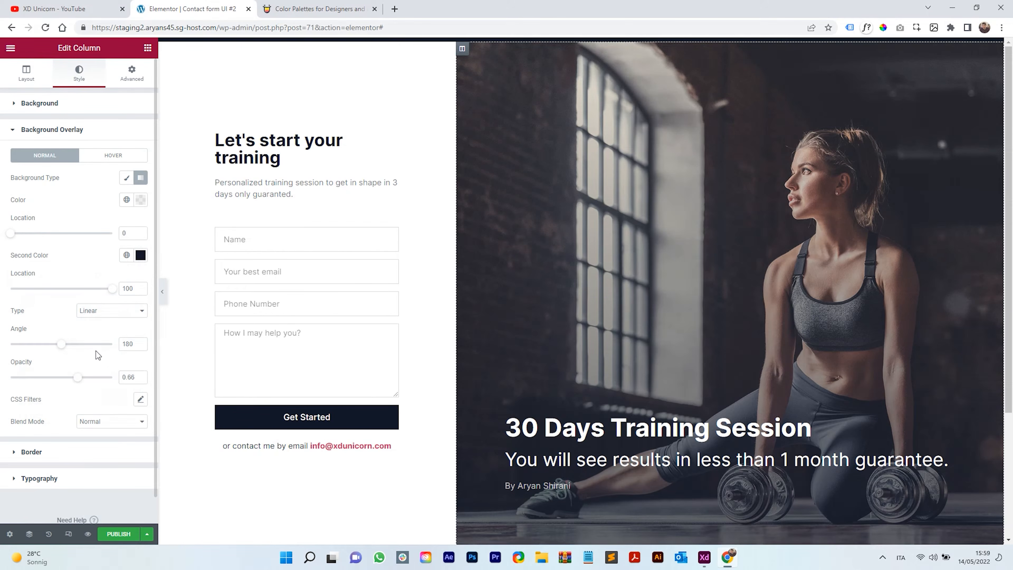
# - Set the gradient overlay's opacity to 1 and preview the page at full width before returning to editing
pyautogui.moveTo(83, 382); pyautogui.dragTo(126, 377)
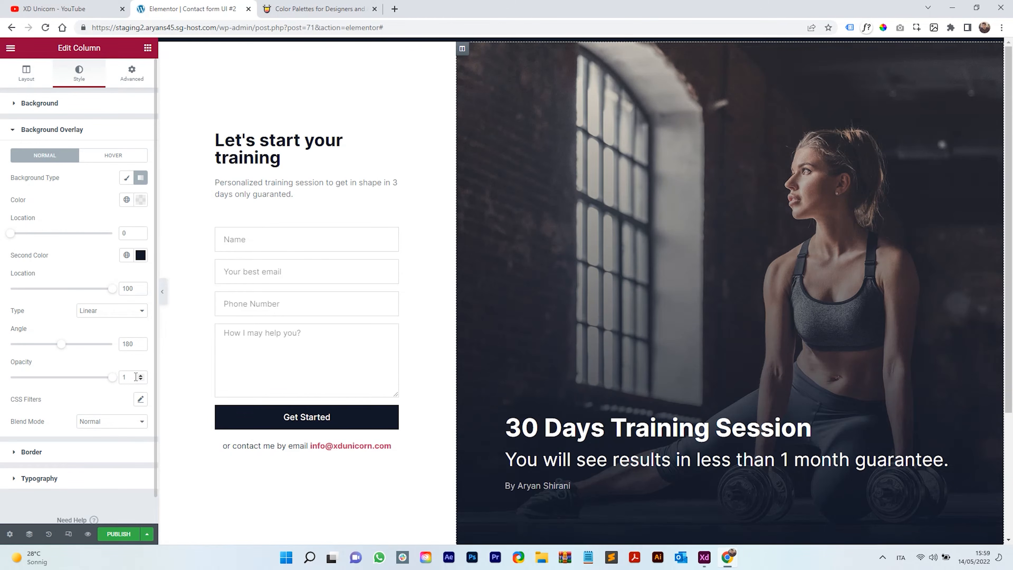
pyautogui.click(162, 292)
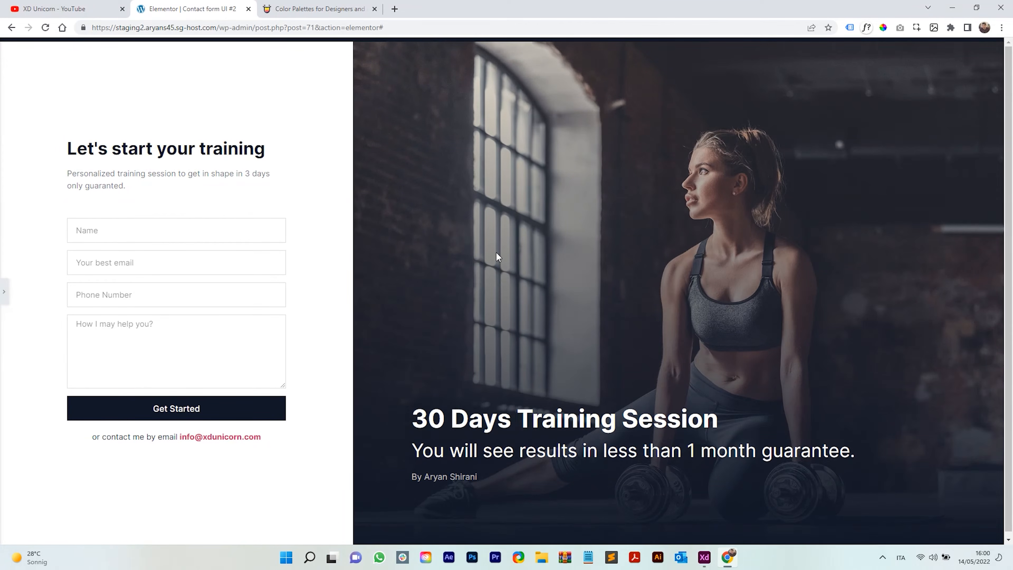
pyautogui.click(4, 291)
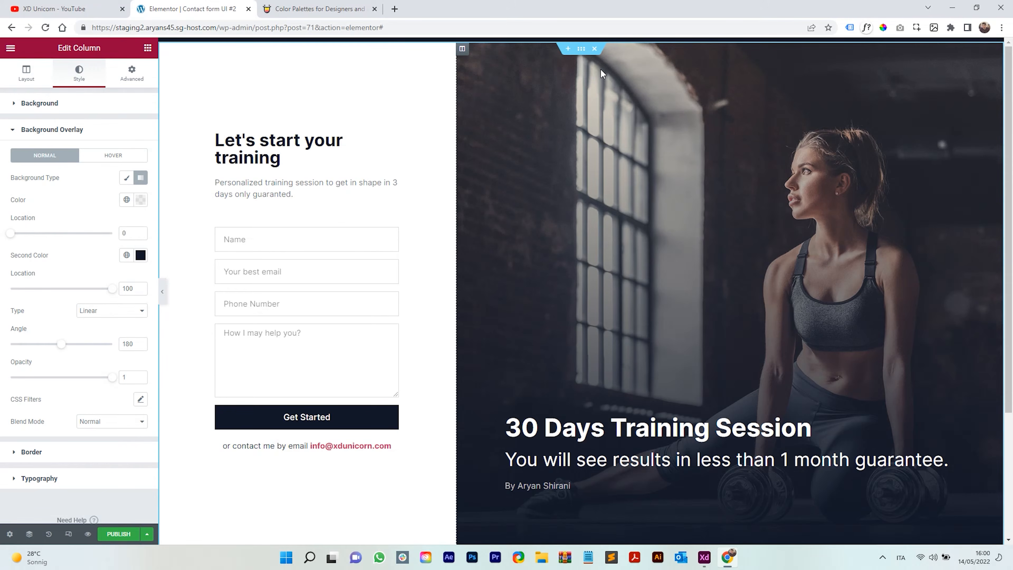
# - Set the top border width of the whole section to 0
pyautogui.click(582, 50)
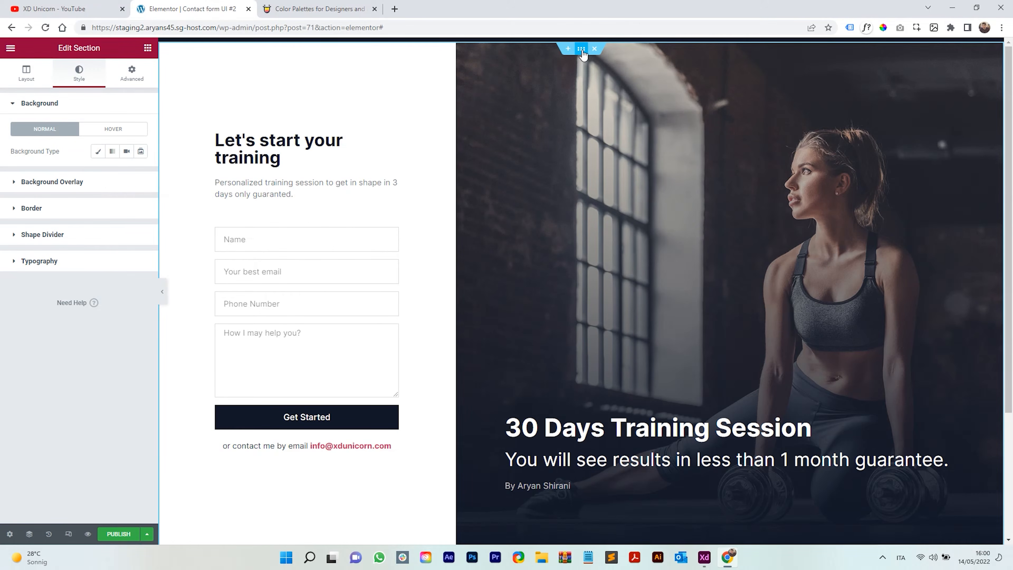
pyautogui.click(133, 85)
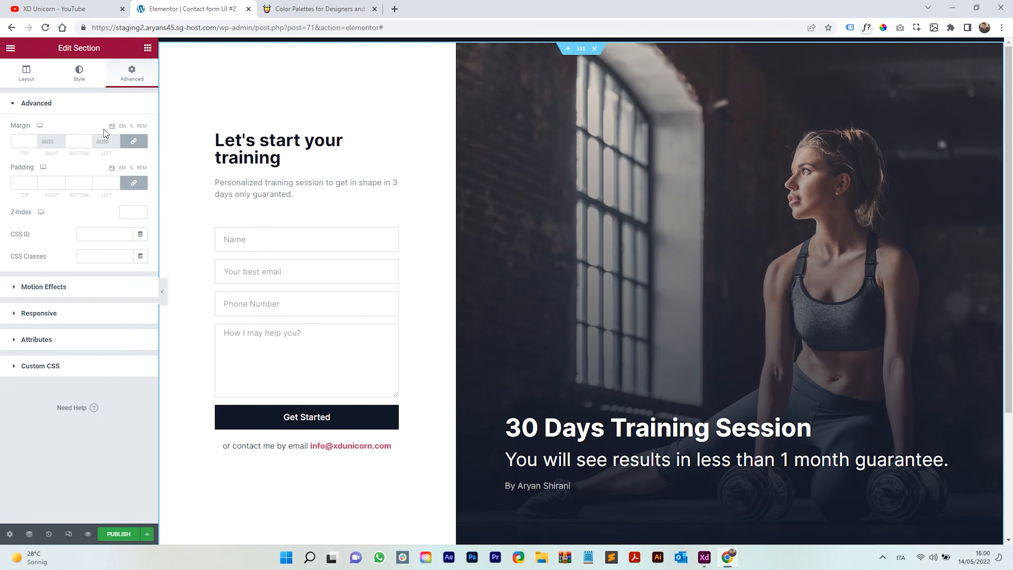
pyautogui.click(30, 96)
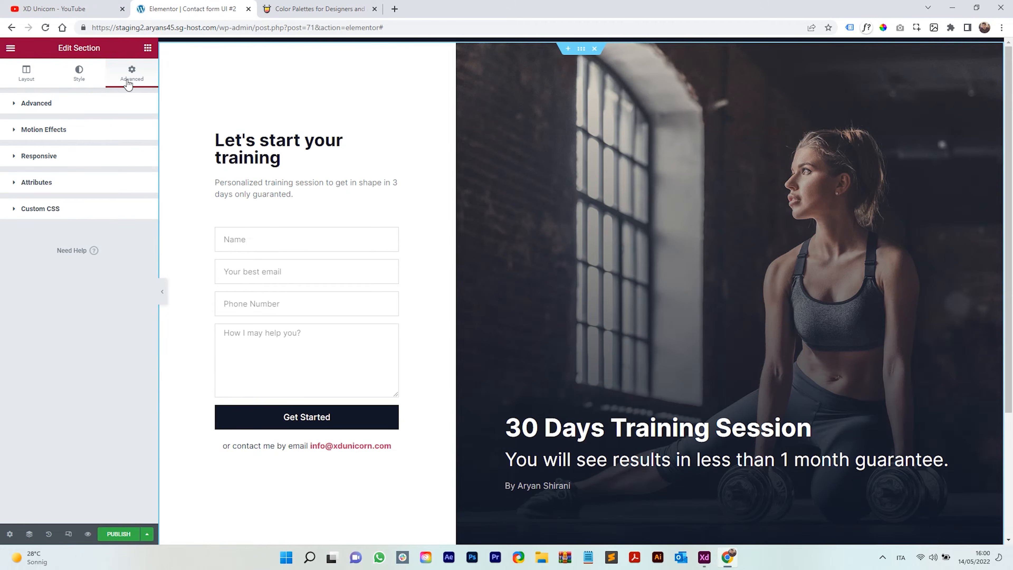
pyautogui.click(18, 80)
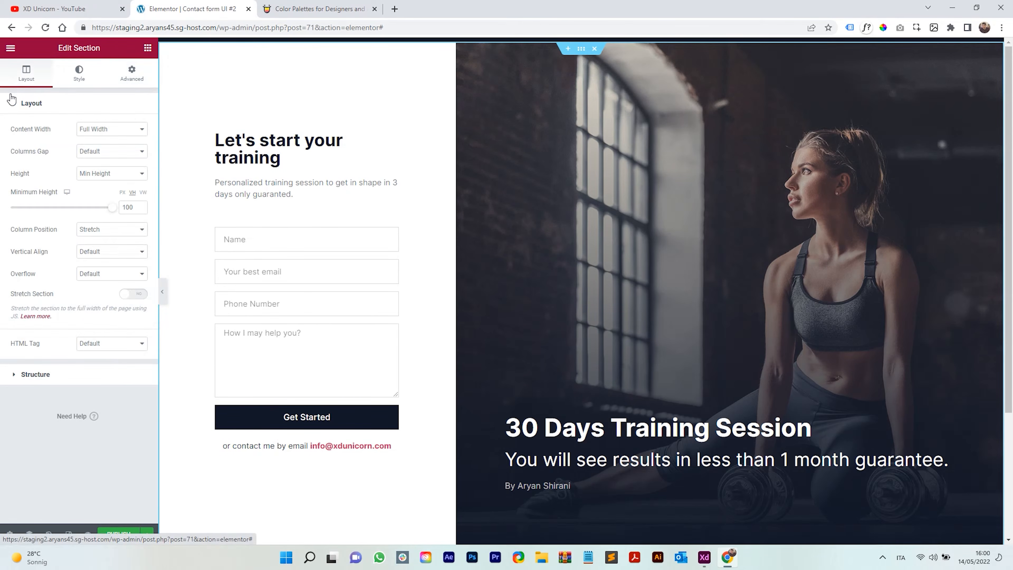
pyautogui.click(76, 80)
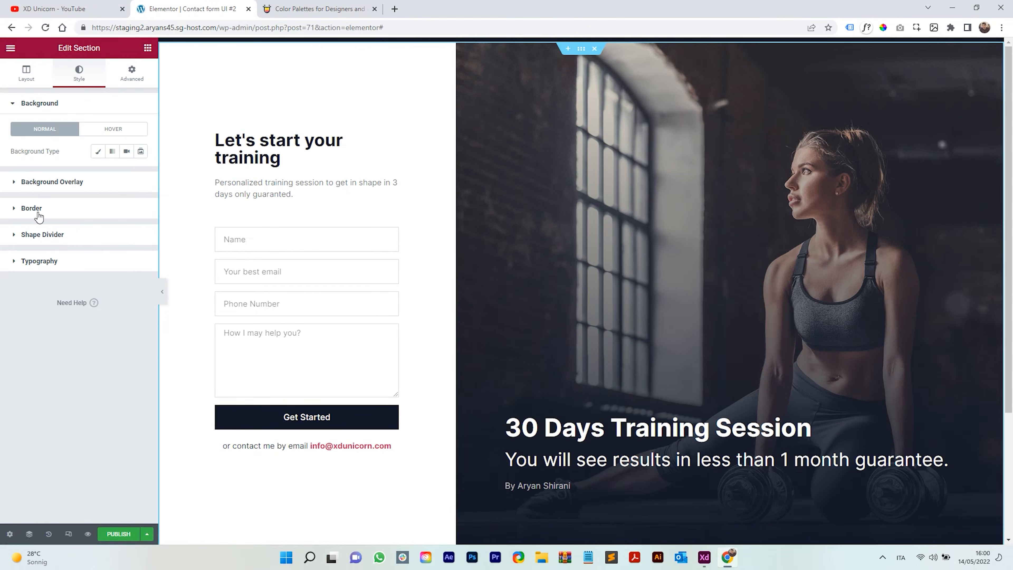
pyautogui.click(38, 203)
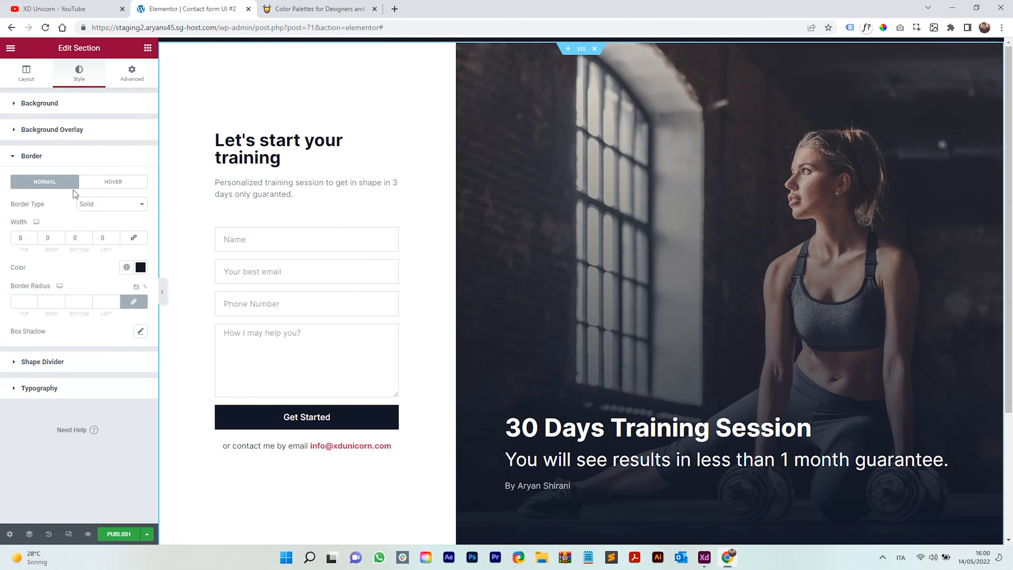
pyautogui.click(22, 239)
pyautogui.write('0')
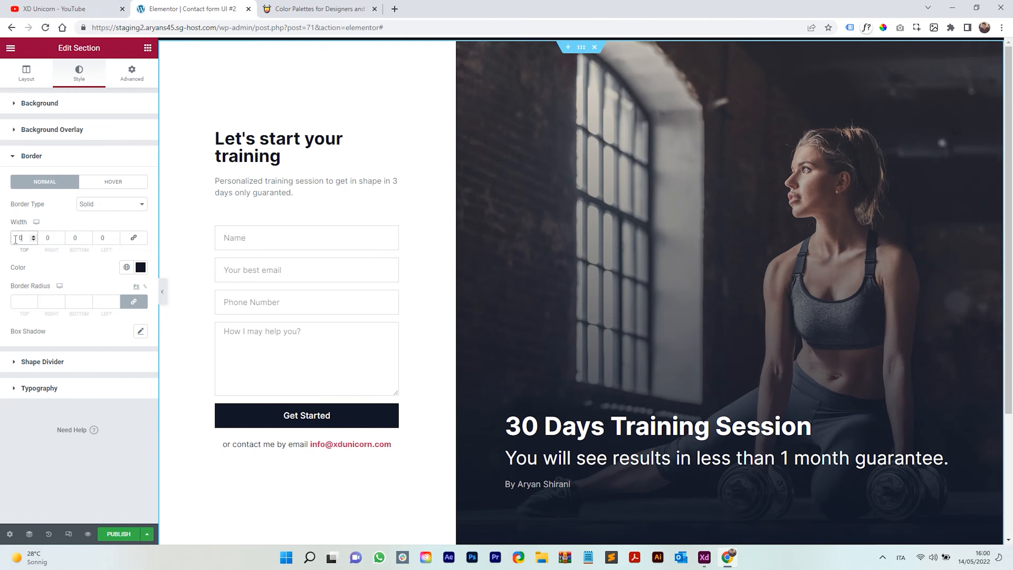
pyautogui.click(34, 239)
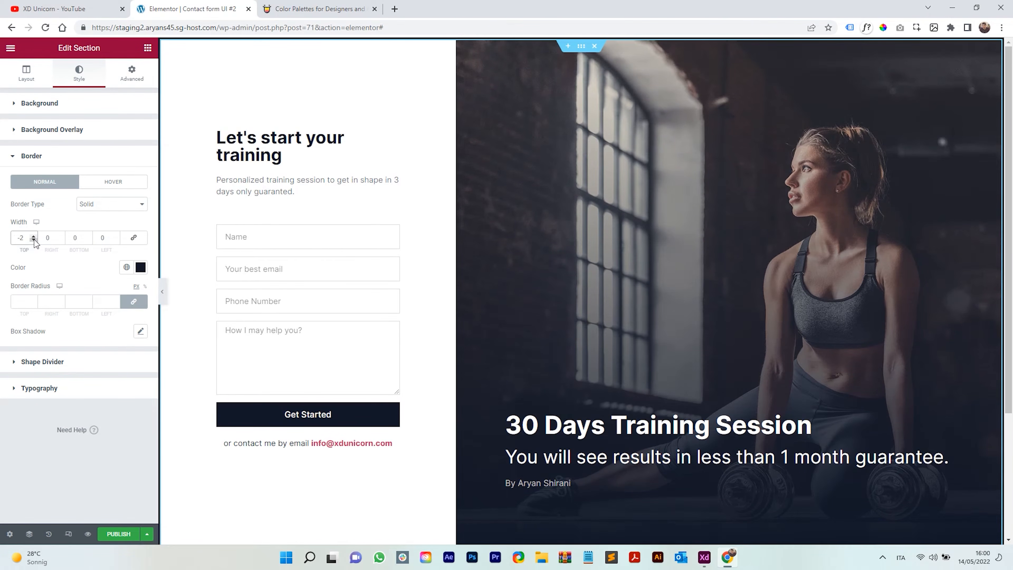
pyautogui.click(34, 240)
pyautogui.moveTo(25, 241); pyautogui.dragTo(6, 241)
pyautogui.write('0')
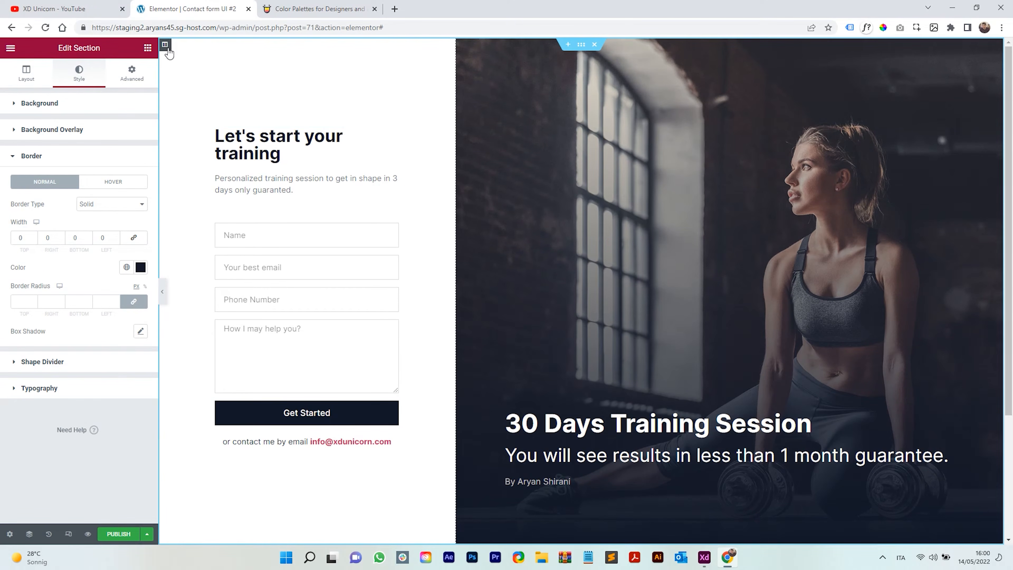
# - Give the form column a solid border with a width of 0 on all sides
pyautogui.click(167, 47)
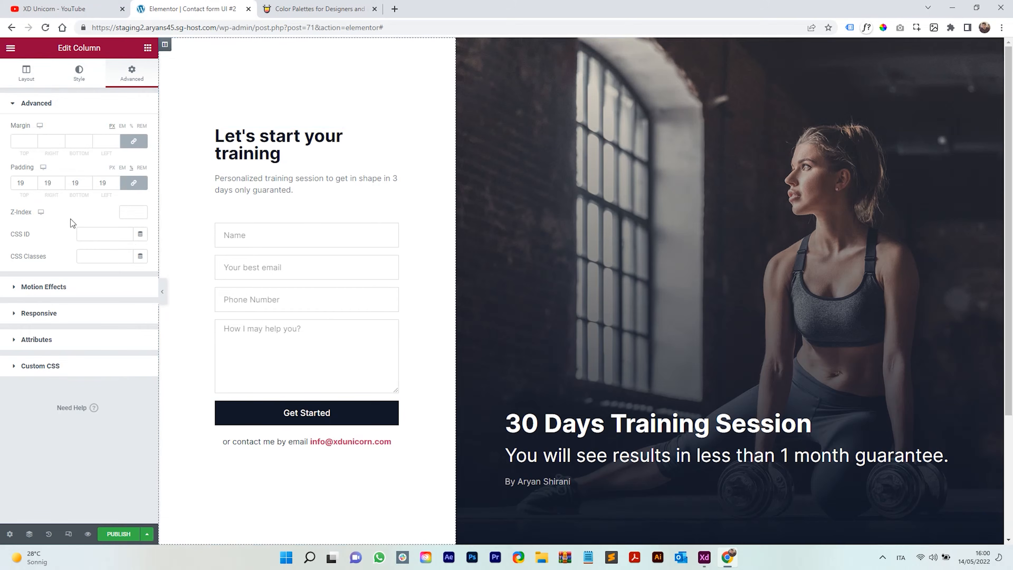
pyautogui.click(78, 75)
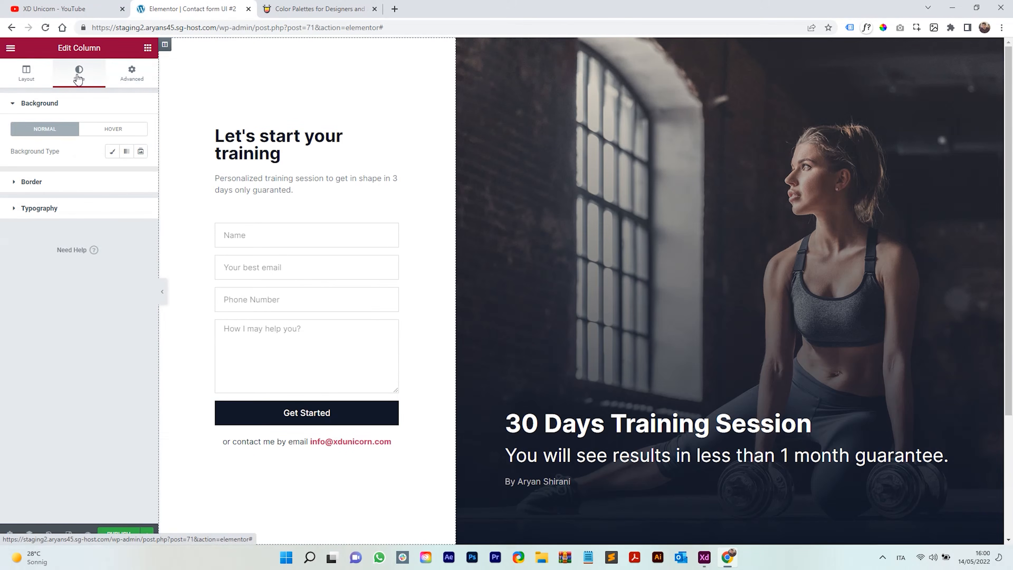
pyautogui.click(54, 184)
pyautogui.click(83, 181)
pyautogui.click(91, 196)
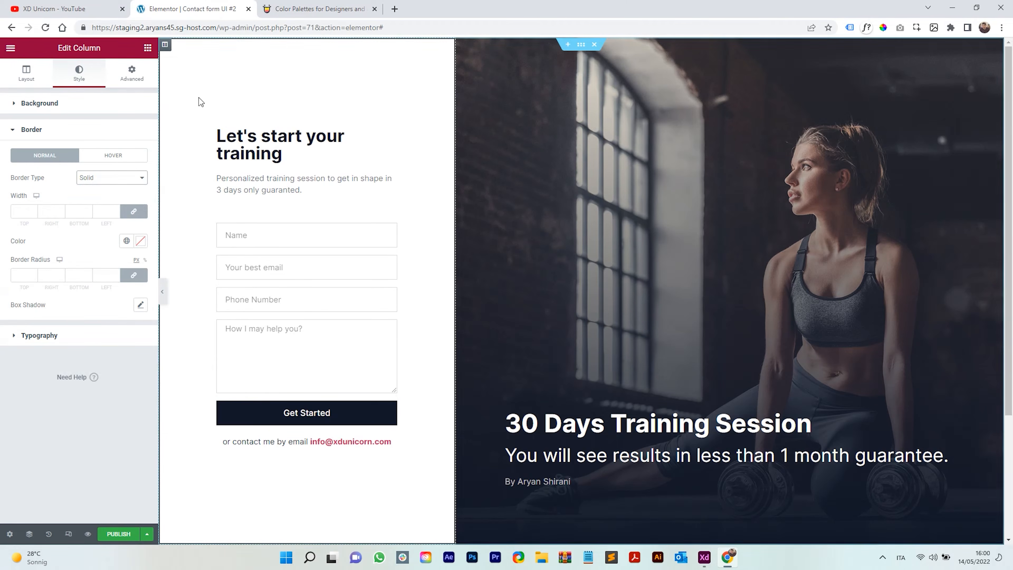
pyautogui.click(24, 211)
pyautogui.write('0')
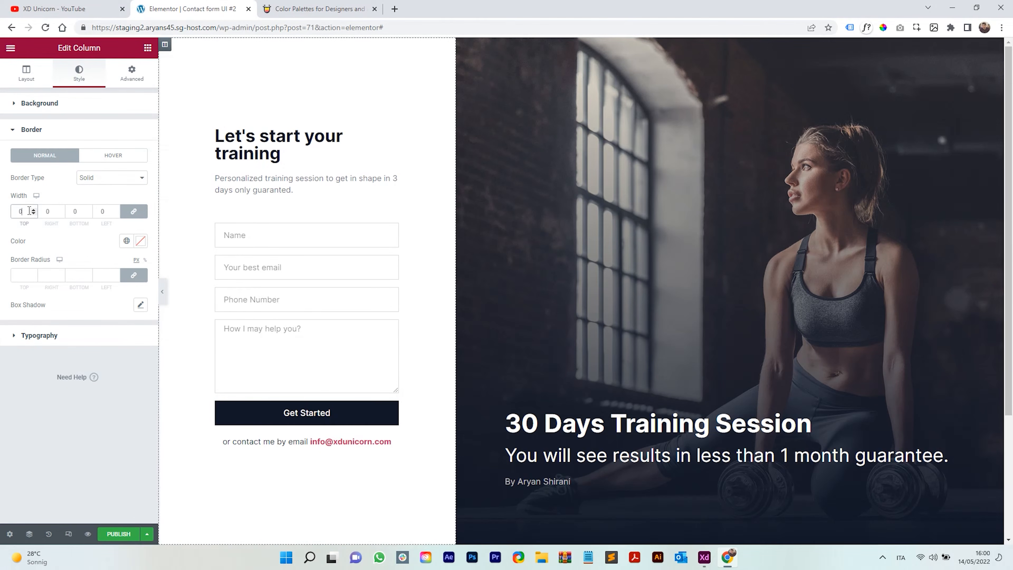
# - Unlink the form column's border widths, set only the top width to 8, and preview the page at full width
pyautogui.click(133, 211)
pyautogui.click(33, 209)
pyautogui.click(34, 210)
pyautogui.click(34, 211)
pyautogui.click(34, 210)
pyautogui.click(34, 210)
pyautogui.click(34, 210)
pyautogui.click(34, 210)
pyautogui.click(34, 210)
pyautogui.click(34, 210)
pyautogui.click(34, 214)
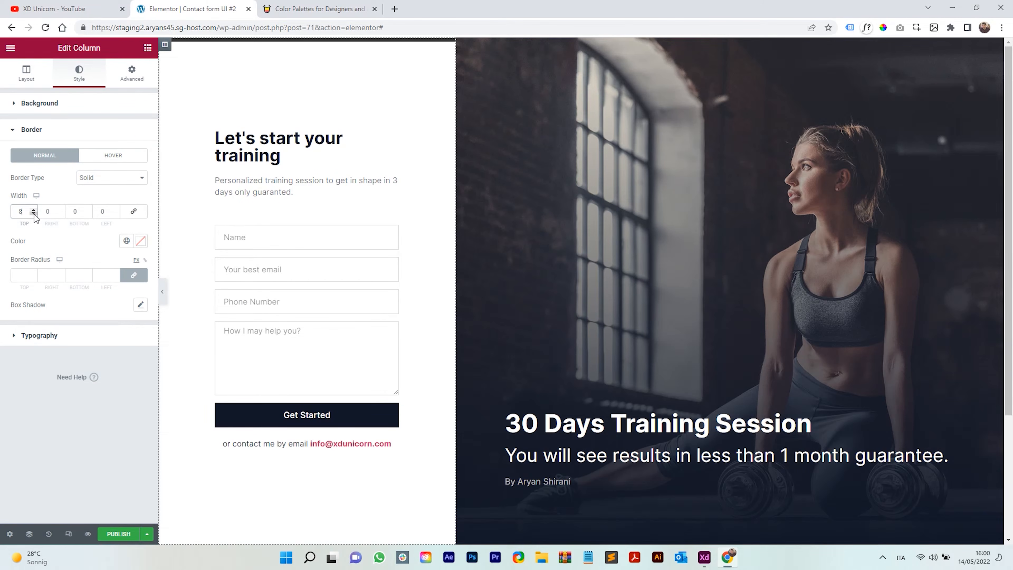
pyautogui.click(162, 287)
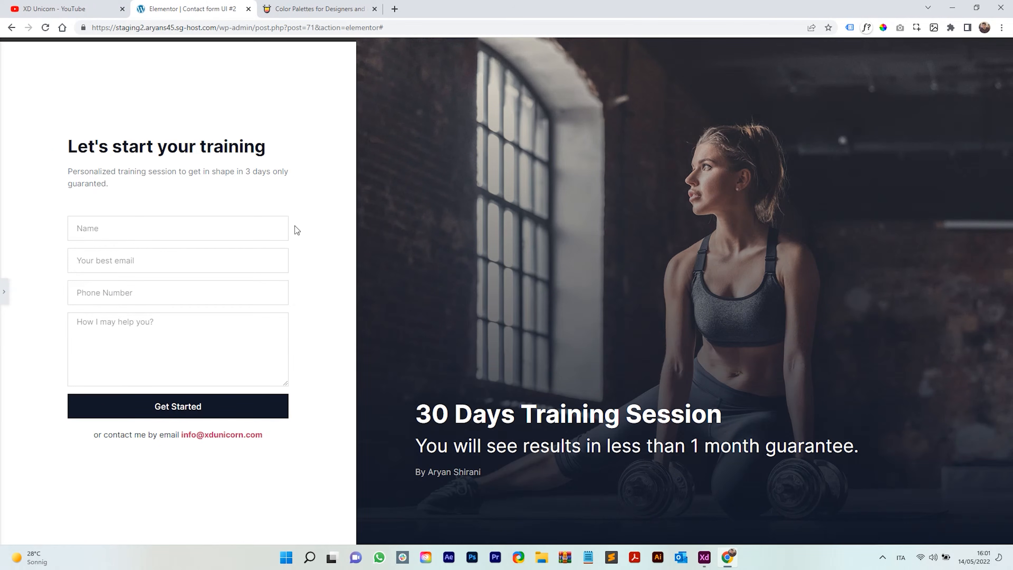
pyautogui.click(4, 291)
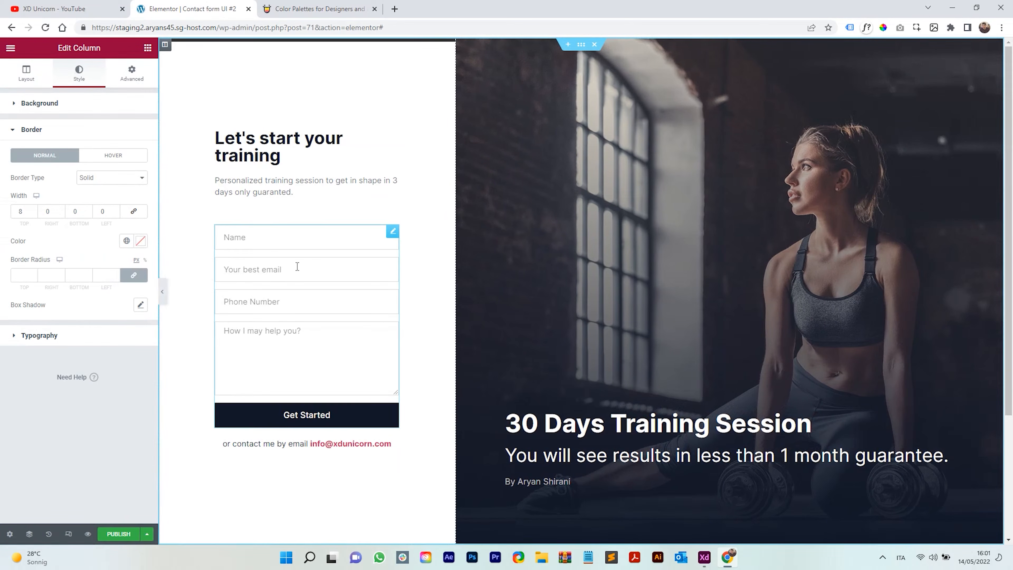
pyautogui.click(162, 291)
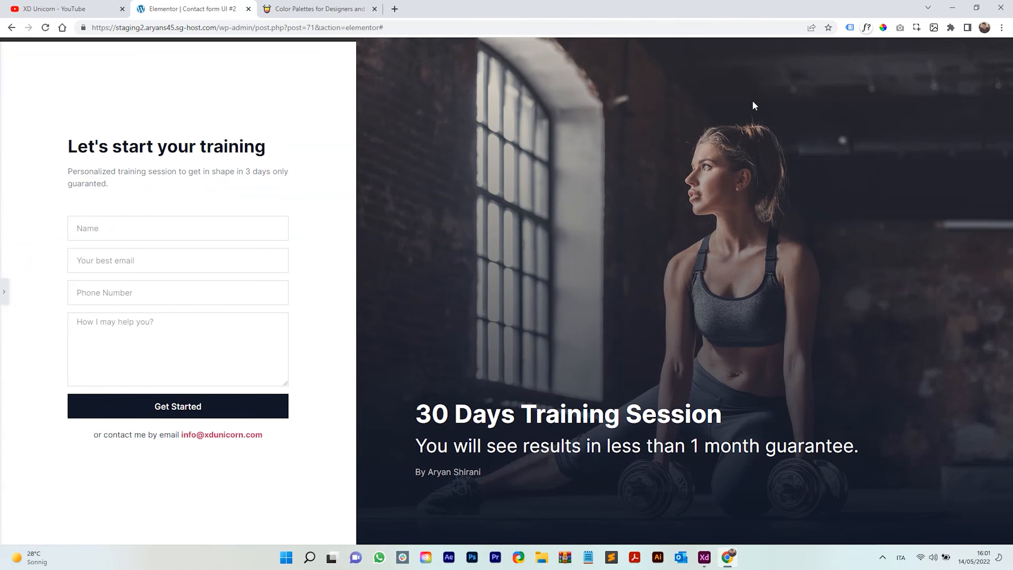
pyautogui.click(3, 283)
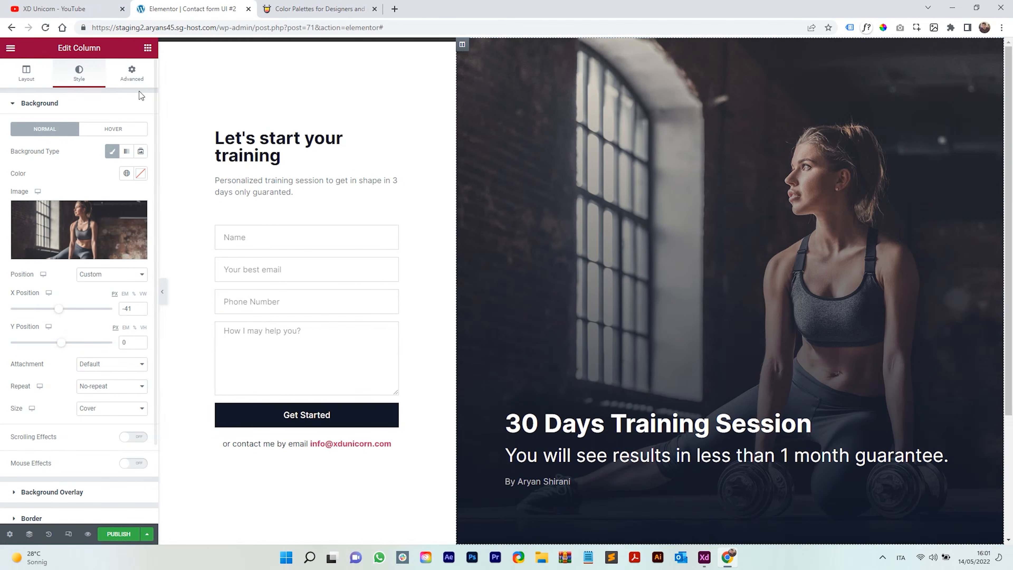
# - Give the photo column a solid border with a width of 0 on all sides
pyautogui.scroll(-2, 60, 291)
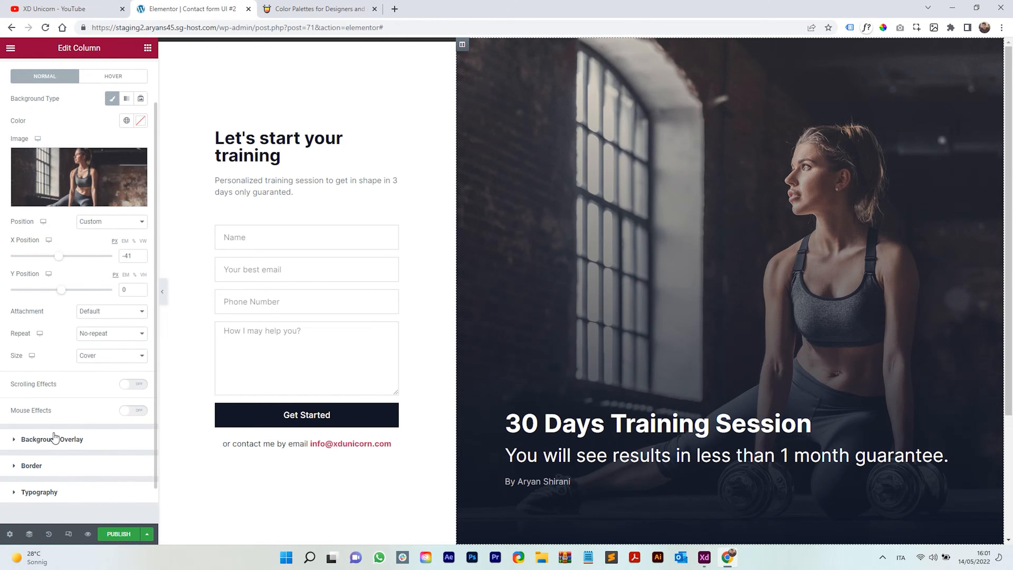
pyautogui.click(45, 467)
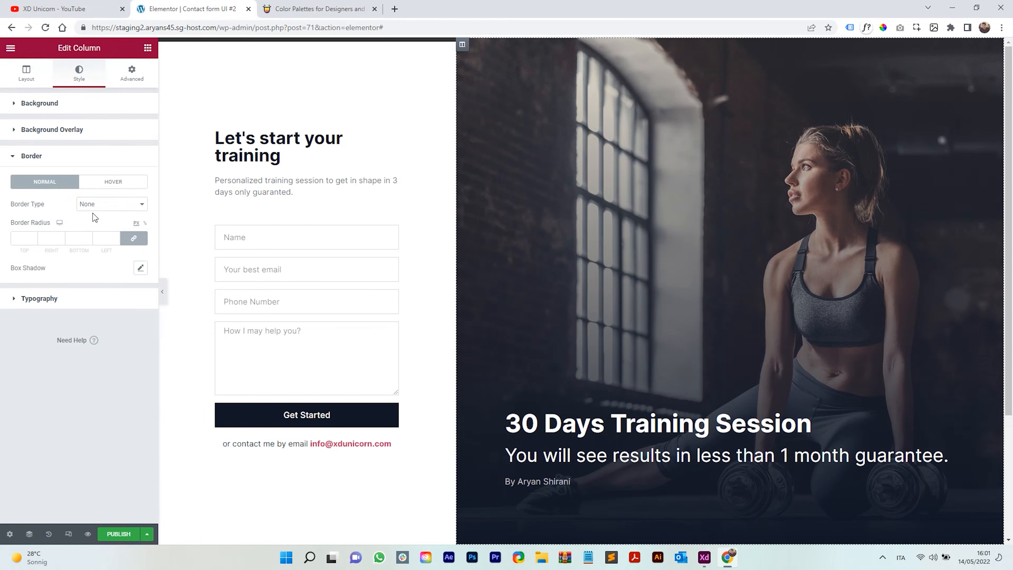
pyautogui.click(100, 204)
pyautogui.click(102, 222)
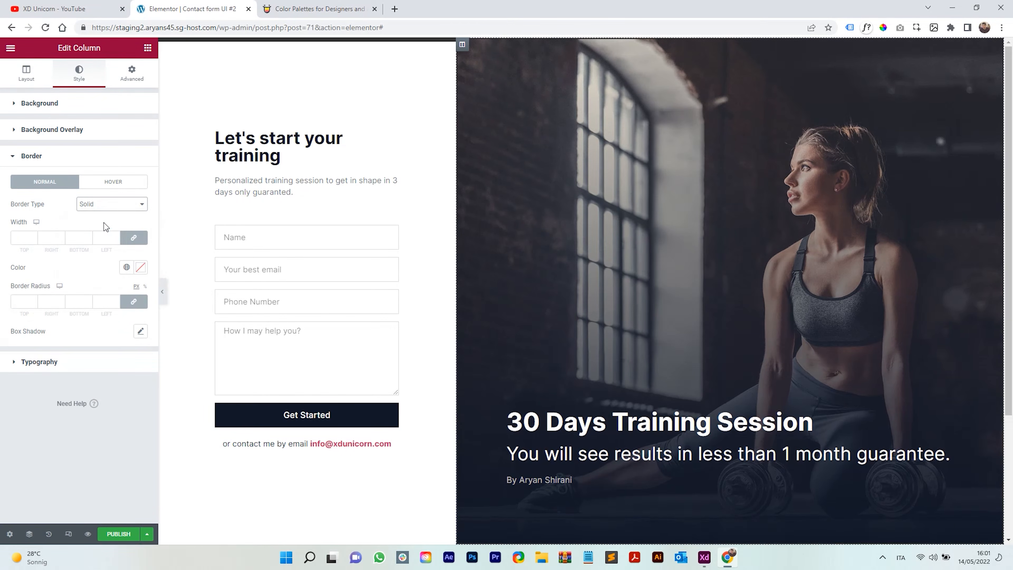
pyautogui.click(33, 236)
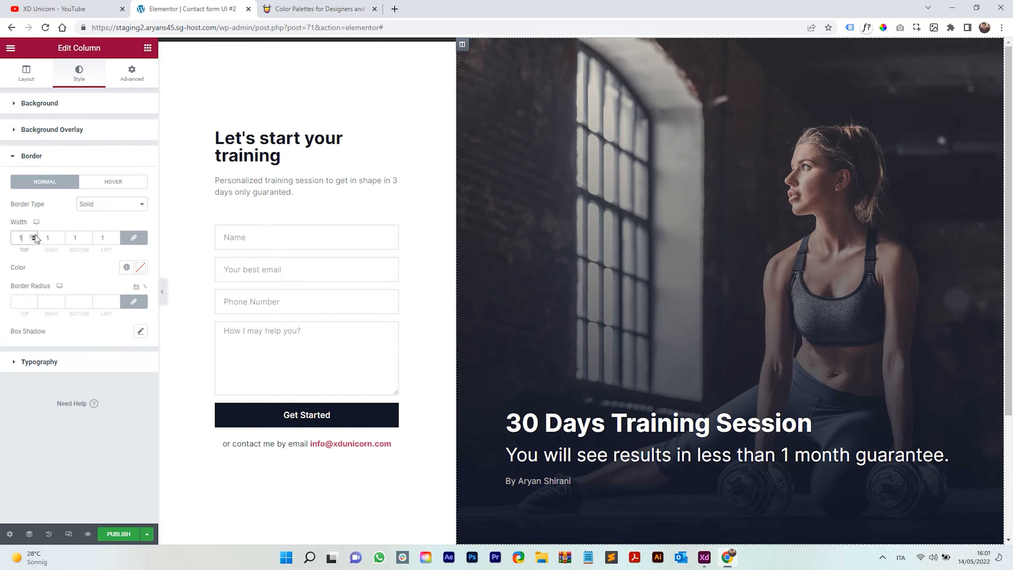
pyautogui.click(35, 240)
# - Unlink the photo column's border widths and set only the top width to 8
pyautogui.click(134, 238)
pyautogui.click(37, 234)
pyautogui.click(36, 234)
pyautogui.click(37, 234)
pyautogui.click(36, 235)
pyautogui.click(37, 235)
pyautogui.click(36, 234)
pyautogui.click(37, 234)
pyautogui.click(37, 235)
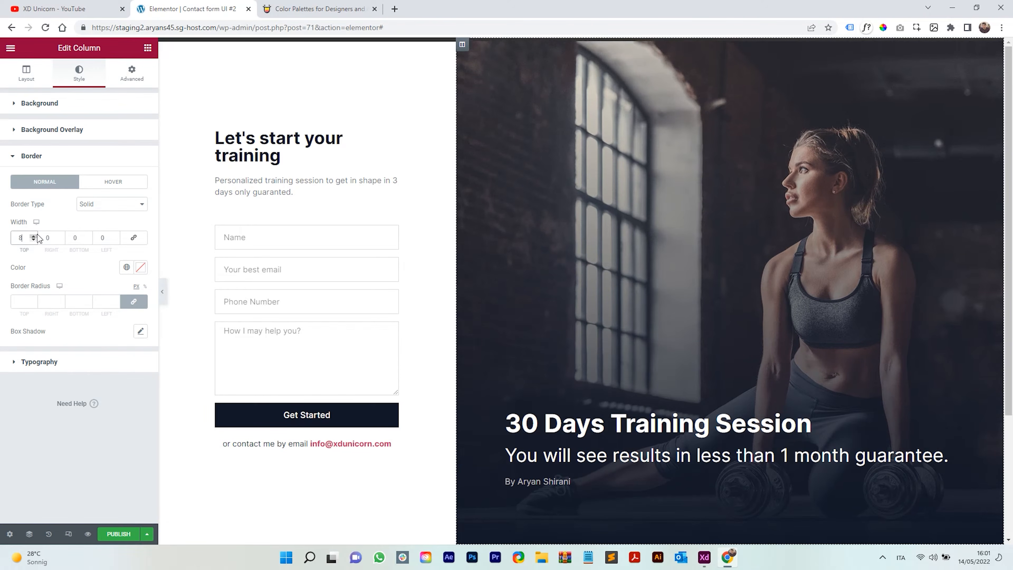
# - Try white (#FFFFFF) as the photo column's border color and preview the page at full width
pyautogui.click(140, 268)
pyautogui.moveTo(74, 333); pyautogui.dragTo(1, 217)
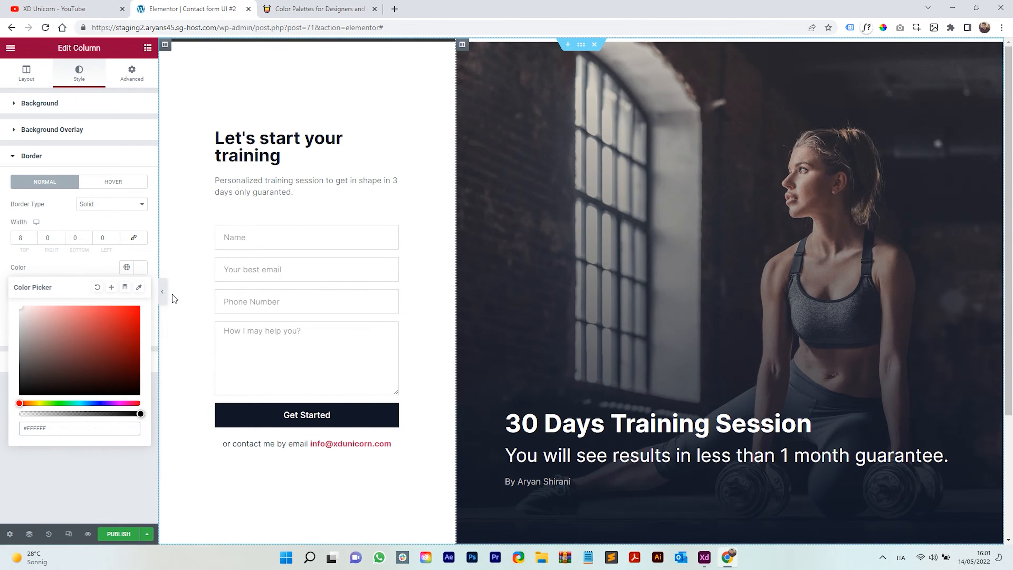
pyautogui.click(162, 290)
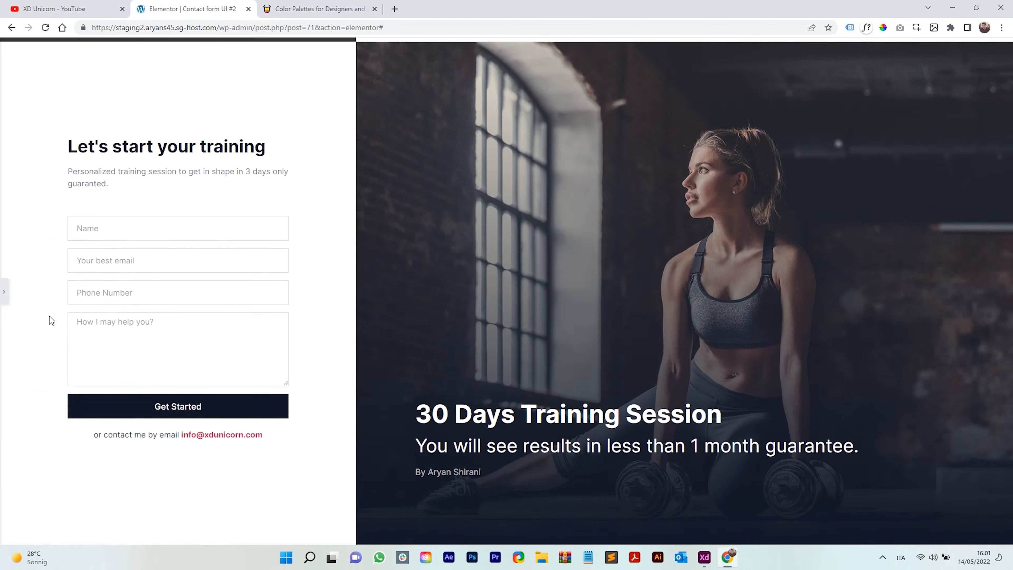
pyautogui.click(4, 292)
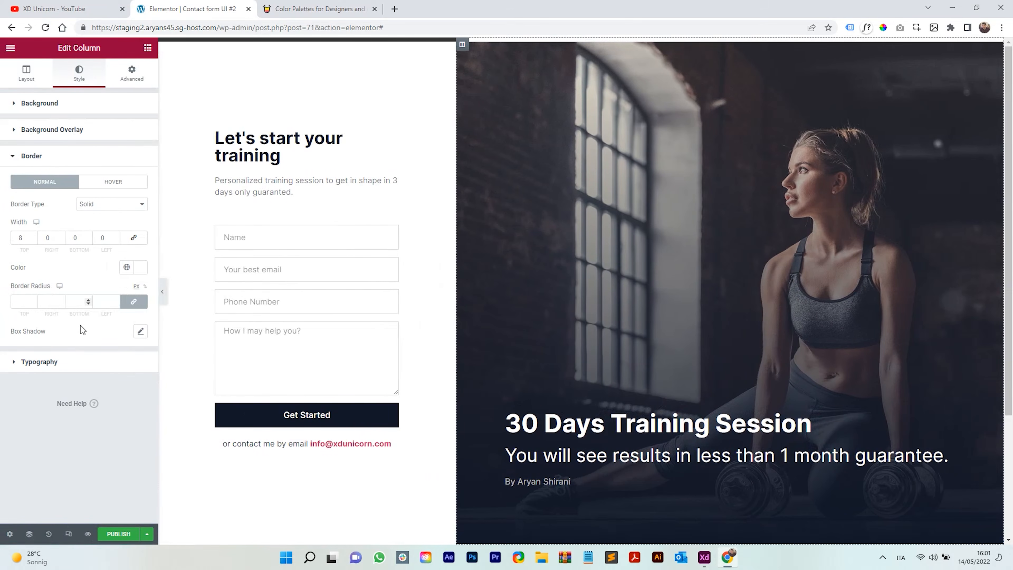
# - Paste #111727 as the photo column's border color and preview the page at full width before returning to editing
pyautogui.click(139, 270)
pyautogui.rightClick(37, 431)
pyautogui.click(80, 297)
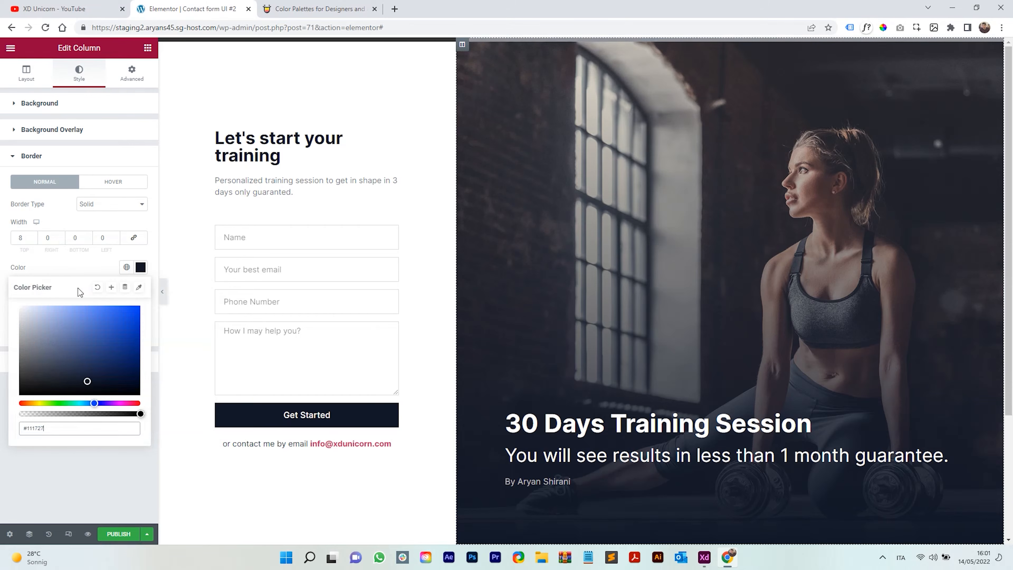
pyautogui.click(168, 322)
pyautogui.click(162, 293)
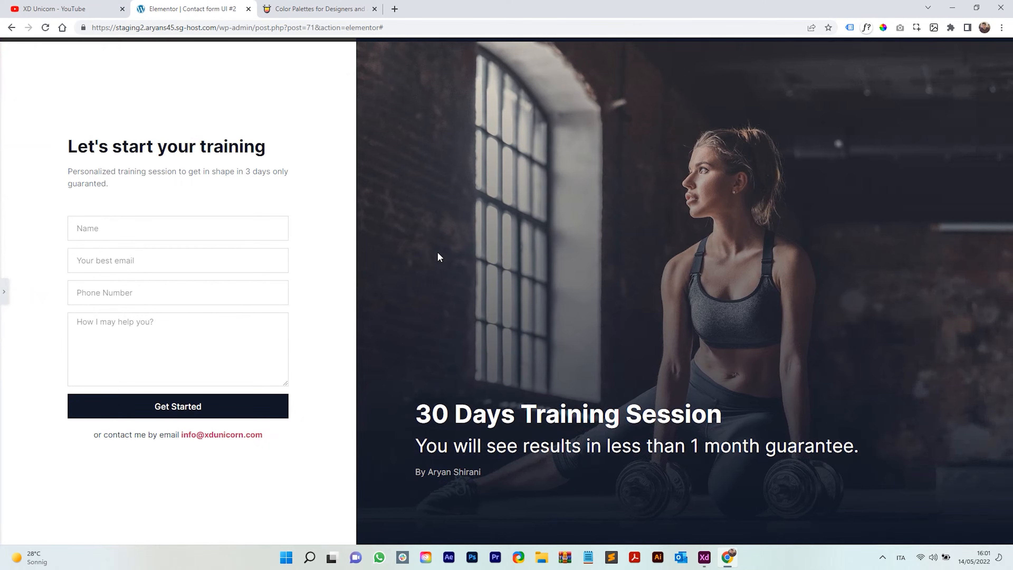
pyautogui.click(4, 292)
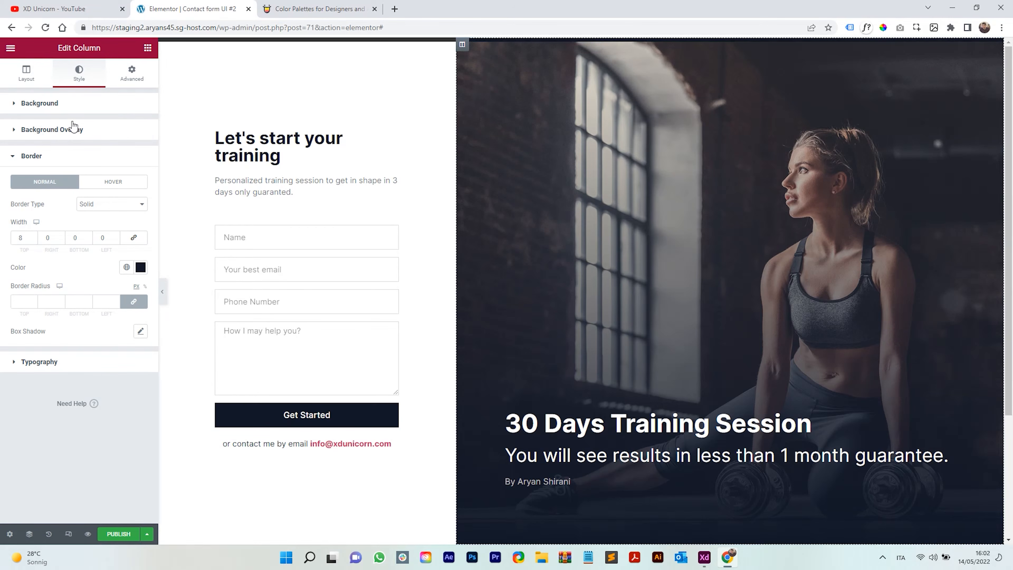
# - Enable mouse effects on the photo column's background and set the Mouse Track speed to 0.1
pyautogui.click(42, 107)
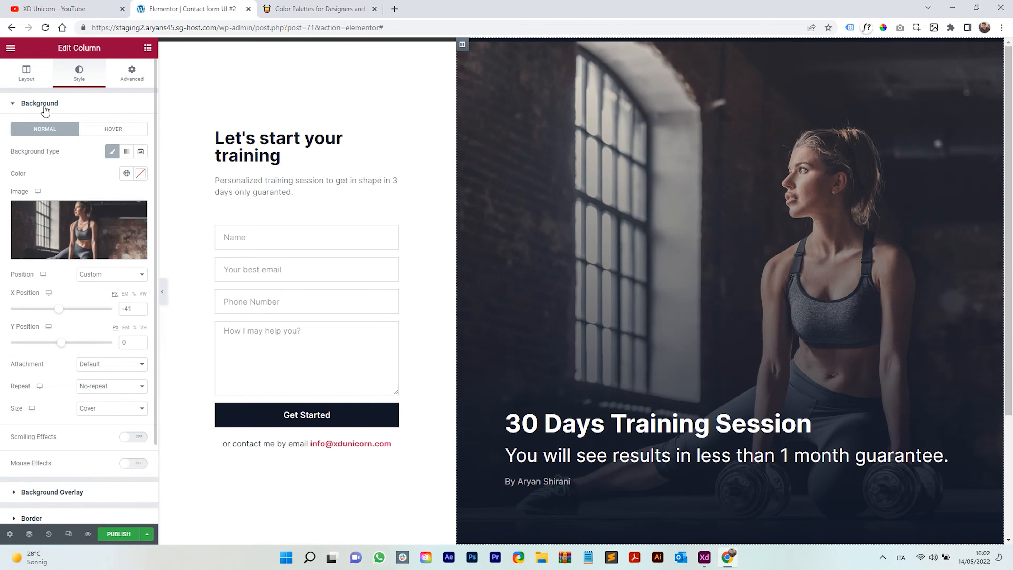
pyautogui.scroll(-2, 67, 377)
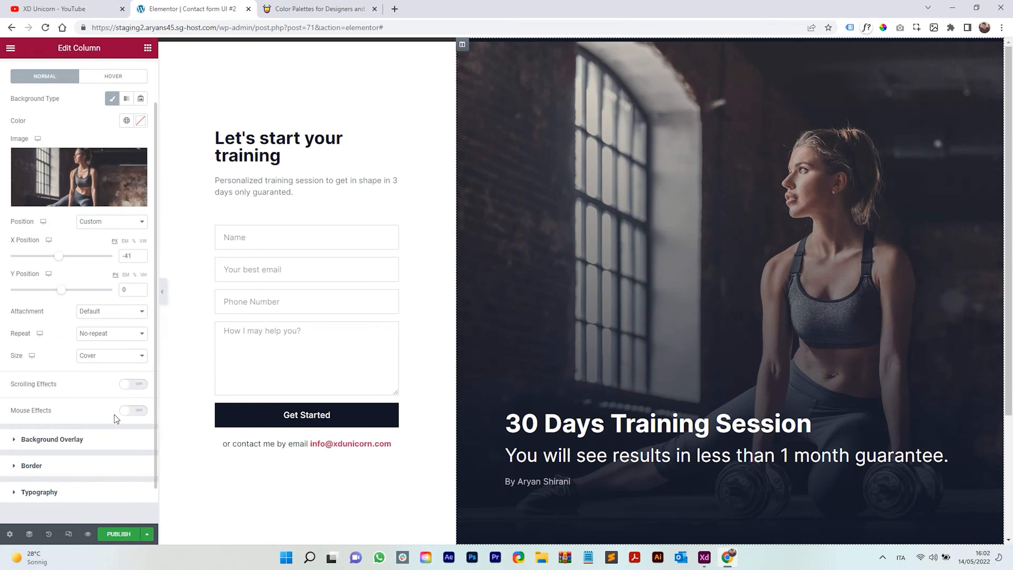
pyautogui.click(129, 411)
pyautogui.click(143, 431)
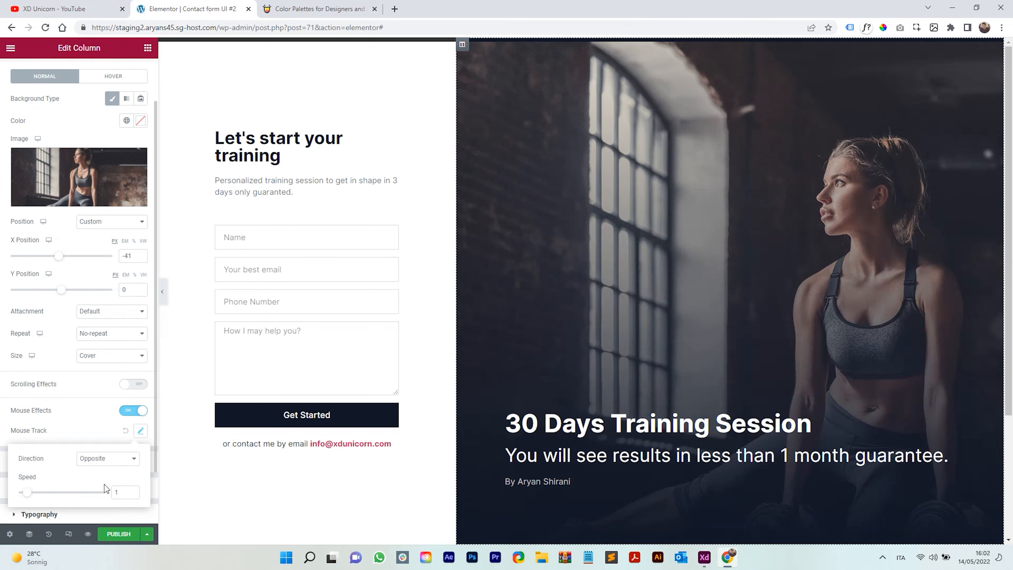
pyautogui.moveTo(28, 497); pyautogui.dragTo(15, 499)
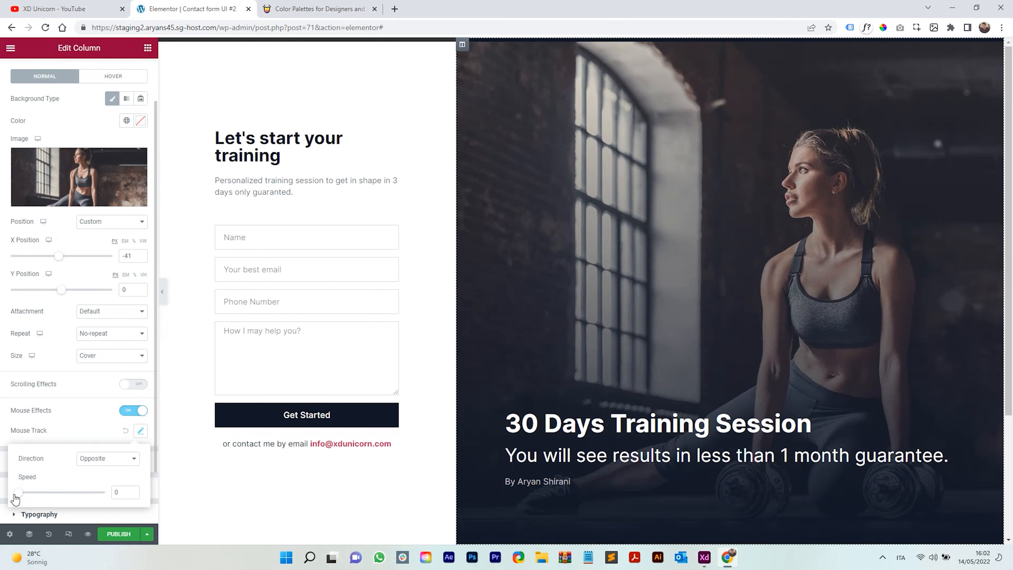
pyautogui.click(134, 490)
pyautogui.click(134, 489)
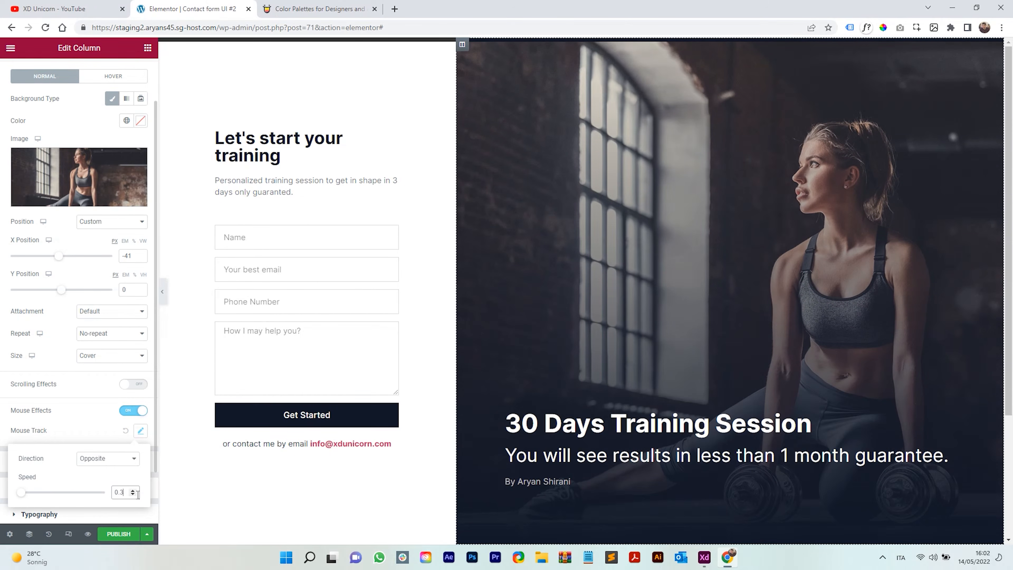
pyautogui.click(133, 495)
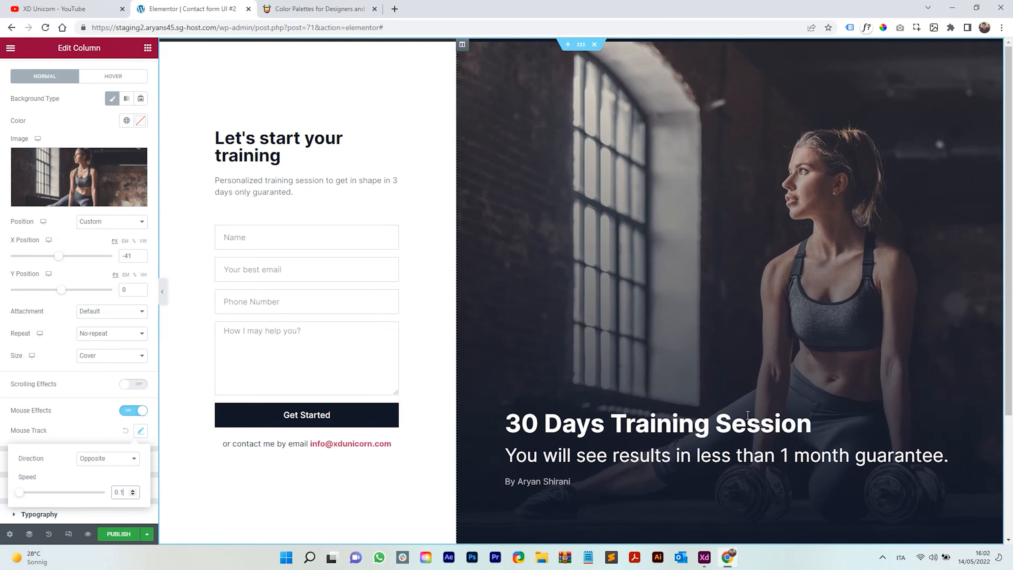
# - Preview the photo's mouse-track effect at full page width and reopen the Mouse Track options
pyautogui.click(162, 292)
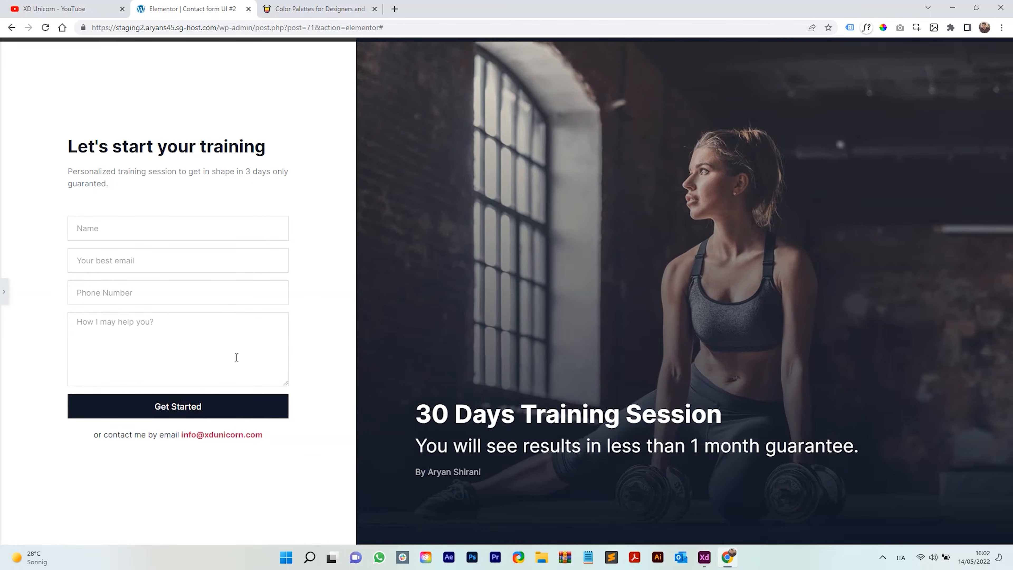
pyautogui.click(4, 291)
pyautogui.click(140, 431)
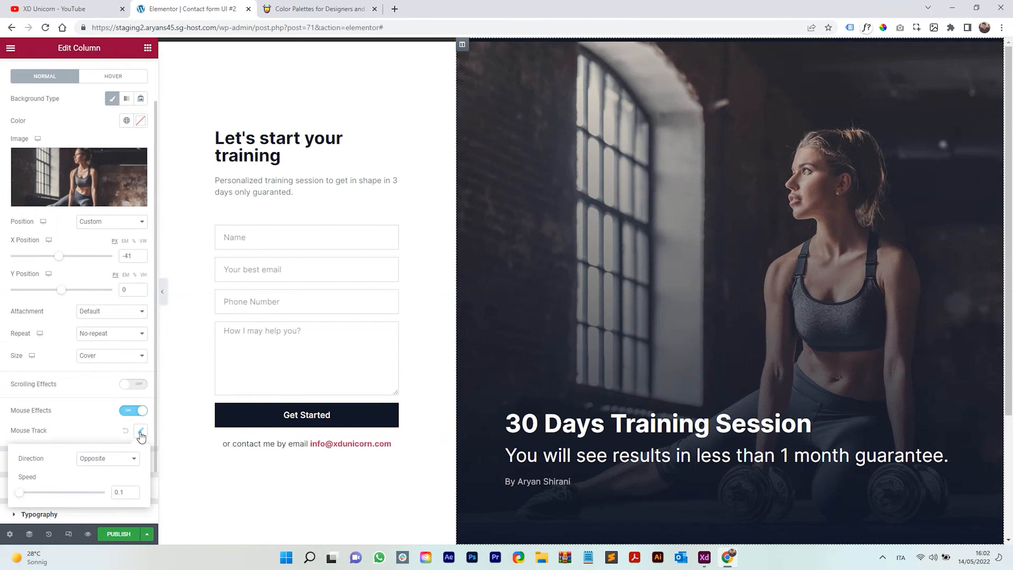
# - Try Direct as the photo's Mouse Track direction and switch it back to Opposite
pyautogui.click(107, 458)
pyautogui.click(104, 471)
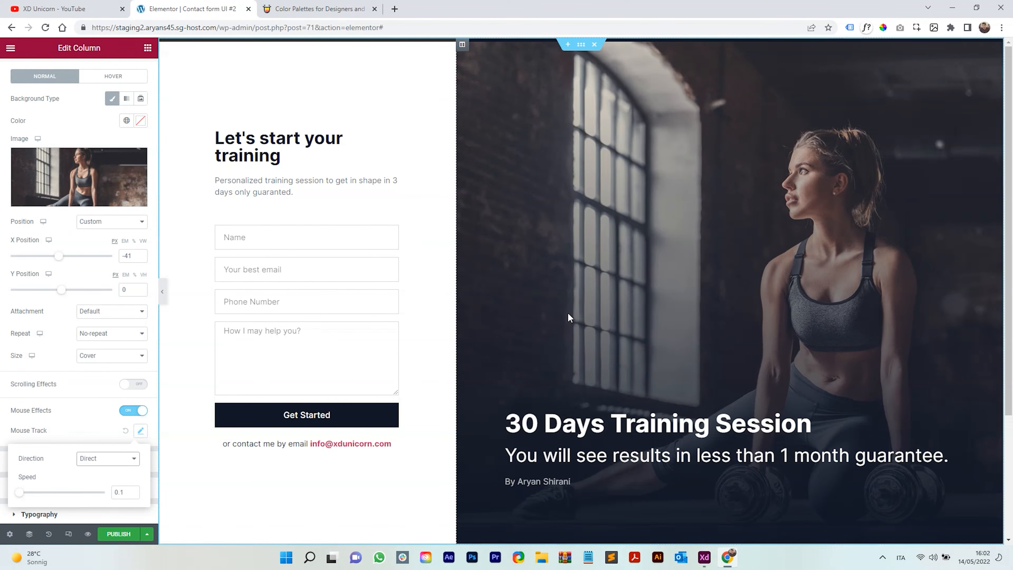
pyautogui.click(103, 461)
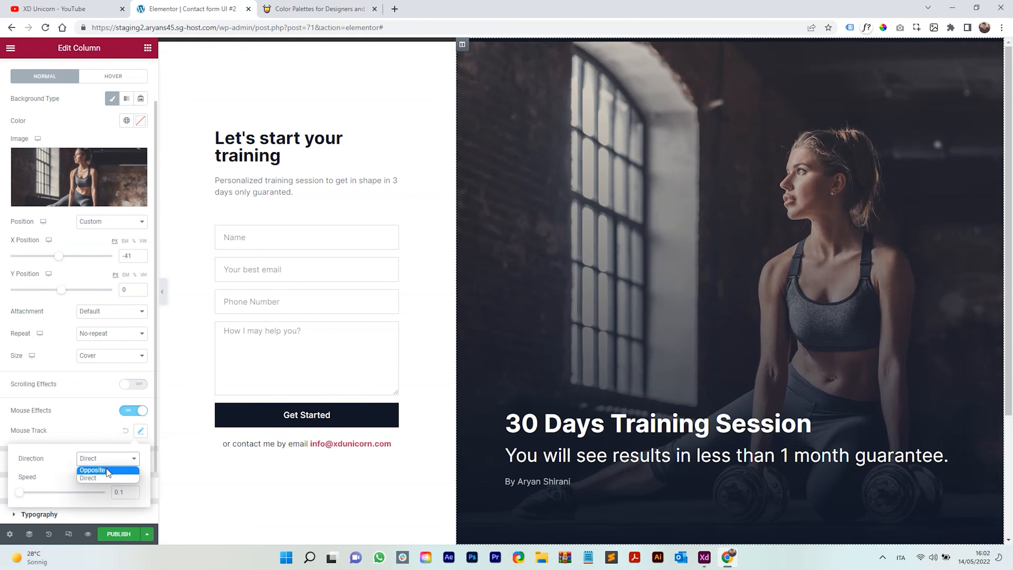
pyautogui.click(96, 470)
# - Set the photo's Mouse Track speed to 0.3 and preview the page at full width before returning to editing
pyautogui.click(132, 490)
pyautogui.click(133, 490)
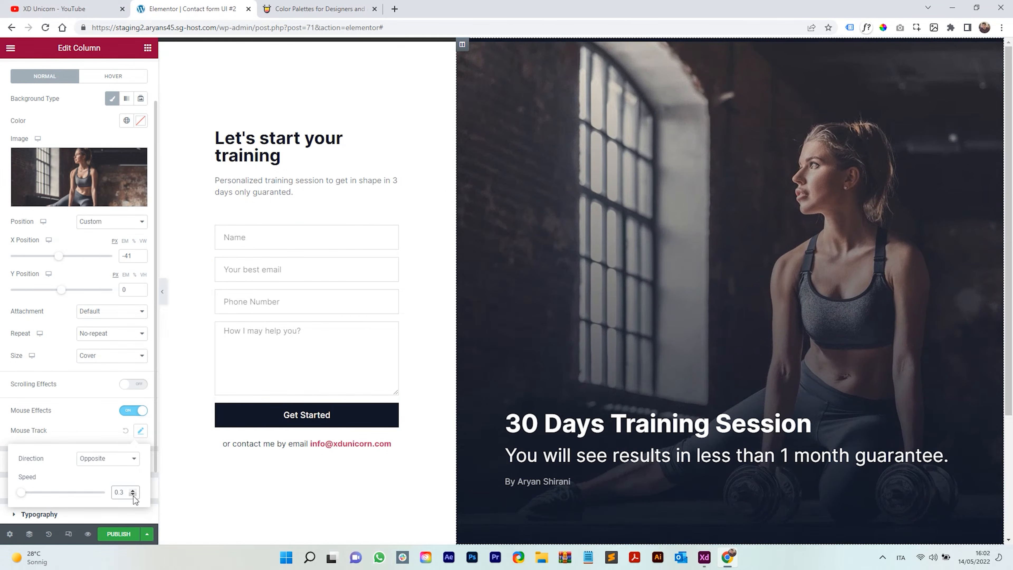
pyautogui.click(162, 291)
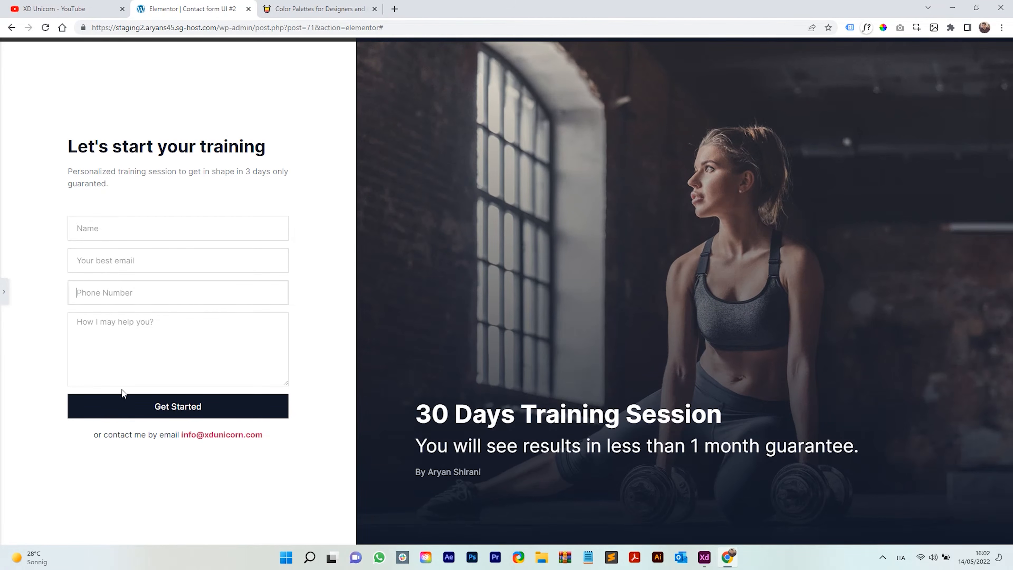
pyautogui.click(205, 301)
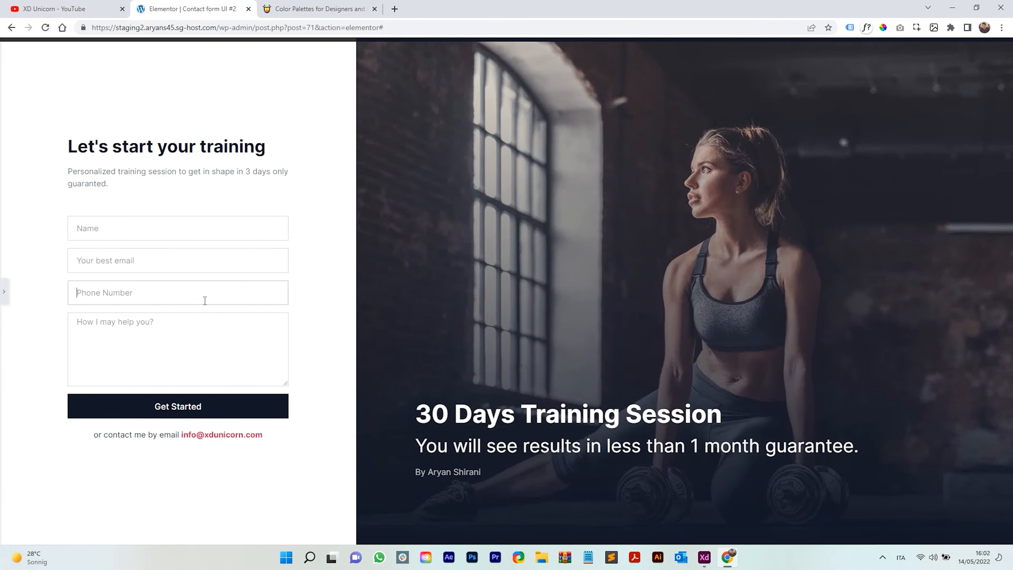
pyautogui.click(4, 291)
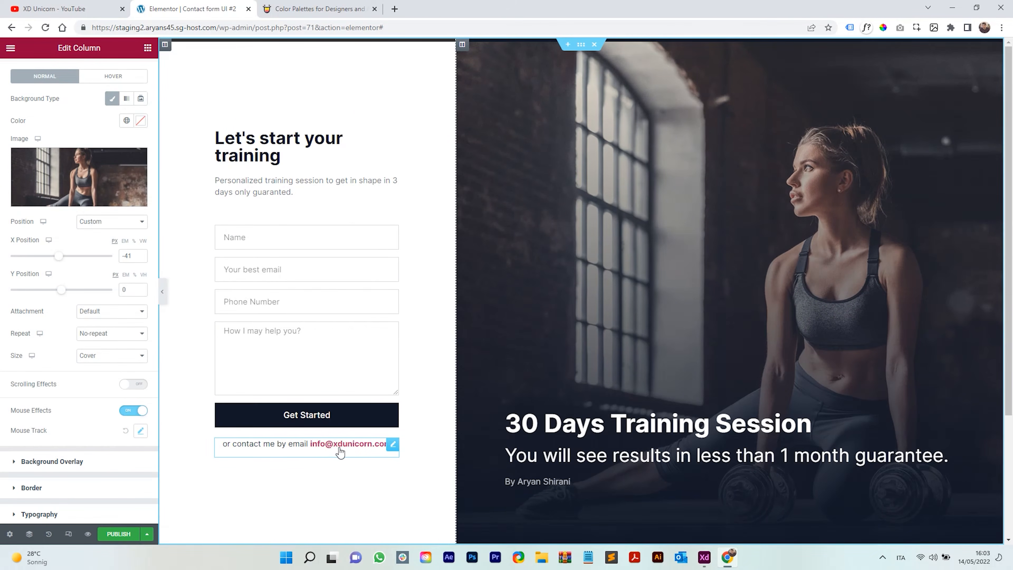
# - Publish the page and open the site-wide Typography settings
pyautogui.click(128, 534)
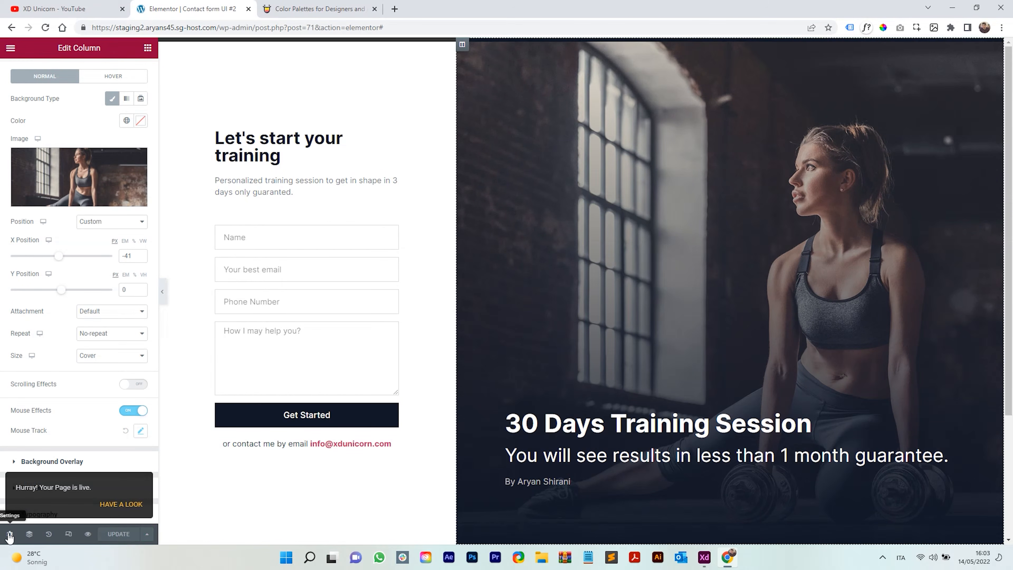
pyautogui.click(9, 534)
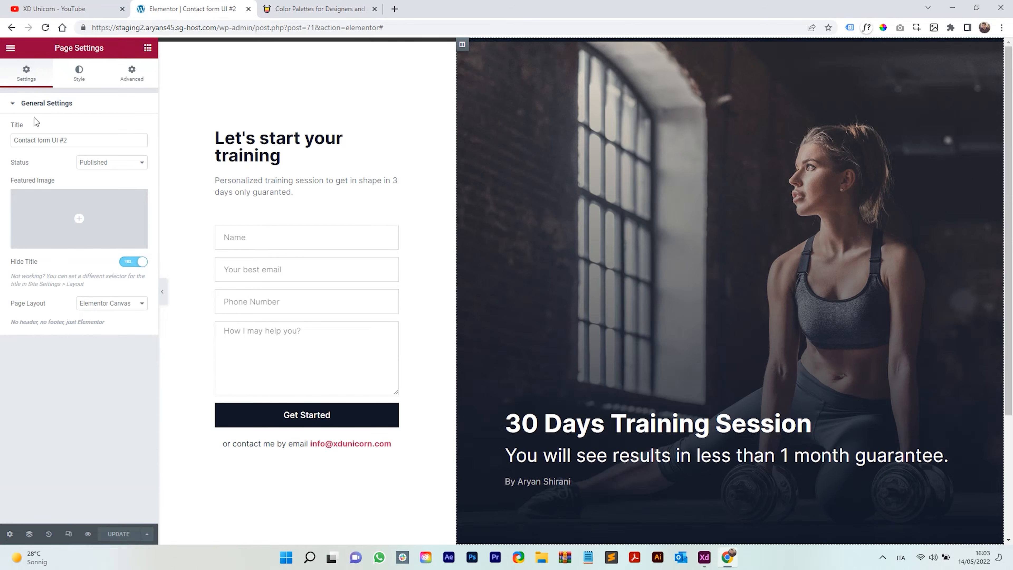
pyautogui.click(11, 48)
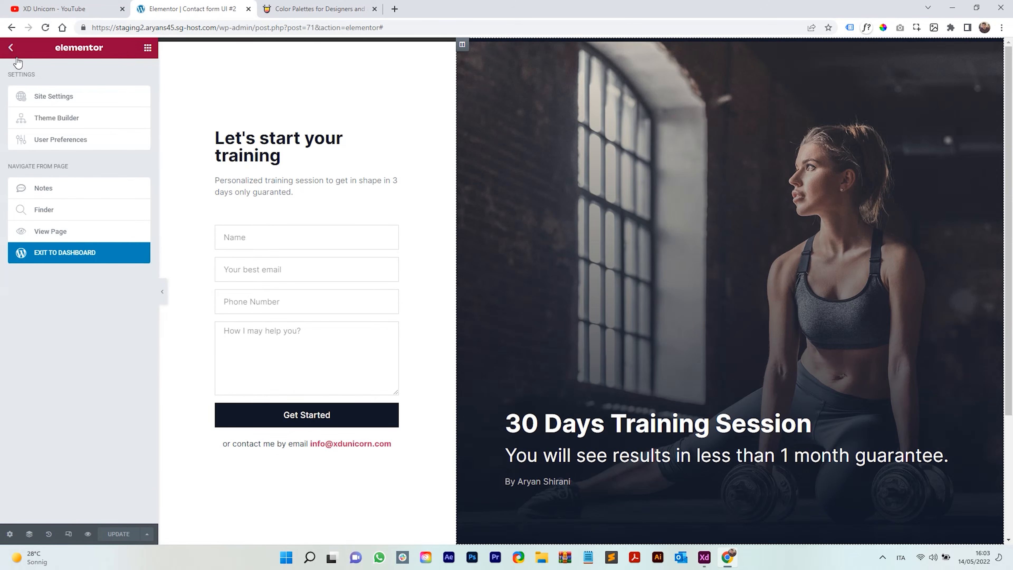
pyautogui.click(43, 98)
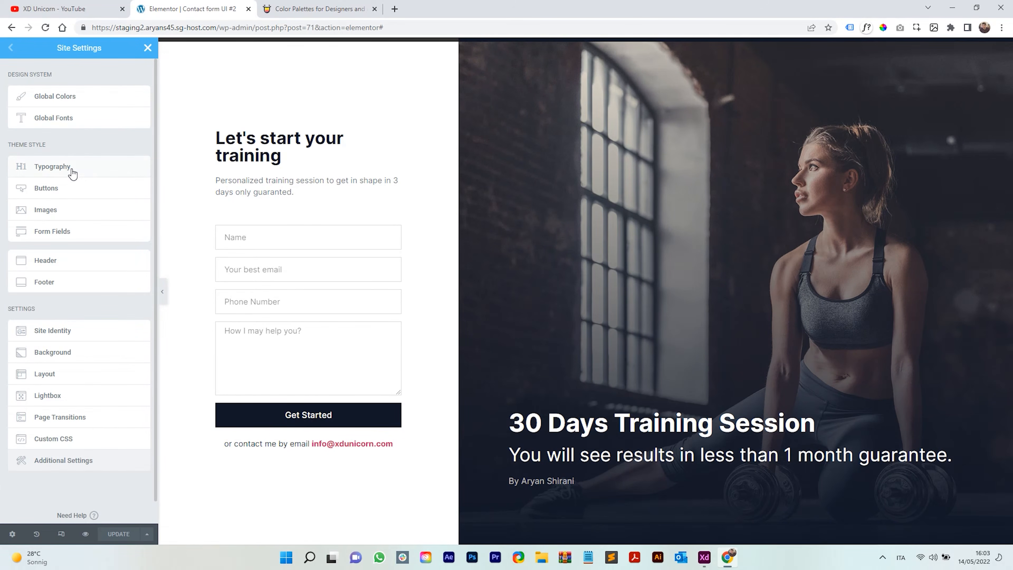
pyautogui.click(53, 167)
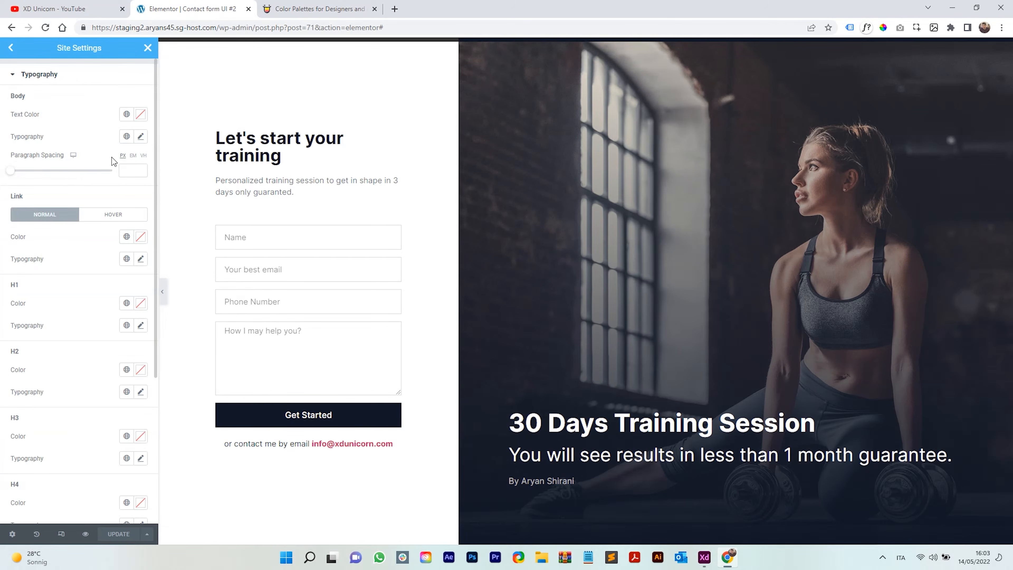
# - Set the site-wide normal link color to #111727
pyautogui.click(127, 240)
pyautogui.click(140, 237)
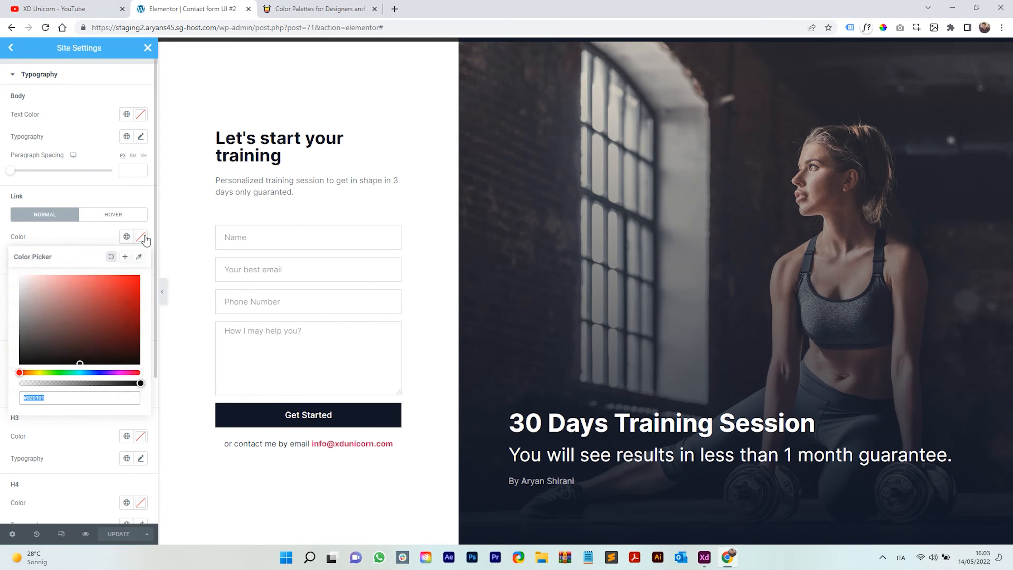
pyautogui.write('#111727')
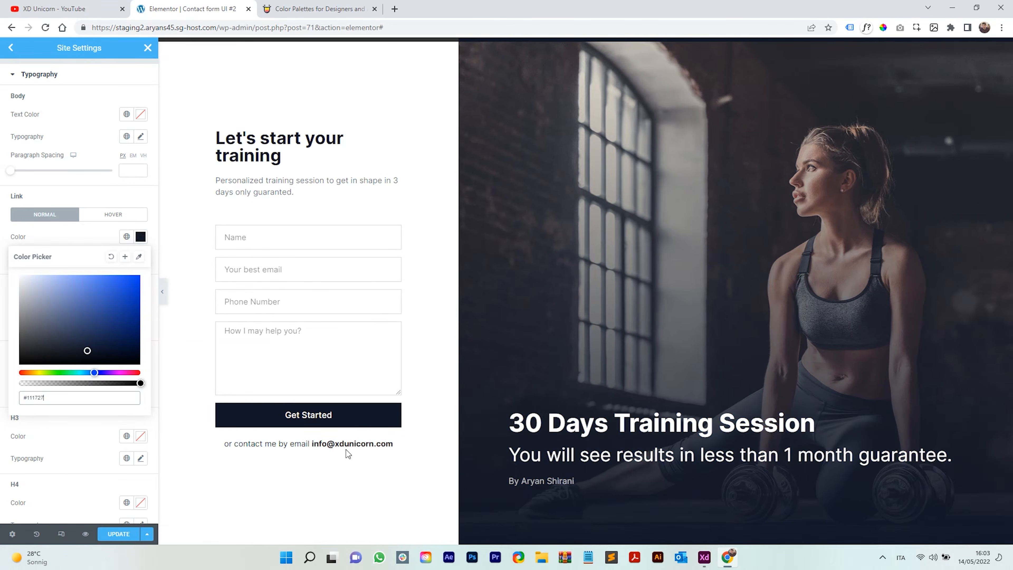
# - Set the site-wide link hover color to semi-transparent #11172794 and save the site settings
pyautogui.click(124, 221)
pyautogui.click(140, 237)
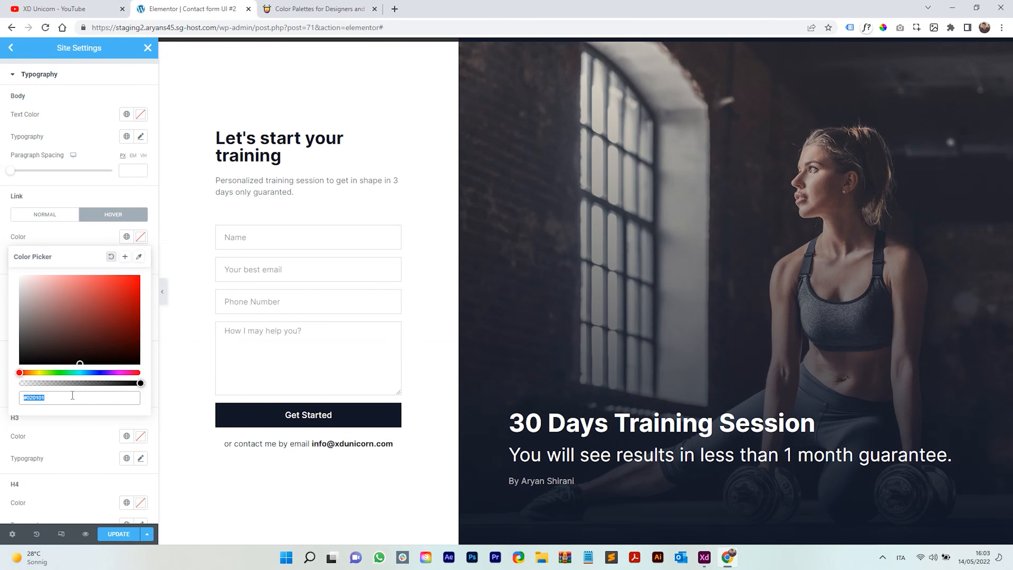
pyautogui.write('#111727')
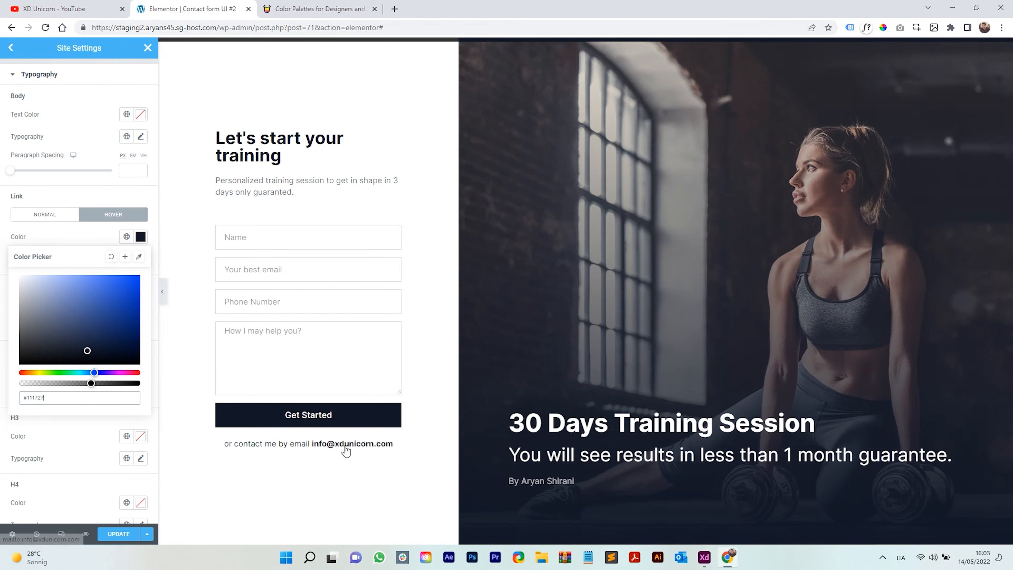
pyautogui.write('66')
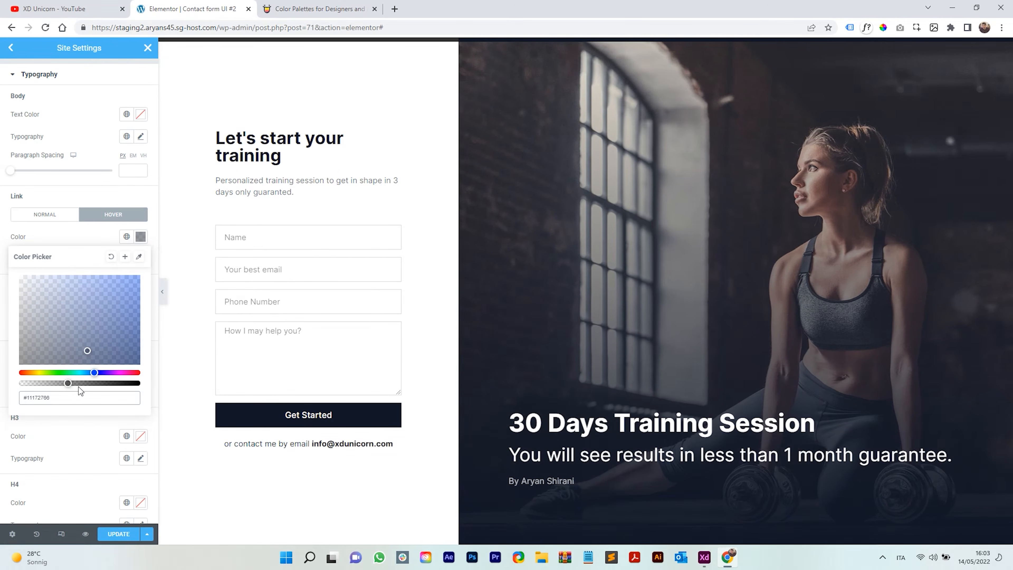
pyautogui.click(90, 383)
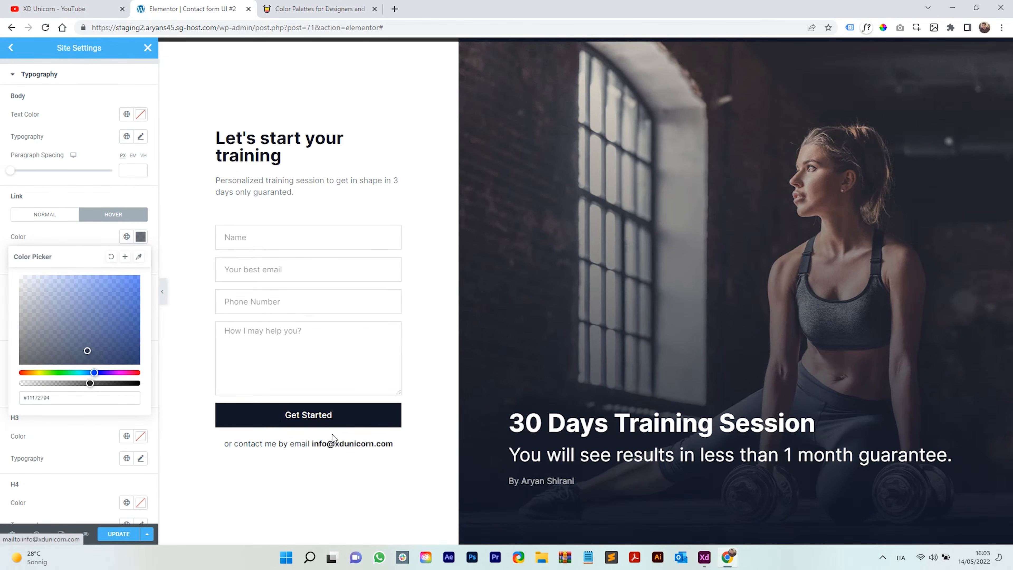
pyautogui.click(171, 493)
pyautogui.hotkey('ctrl', 's')
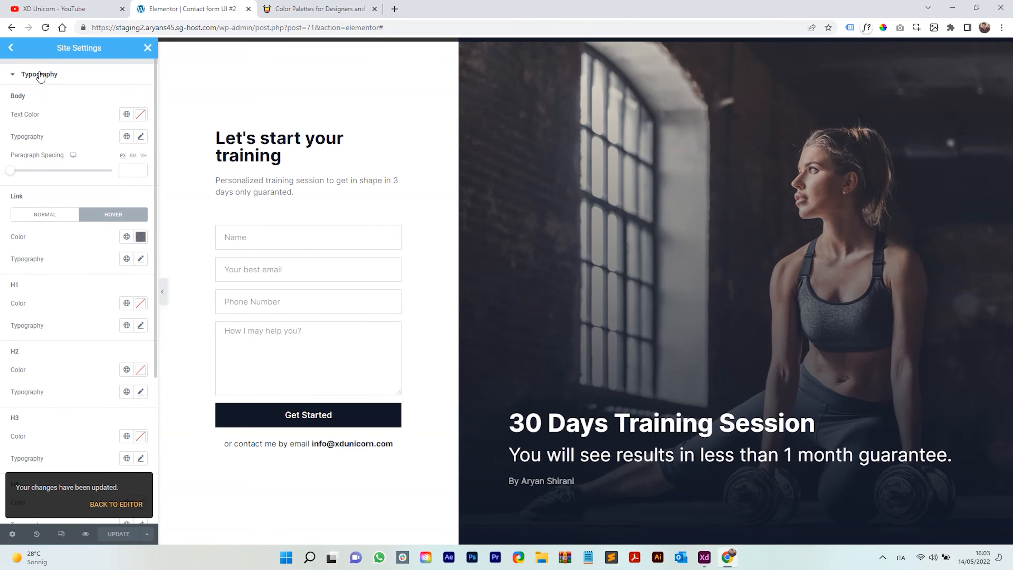
# - Leave the site settings and check the contact form on the live page before returning to the editor
pyautogui.click(147, 48)
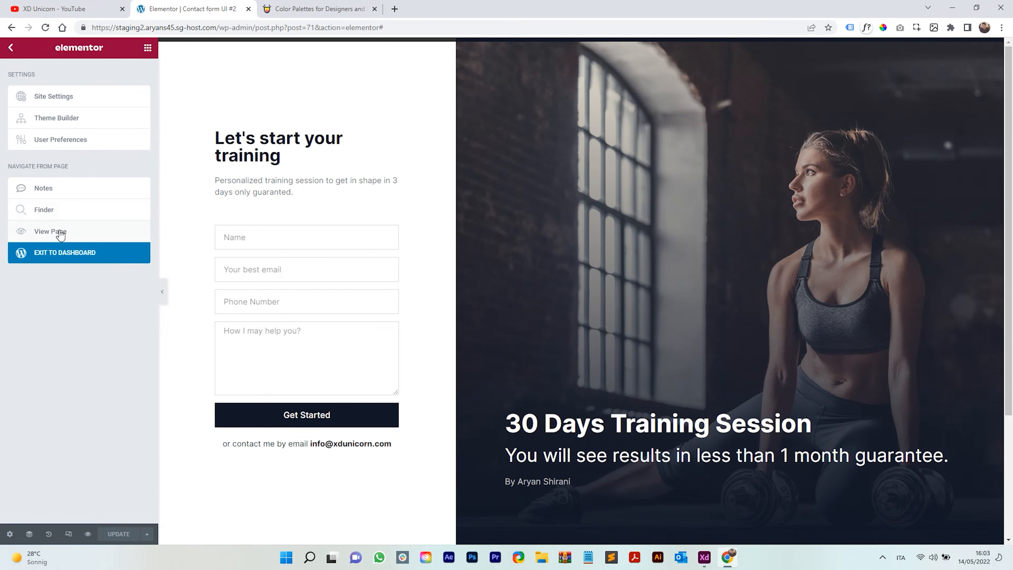
pyautogui.click(52, 232)
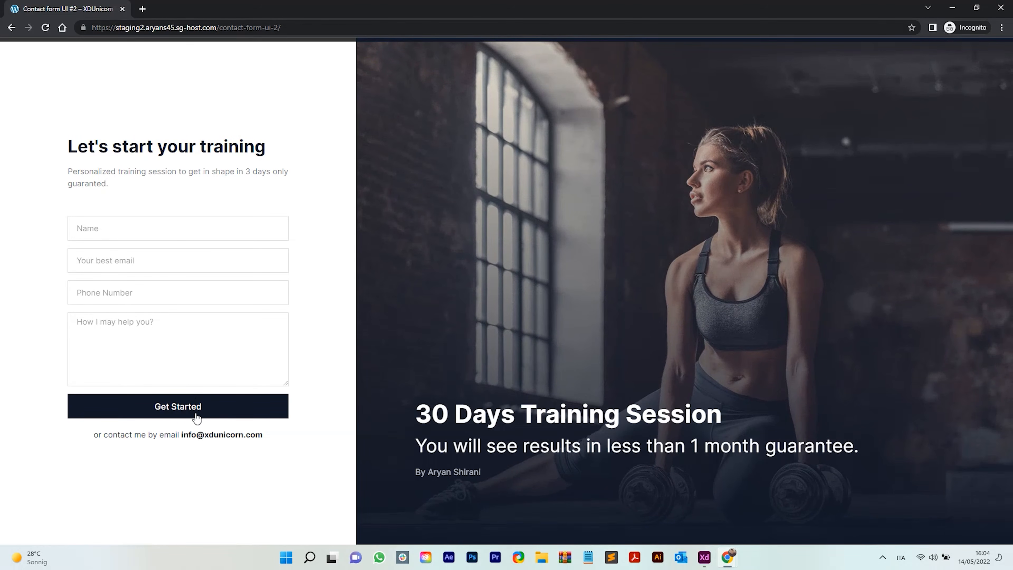
pyautogui.click(174, 294)
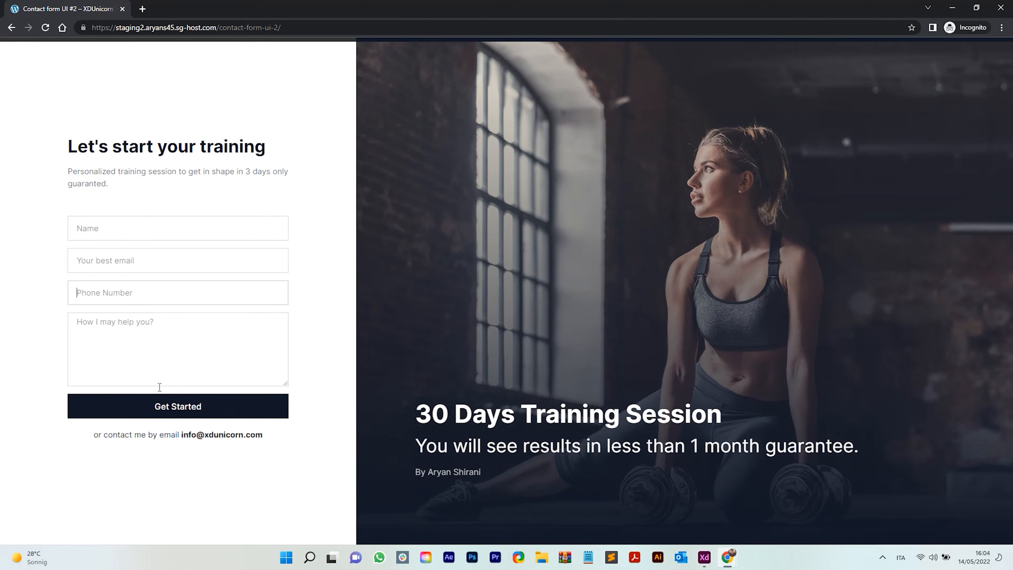
pyautogui.click(122, 9)
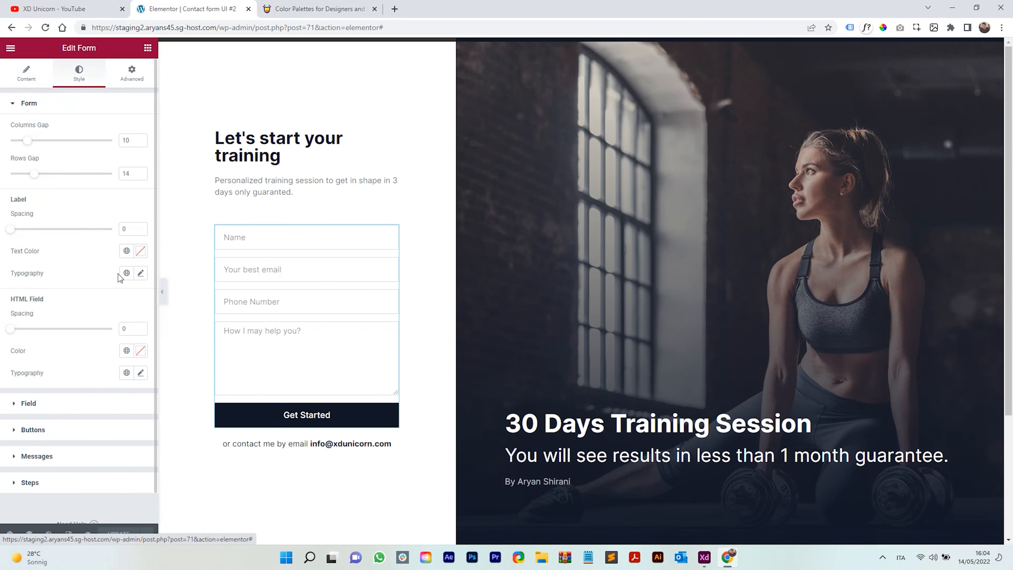
# - Set the form's submit button hover background color to semi-transparent #111727C2 and update the page
pyautogui.click(65, 425)
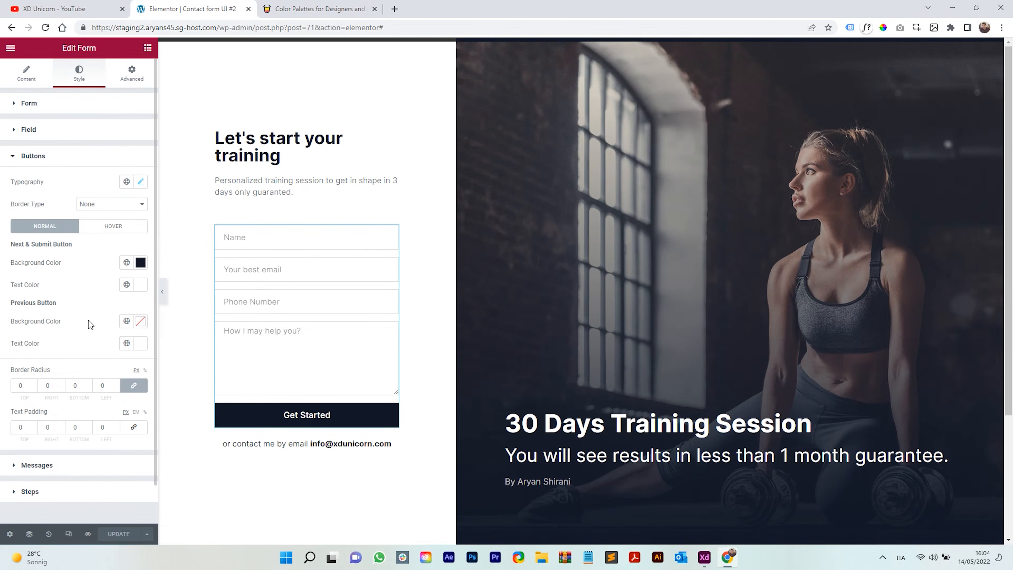
pyautogui.click(119, 233)
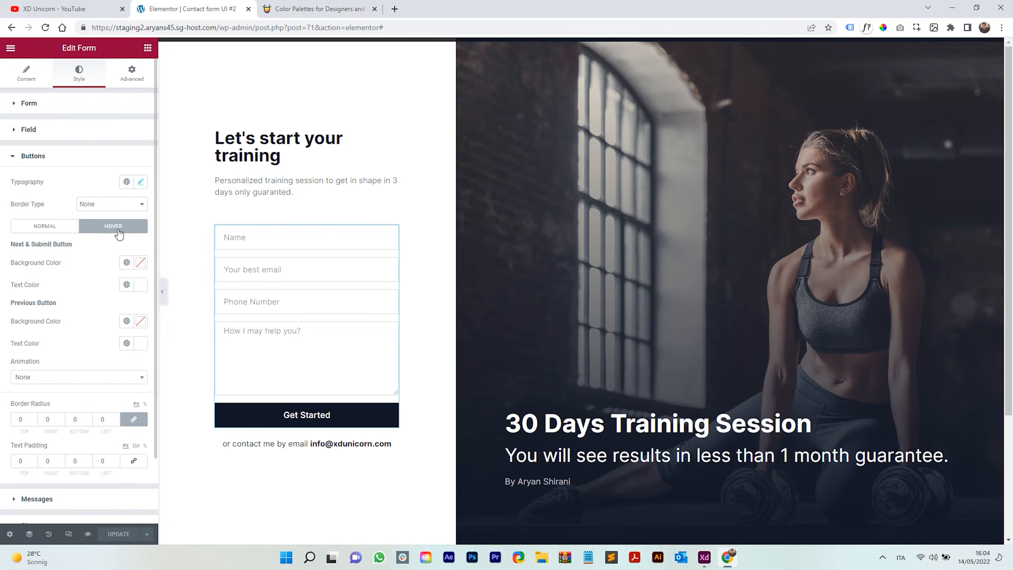
pyautogui.click(139, 266)
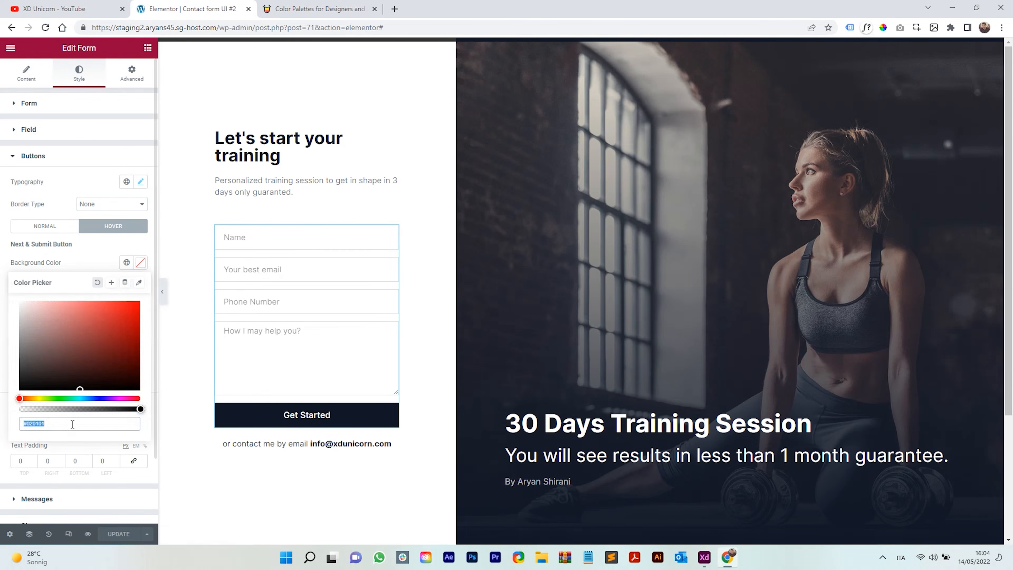
pyautogui.press('super+v')
pyautogui.click(78, 358)
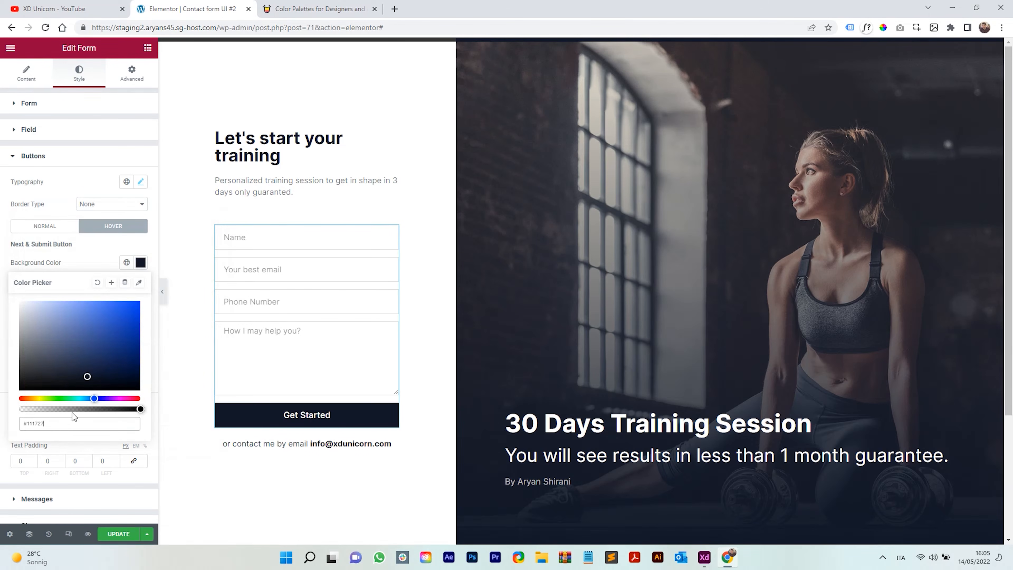
pyautogui.click(104, 273)
pyautogui.click(141, 262)
pyautogui.click(111, 409)
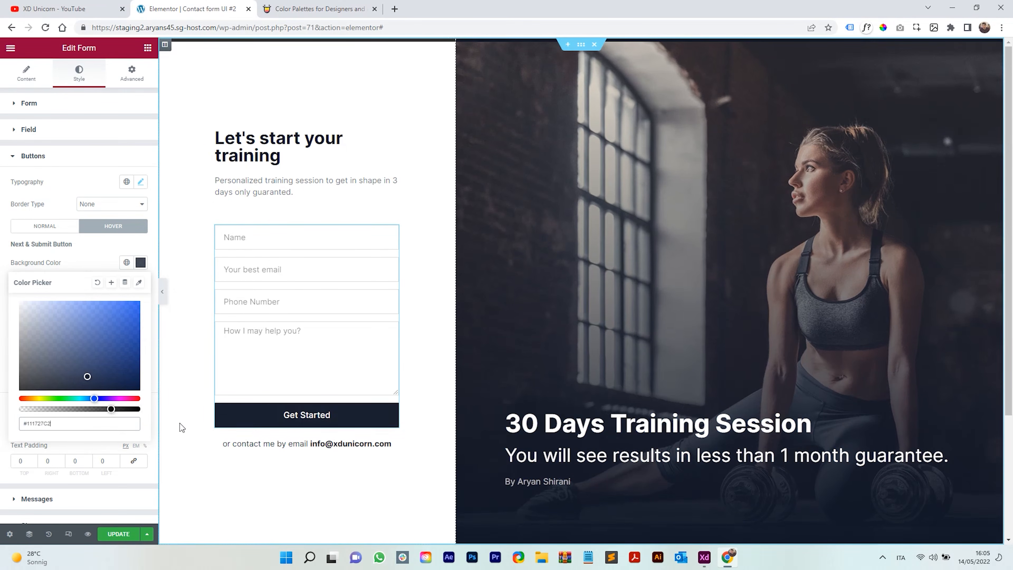
pyautogui.click(124, 535)
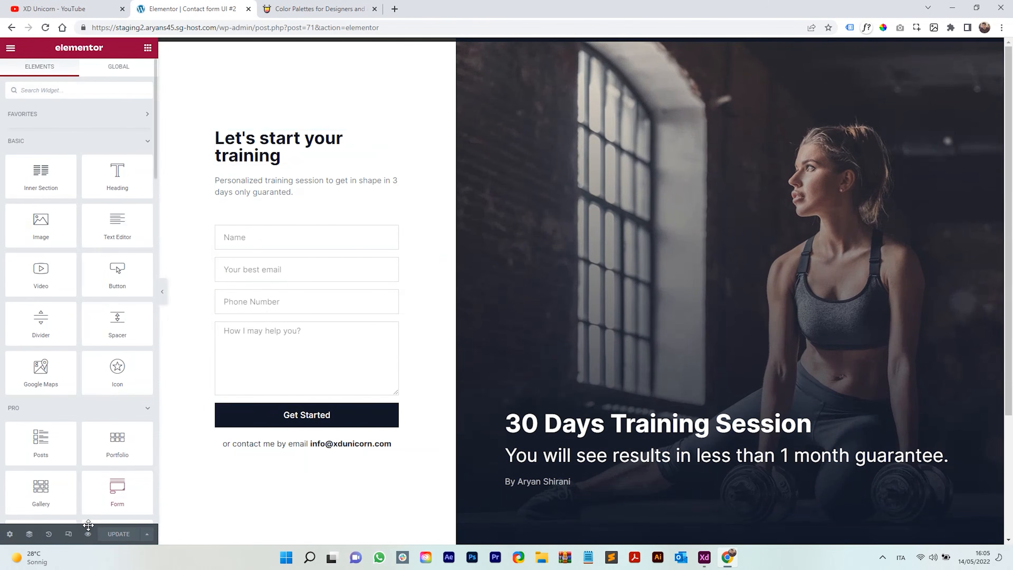
# - Switch to the mobile layout and reduce the form column's padding to 8% on all sides
pyautogui.click(69, 533)
pyautogui.click(556, 48)
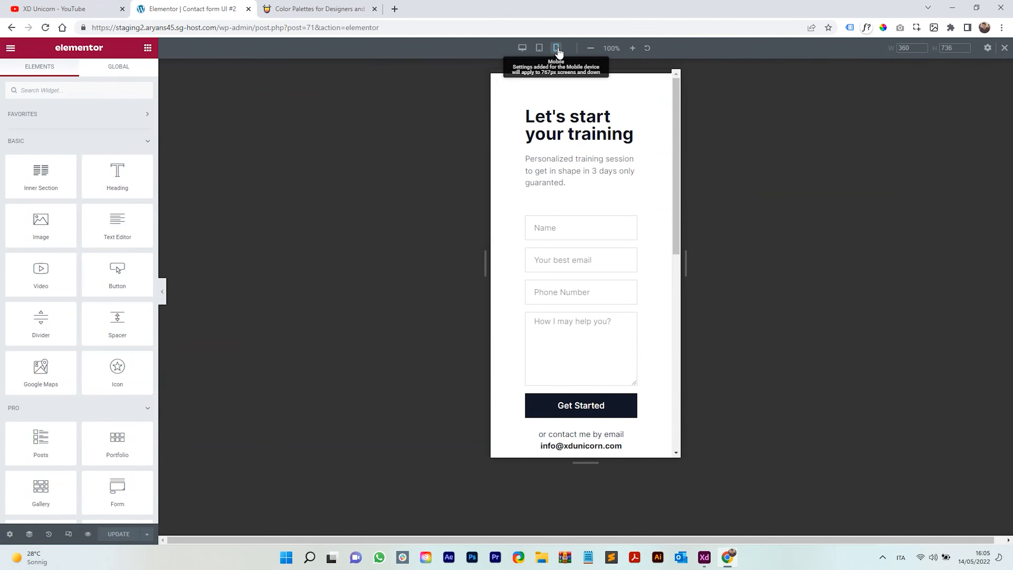
pyautogui.click(497, 76)
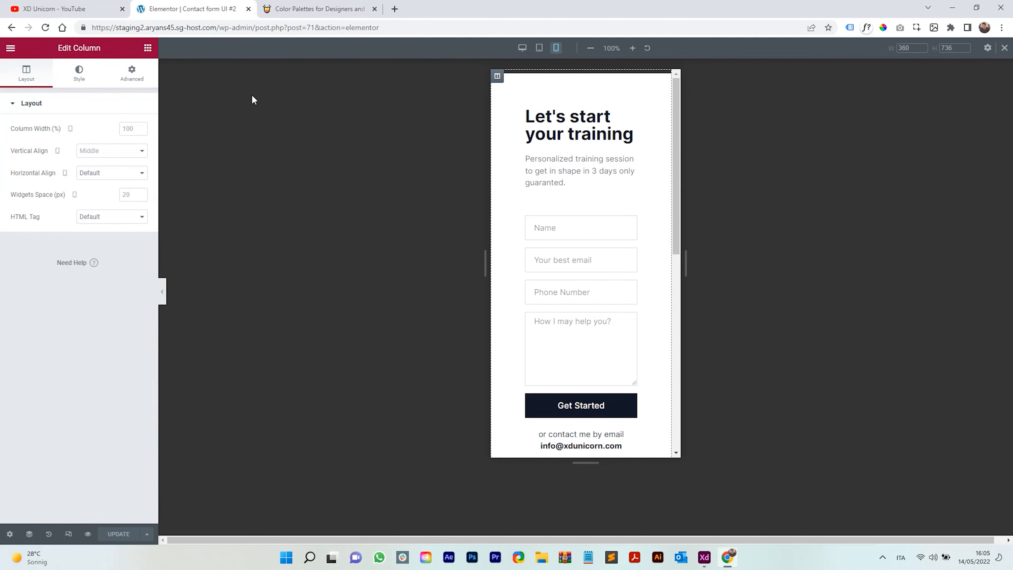
pyautogui.click(132, 76)
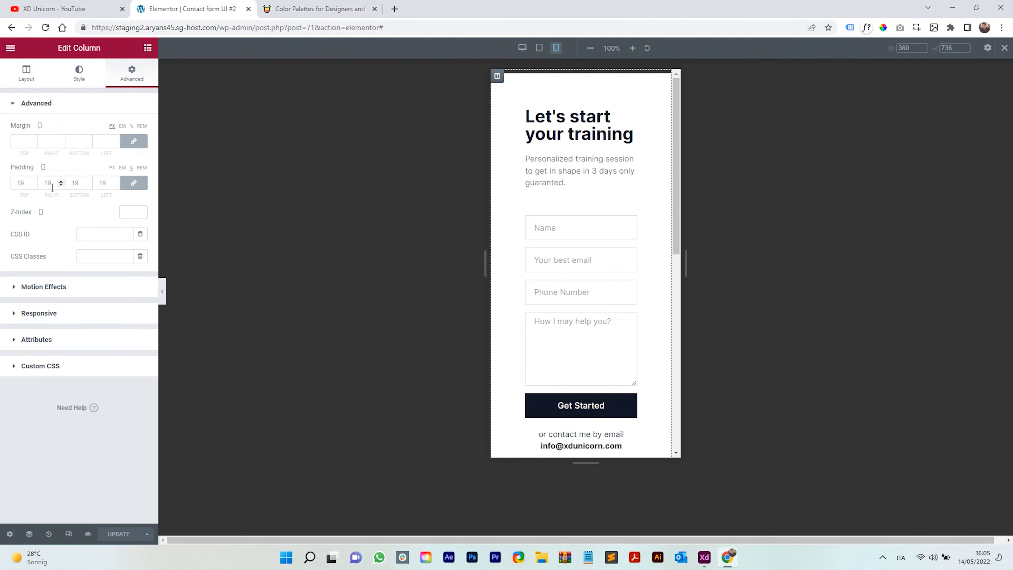
pyautogui.click(34, 182)
pyautogui.click(34, 181)
pyautogui.click(34, 181)
pyautogui.click(34, 181)
pyautogui.click(33, 182)
pyautogui.click(33, 181)
pyautogui.click(33, 181)
pyautogui.click(34, 181)
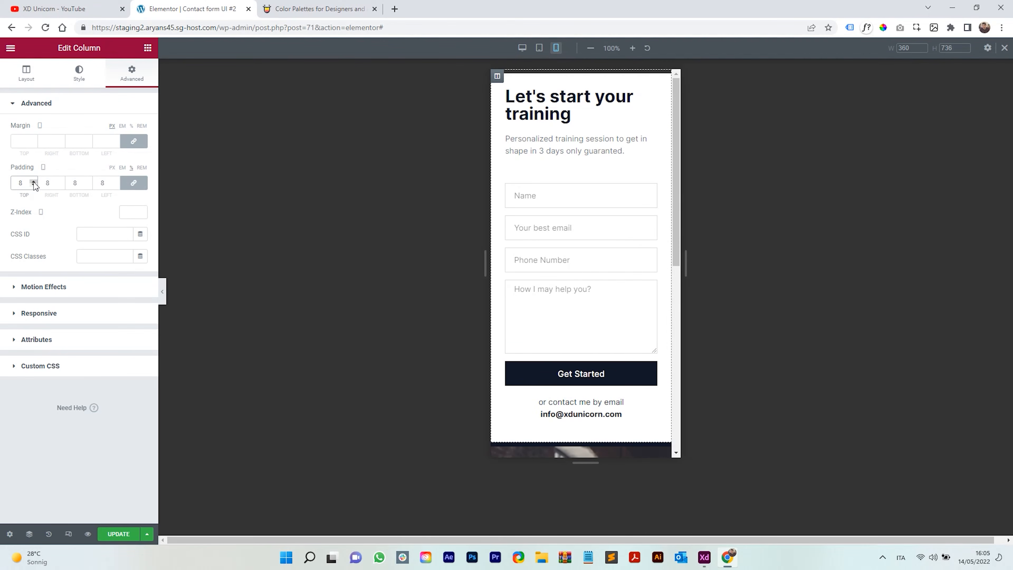
pyautogui.scroll(-7, 575, 226)
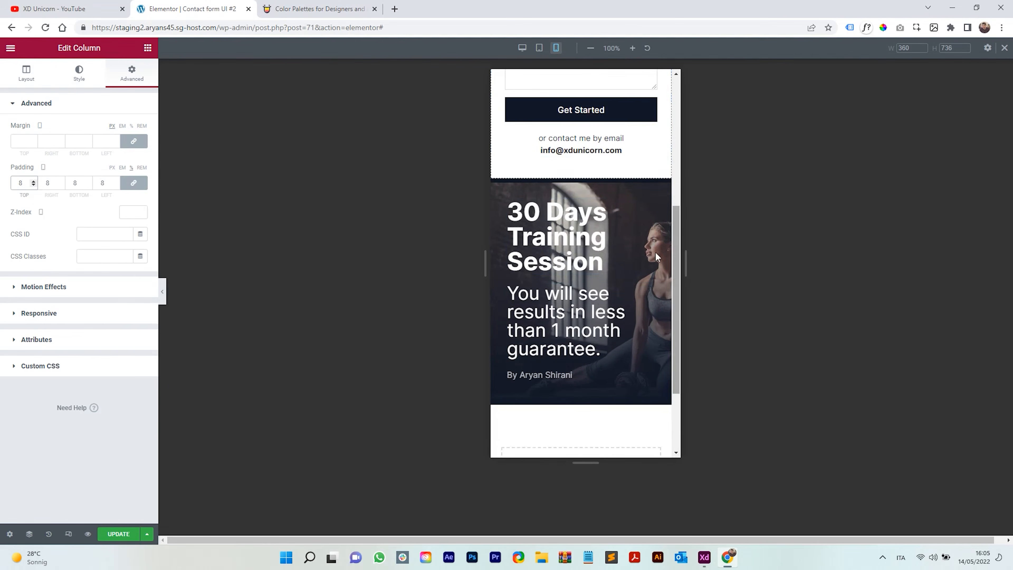
# - Set the mobile font size of the "30 Days Training Session" heading to 31 px
pyautogui.click(546, 248)
pyautogui.click(79, 73)
pyautogui.click(140, 151)
pyautogui.moveTo(39, 235); pyautogui.dragTo(34, 238)
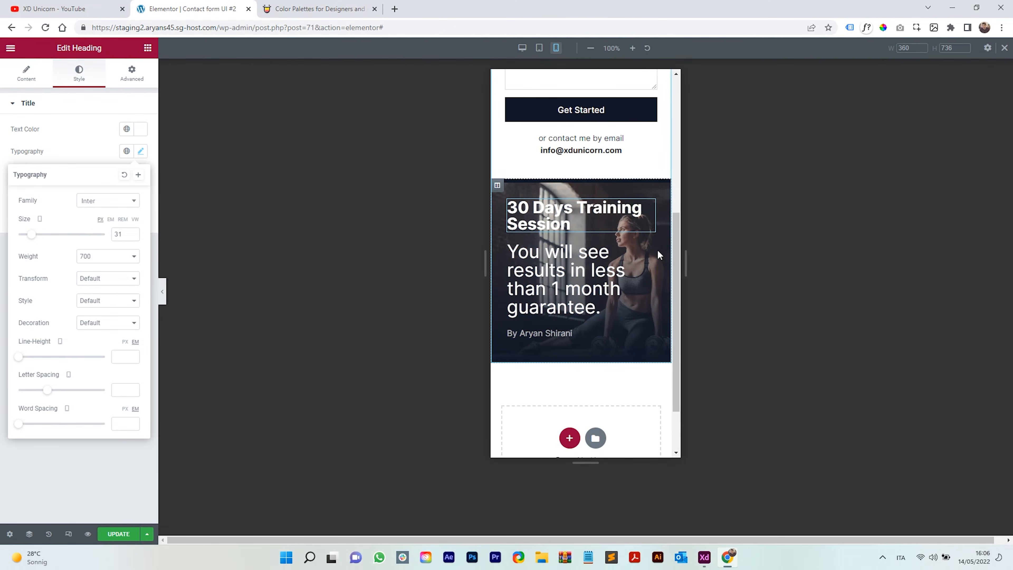
# - Set the mobile font size of the "You will see results in less than 1 month guarantee." heading to 18 px
pyautogui.click(638, 263)
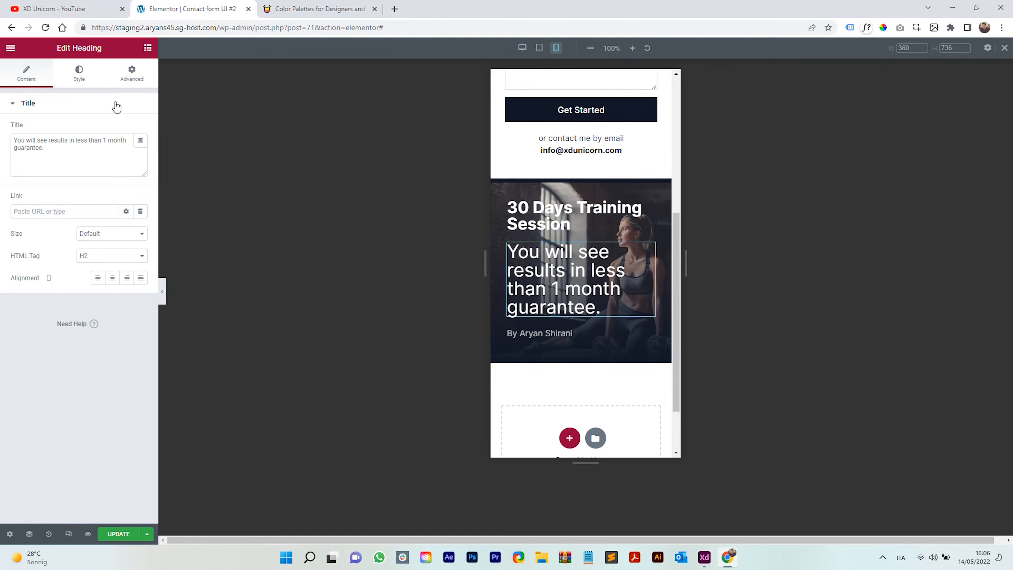
pyautogui.click(79, 72)
pyautogui.click(141, 151)
pyautogui.moveTo(37, 238); pyautogui.dragTo(30, 238)
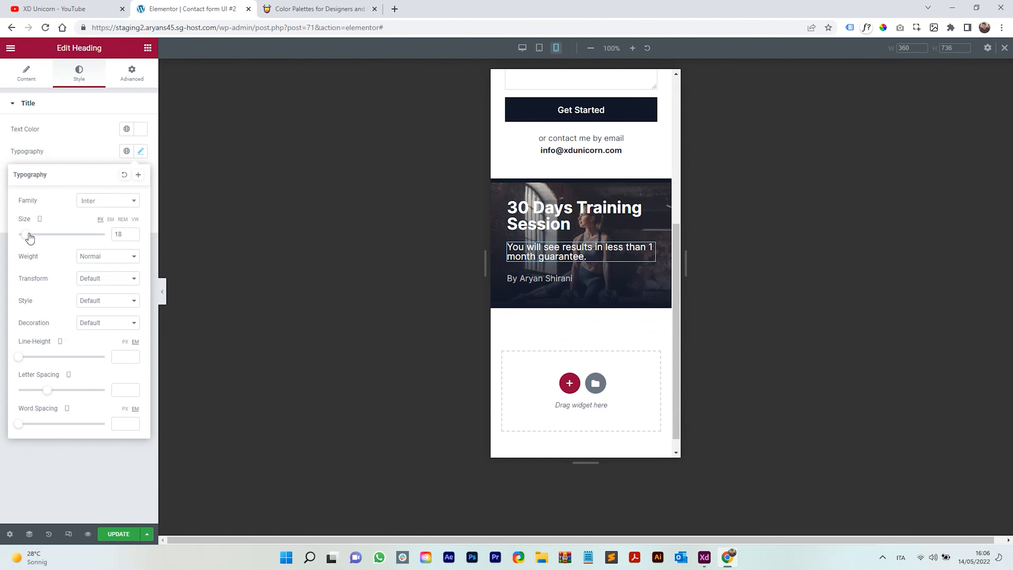
pyautogui.scroll(3, 646, 279)
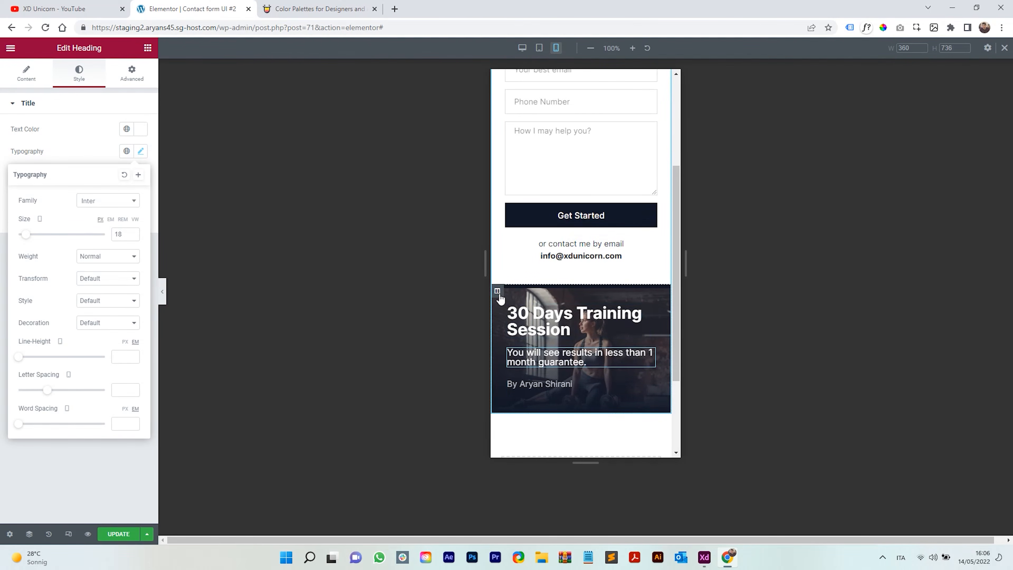
# - Enable Reverse Columns (Mobile) for the whole section so the image column sits above the form
pyautogui.click(498, 293)
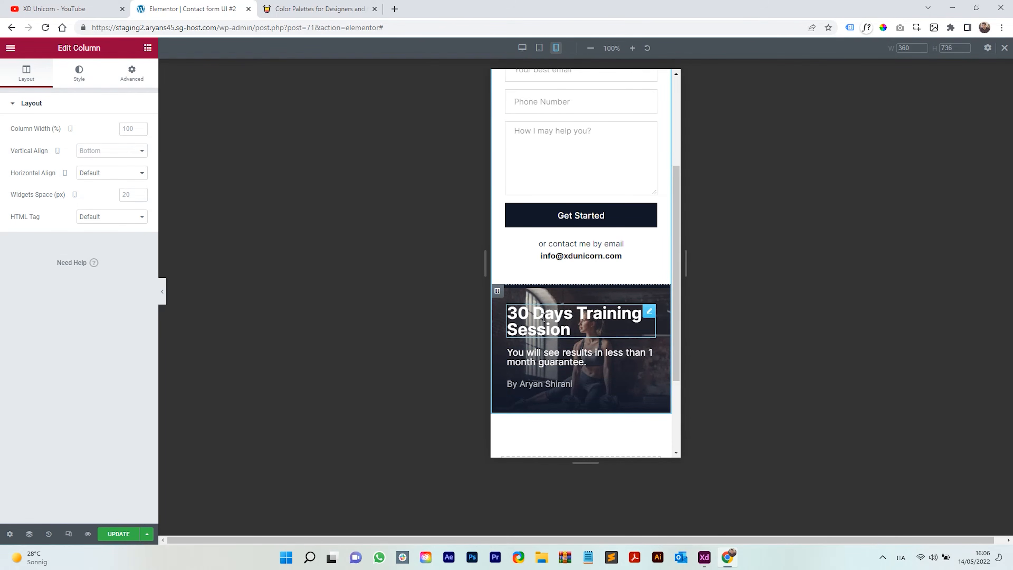
pyautogui.scroll(4, 613, 96)
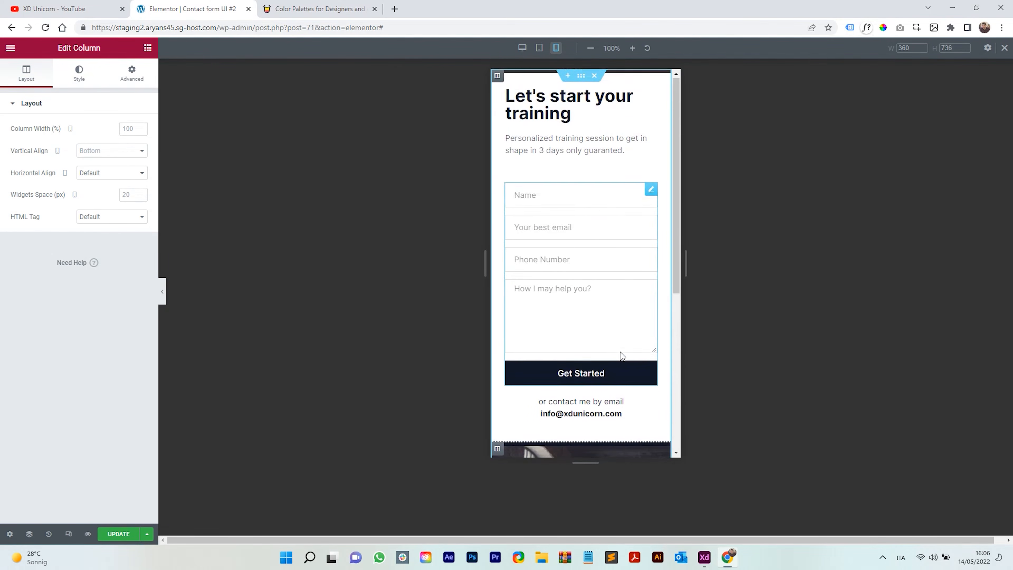
pyautogui.click(582, 76)
pyautogui.scroll(-1, 584, 288)
pyautogui.scroll(1, 638, 162)
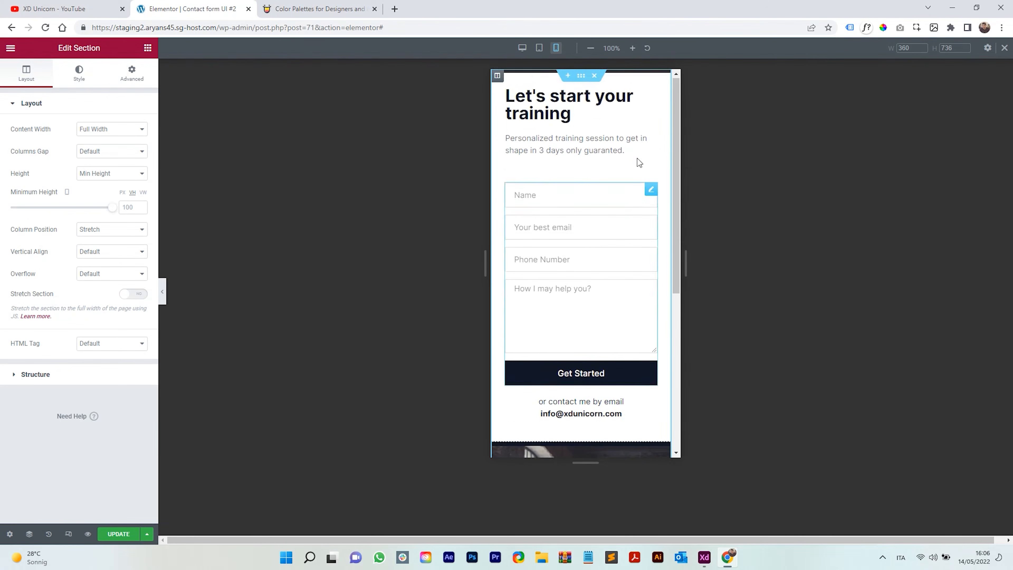
pyautogui.click(129, 83)
pyautogui.click(52, 314)
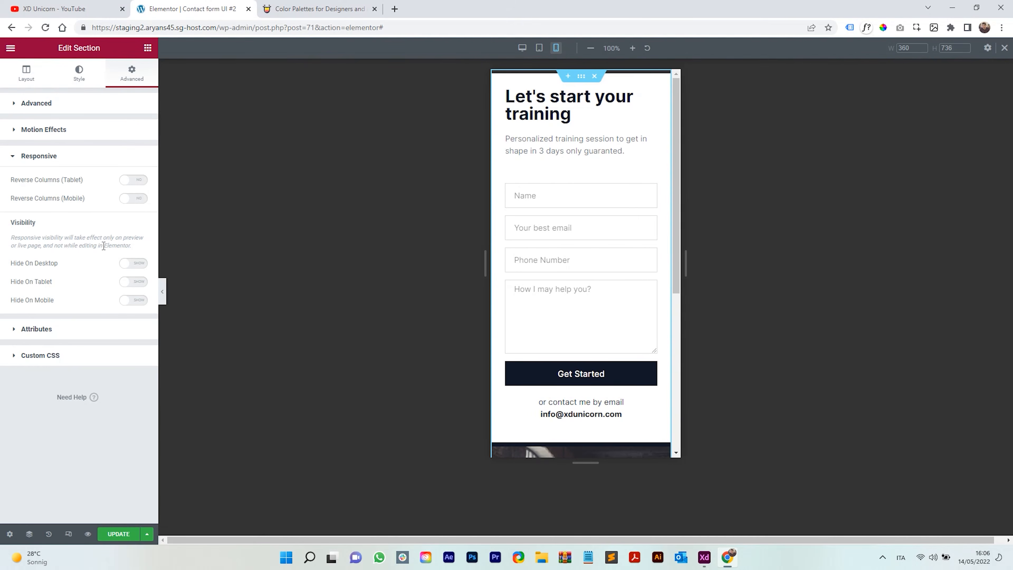
pyautogui.click(127, 199)
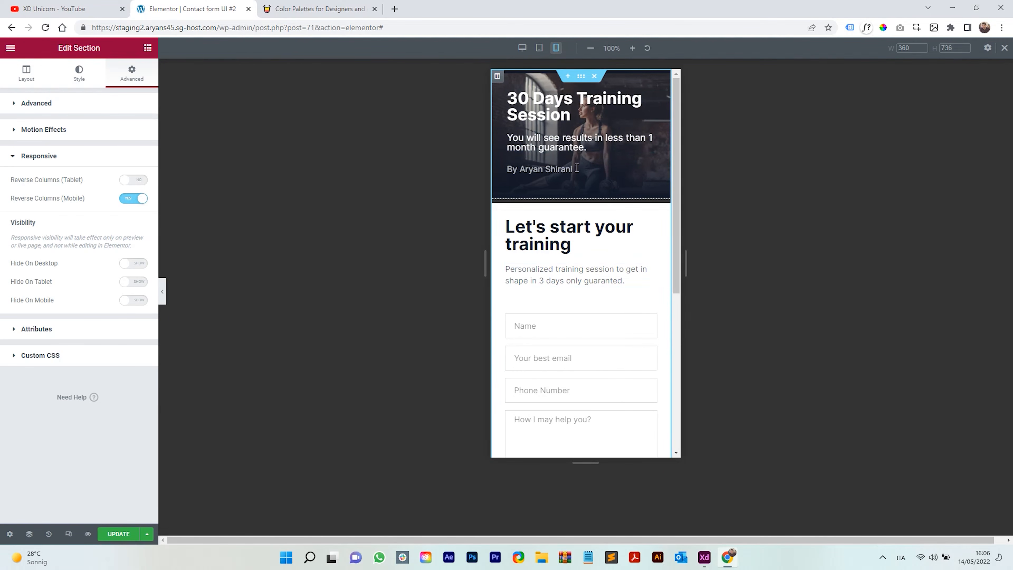
# - Review the mobile layout from top to bottom with the editing panel hidden, and bring the panel back
pyautogui.click(163, 295)
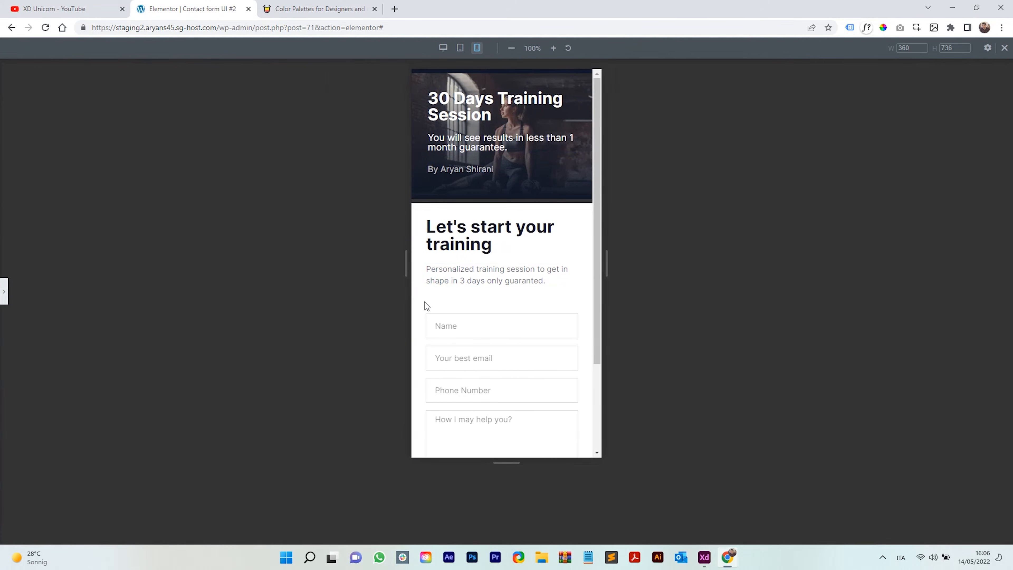
pyautogui.scroll(-3, 522, 256)
pyautogui.scroll(2, 502, 389)
pyautogui.scroll(2, 502, 390)
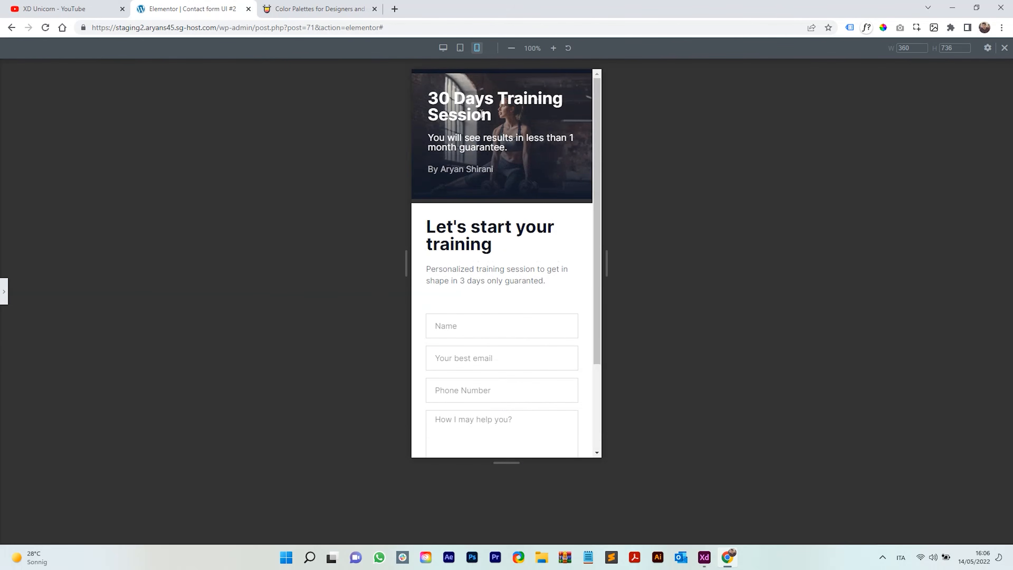
pyautogui.click(4, 291)
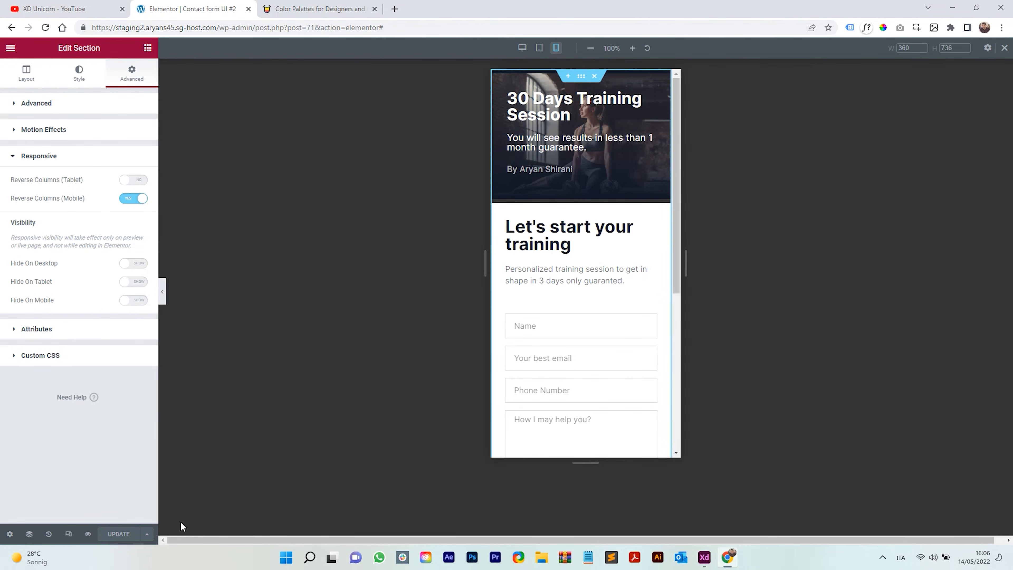
# - Switch to the tablet layout and set the form column's width to 100%
pyautogui.click(542, 47)
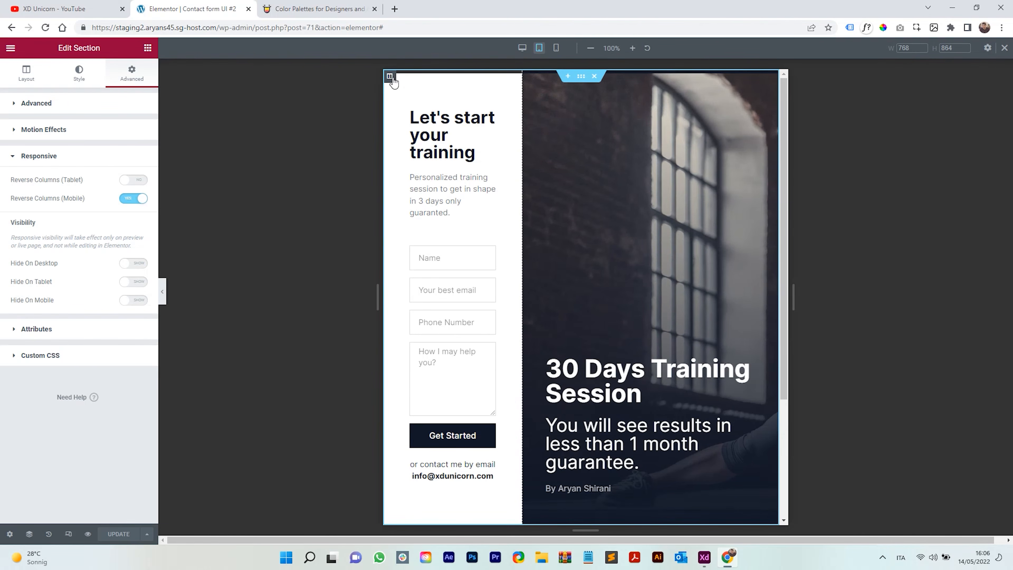
pyautogui.click(390, 78)
pyautogui.click(31, 83)
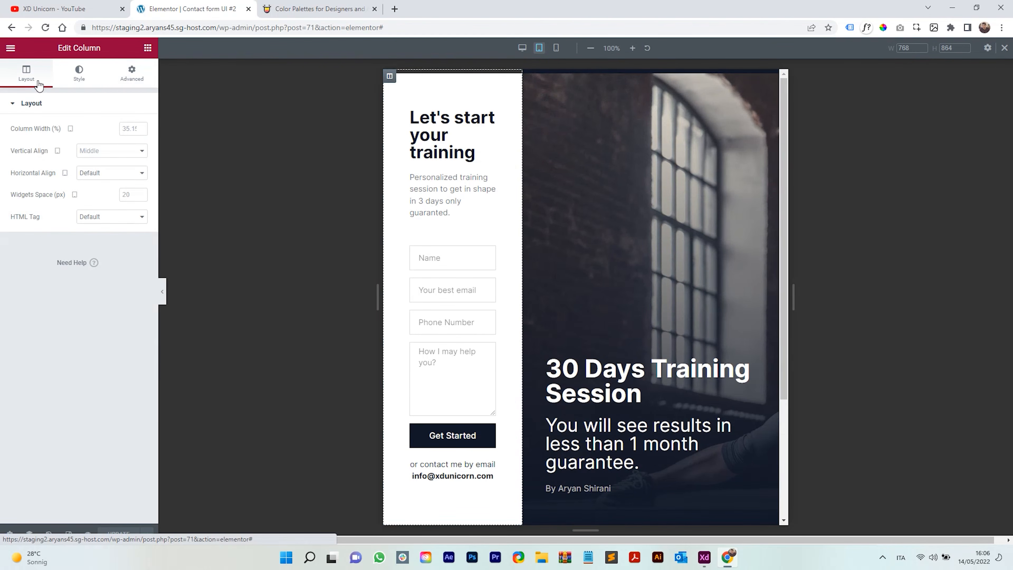
pyautogui.click(128, 129)
pyautogui.write('100')
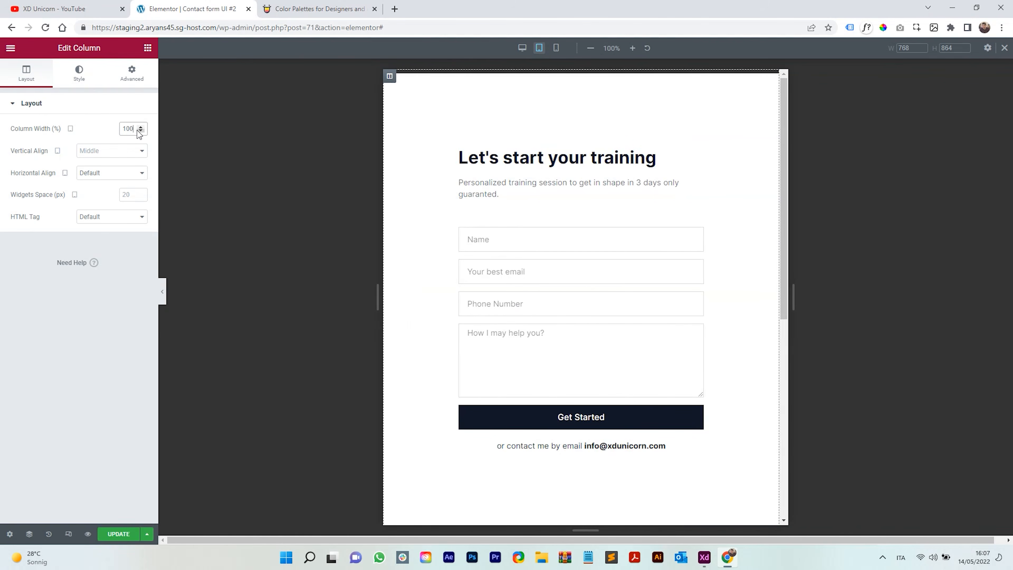
# - Set the tablet width of the "30 Days Training Session" image column to 100%
pyautogui.scroll(-8, 512, 200)
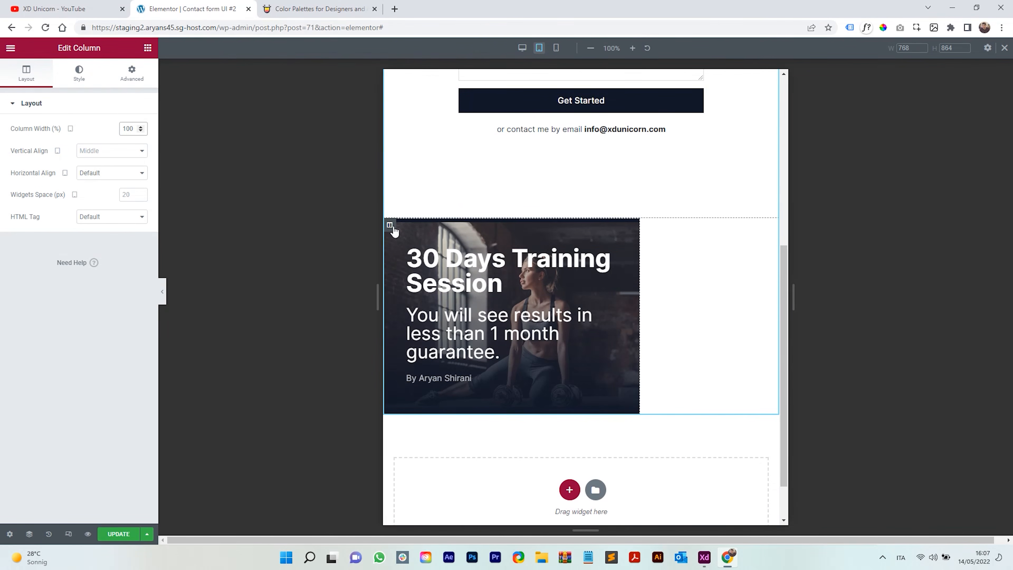
pyautogui.click(127, 128)
pyautogui.write('100')
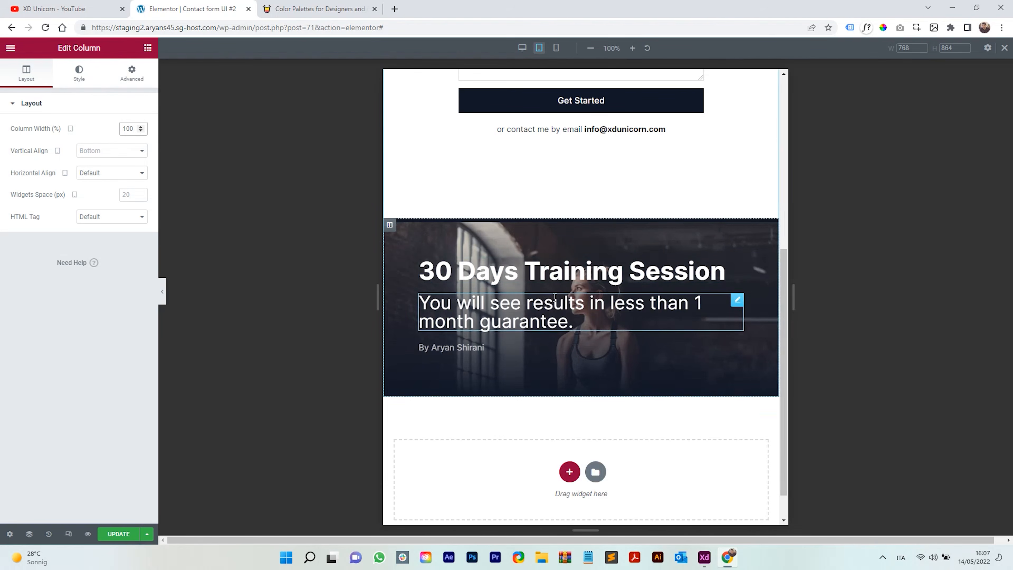
# - Enable Reverse Columns (Tablet) for the section so the image column comes before the form
pyautogui.scroll(8, 505, 332)
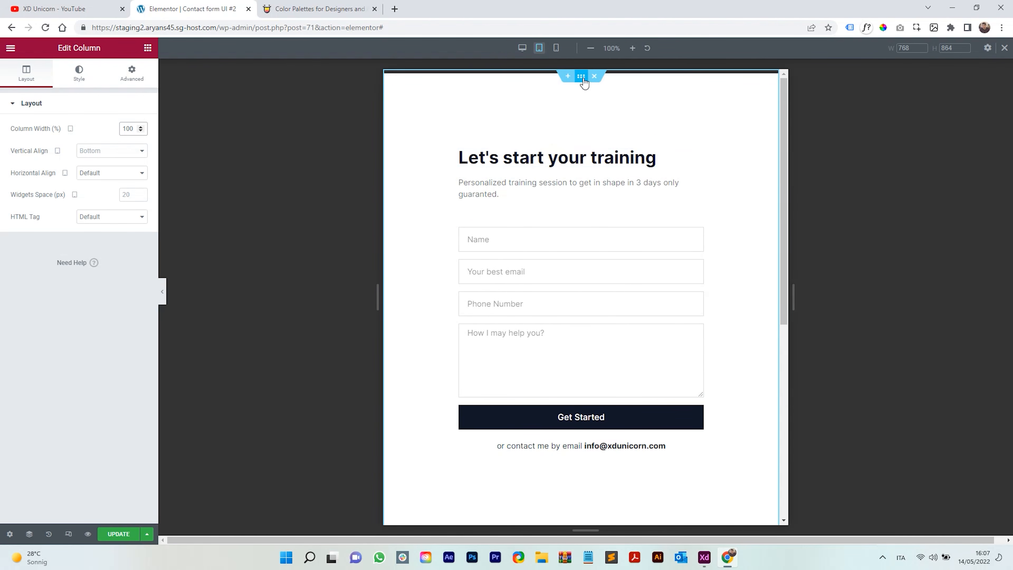
pyautogui.click(581, 77)
pyautogui.click(82, 317)
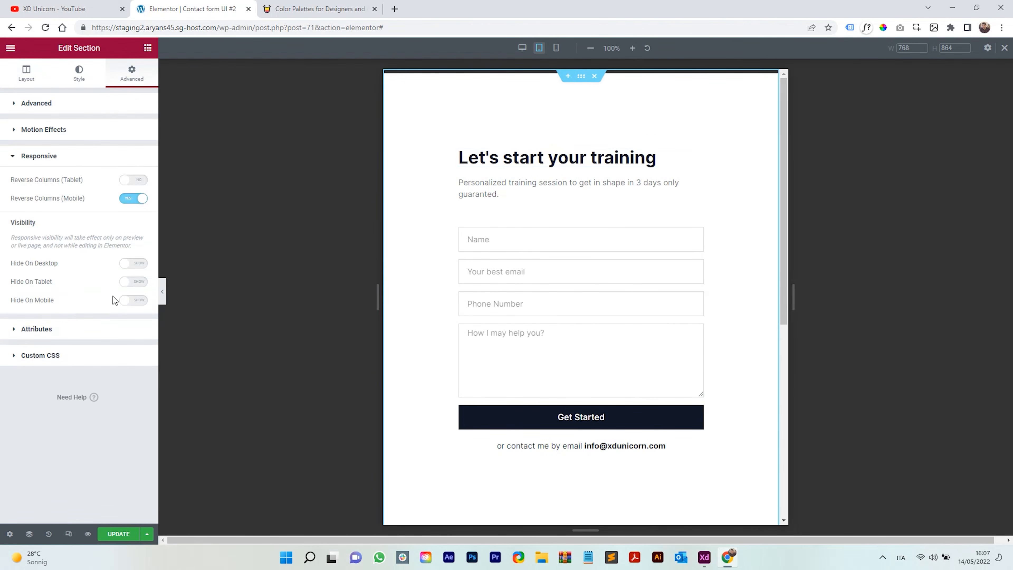
pyautogui.click(134, 182)
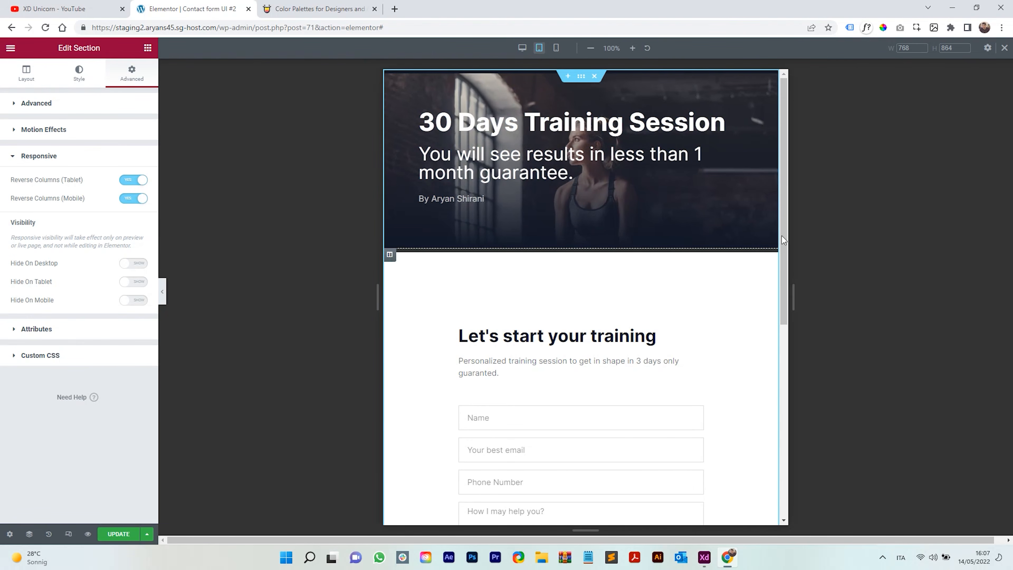
# - Set the form column's tablet padding to 6% on all sides
pyautogui.click(390, 256)
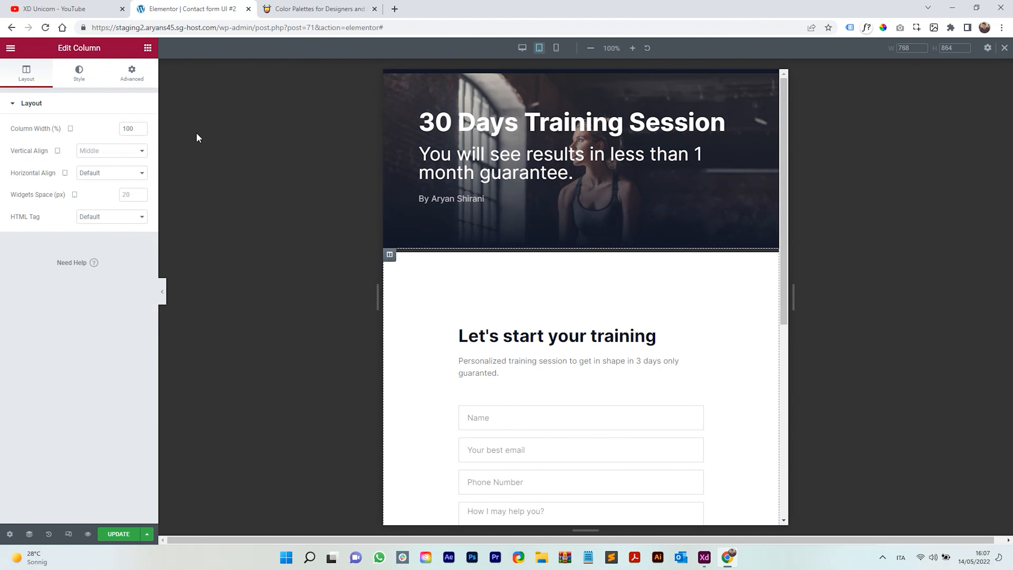
pyautogui.click(125, 80)
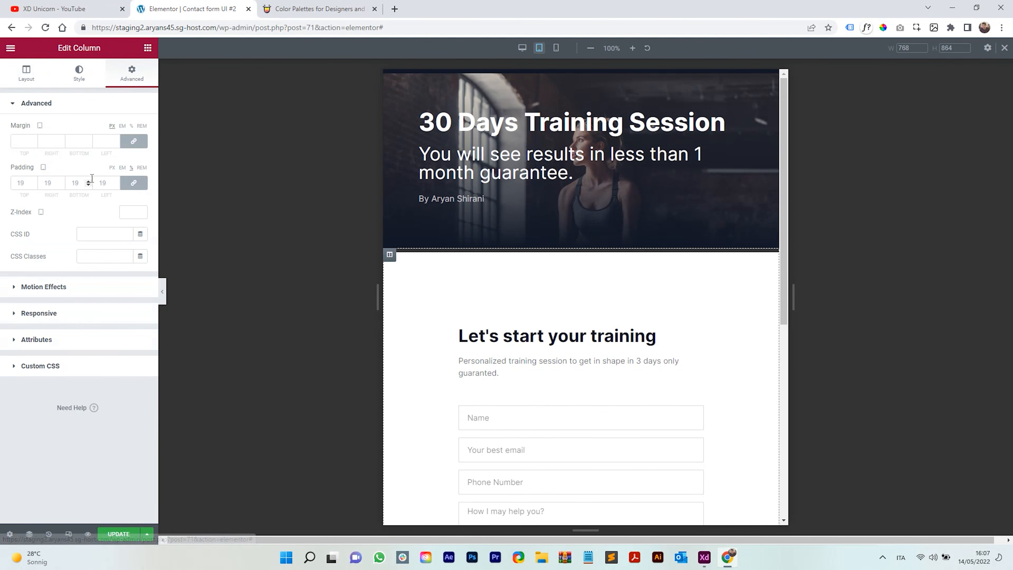
pyautogui.click(34, 186)
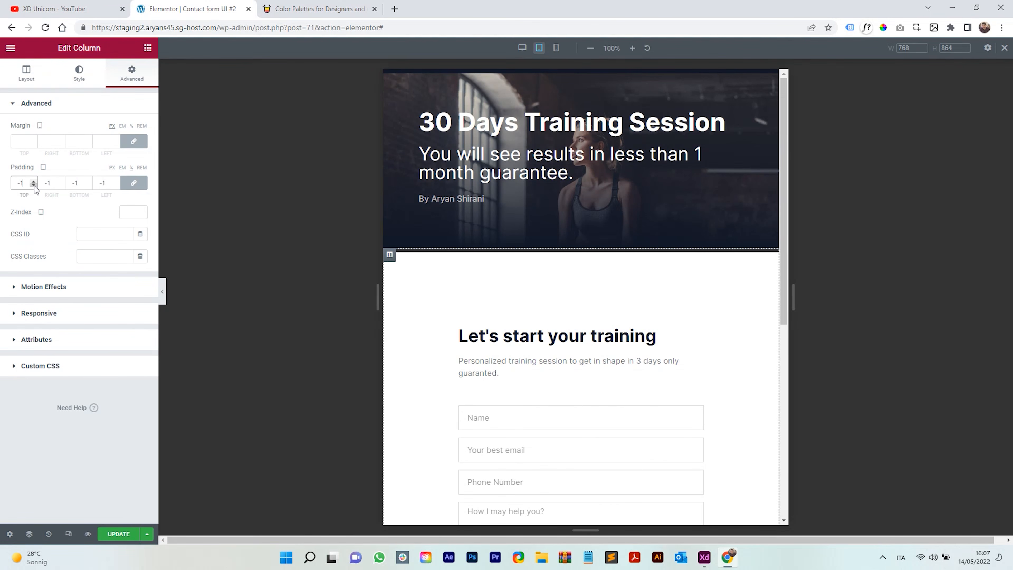
pyautogui.click(34, 180)
pyautogui.click(34, 181)
pyautogui.click(35, 181)
pyautogui.click(35, 181)
pyautogui.click(35, 181)
pyautogui.click(35, 181)
pyautogui.click(35, 181)
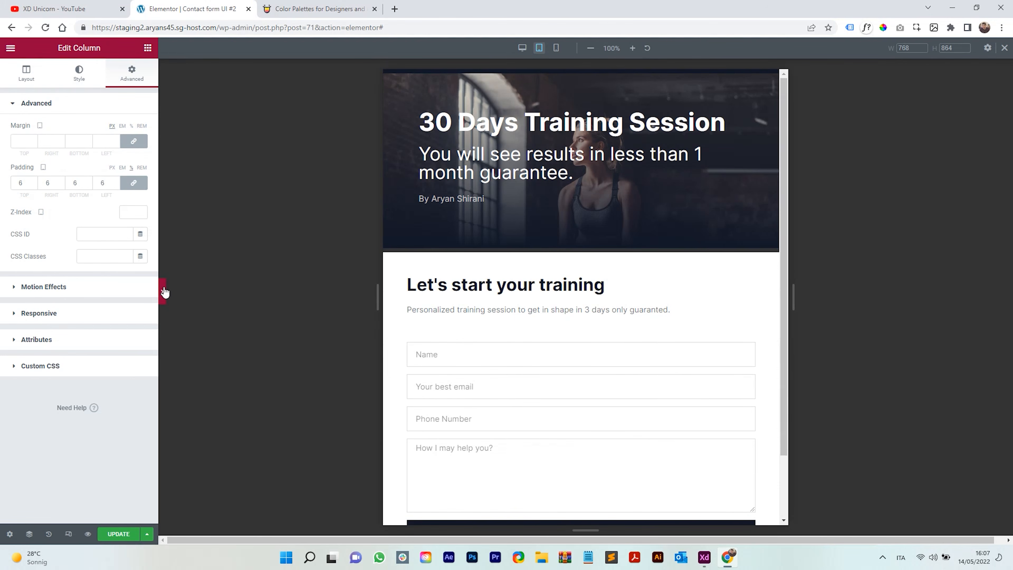
# - Review the tablet layout with the editing panel hidden, restore the panel, and open the live page
pyautogui.click(162, 291)
pyautogui.scroll(-2, 563, 221)
pyautogui.scroll(2, 563, 324)
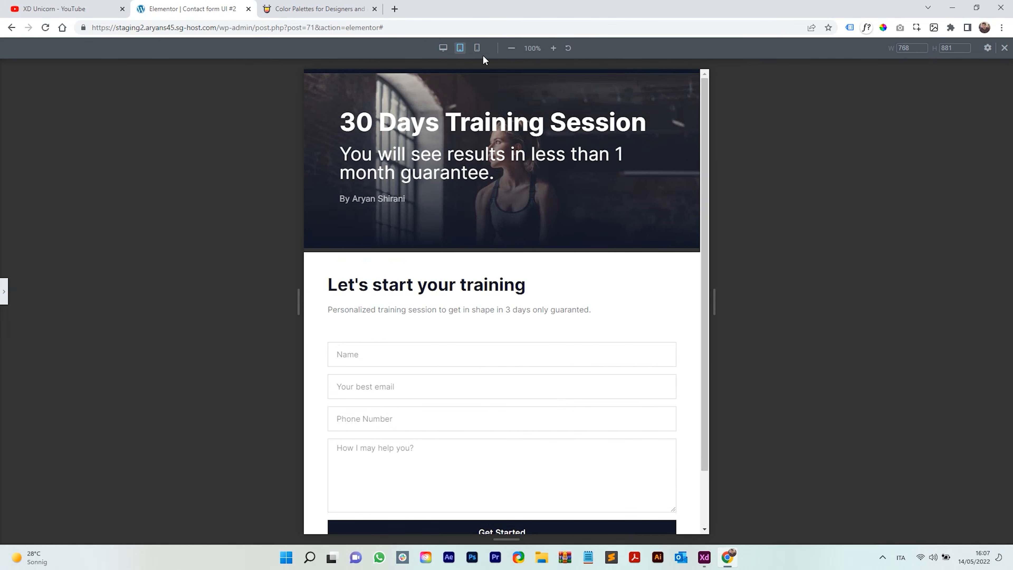
pyautogui.click(5, 291)
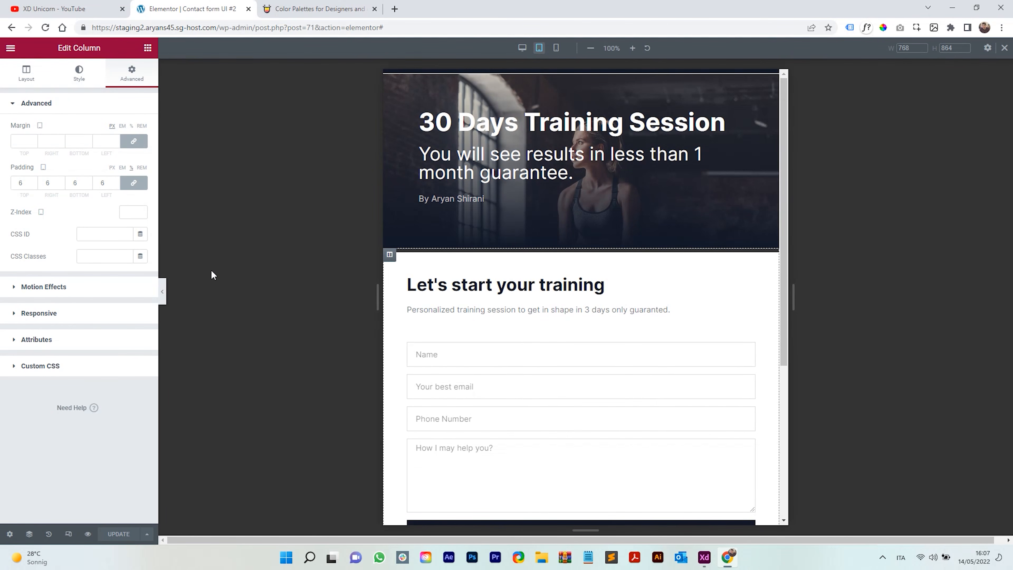
pyautogui.click(10, 48)
pyautogui.click(73, 228)
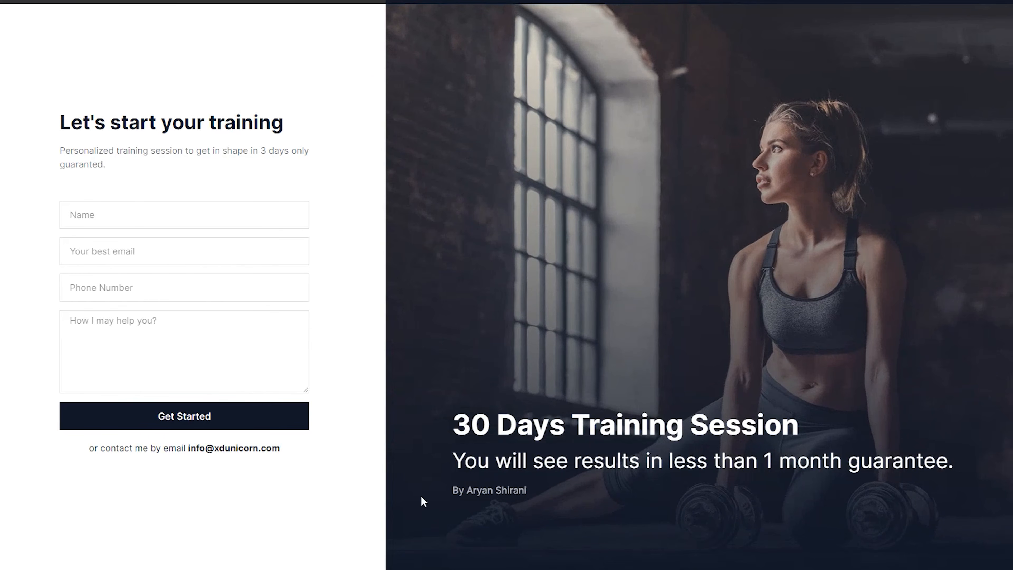